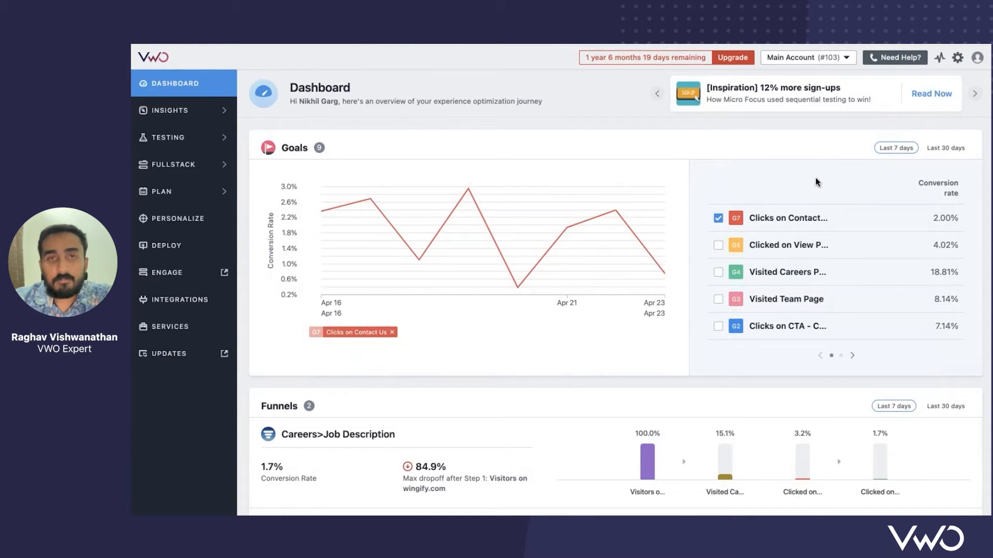
Open the SmartCode page in the account settings and look over its contents
click(956, 60)
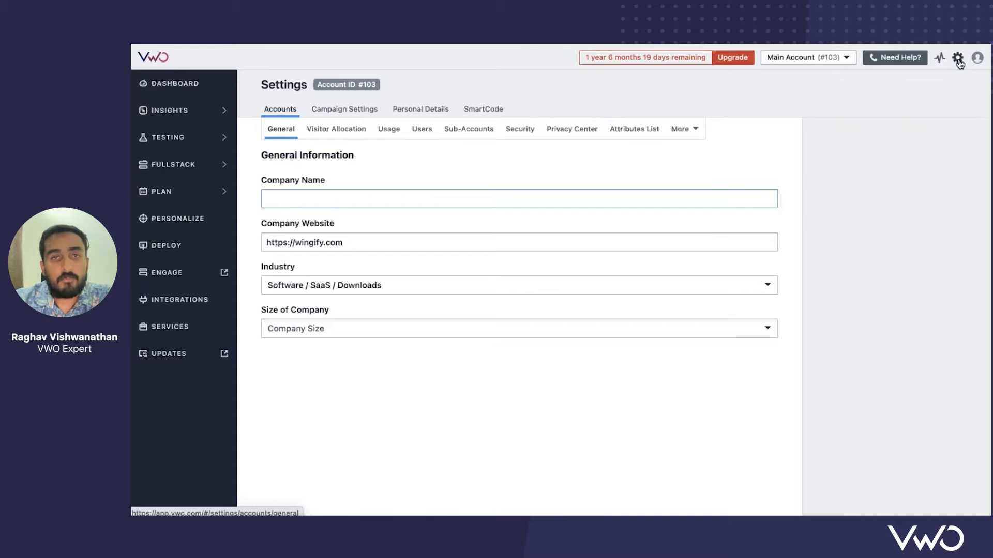
click(483, 113)
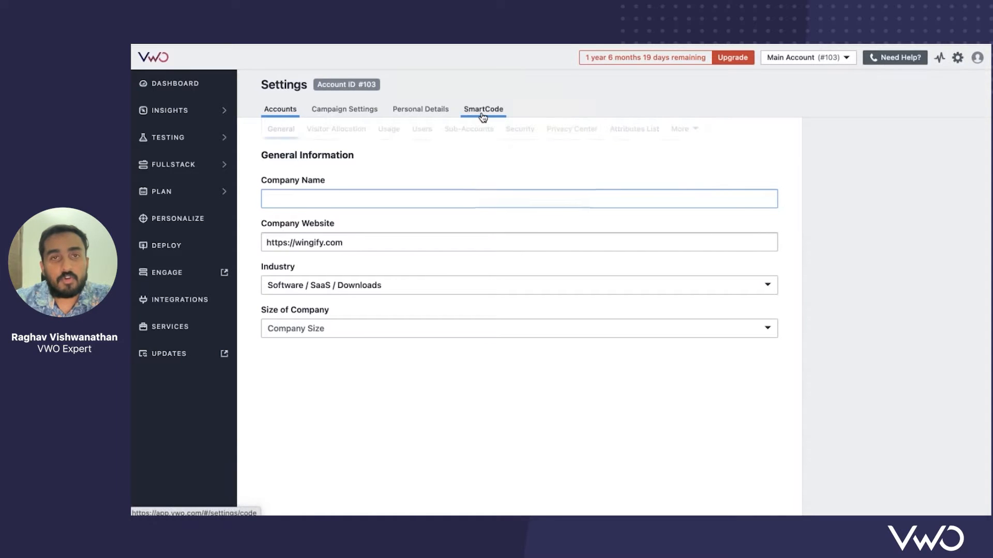
scroll(432, 338, down, 3)
scroll(431, 339, down, 8)
scroll(432, 339, up, 10)
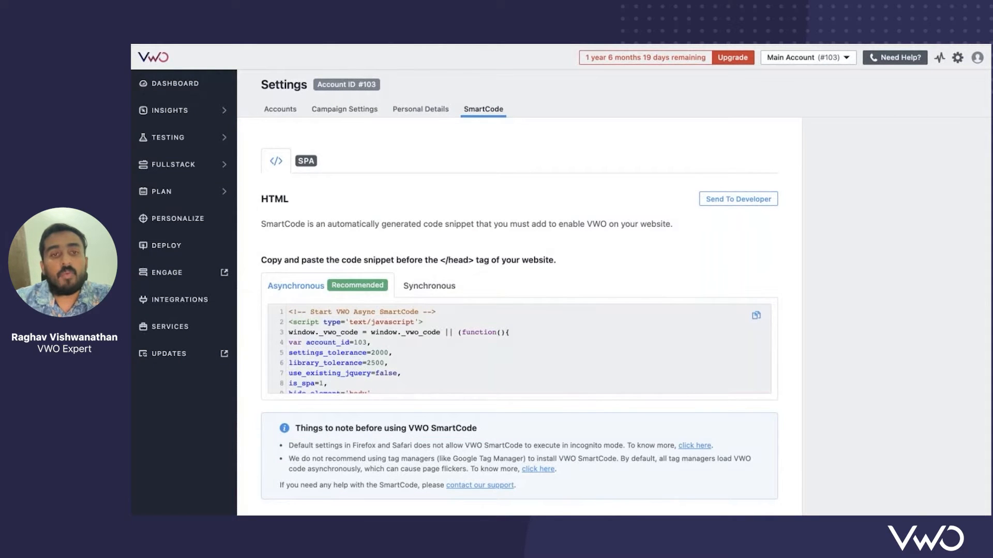
Examine the placement instruction and the full asynchronous SmartCode snippet from start to end
triple_click(448, 258)
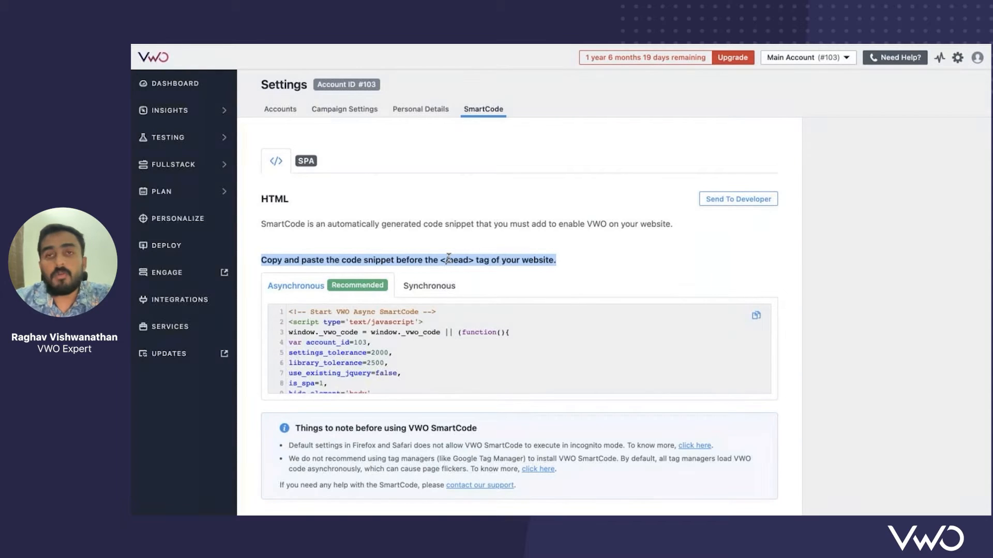
scroll(423, 349, down, 5)
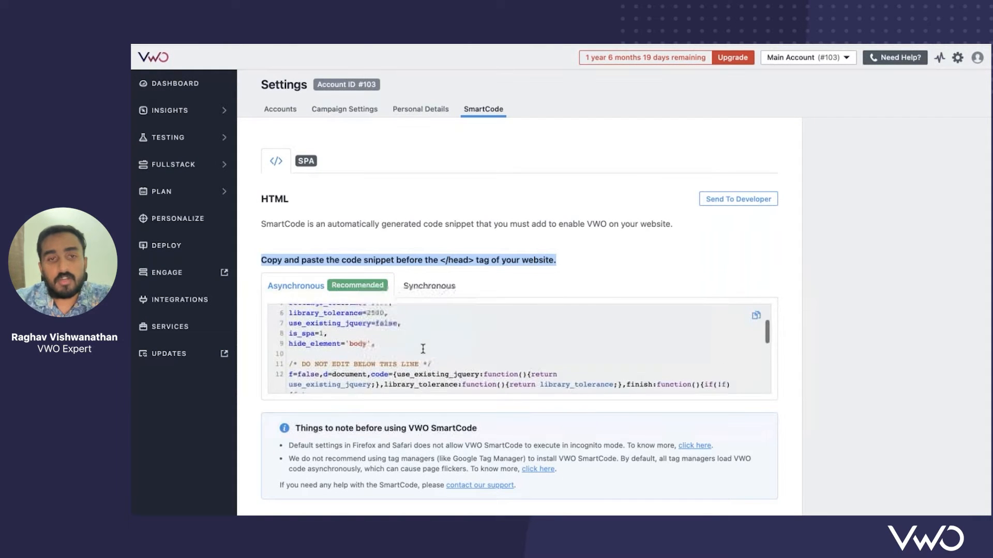
scroll(423, 349, down, 3)
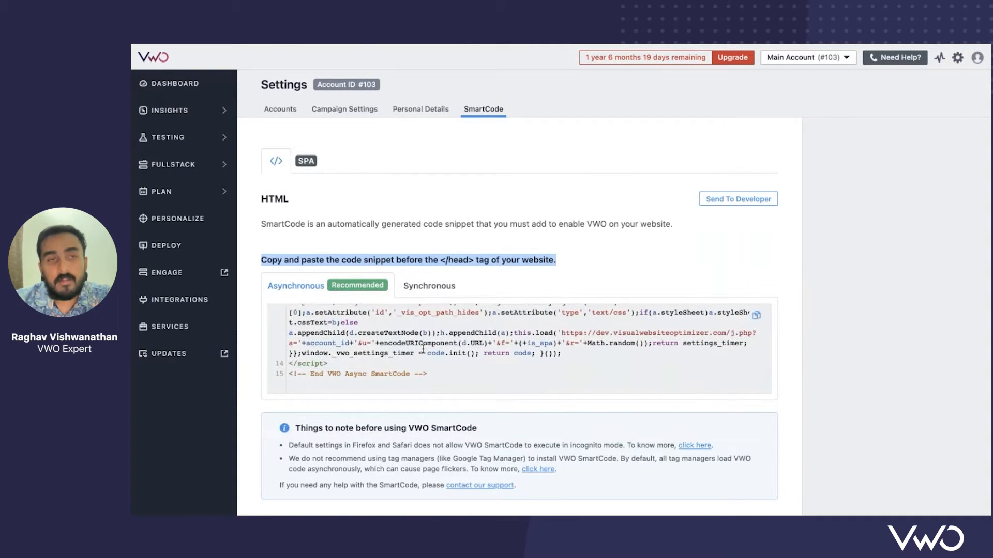
scroll(418, 347, up, 8)
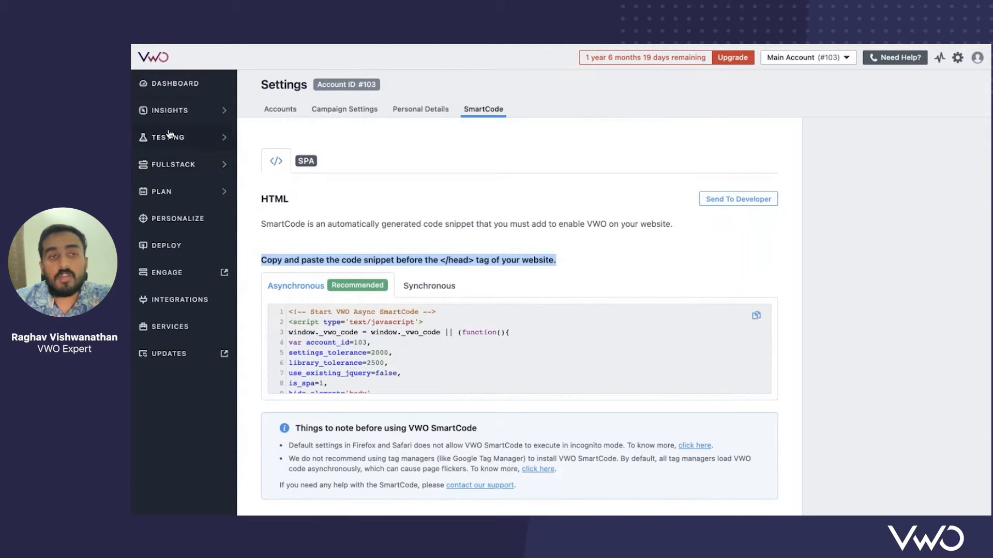
scroll(423, 365, down, 1)
scroll(423, 365, down, 5)
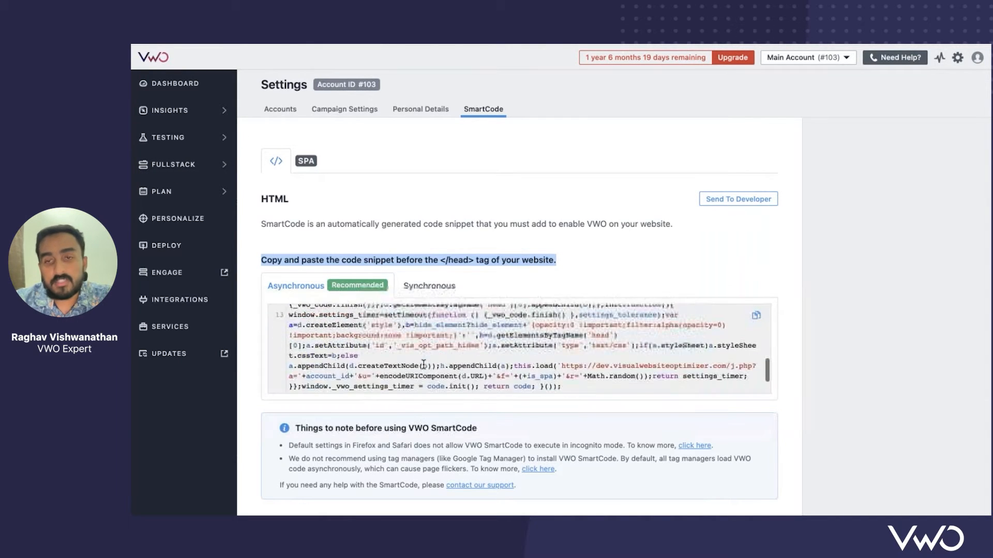
scroll(423, 364, up, 5)
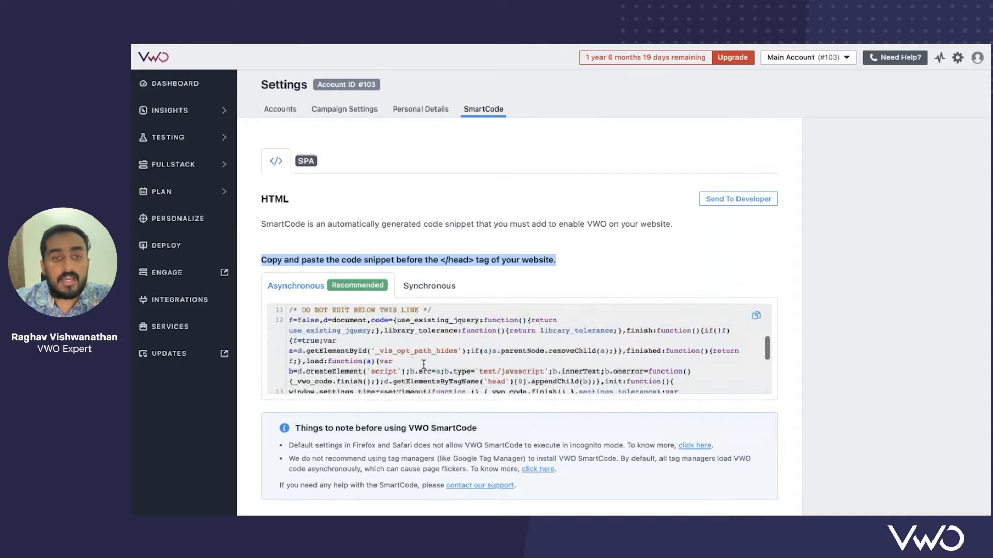
scroll(423, 365, up, 2)
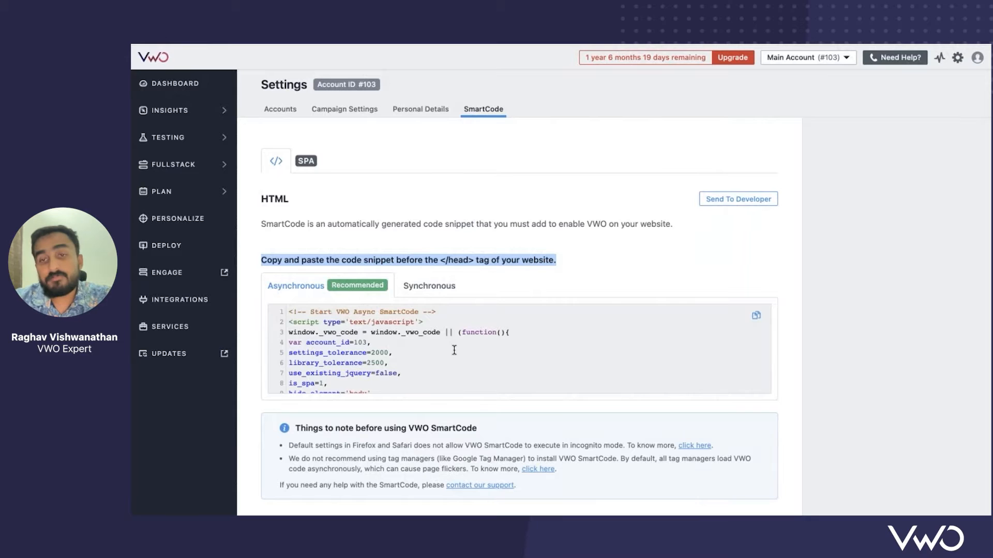
scroll(454, 350, down, 5)
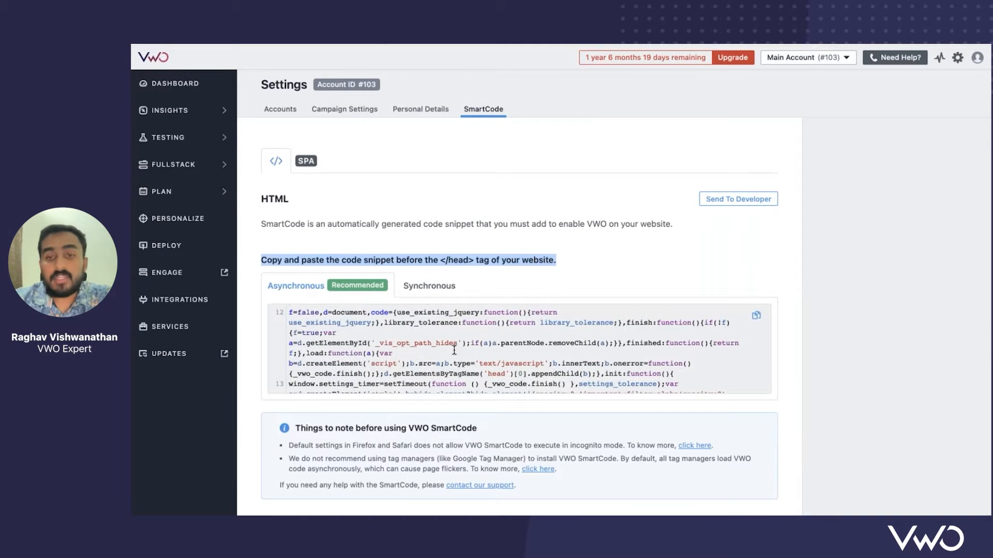
scroll(454, 350, down, 3)
scroll(454, 350, up, 3)
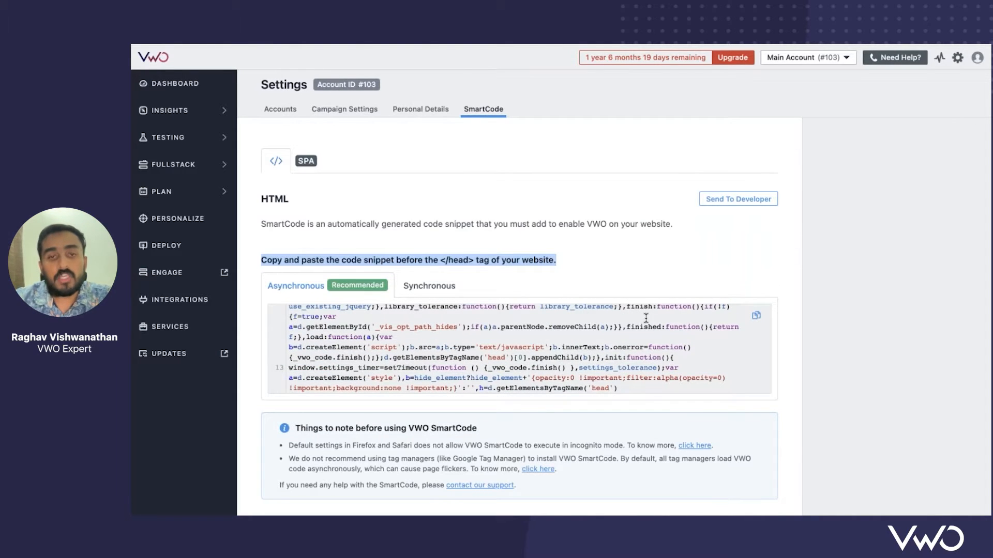
View the form for emailing the SmartCode to a developer, close it without sending, and review the snippet again
click(738, 199)
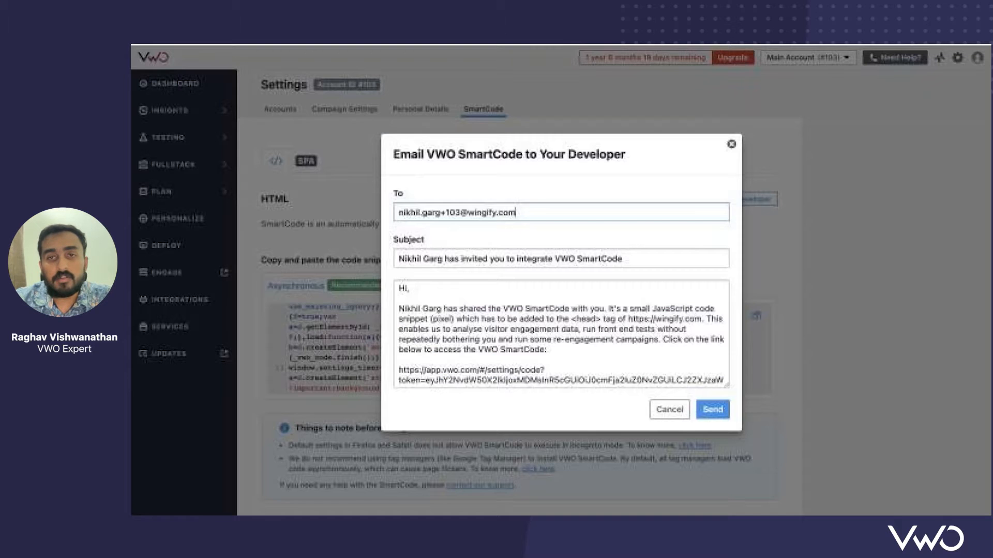
click(731, 145)
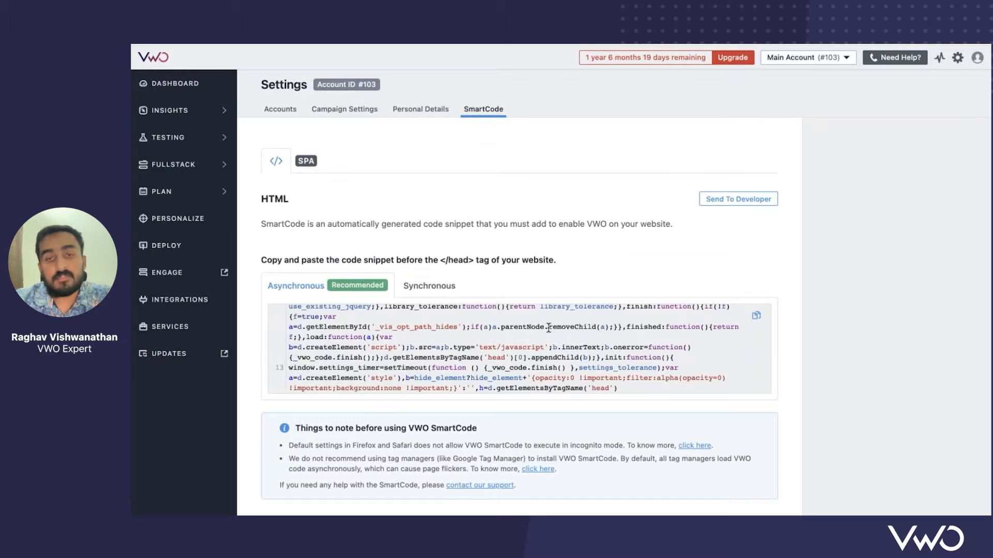
scroll(548, 328, down, 5)
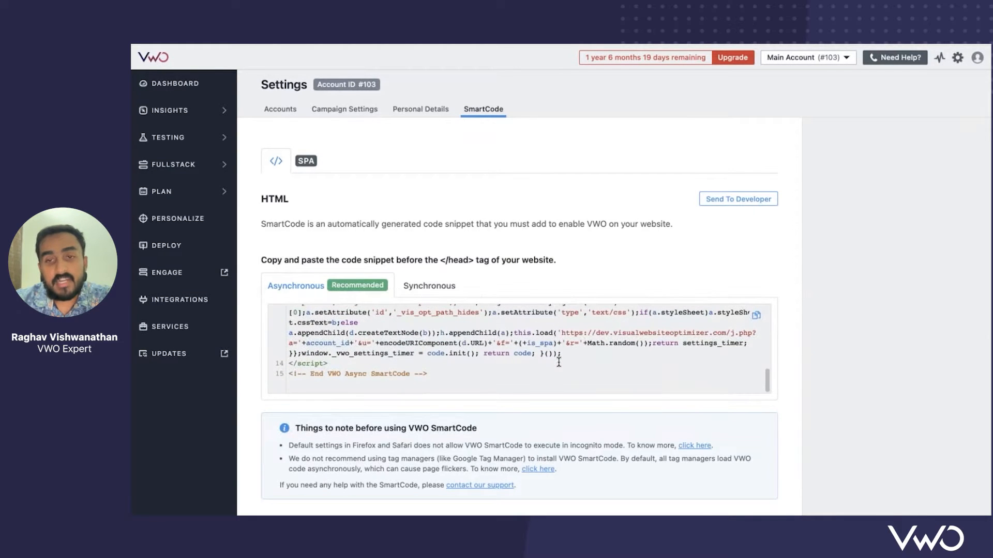
scroll(558, 361, up, 5)
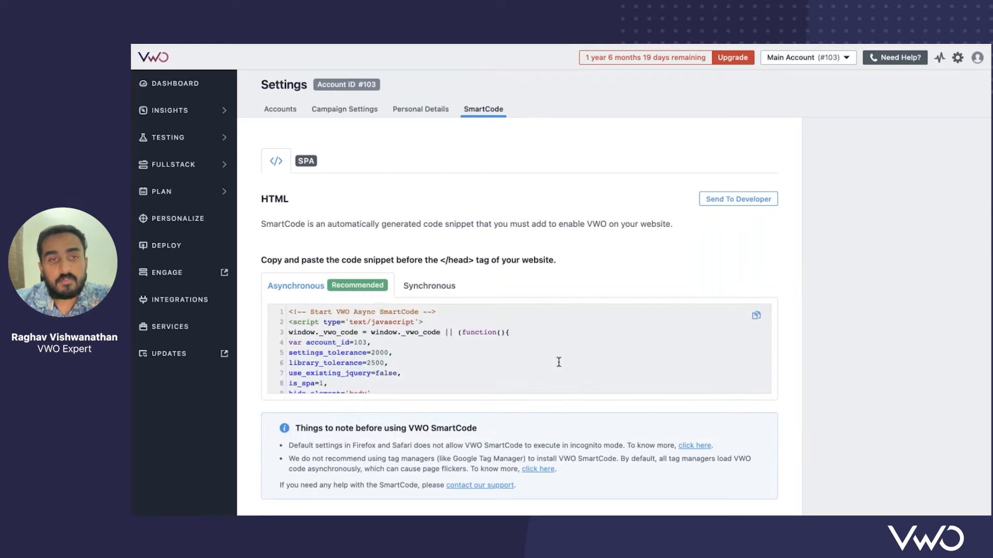
Check which accounts are available for switching from the general account settings, and view the Sub-Accounts list
click(280, 109)
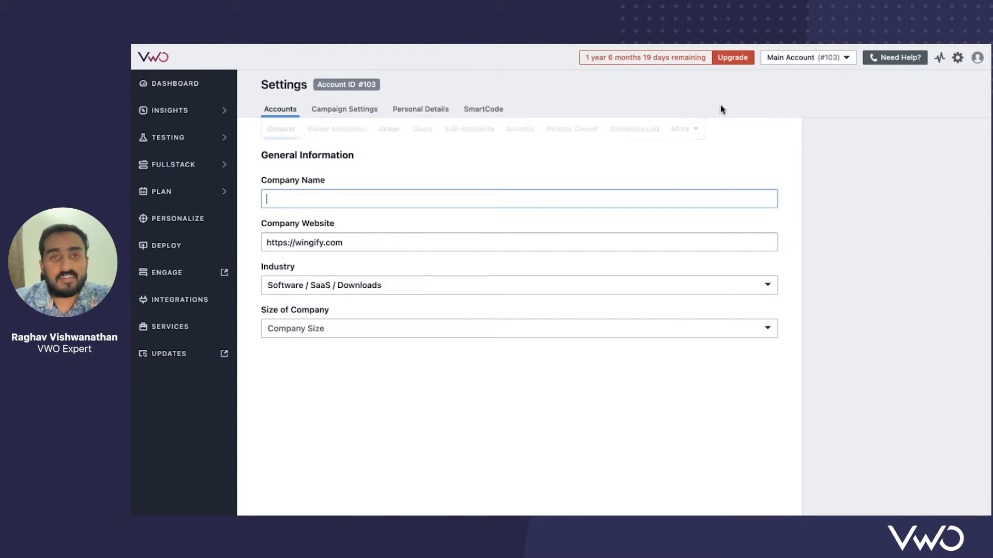
click(809, 59)
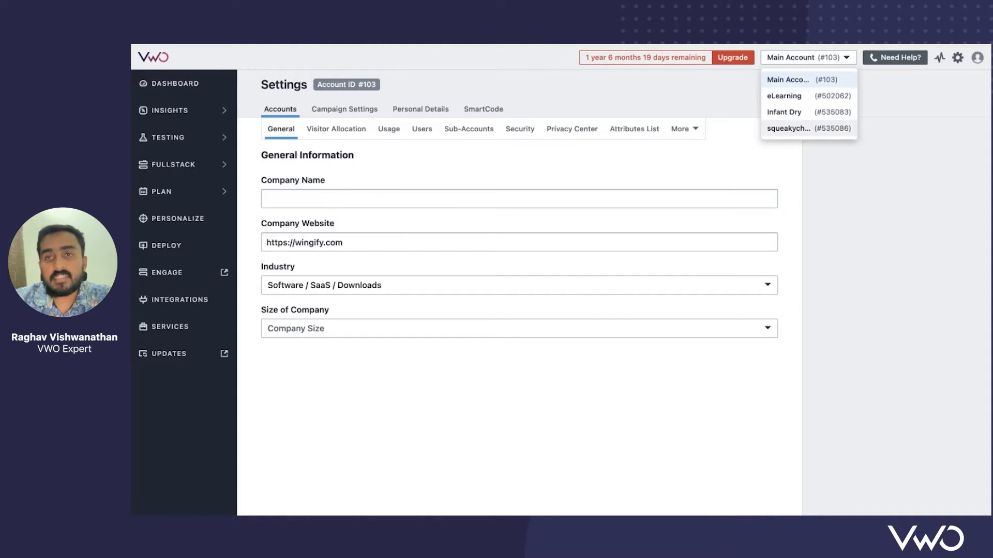
click(843, 58)
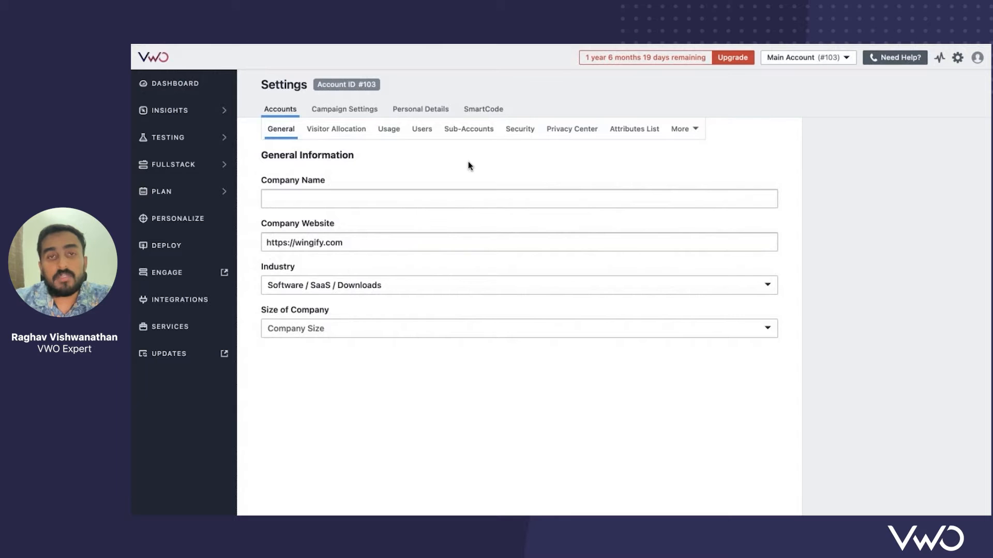
click(467, 136)
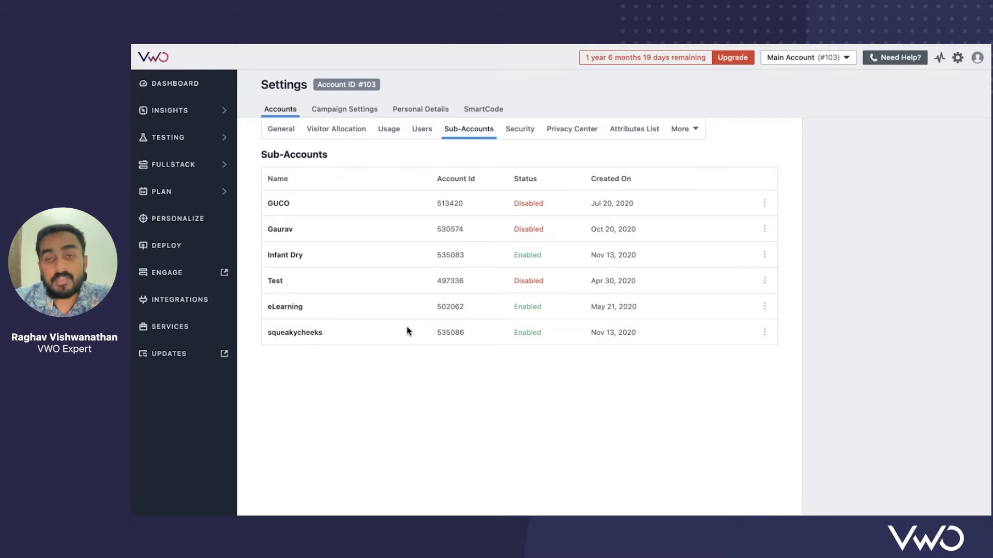
Review the testing and insights visitor allocation, and view the list of account users
click(347, 134)
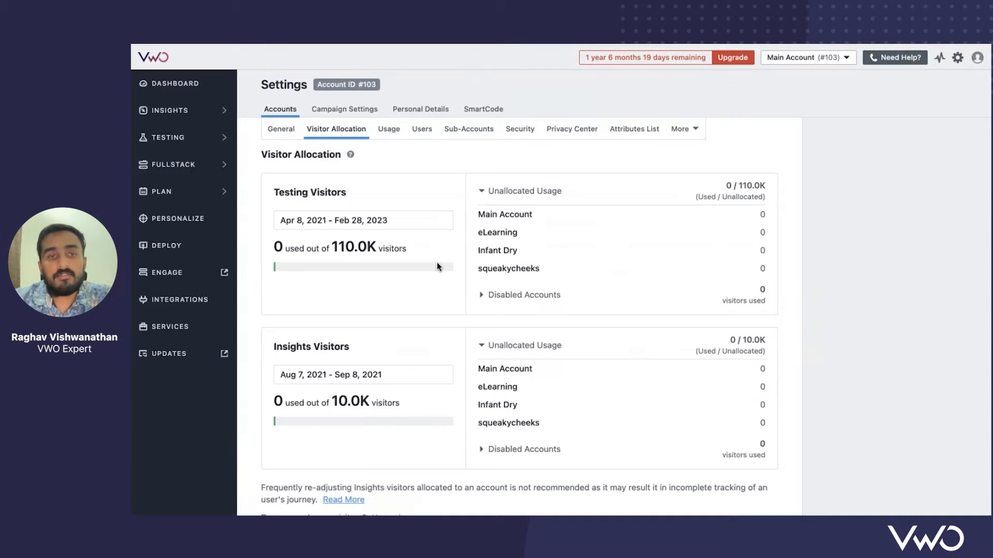
scroll(450, 309, down, 3)
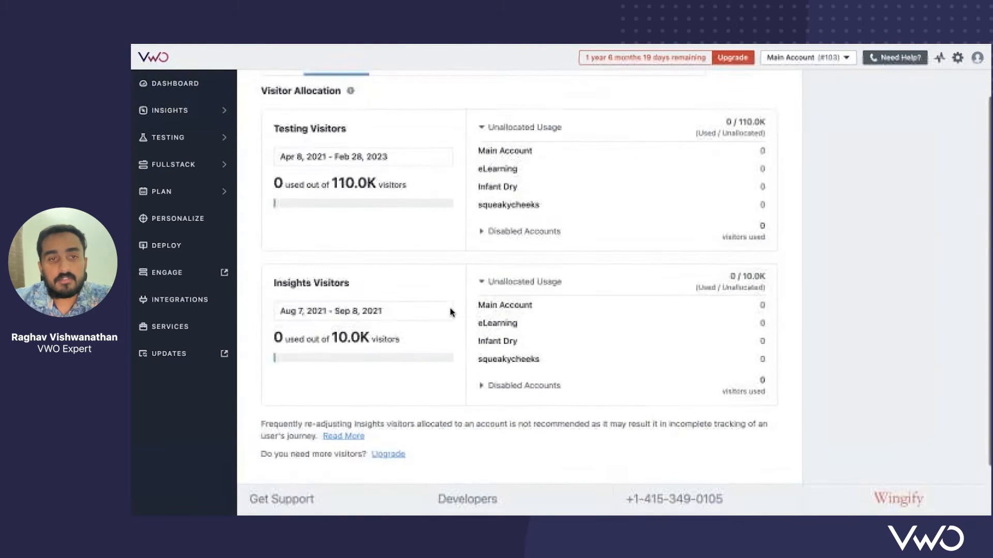
scroll(449, 310, up, 3)
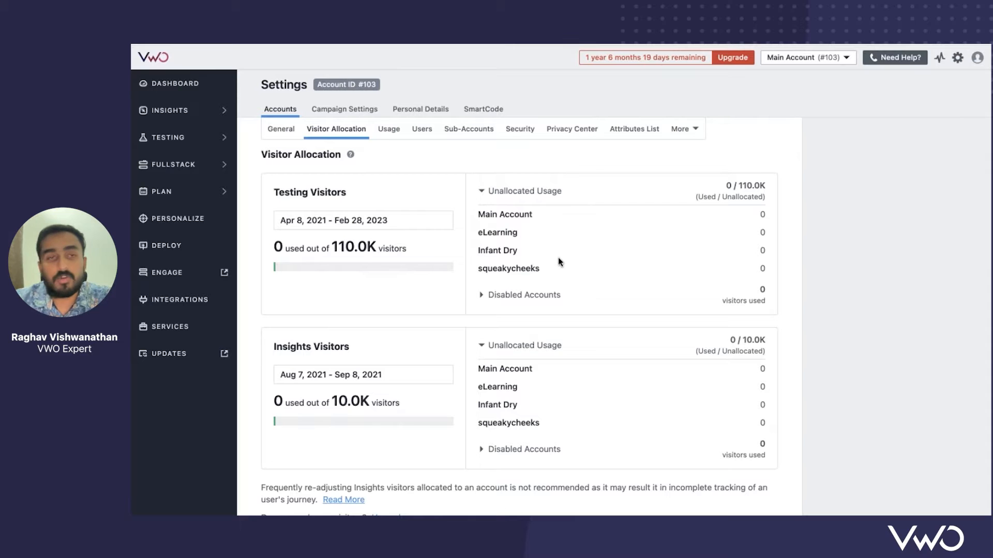
click(422, 130)
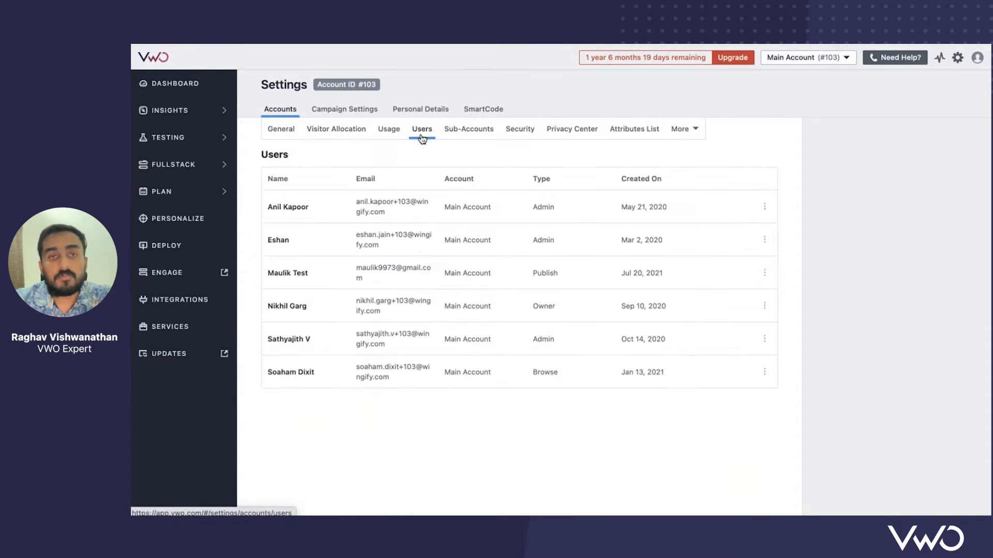
scroll(514, 303, down, 1)
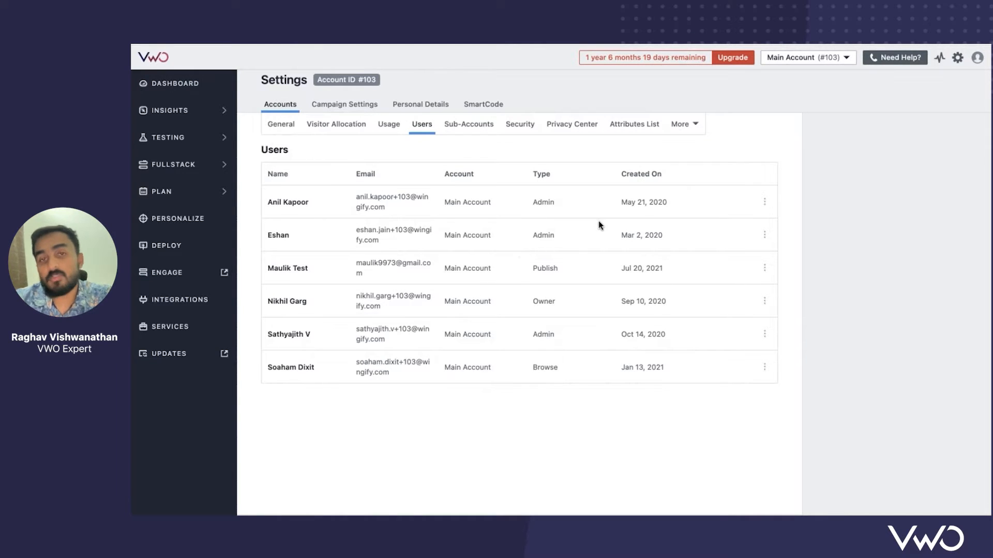
Open the Observations list in Plan and look through the recorded observations
click(192, 187)
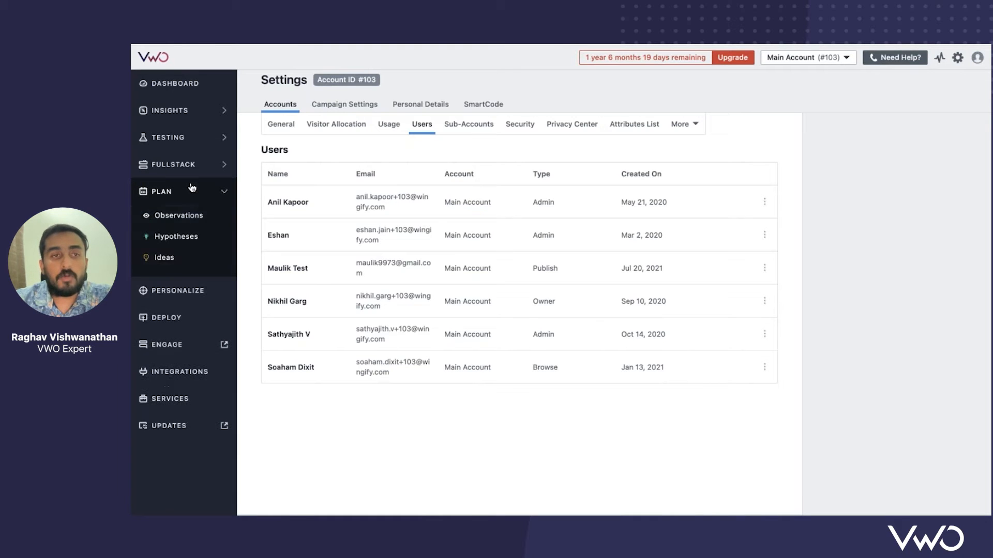
click(190, 223)
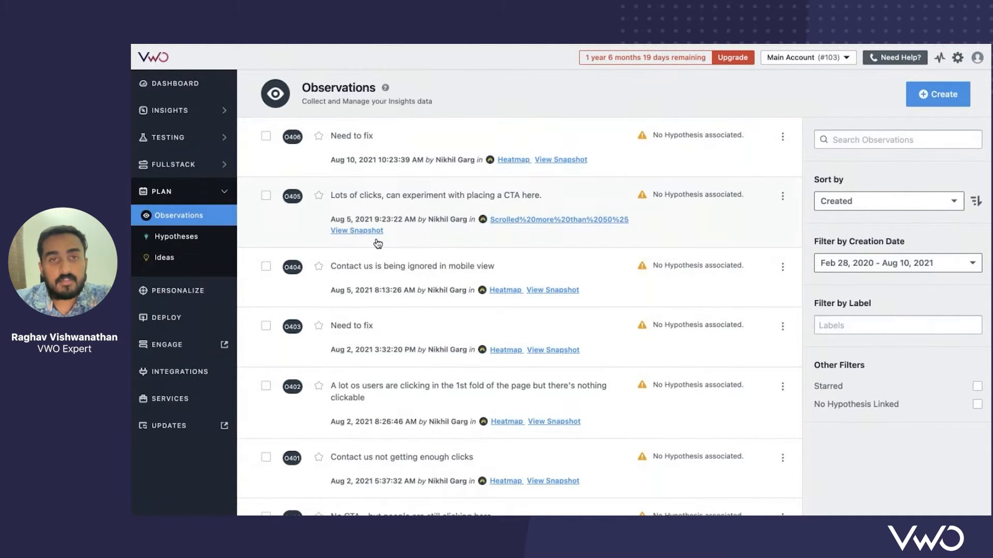
scroll(406, 229, down, 2)
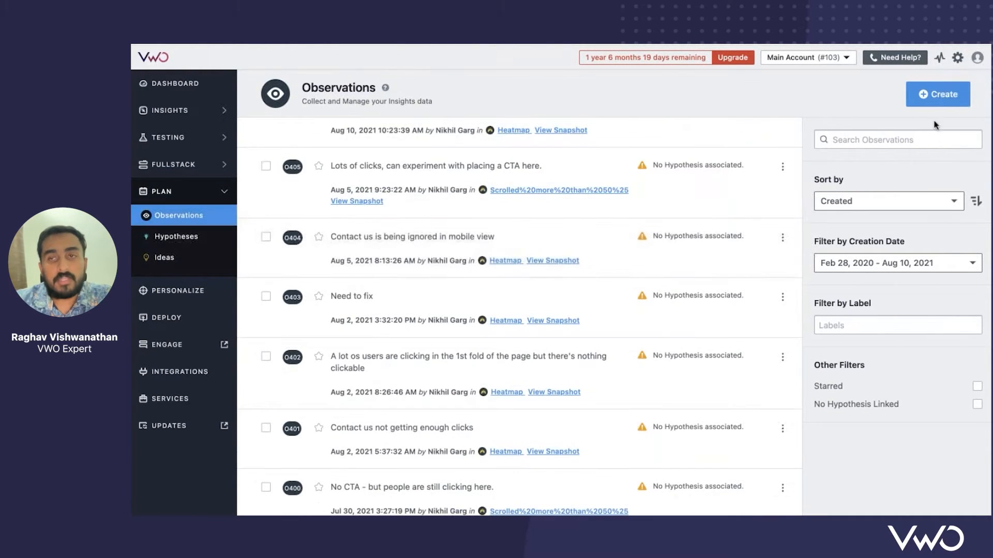
Start a new observation with the description "H1 seeing lots of dropoffs"
click(933, 98)
click(360, 204)
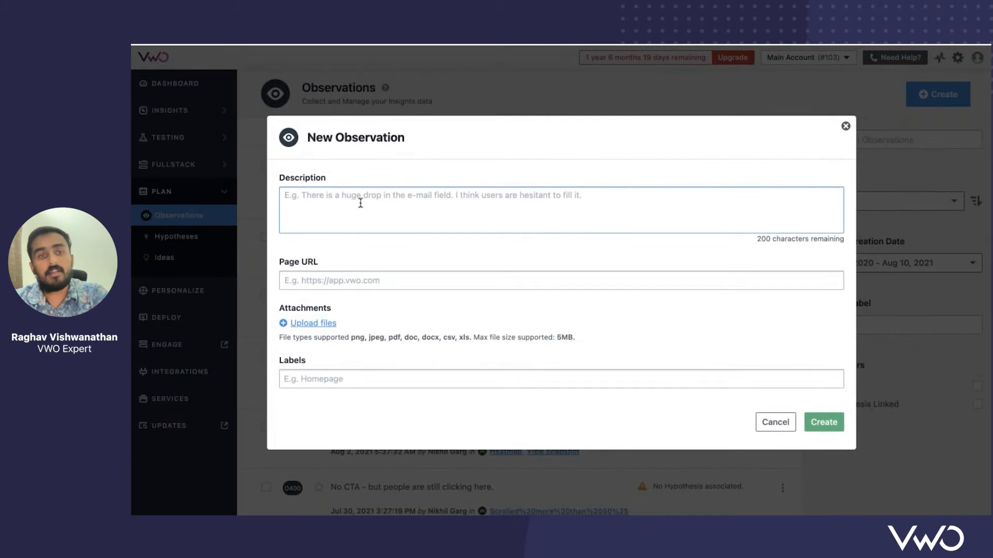
text(H1 )
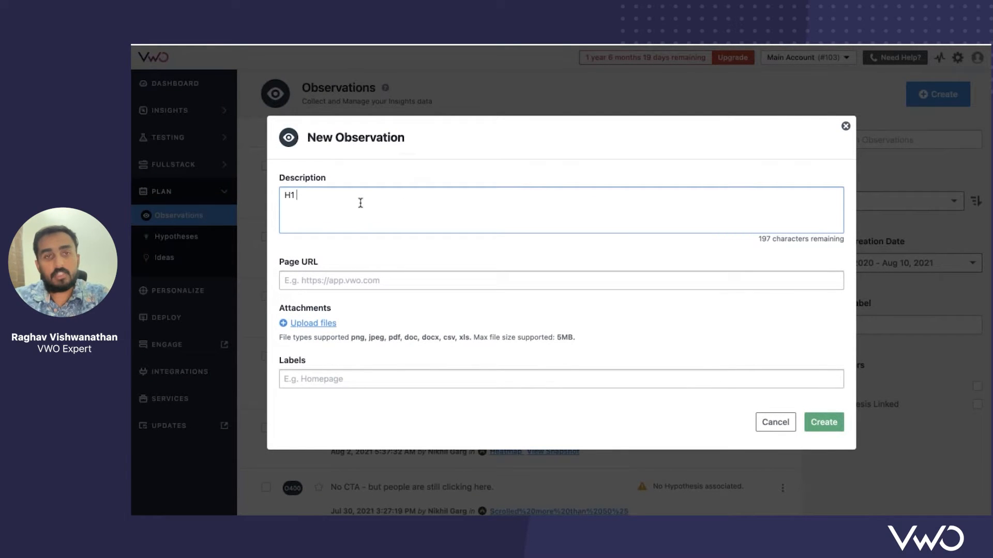
text(seeing lots o)
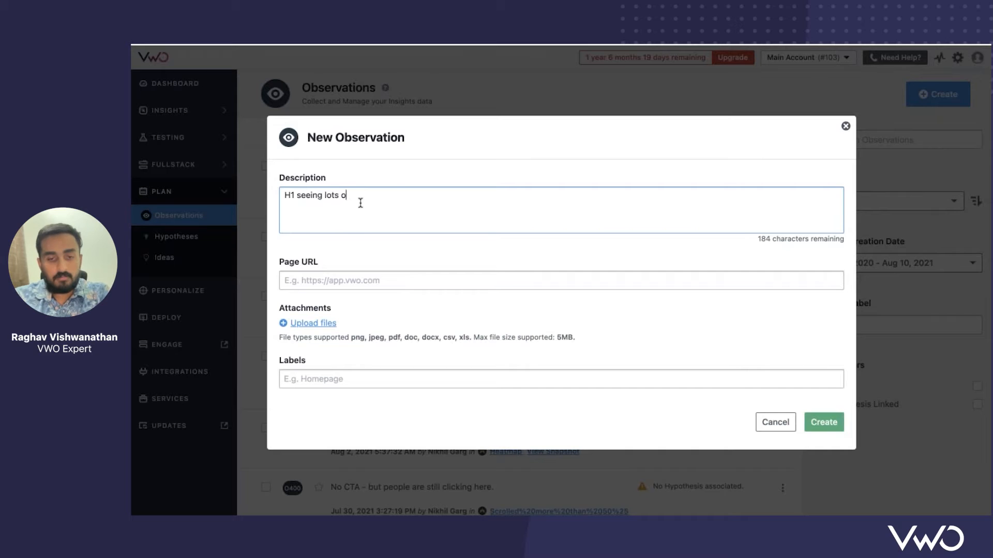
text(f dropoffs)
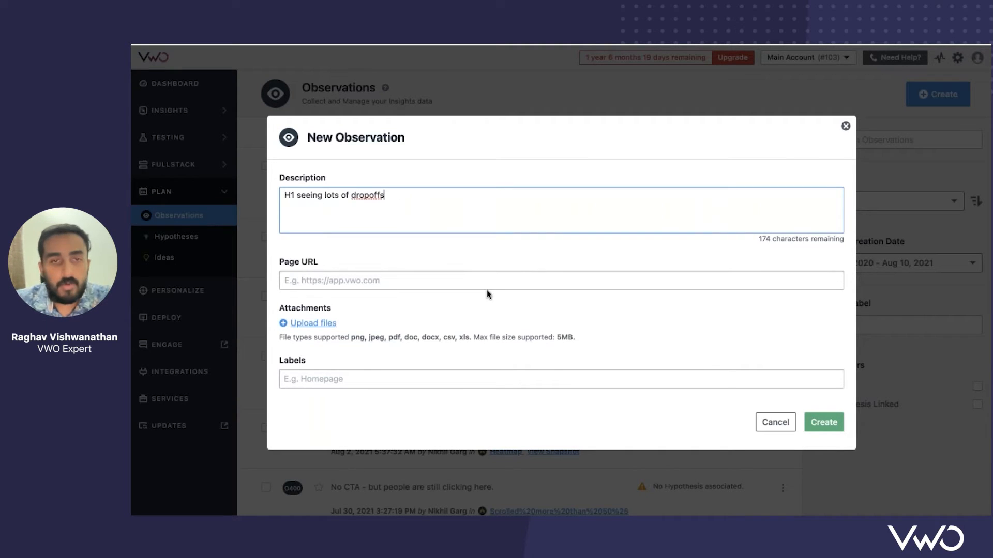
click(462, 280)
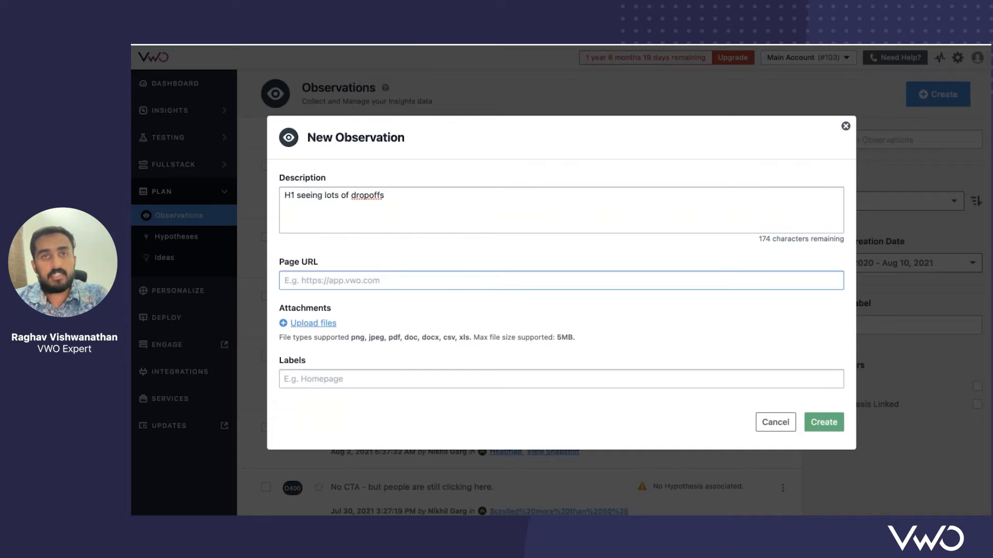
key(super+t)
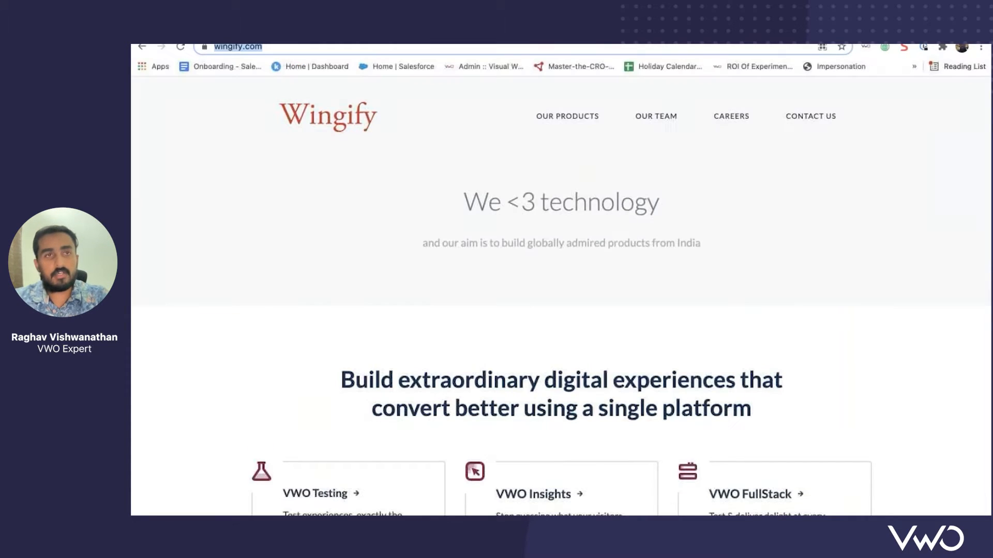
key(super+c)
key(super+w)
key(super+v)
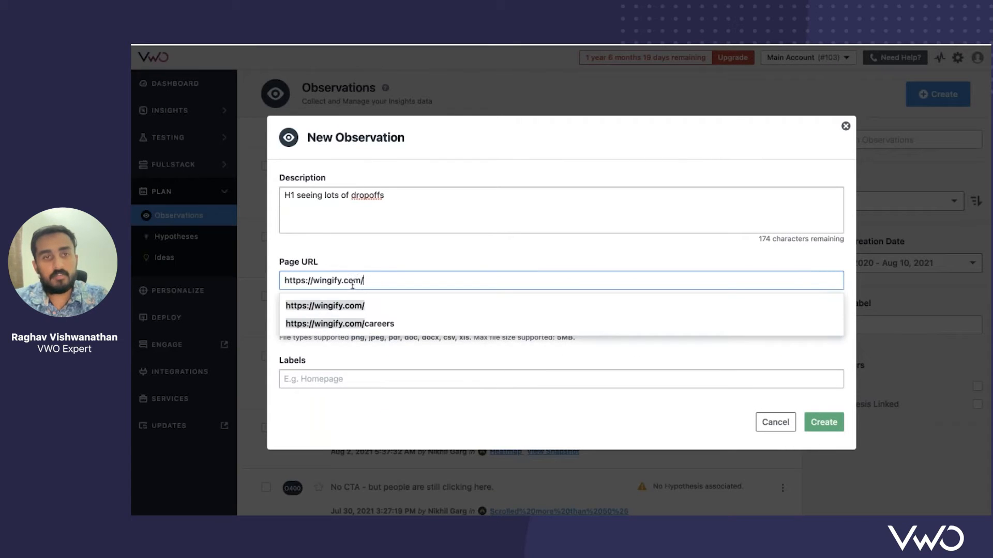
click(385, 310)
click(351, 381)
text(Homepage)
click(778, 425)
View the snapshot of the observation "Contact us is being ignored in mobile view" and read its description
scroll(512, 337, up, 1)
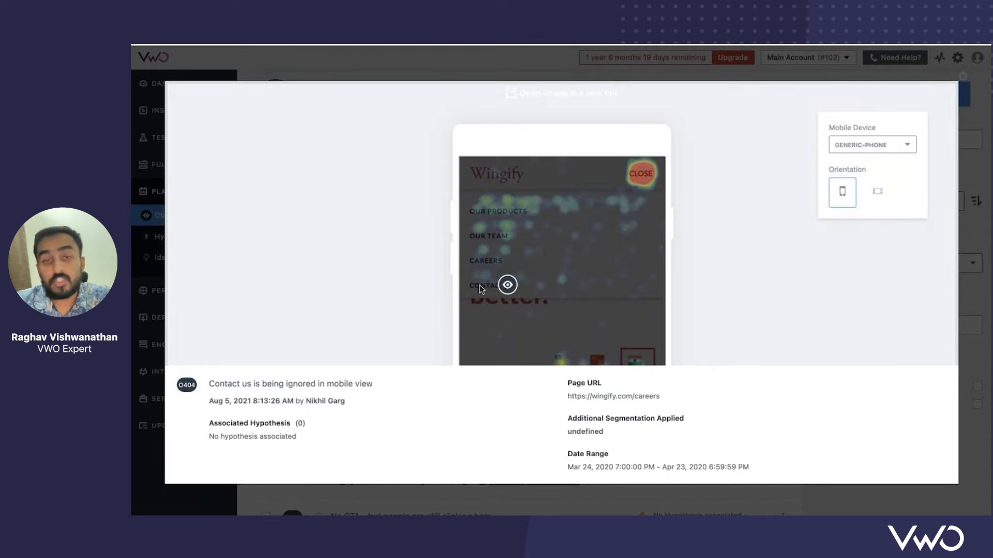
double_click(306, 383)
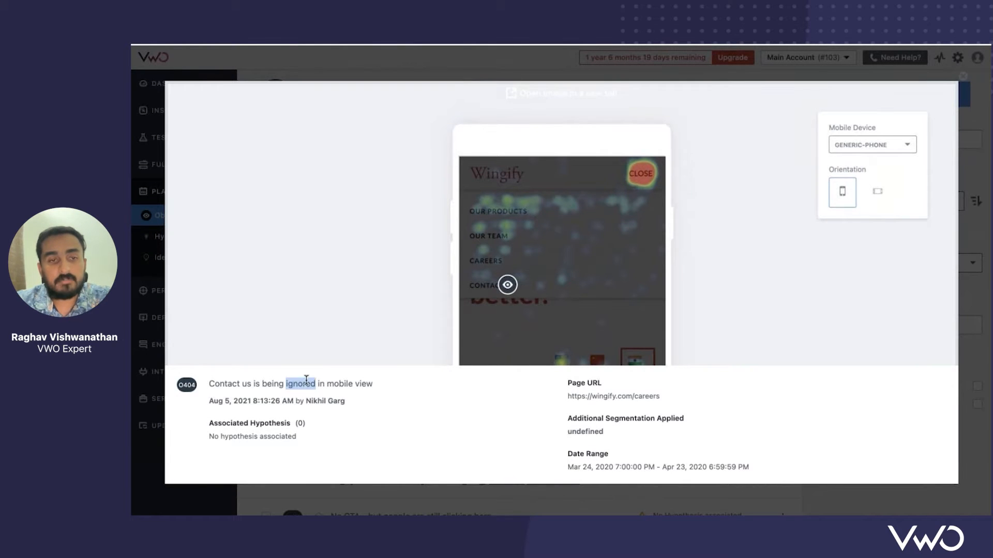
triple_click(306, 383)
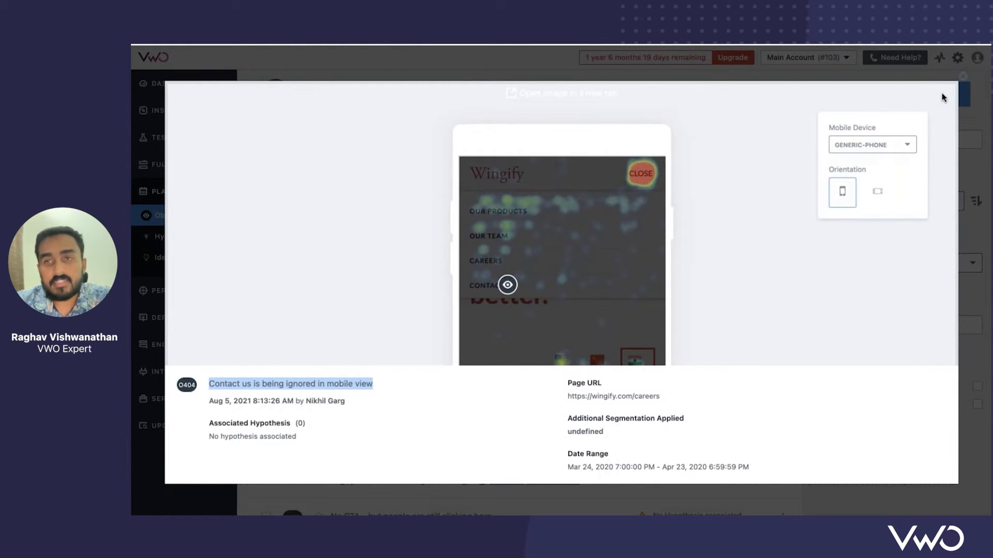
click(961, 79)
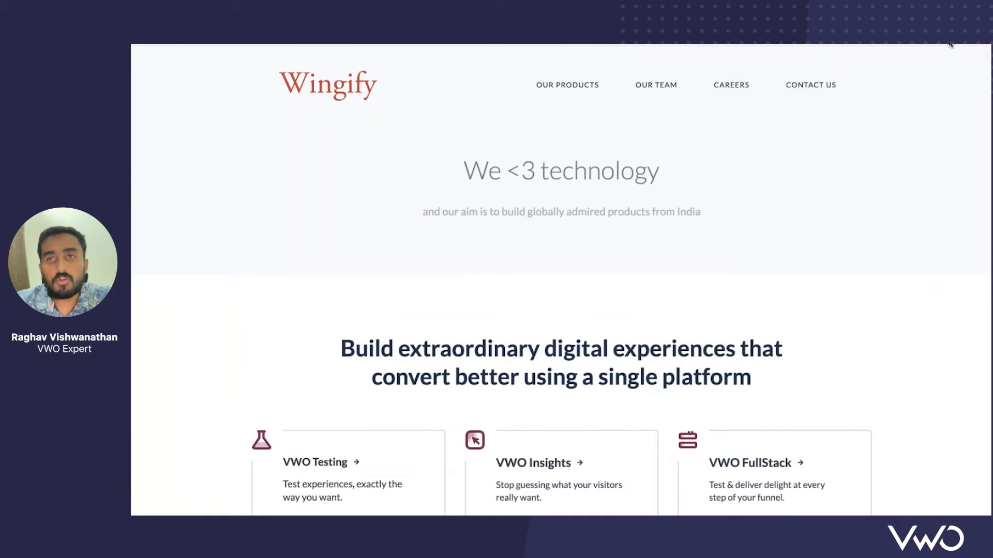
Enable observation mode on the Wingify homepage, draft a "Remove" observation on the VWO Insights card, discard it, and return to VWO
click(759, 44)
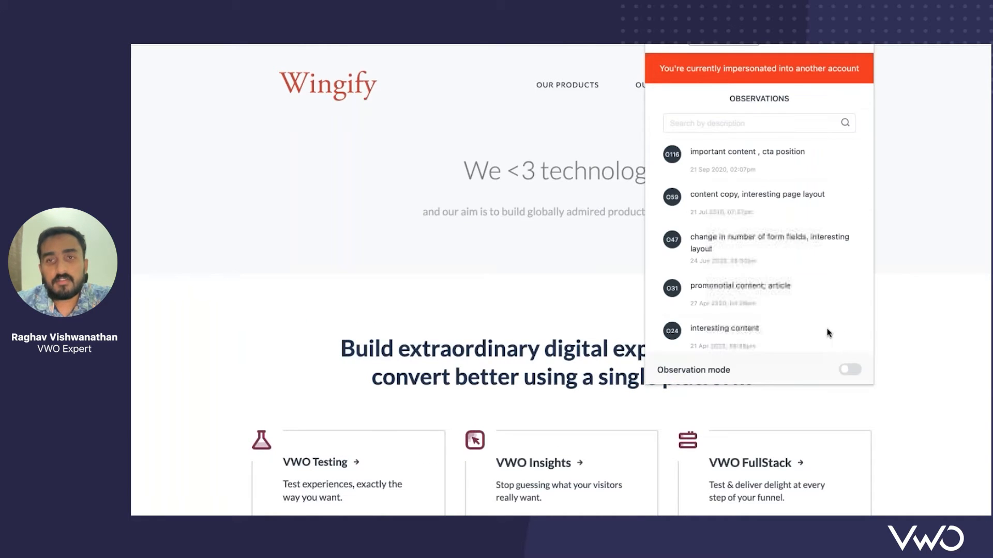
click(850, 370)
scroll(446, 295, down, 5)
click(536, 229)
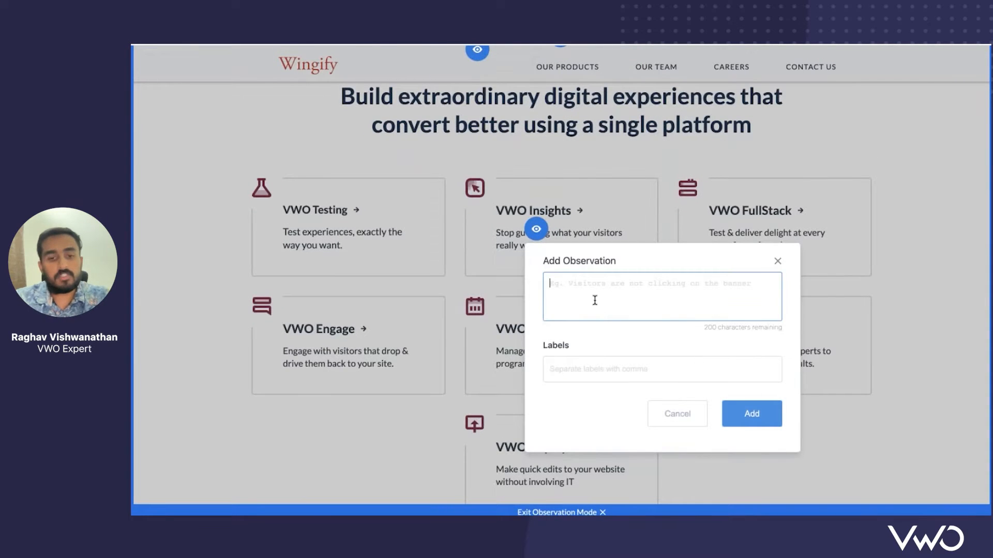
text(Remove)
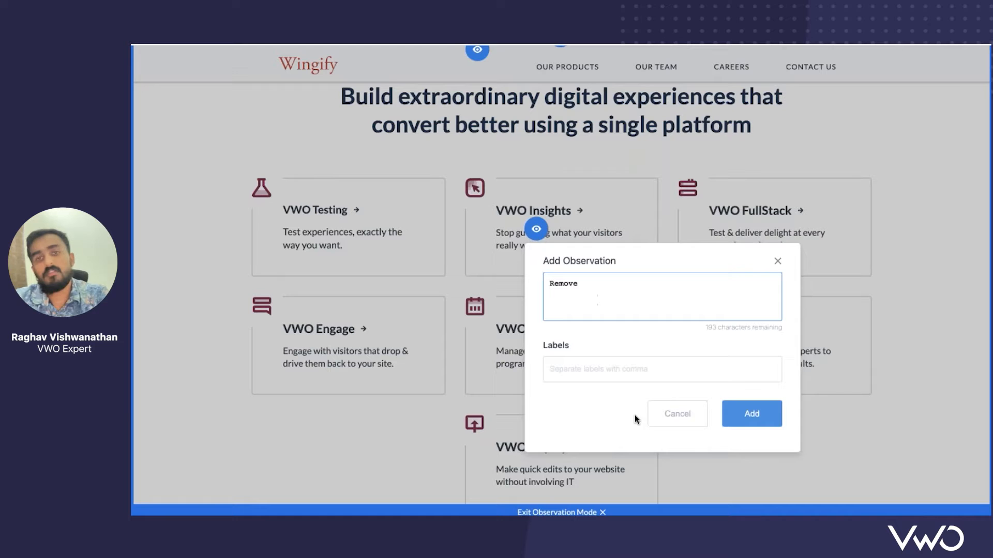
click(672, 420)
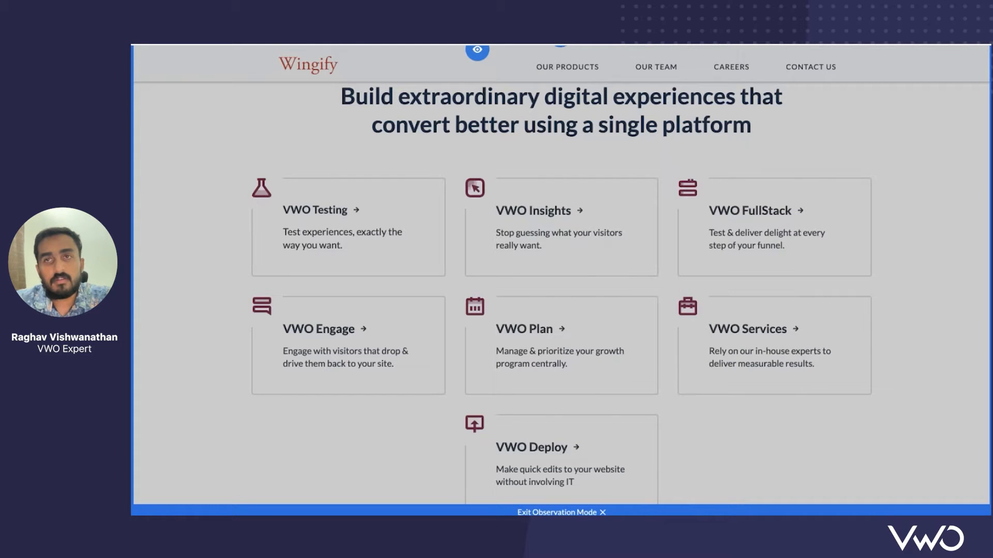
click(850, 369)
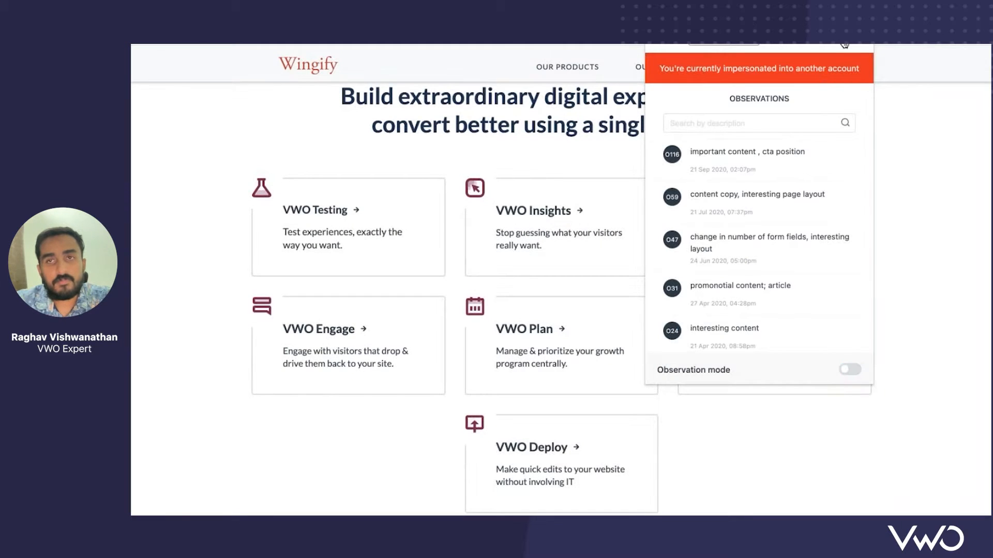
click(859, 46)
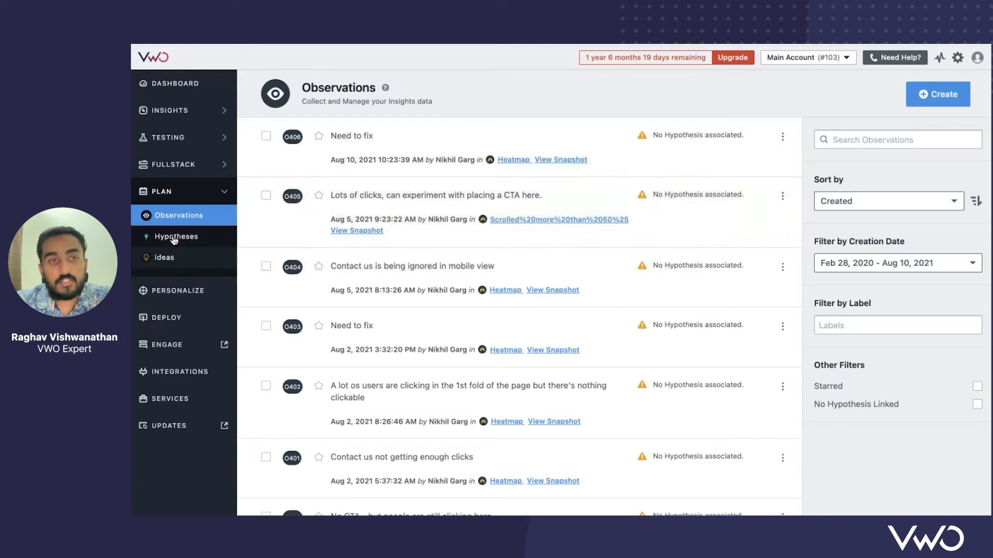
Start a new hypothesis in Plan based on the observation "Contact us not getting enough clicks"
click(176, 237)
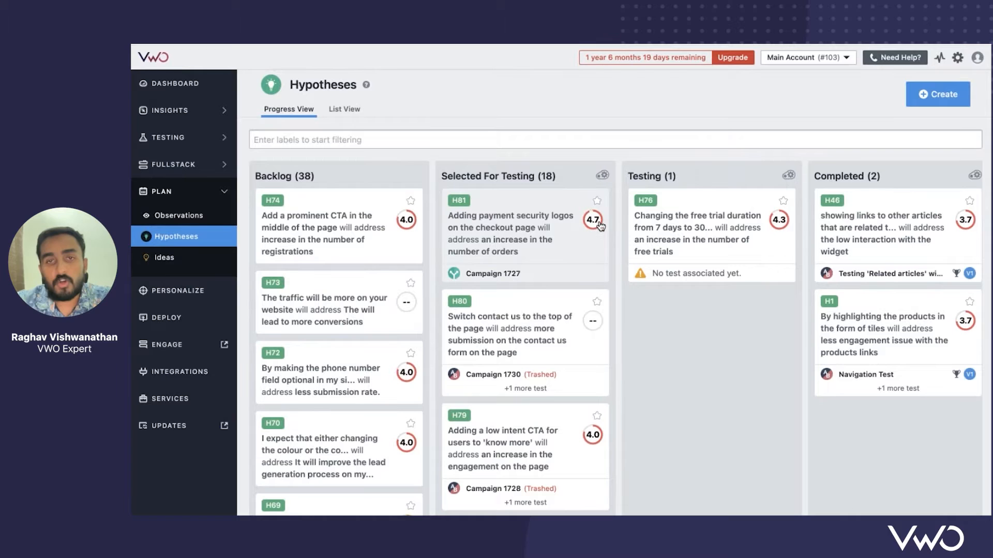
click(937, 94)
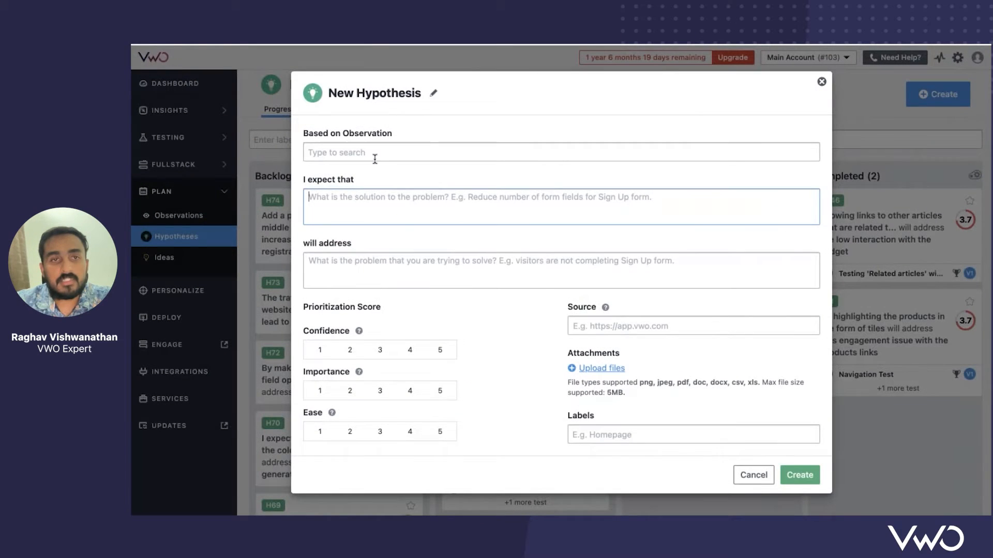
click(374, 157)
scroll(459, 254, down, 1)
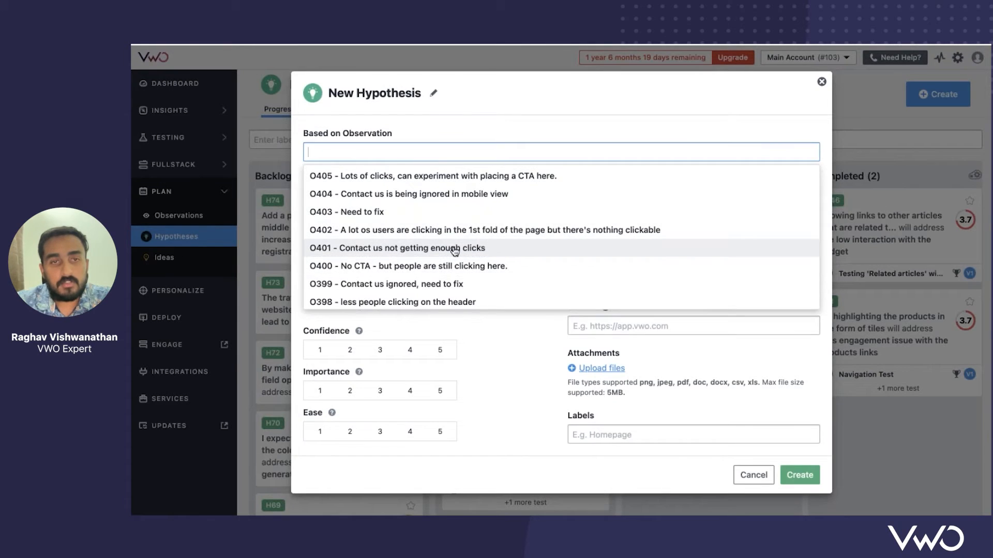
click(460, 251)
State that "Adding a CTA after second fold will help" is expected to address "Low CTR"
click(347, 208)
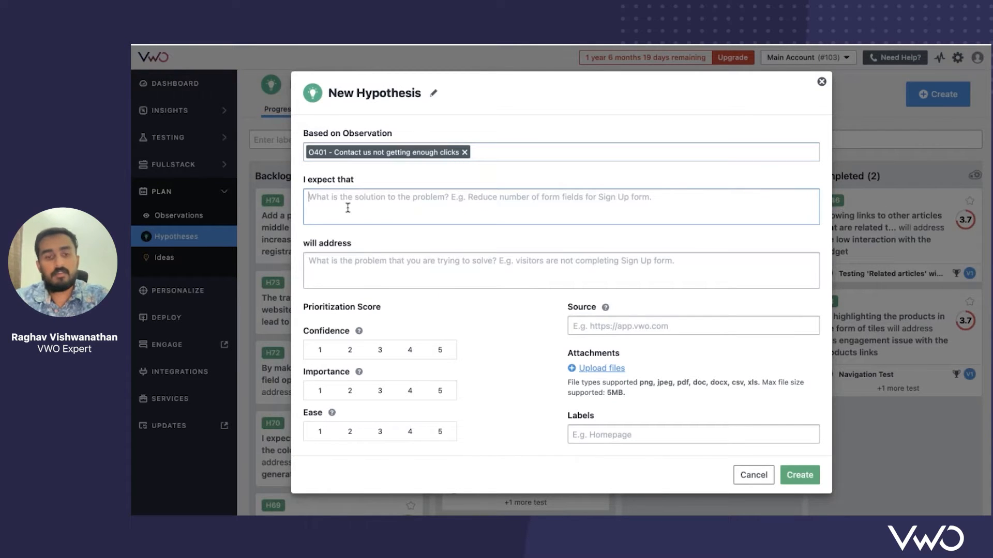
text(Adding a C)
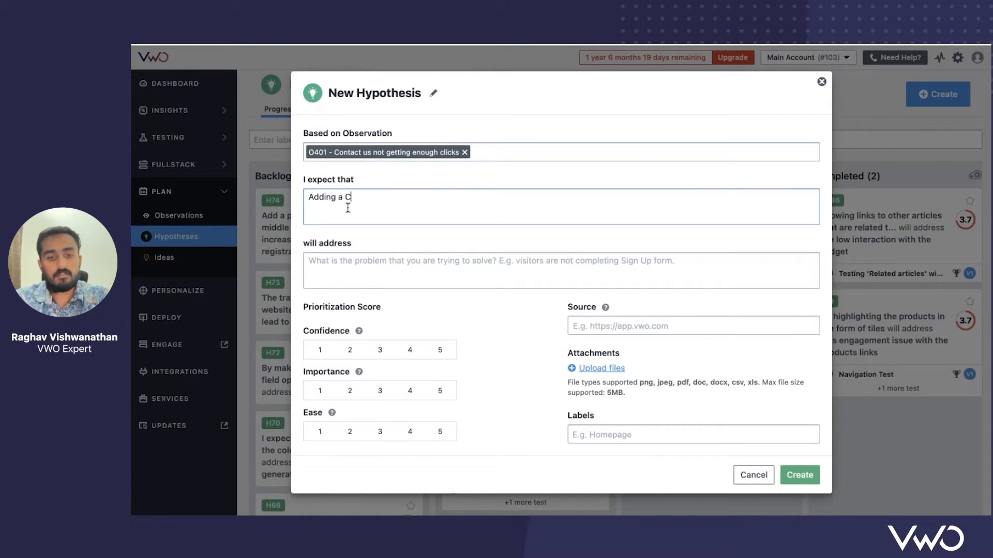
text(TA after second)
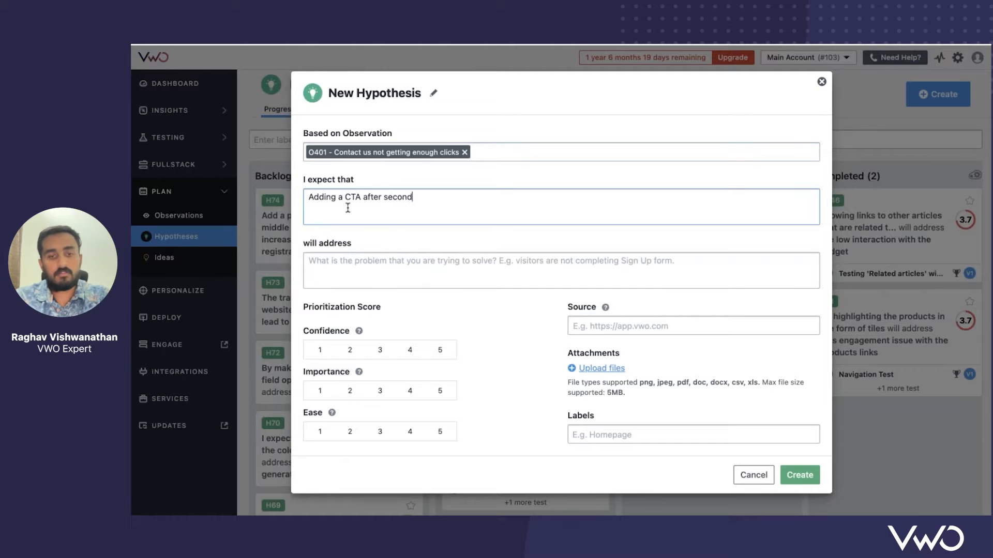
text( fold will help)
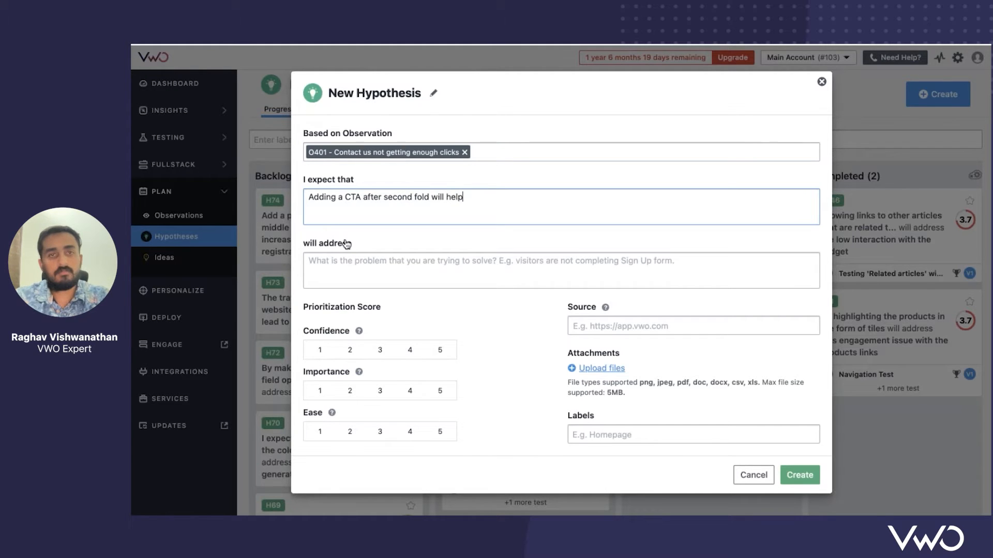
click(345, 256)
text(Low CTR)
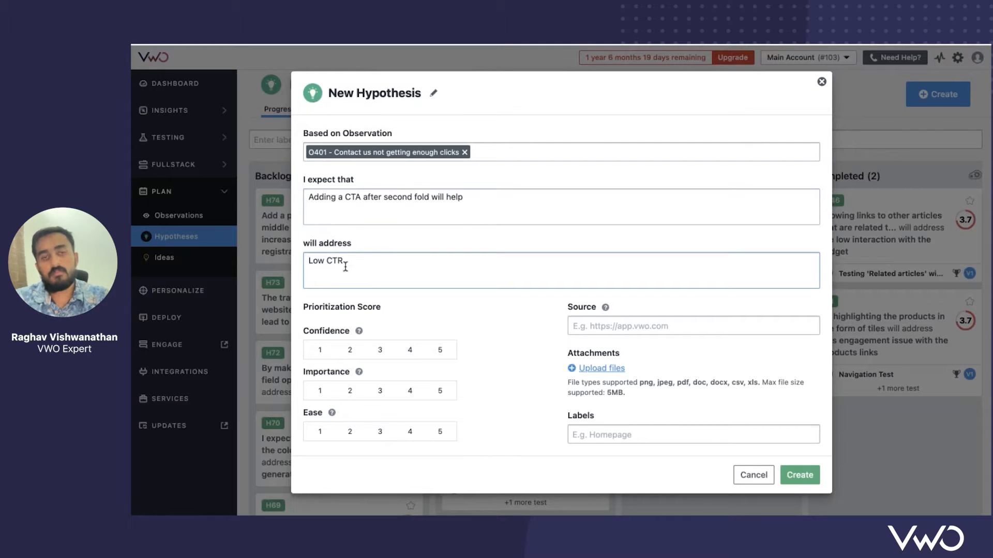
Score the hypothesis with confidence 3, importance 4 and ease 2
click(380, 351)
click(412, 395)
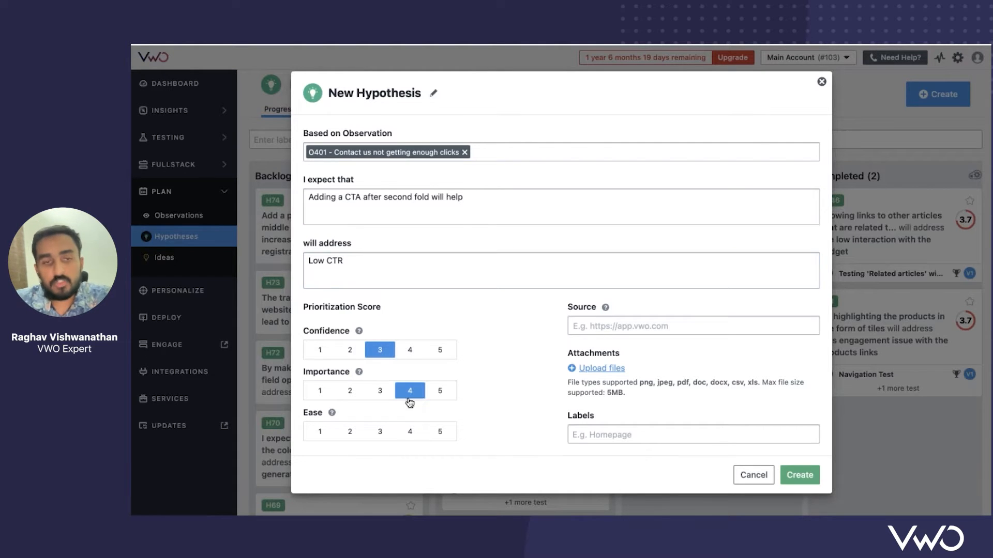
click(351, 432)
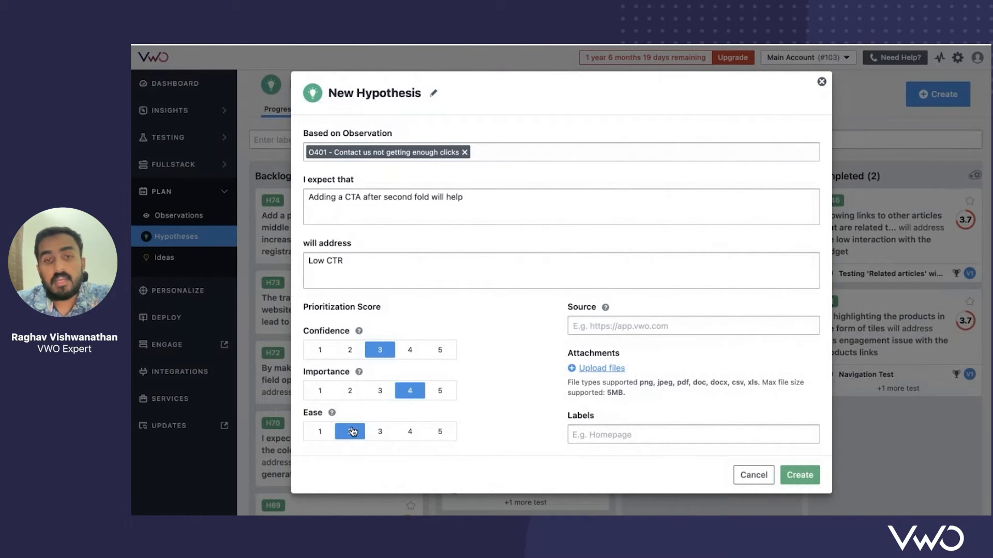
Look over the hypothesis's source, attachment and label fields, and cancel the new hypothesis
click(619, 323)
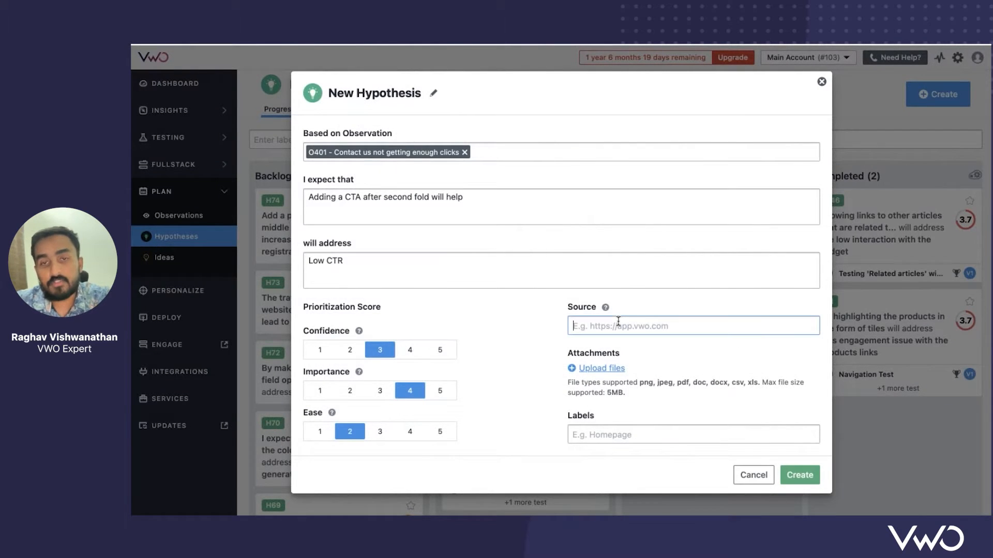
click(619, 322)
click(623, 347)
click(626, 430)
click(746, 473)
click(586, 299)
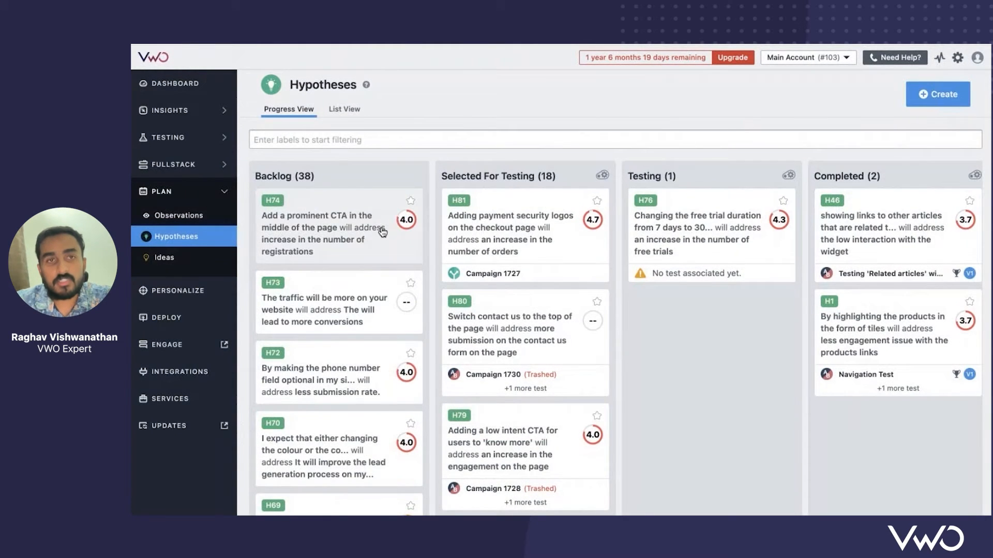
Show the hypotheses as a list and examine the available filters by state, label and other criteria
click(345, 109)
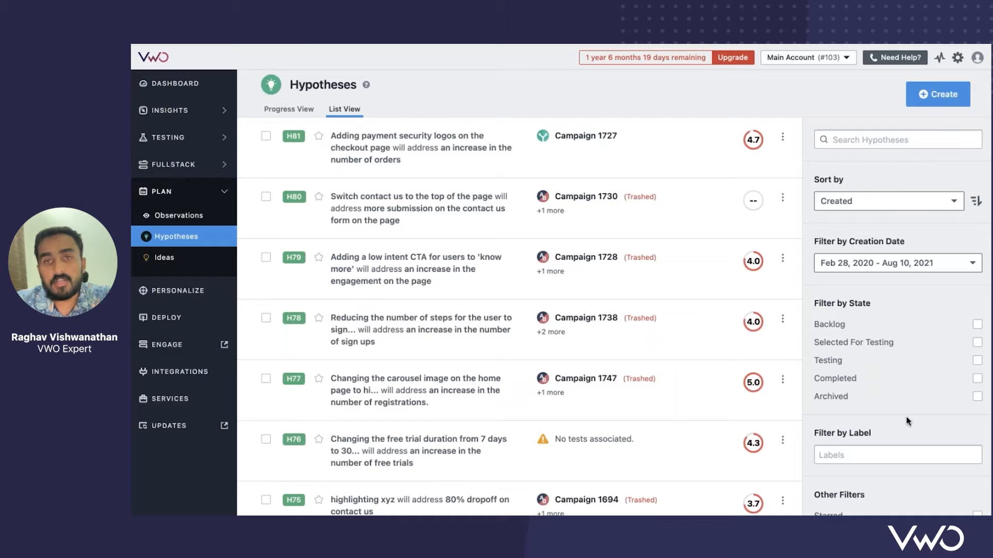
scroll(905, 417, down, 3)
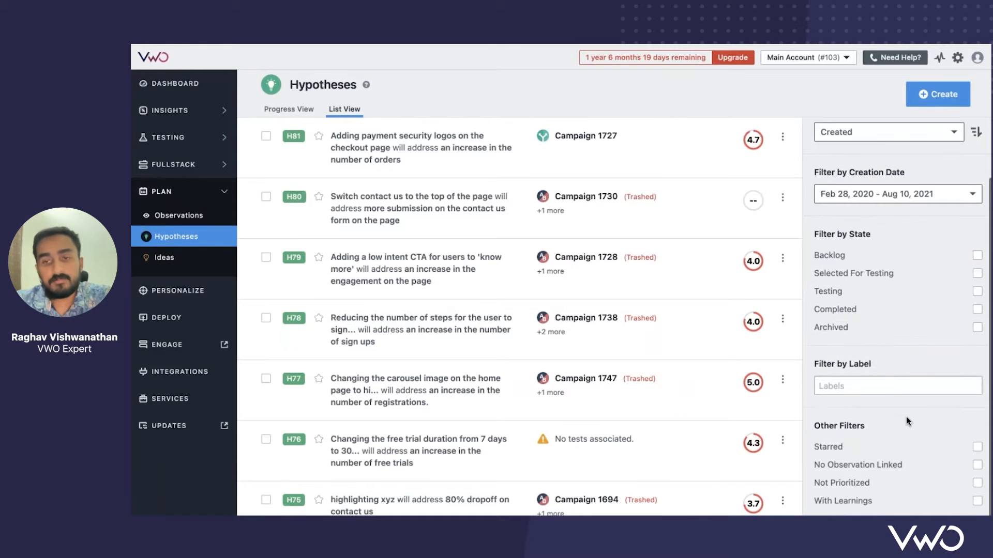
scroll(906, 417, up, 3)
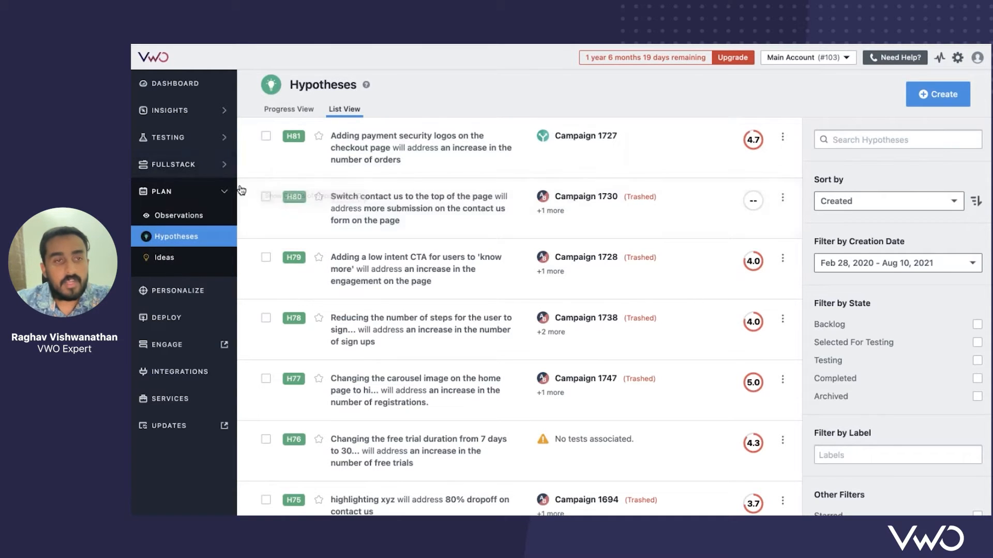
Open the A/B tests under Testing and start a new A/B test campaign
click(224, 192)
click(212, 141)
click(189, 182)
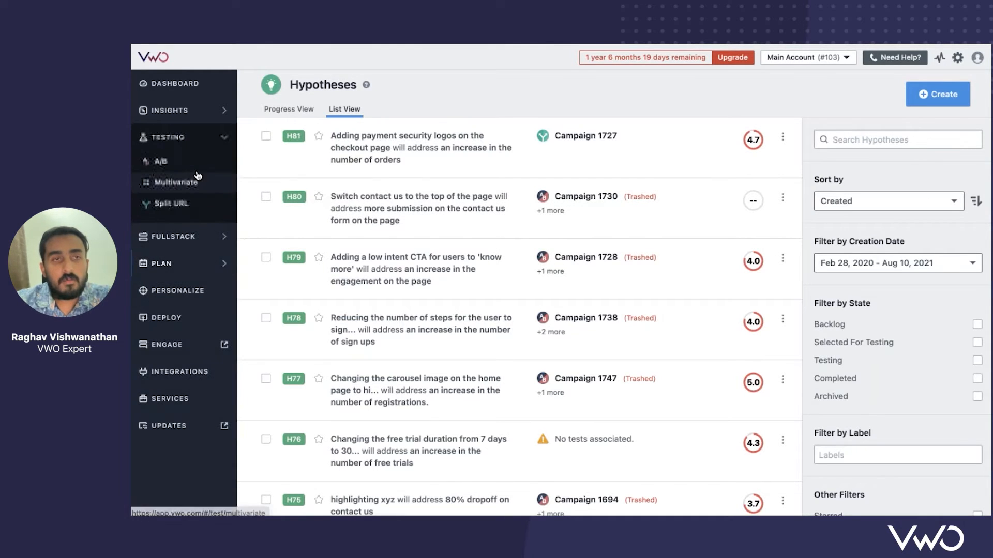
click(194, 163)
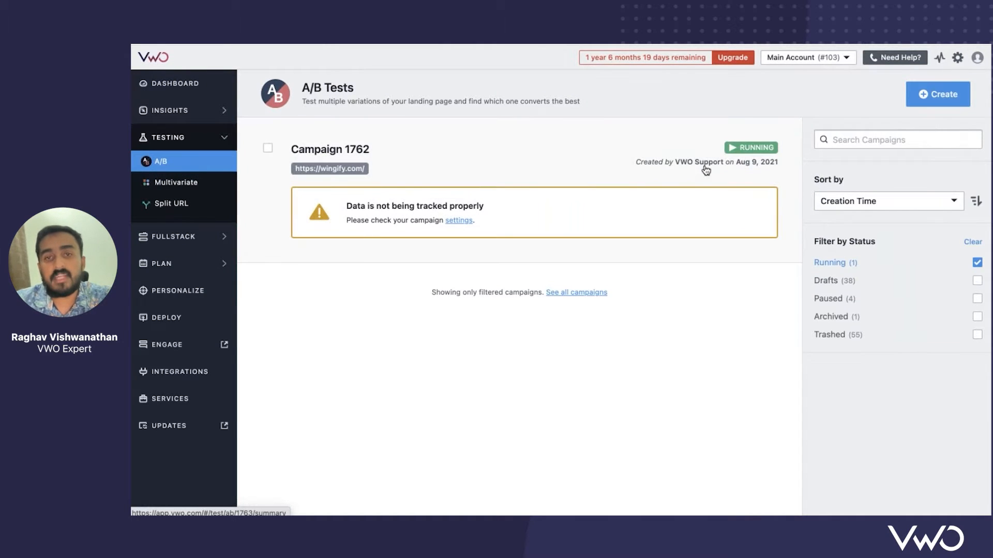
click(942, 103)
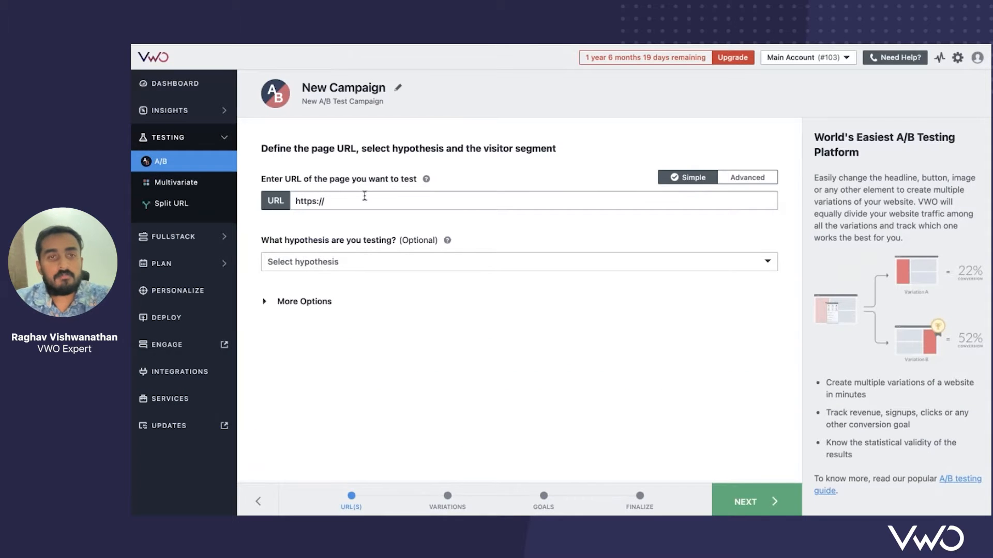
click(365, 196)
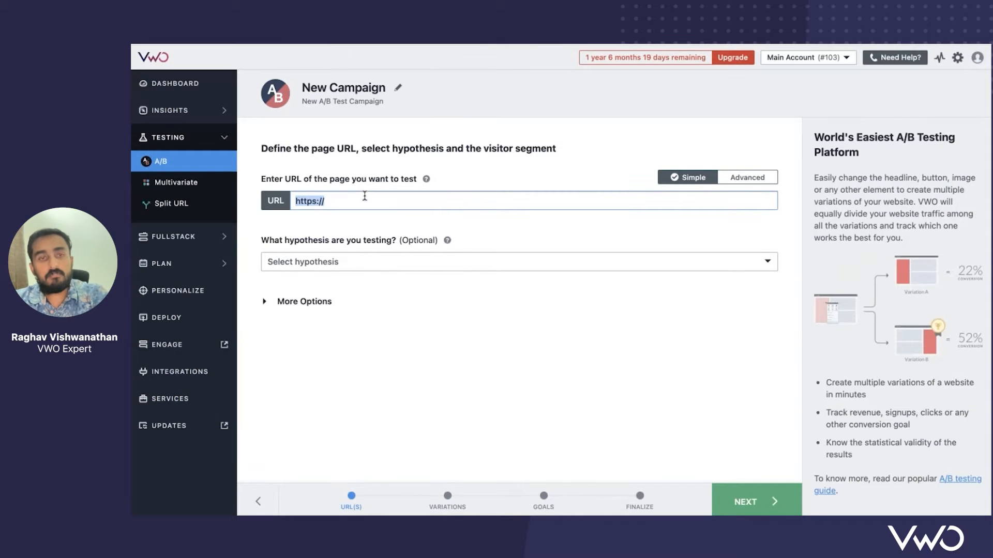
text(https://wingify.com/)
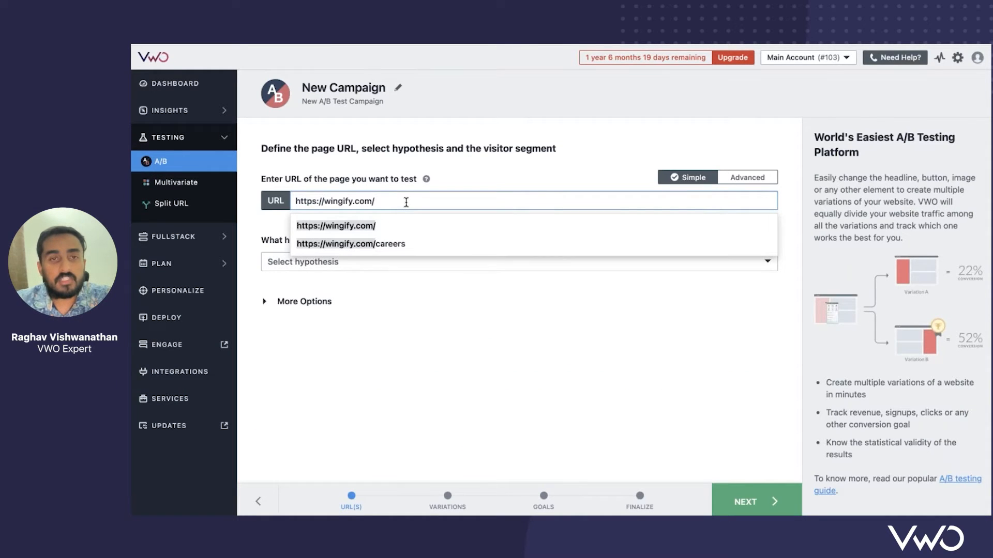
click(453, 176)
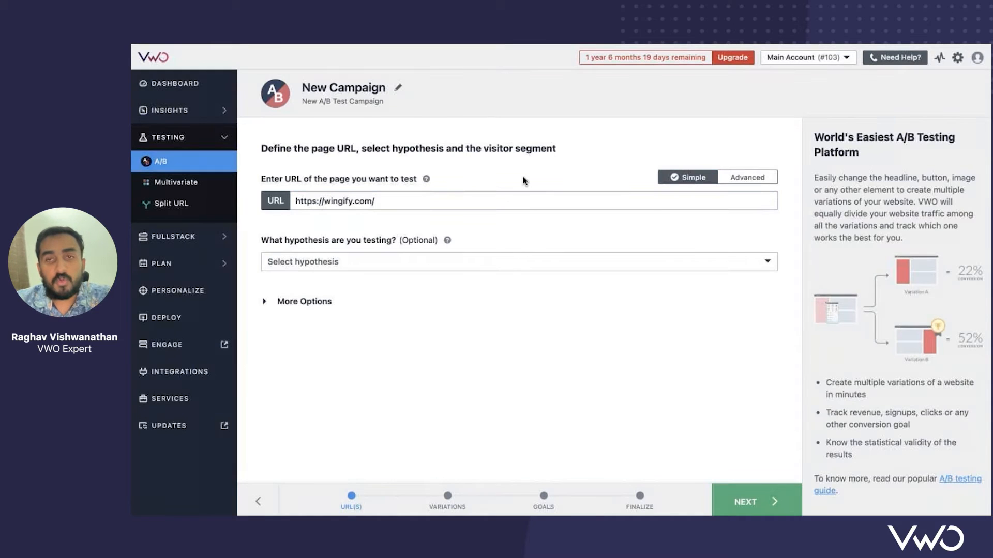
Switch the page targeting to Advanced, review the URL match types, and add a second included URL entry
click(758, 185)
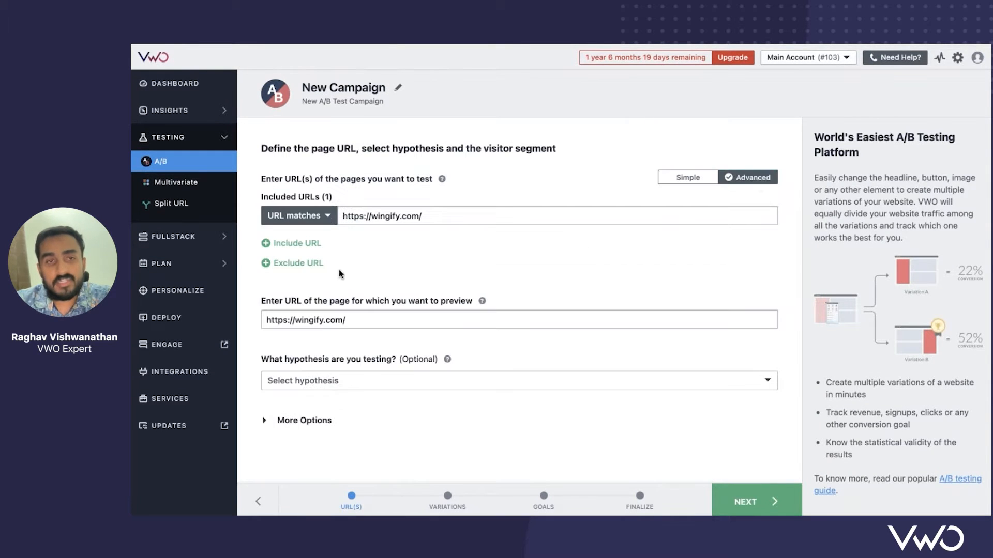
click(333, 222)
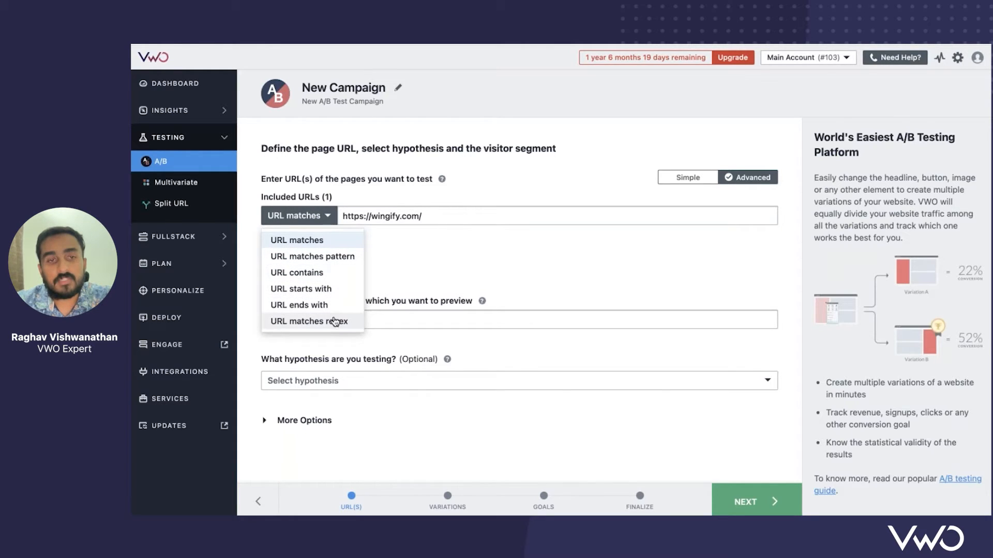
click(327, 224)
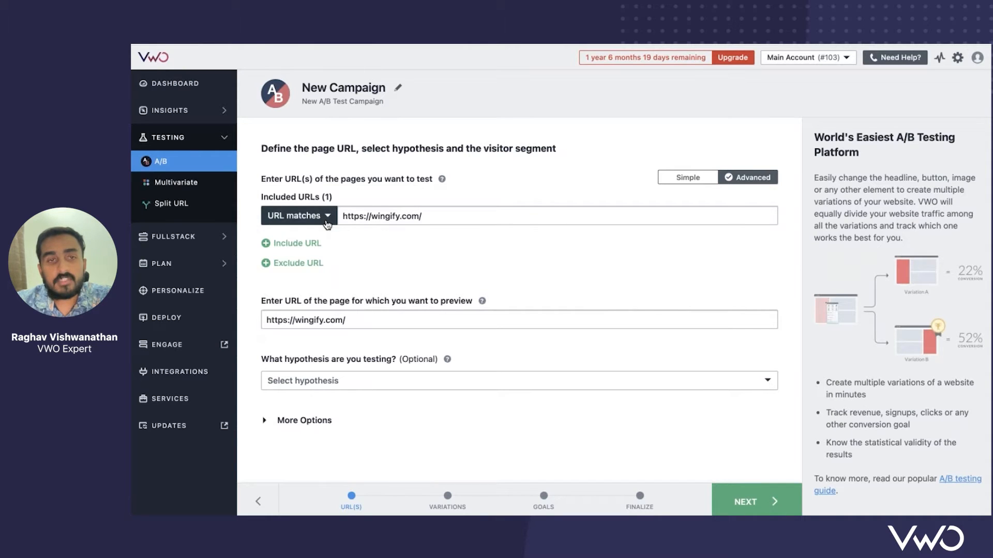
click(309, 244)
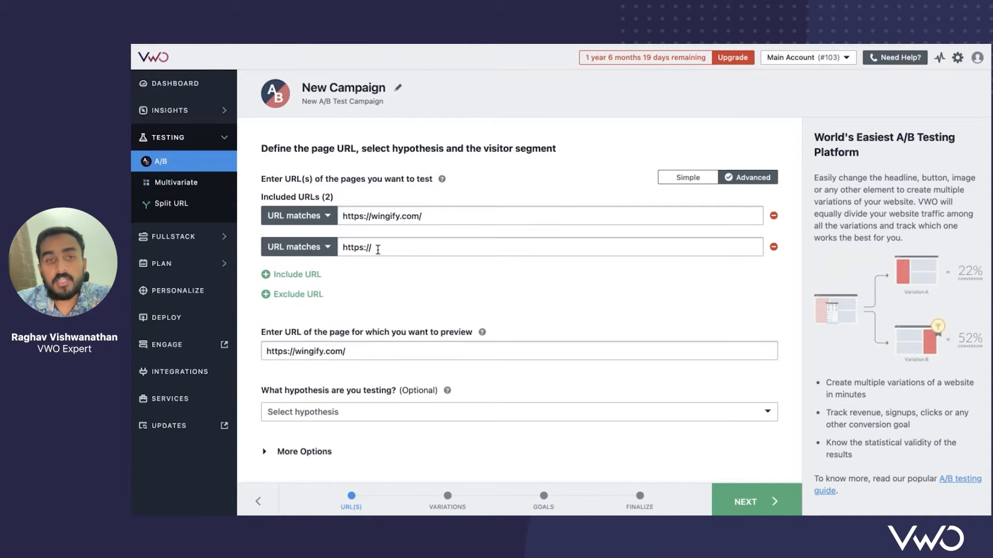
Add an excluded URL entry and remove the empty second included URL
click(304, 295)
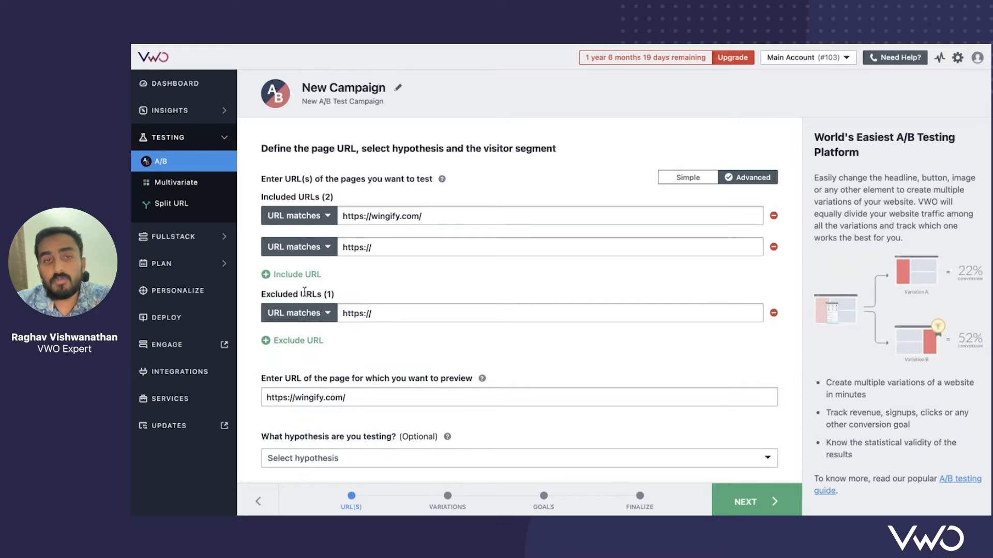
click(773, 247)
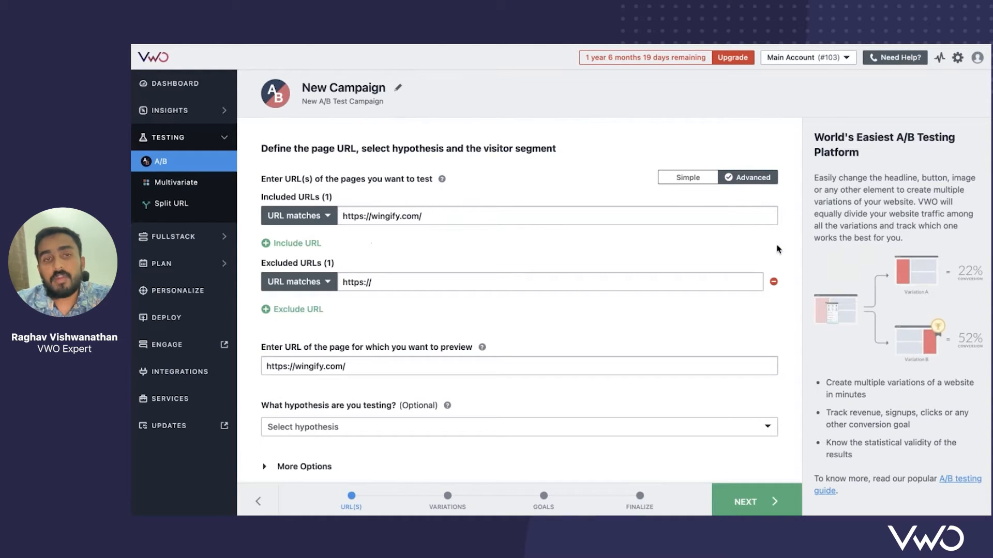
Set the match type of both the included and the excluded URL to URL matches pattern
click(325, 221)
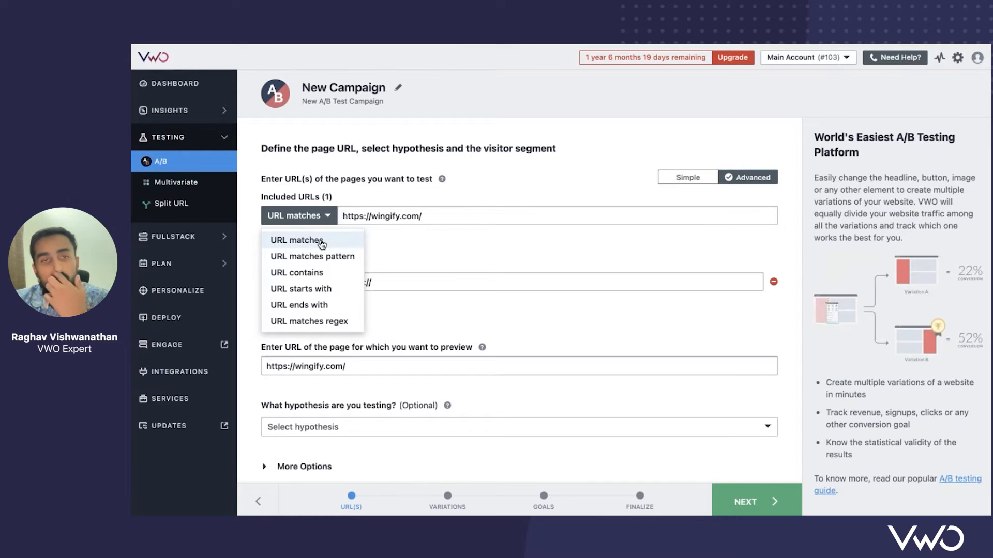
click(321, 242)
click(314, 286)
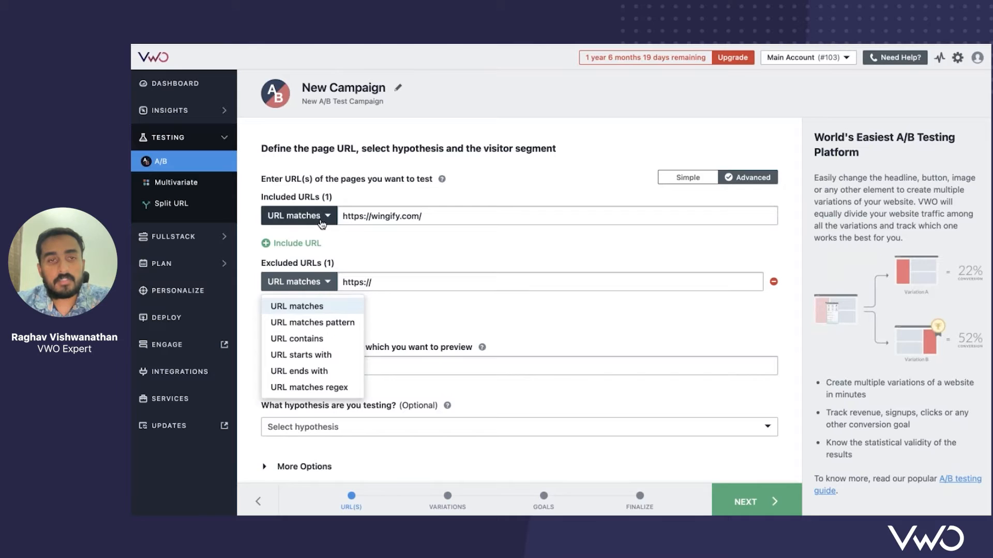
click(316, 221)
click(330, 260)
click(318, 284)
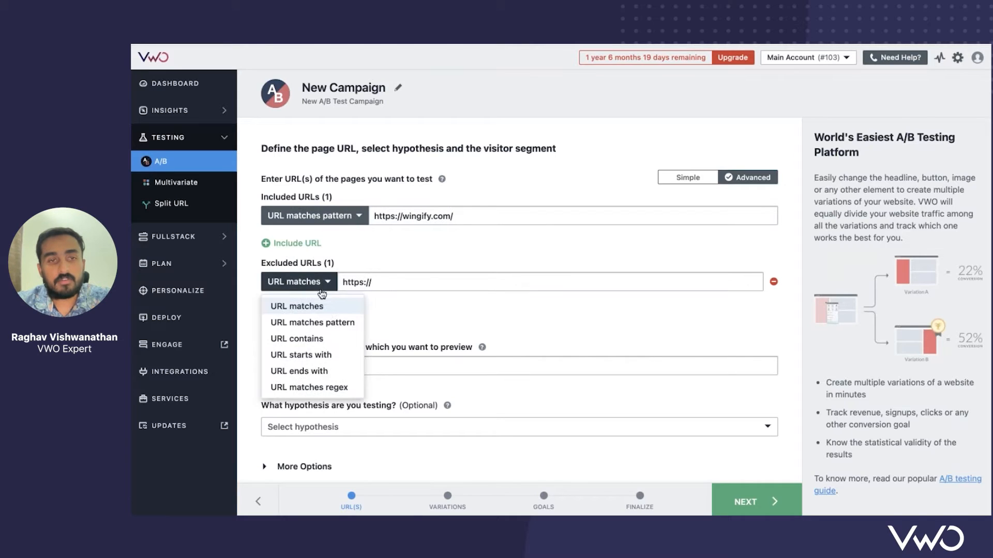
click(329, 321)
click(428, 282)
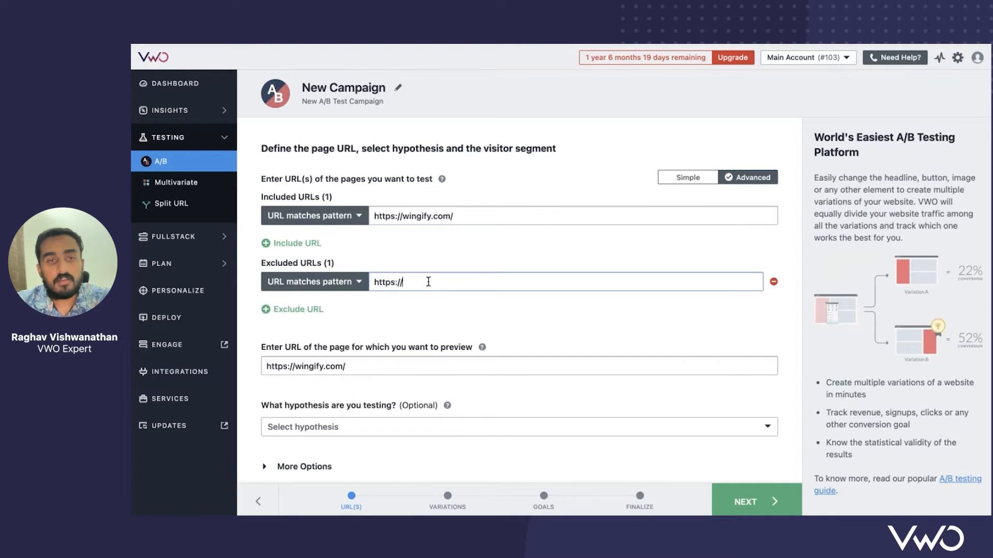
text(https://wingify.com/)
drag(484, 282, 357, 286)
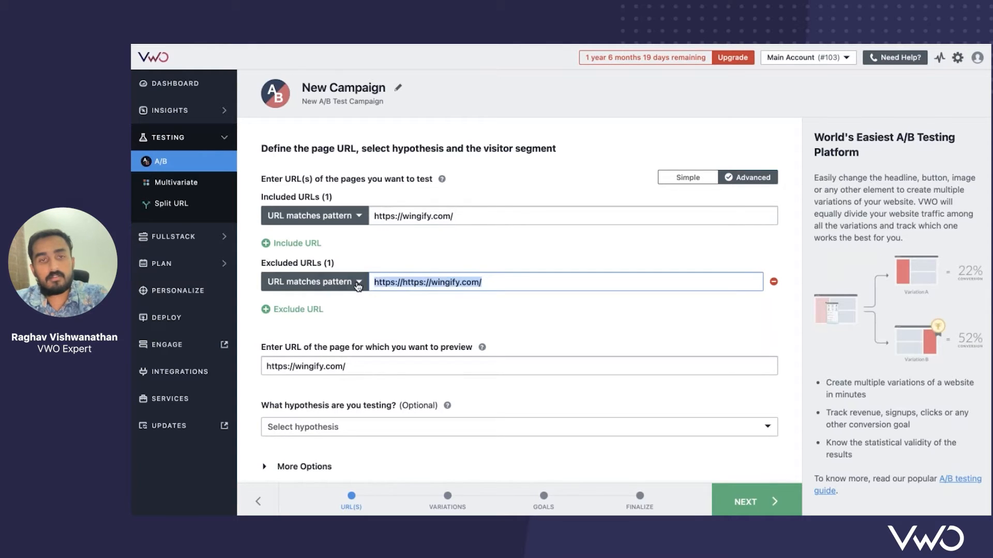
text(https://wingify.com/)
text(blog)
click(599, 316)
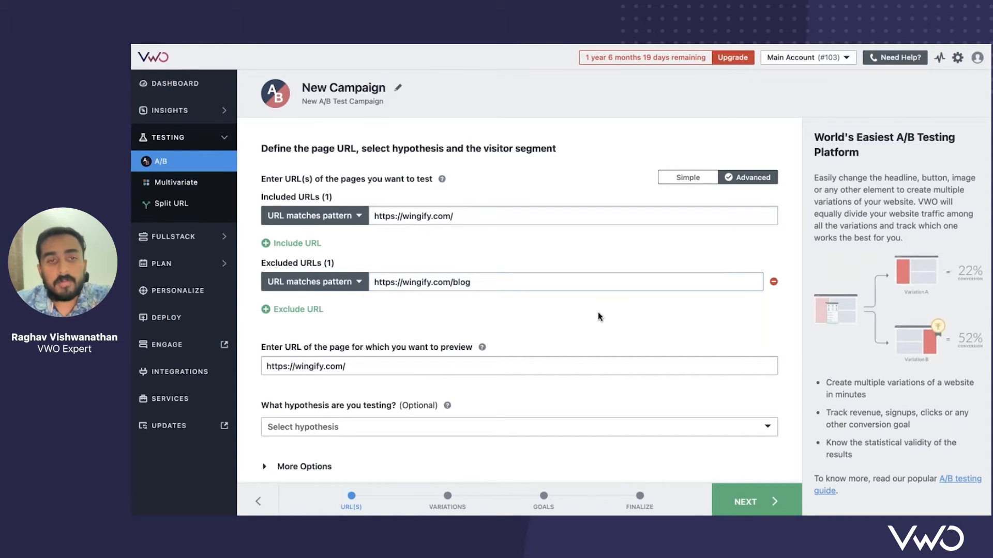
Remove the excluded URL and switch the page targeting back to Simple
click(774, 282)
click(688, 178)
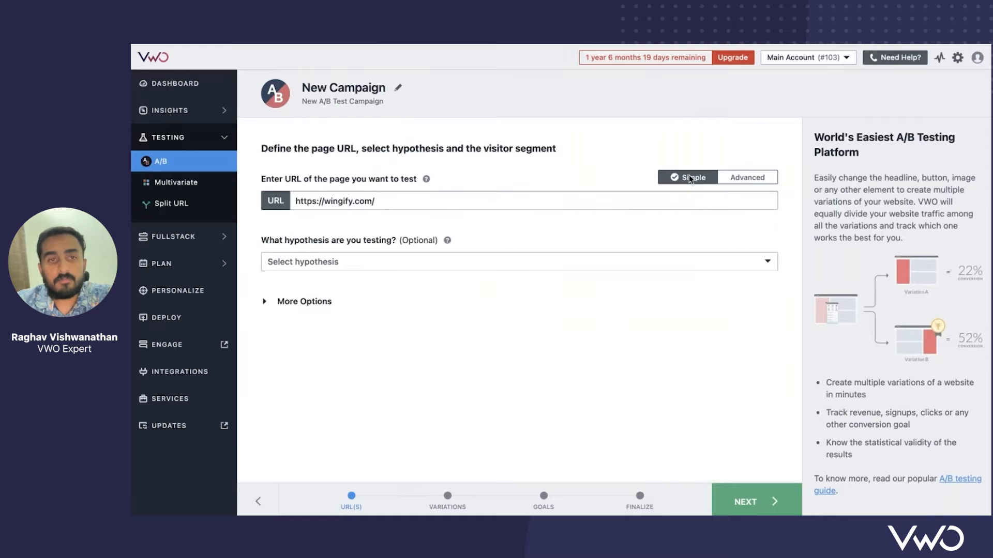
Choose hypothesis H79, adding a low intent CTA for users to 'know more', as the one being tested
click(381, 264)
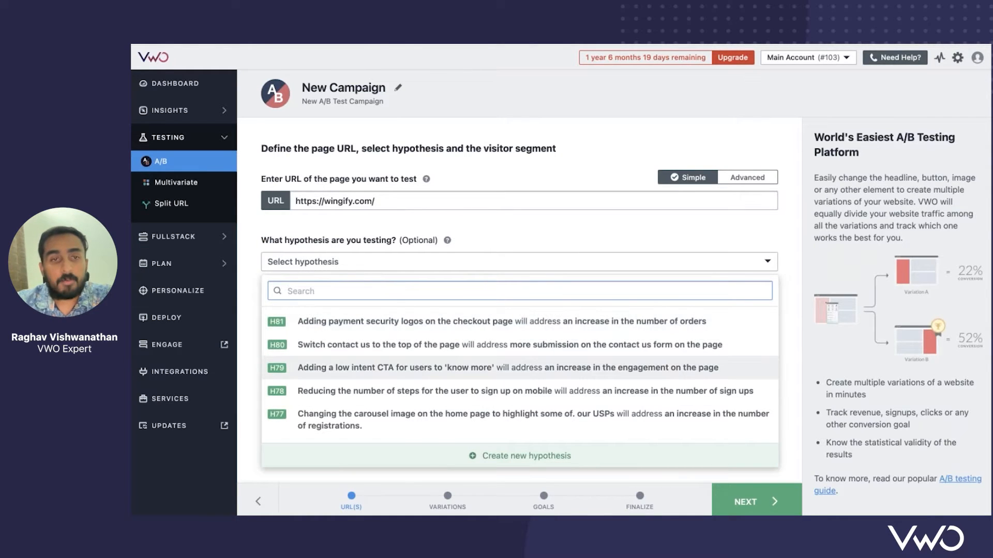
scroll(520, 375, down, 2)
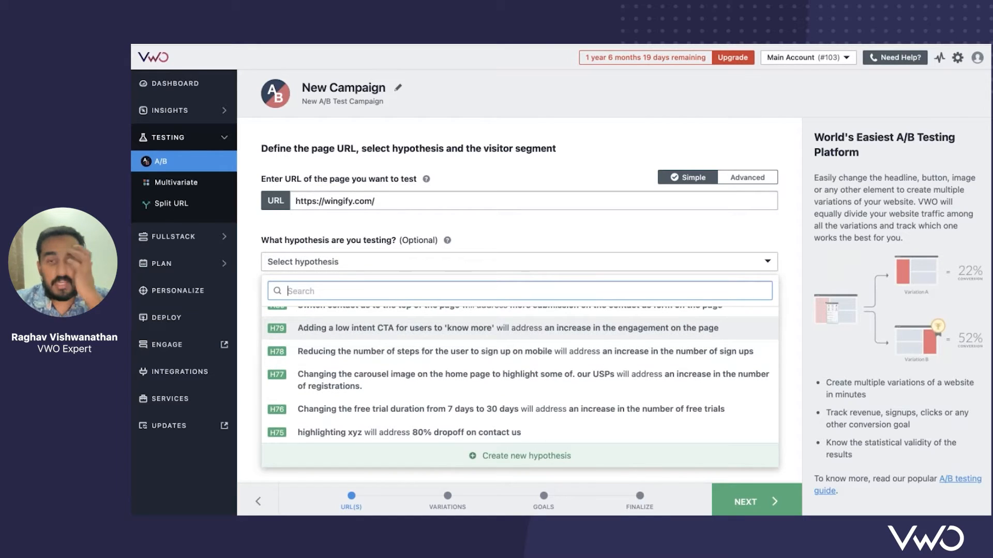
click(408, 330)
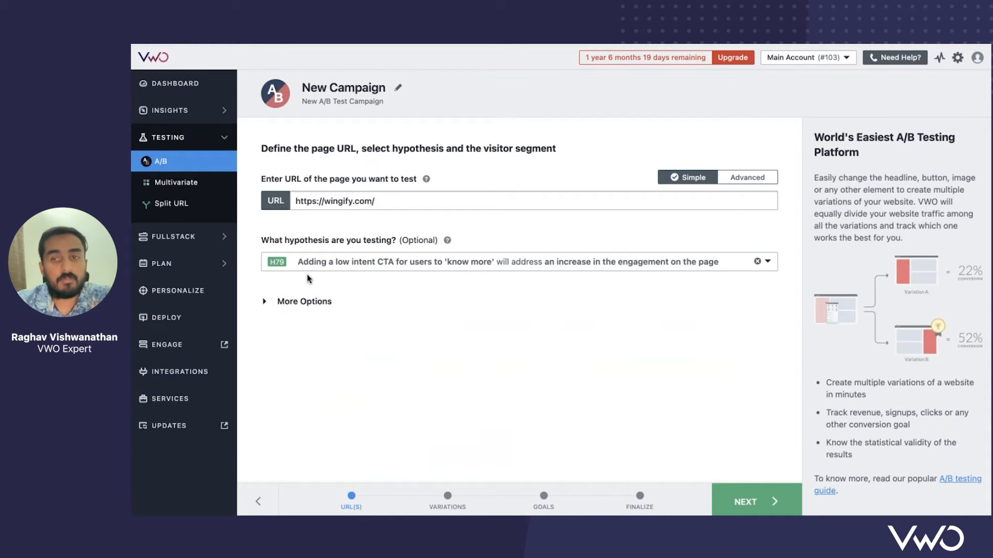
Expand the additional campaign options and enable the campaign for a specific visitor group
click(289, 302)
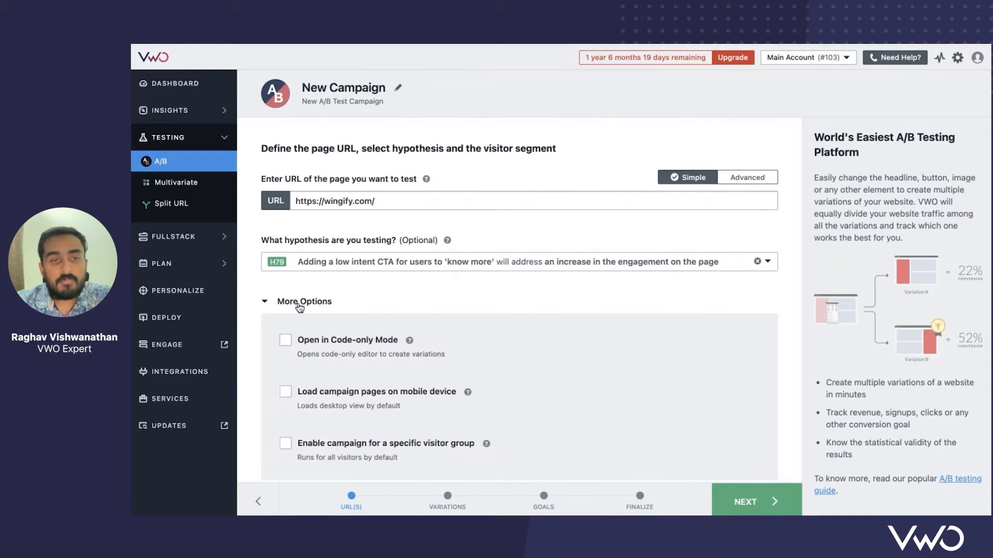
scroll(471, 334, down, 1)
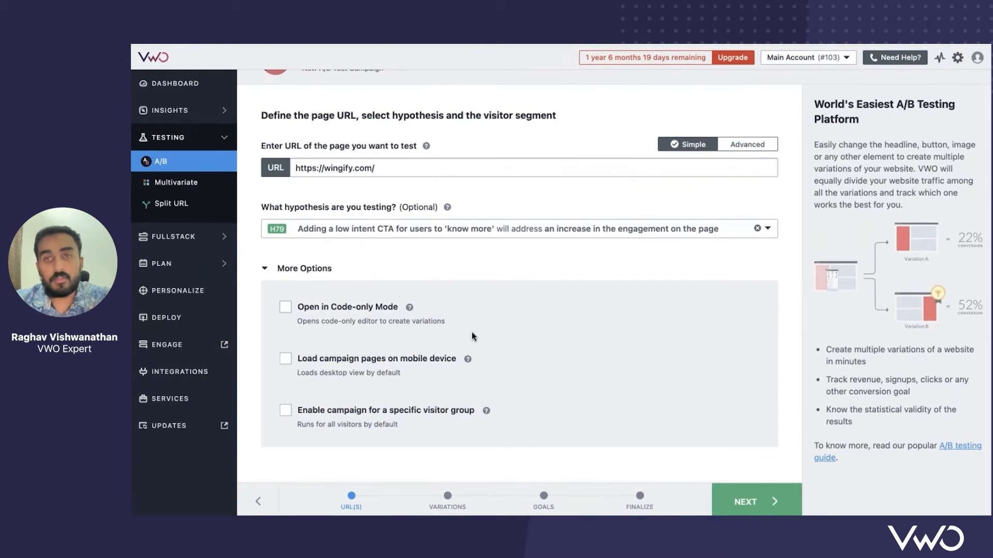
click(285, 411)
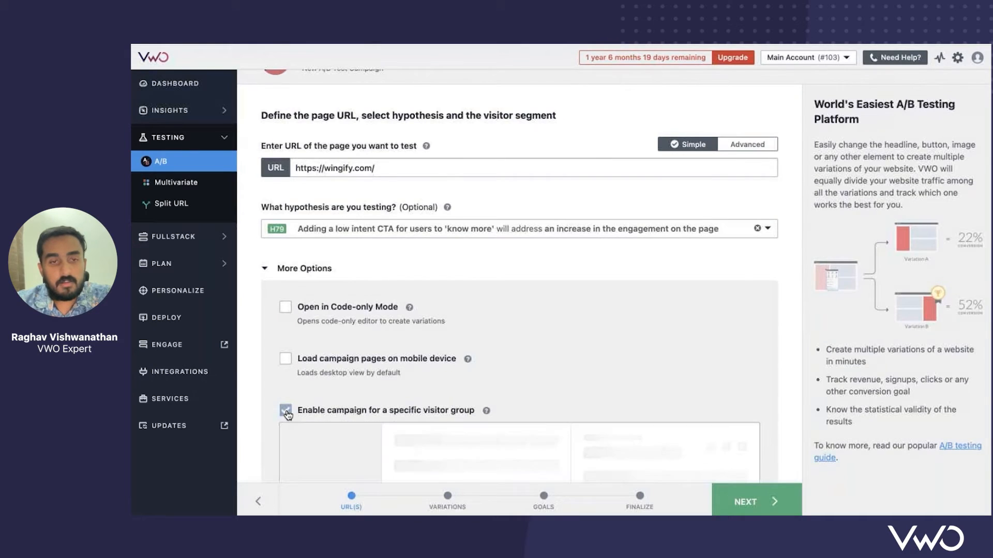
scroll(473, 337, down, 3)
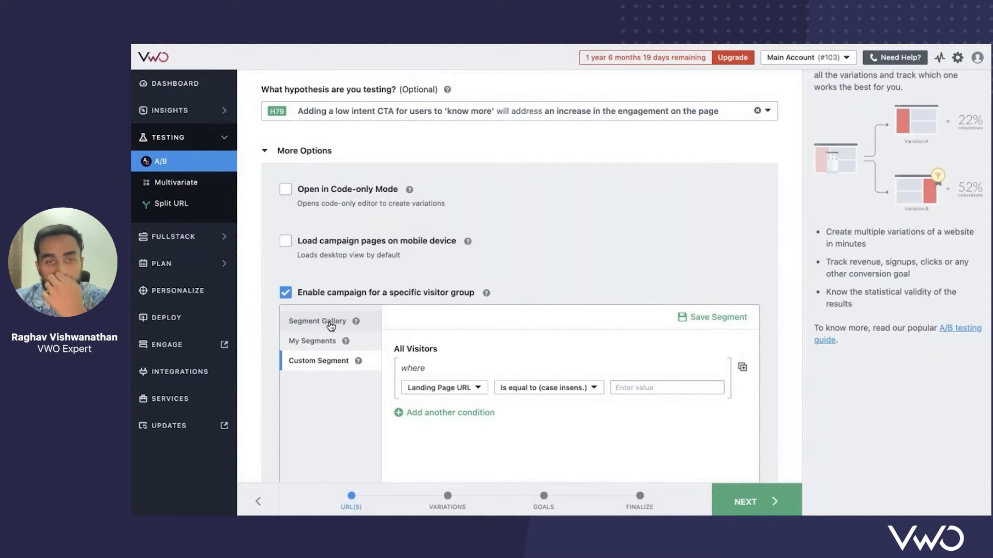
Examine the predefined visitor segments in the Segment Gallery, from Direct Traffic to Desktop and Tablet Traffic
click(331, 326)
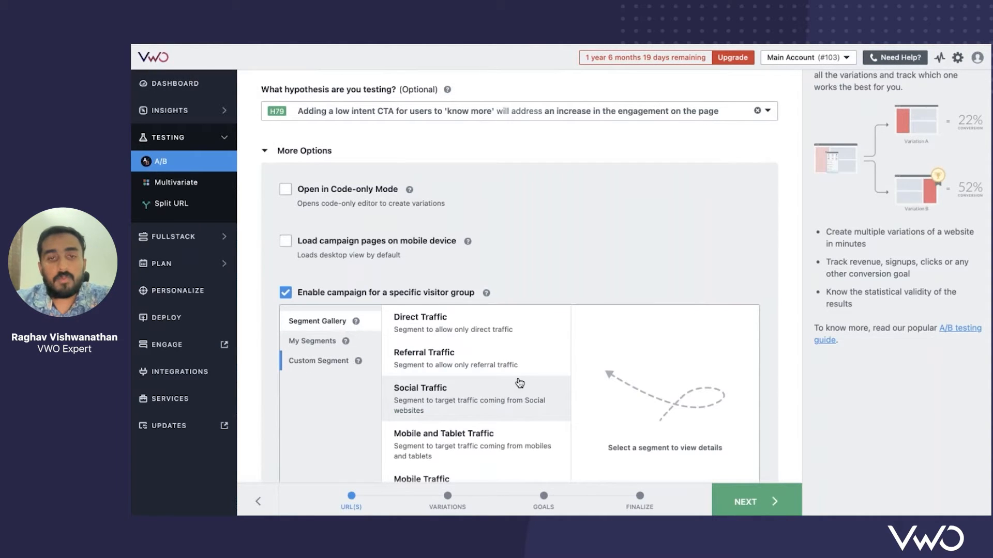
scroll(610, 229, down, 2)
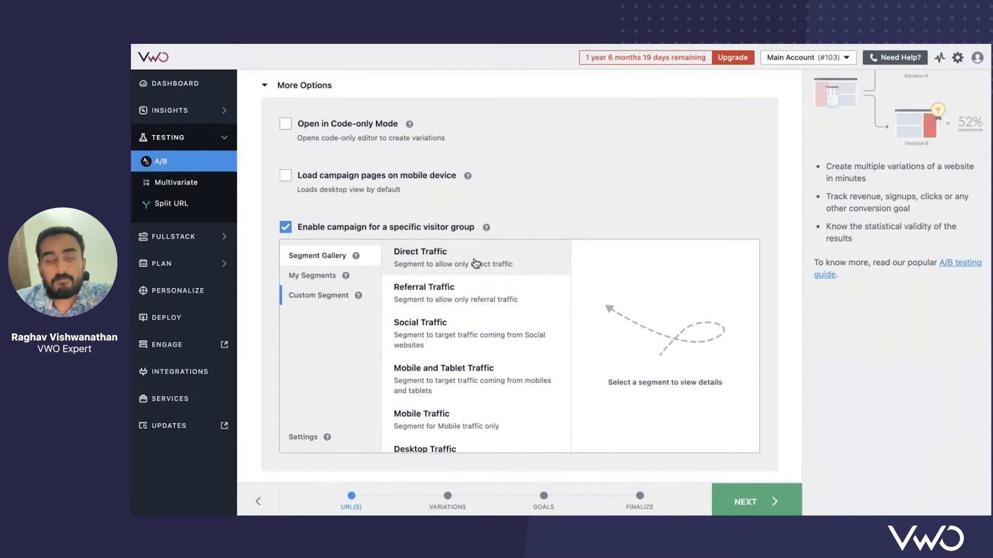
scroll(480, 300, down, 1)
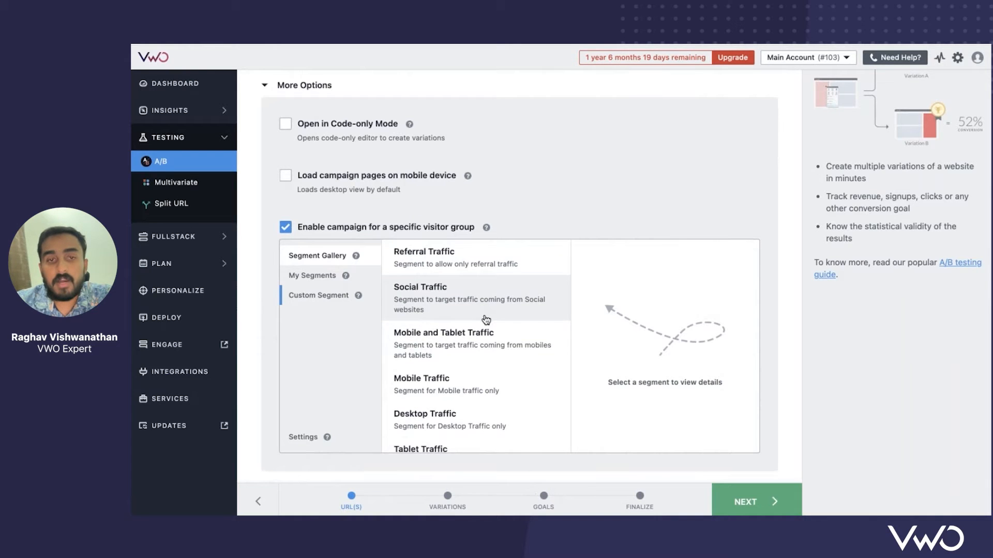
scroll(486, 319, down, 4)
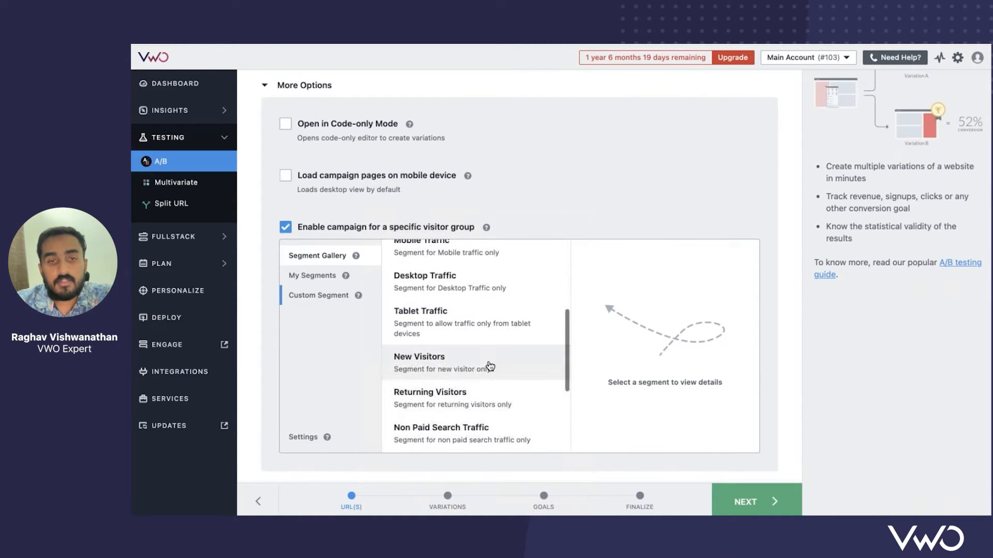
scroll(490, 366, down, 4)
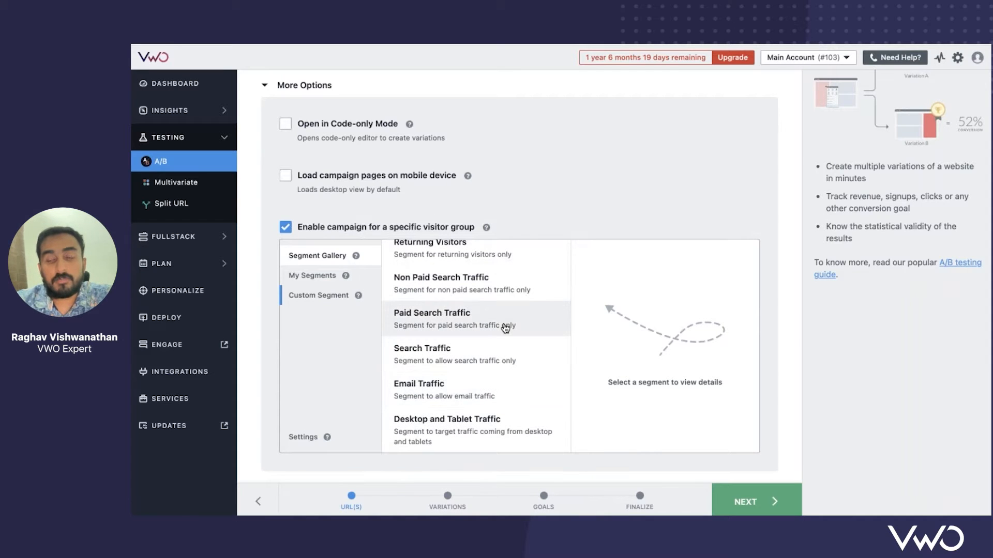
scroll(505, 328, up, 8)
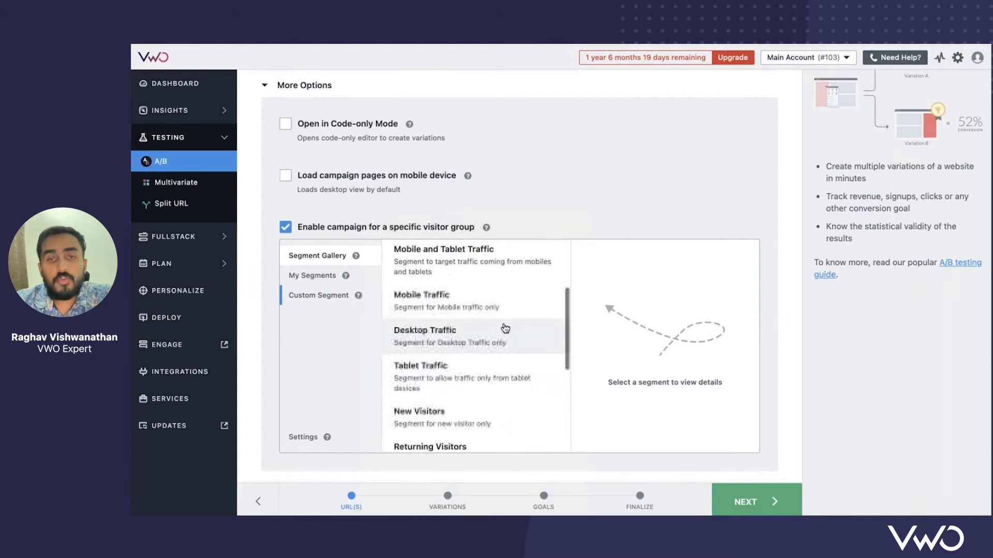
Return to the custom segment and examine the Source and Behavior properties available for its condition
click(318, 302)
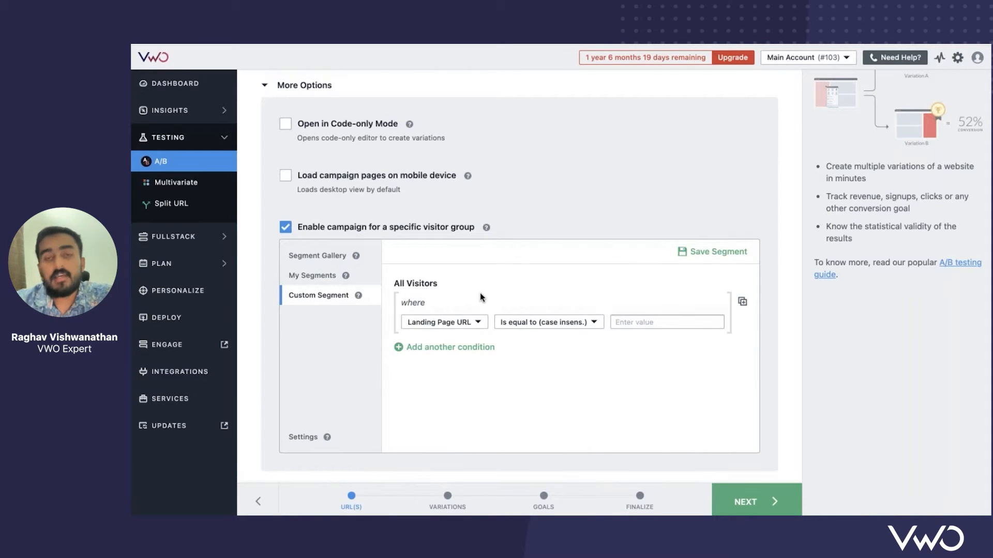
click(445, 322)
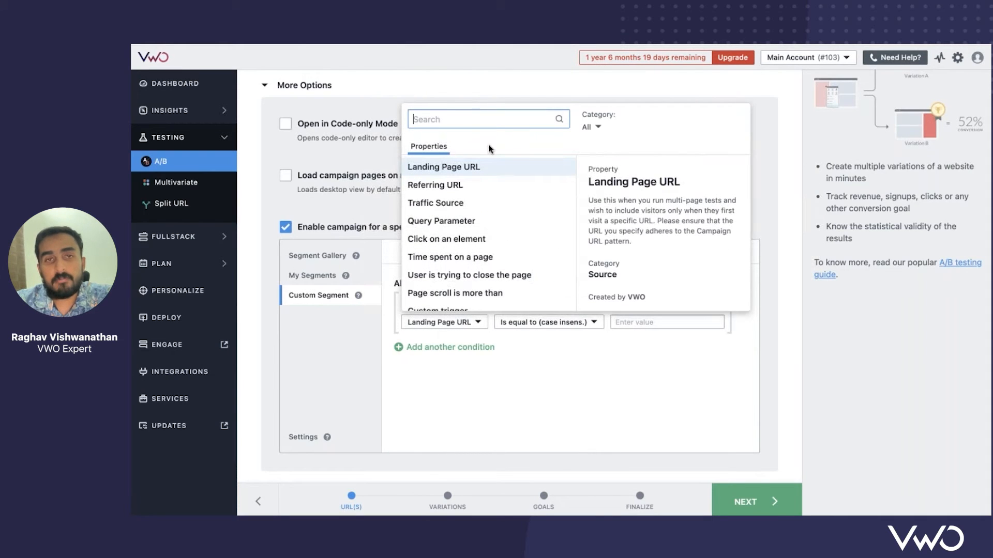
click(594, 132)
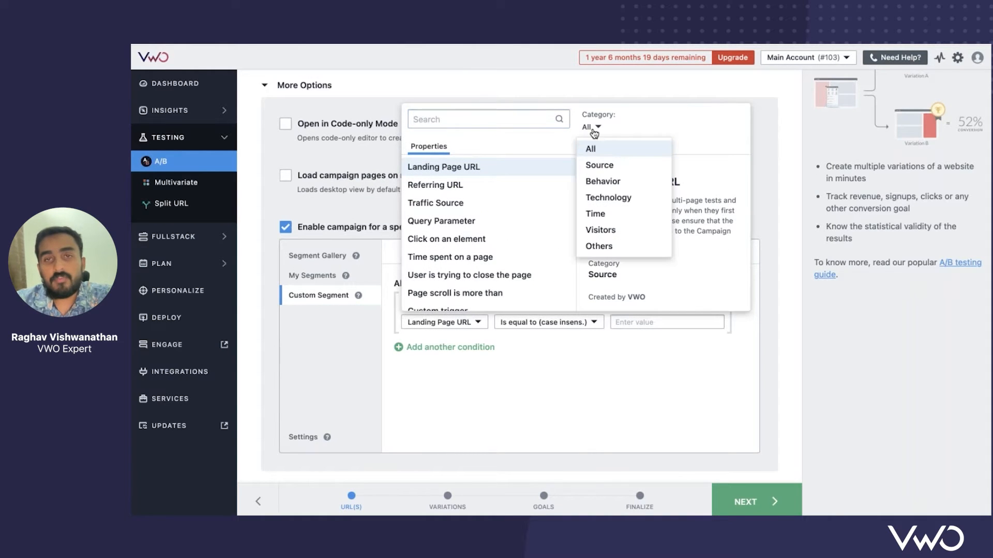
click(604, 164)
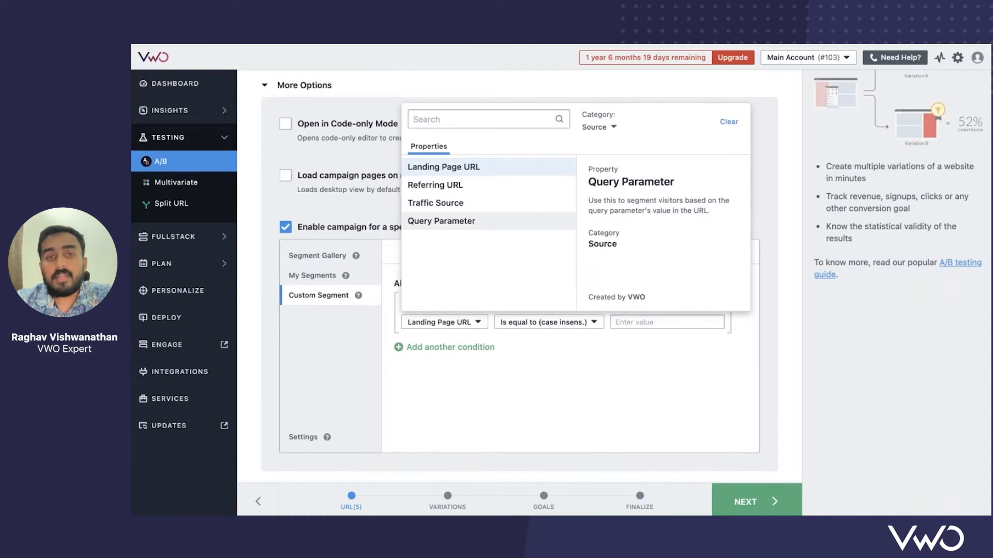
click(595, 126)
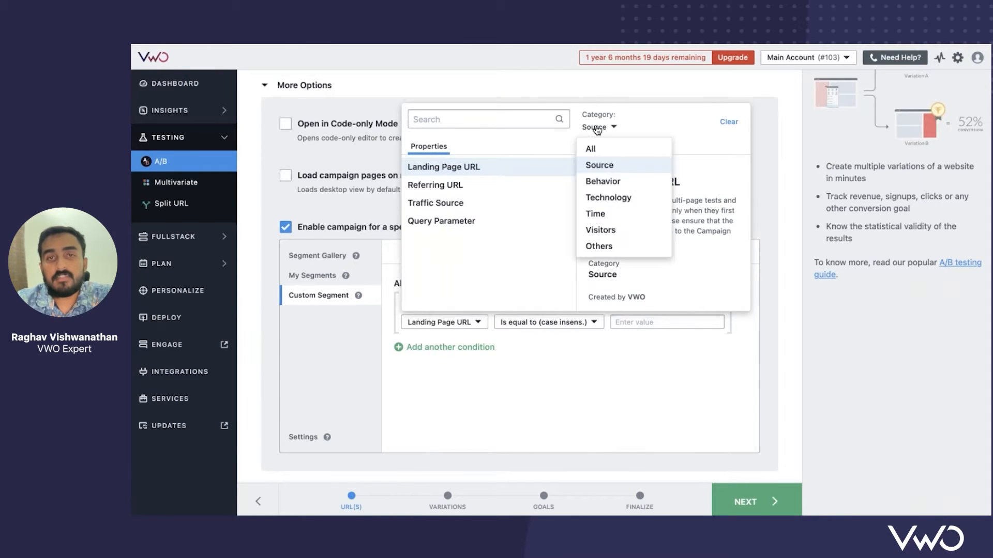
click(604, 180)
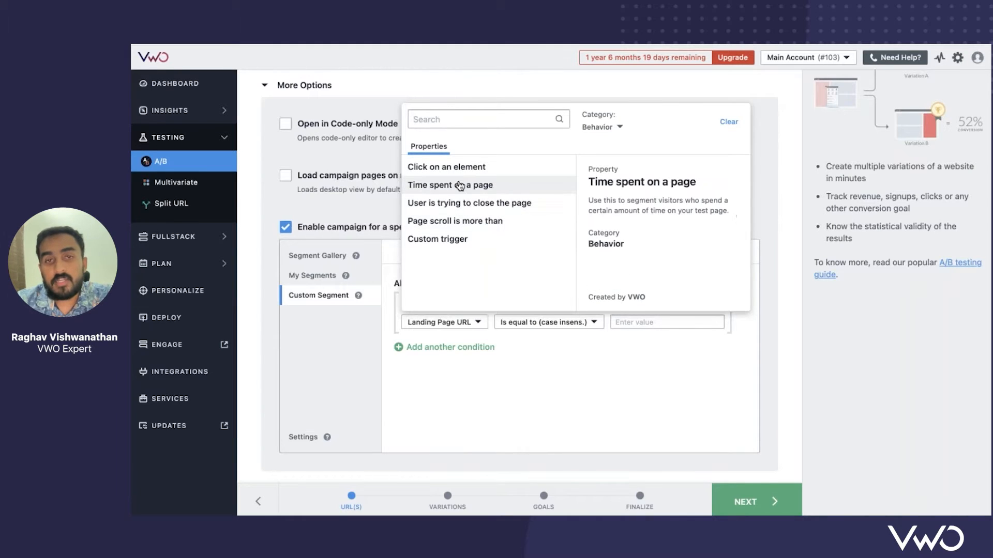
Set the segment condition to Custom trigger and review its example code
click(476, 239)
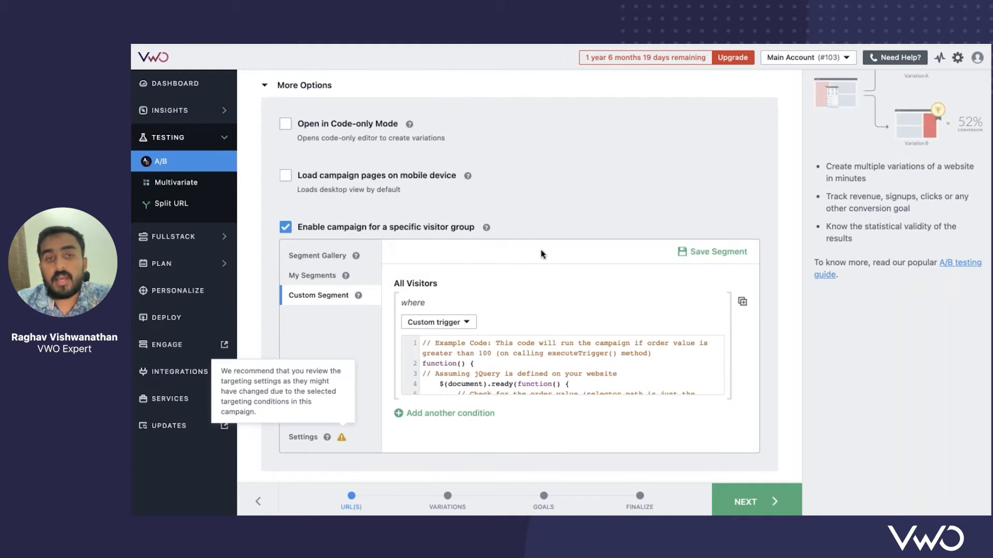
scroll(550, 358, down, 3)
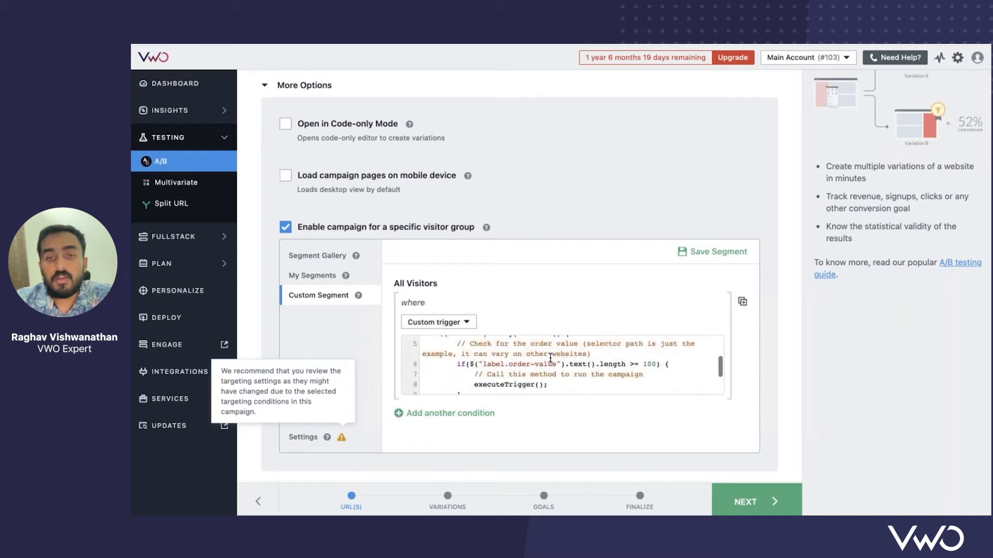
scroll(550, 357, up, 3)
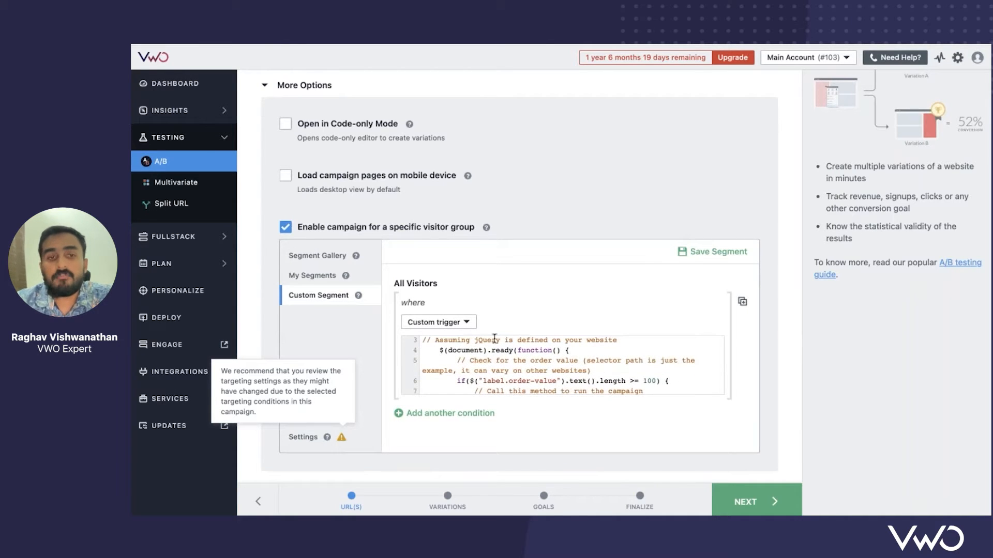
Browse the Technology and Time property categories and change the segment condition to Day of Week
click(471, 322)
click(596, 129)
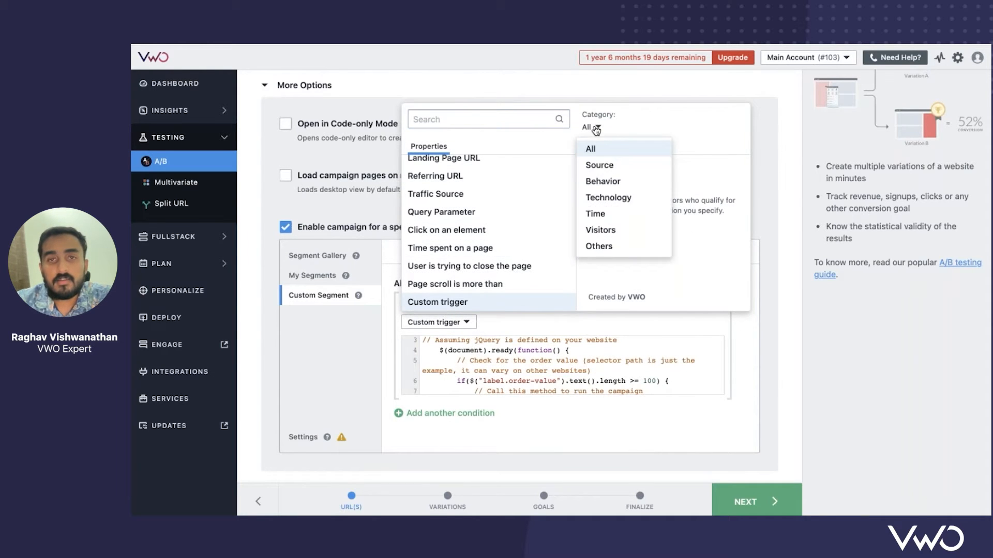
click(622, 198)
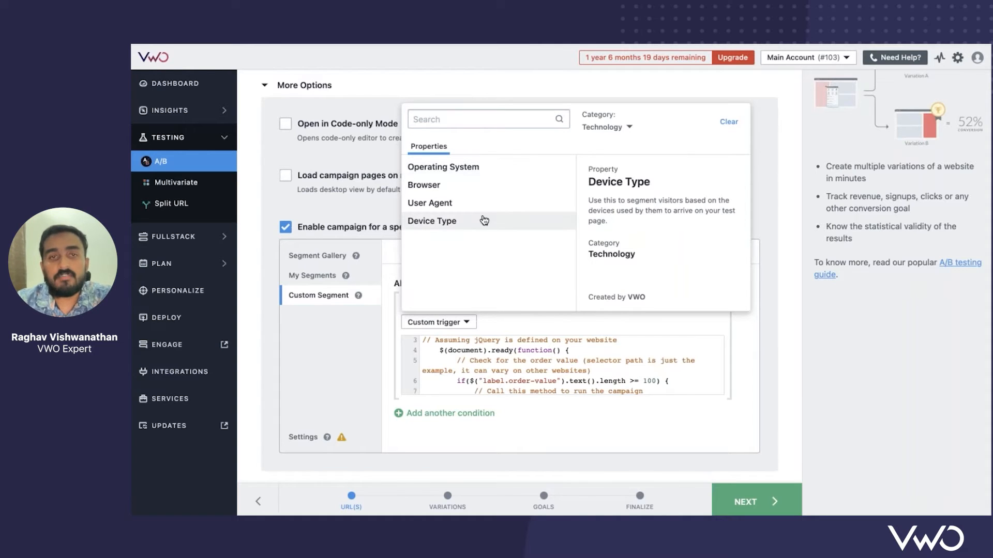
click(599, 128)
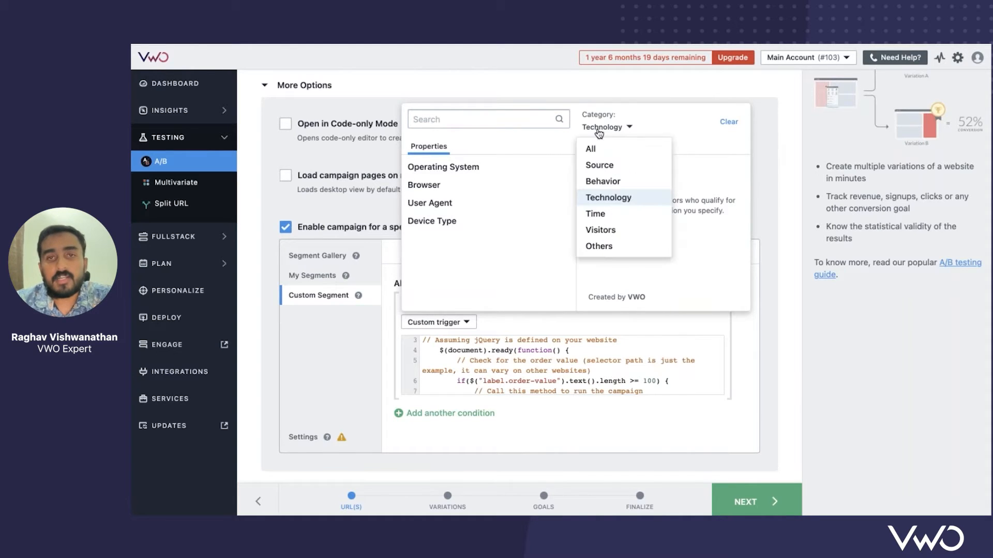
click(613, 210)
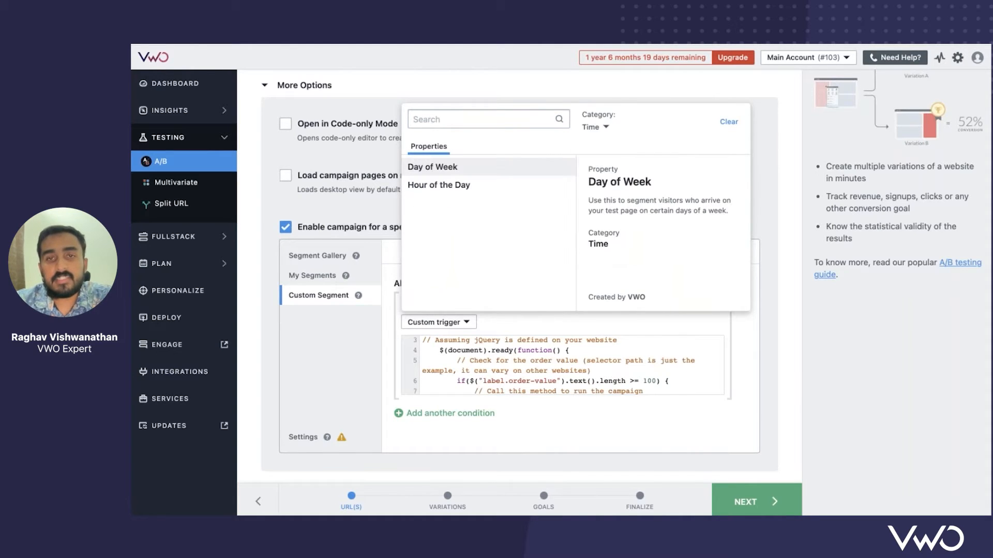
click(445, 167)
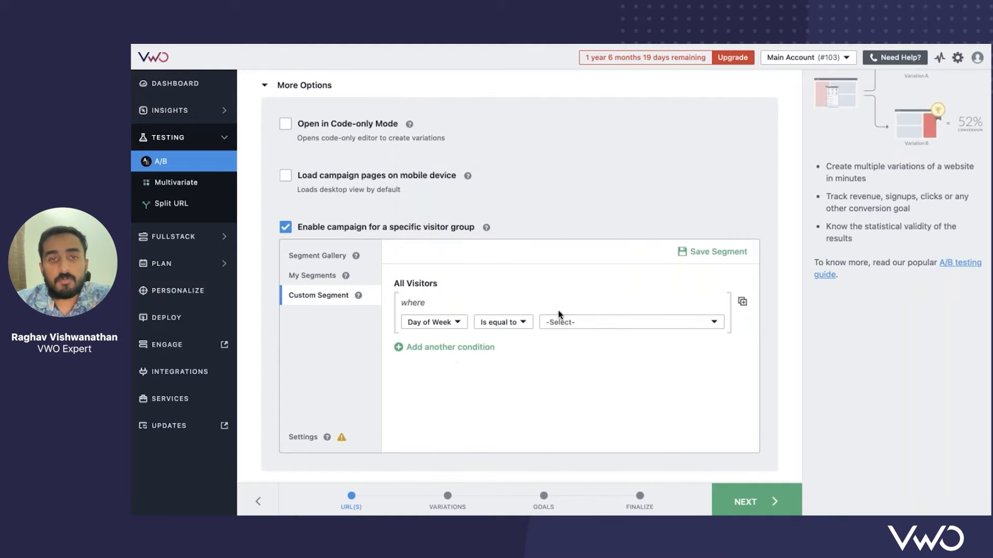
Set the Day of Week condition's values to Sunday and Saturday
click(568, 323)
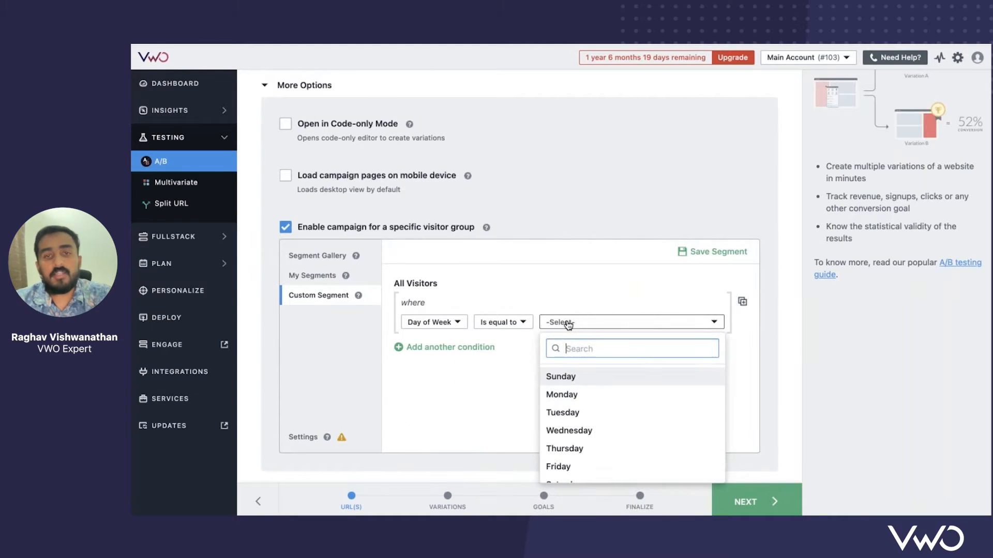
click(566, 381)
click(605, 347)
text(sat)
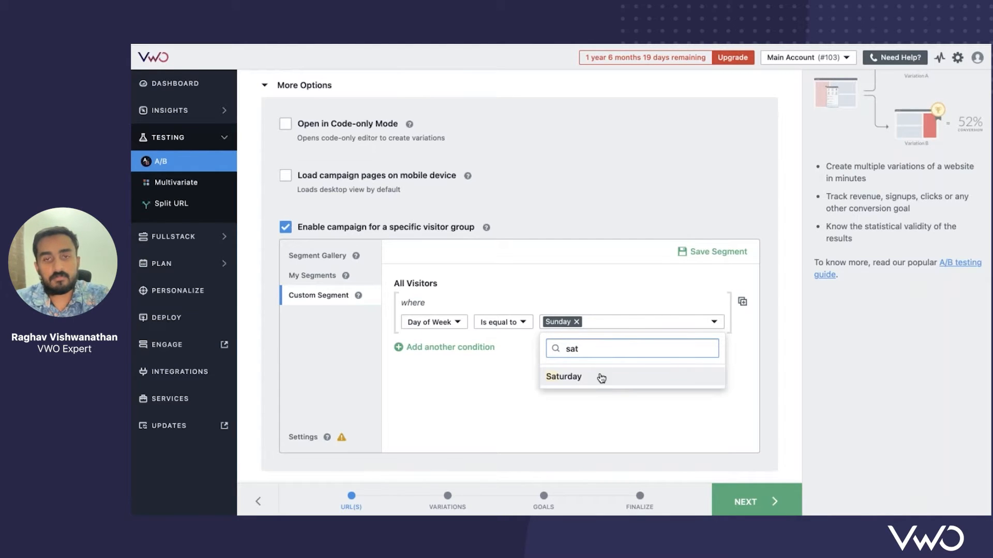
click(600, 378)
Add a second segment condition on visitor Location with the country set to United States
click(455, 347)
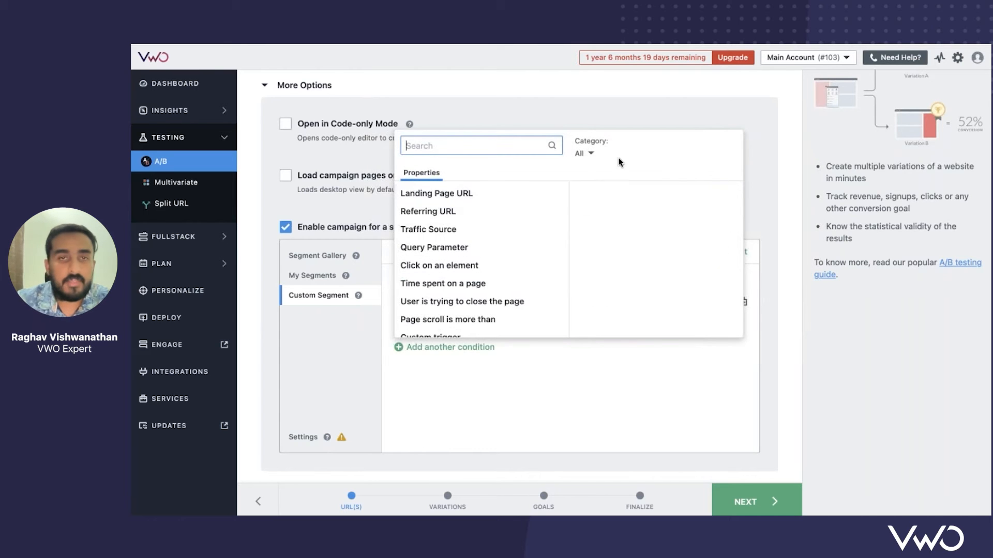
click(589, 153)
click(611, 253)
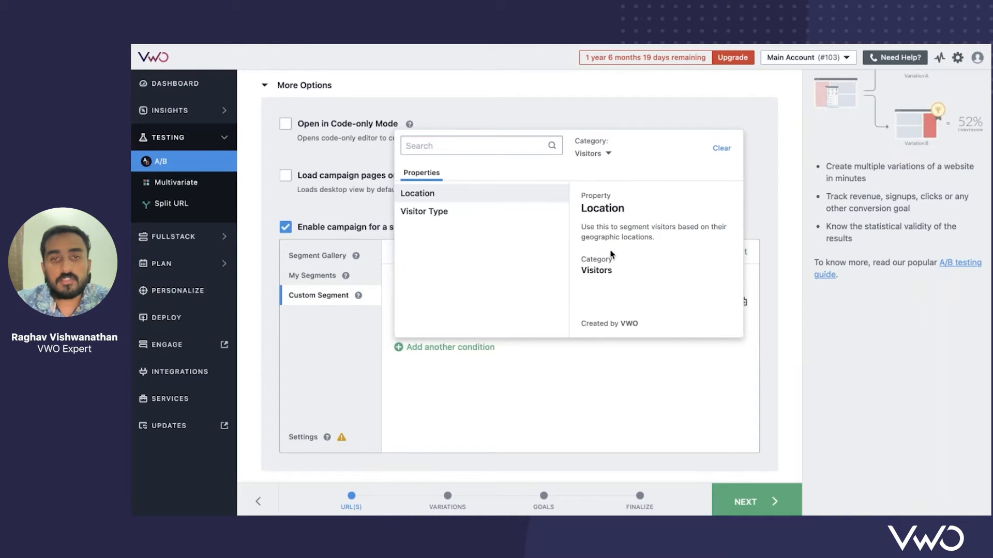
click(430, 195)
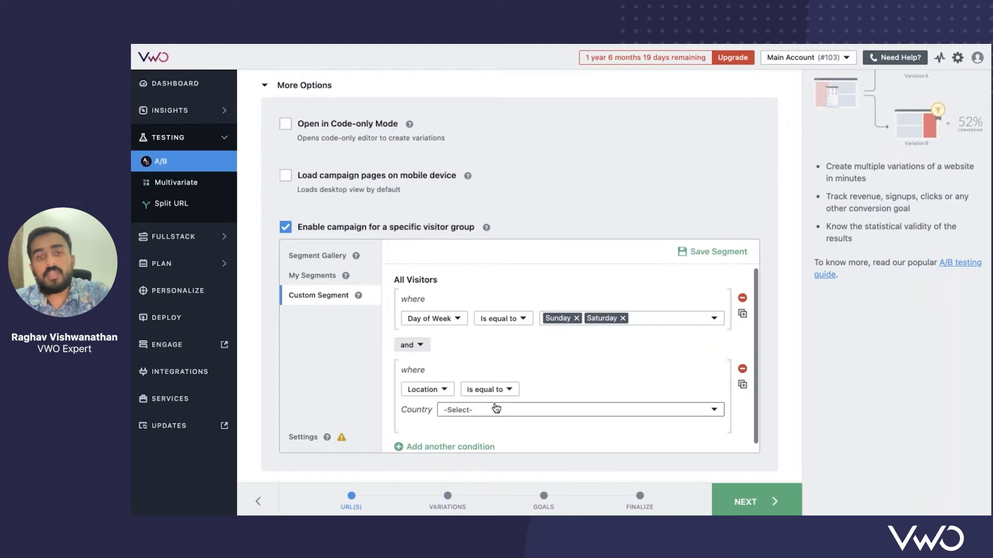
click(492, 406)
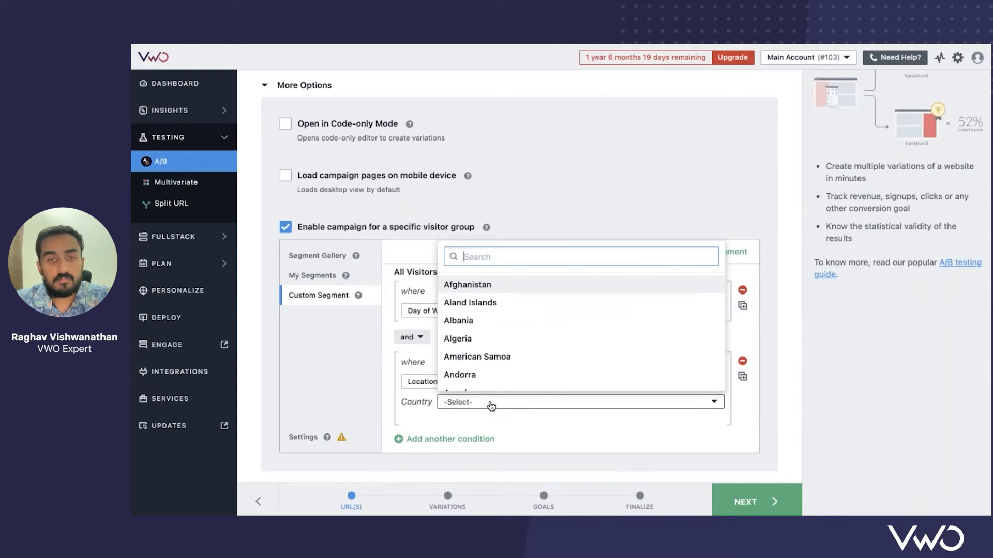
text(united)
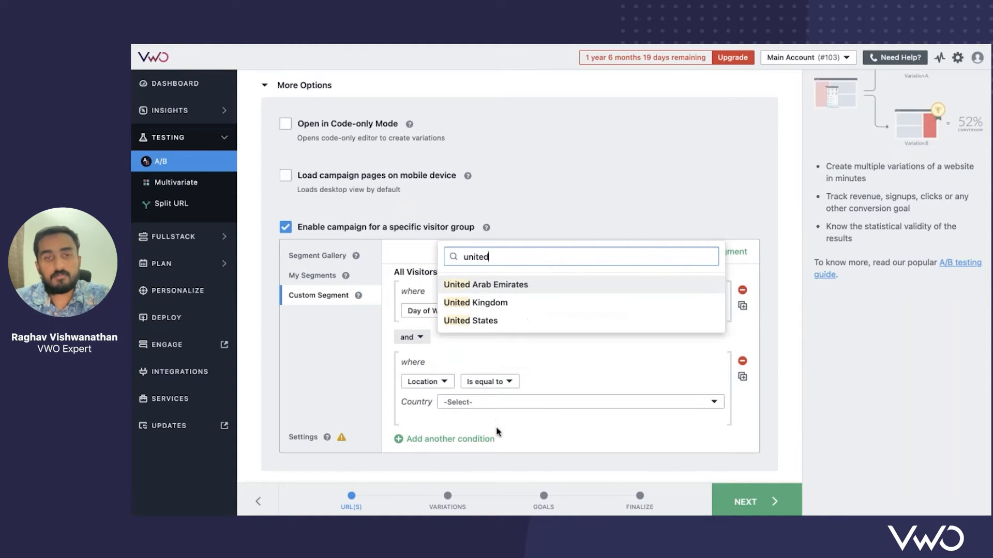
click(494, 330)
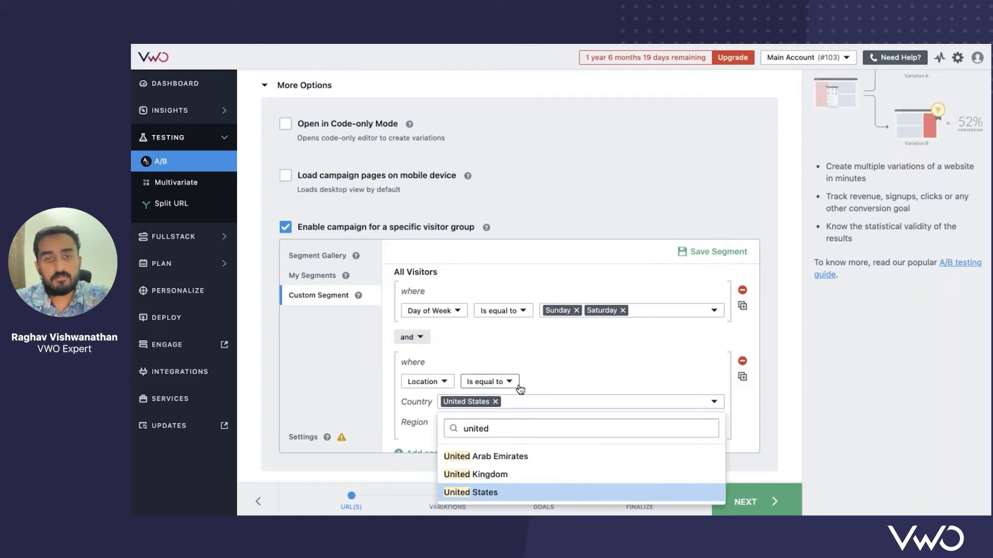
click(534, 382)
Narrow the Location condition to the region Florida and the city Miami
click(485, 423)
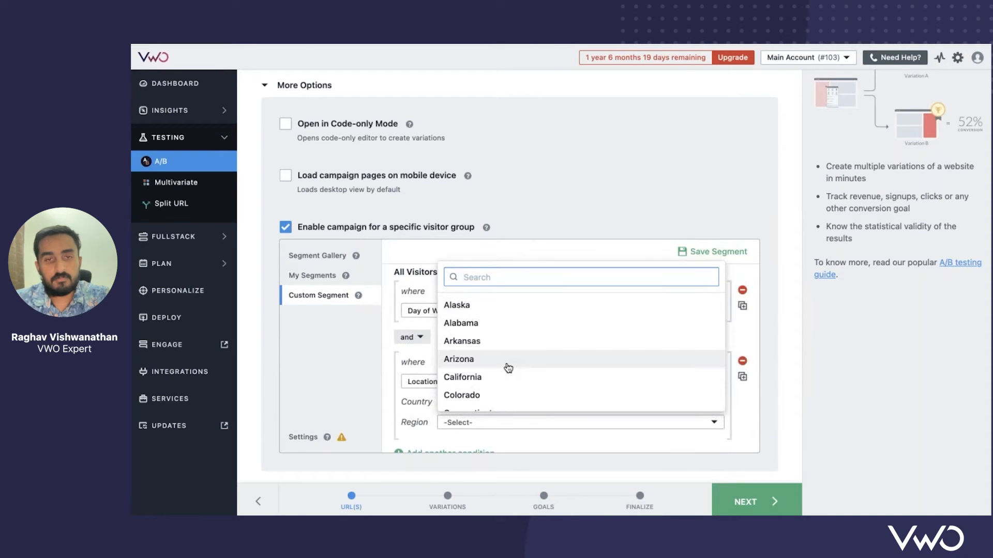
text(mia)
key(BackSpace)
key(BackSpace)
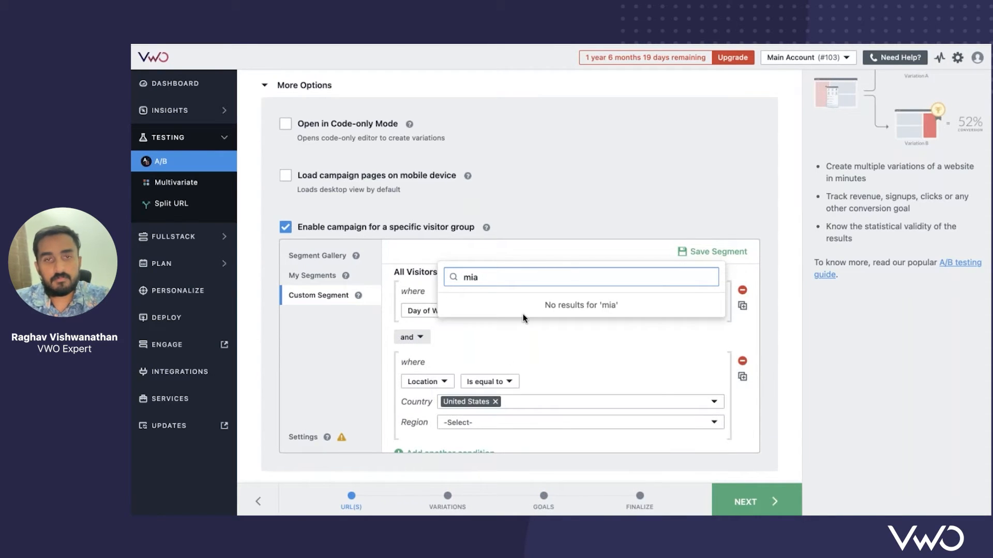
key(BackSpace)
text(flo)
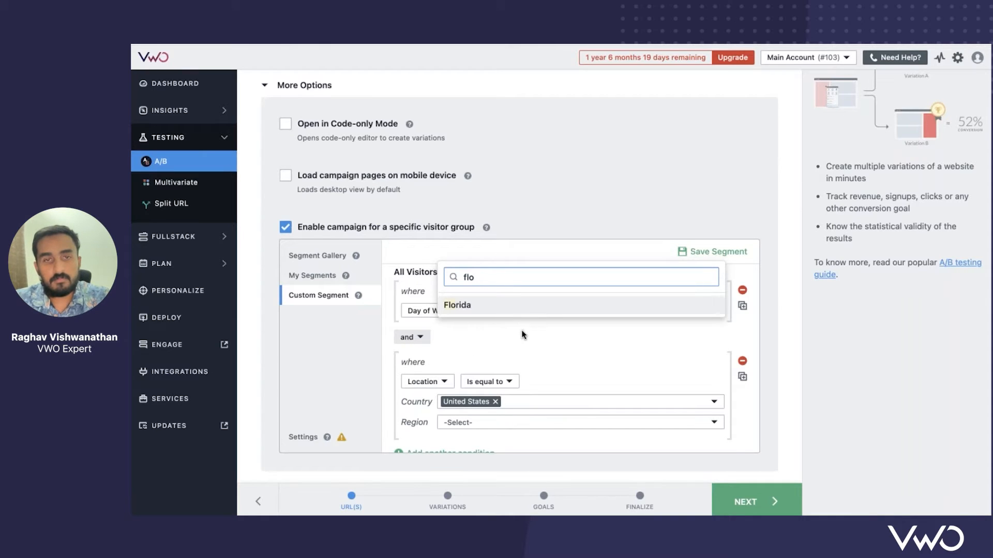
click(500, 308)
click(476, 443)
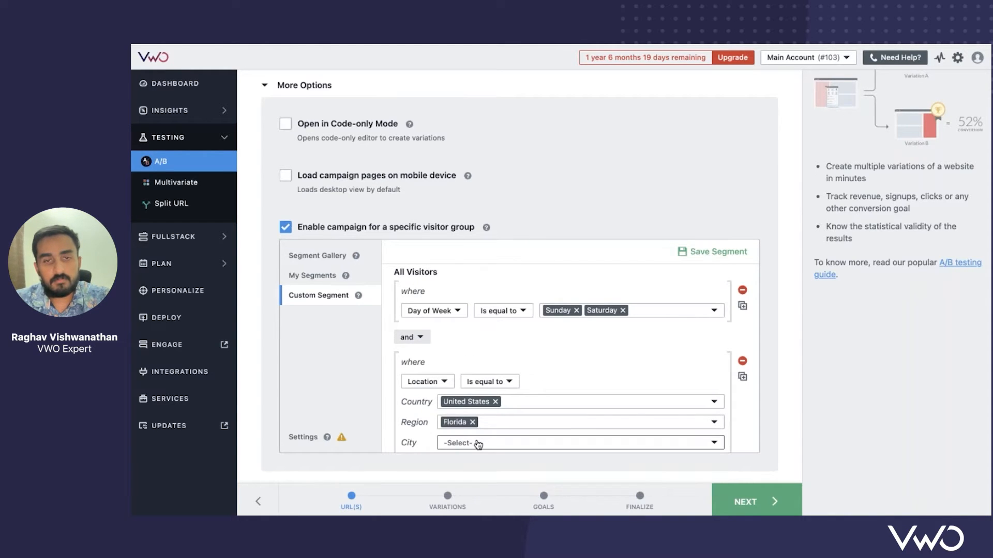
text(mia)
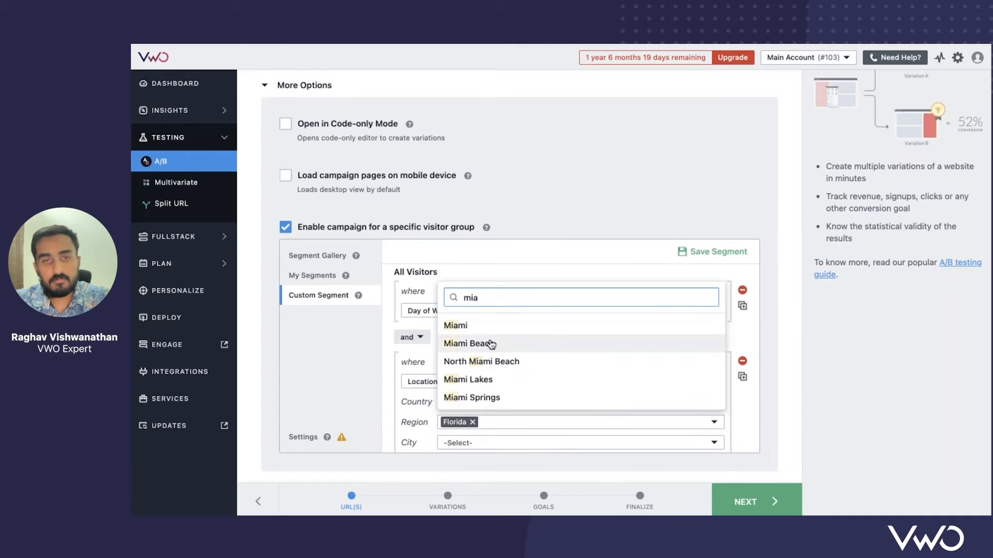
click(498, 330)
Review both segment conditions and switch the operator joining them to "or" and back to "and"
scroll(509, 355, down, 1)
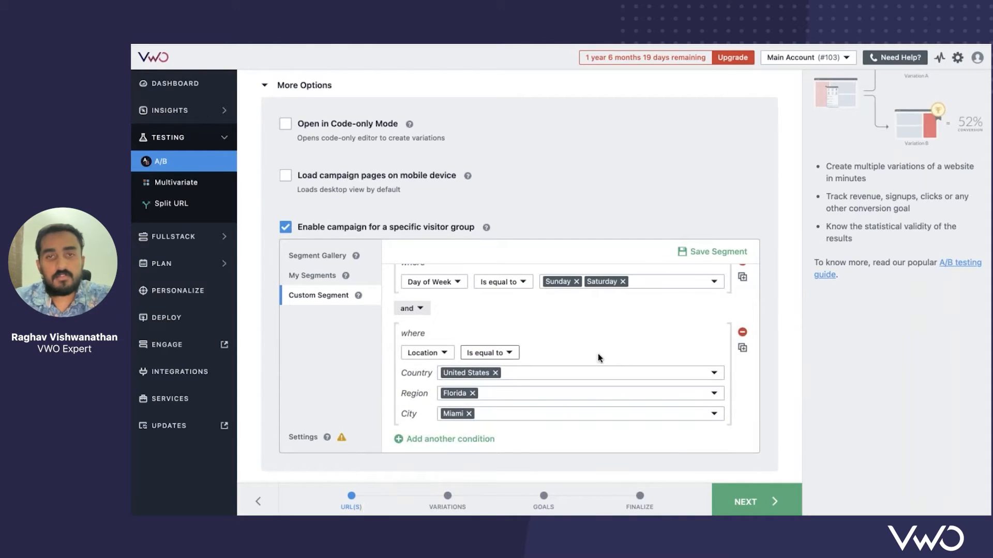
scroll(625, 352, up, 2)
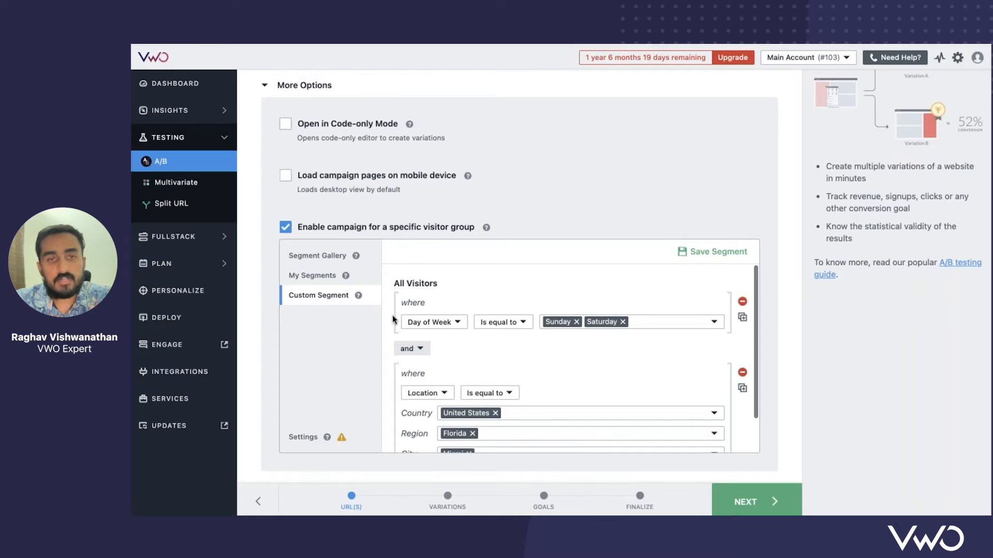
scroll(517, 357, down, 1)
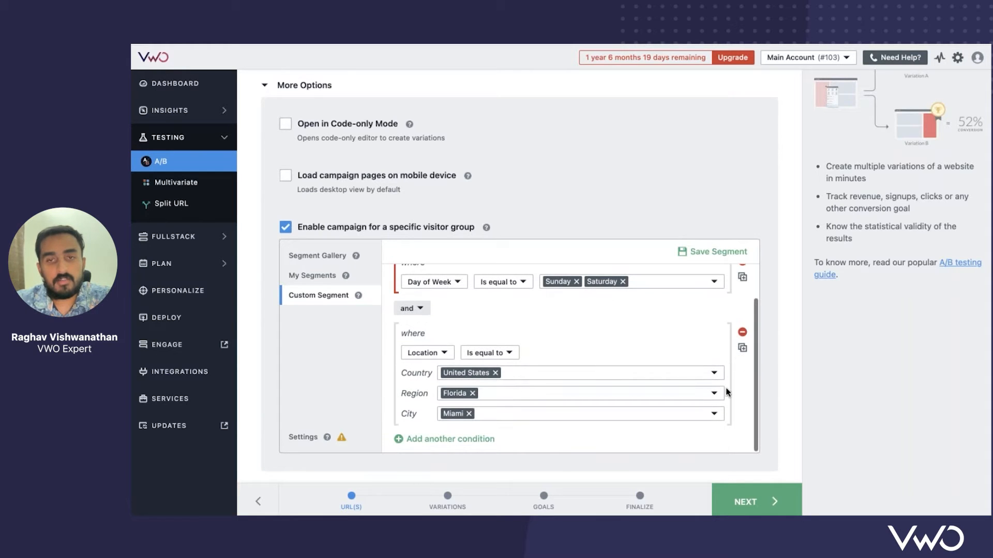
scroll(616, 326, up, 1)
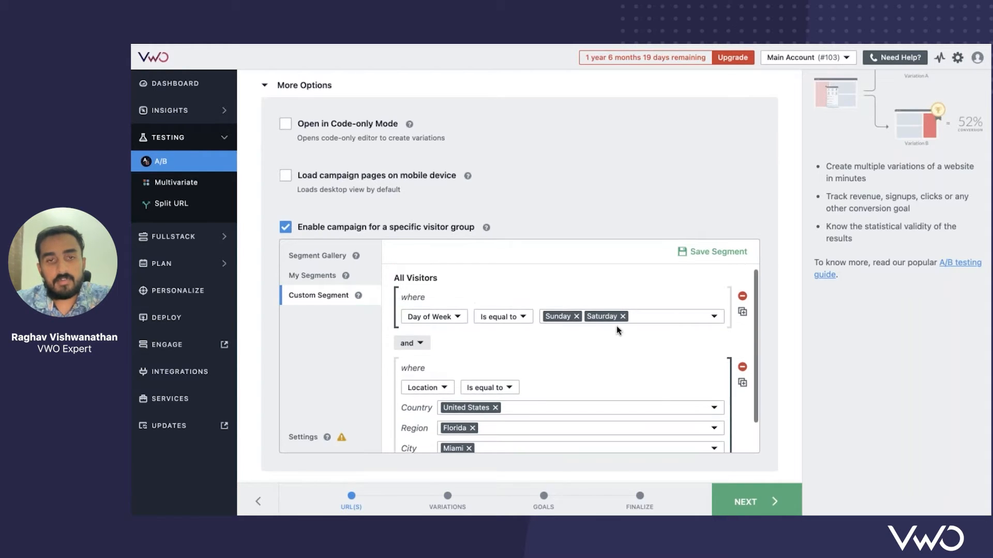
click(412, 342)
click(413, 379)
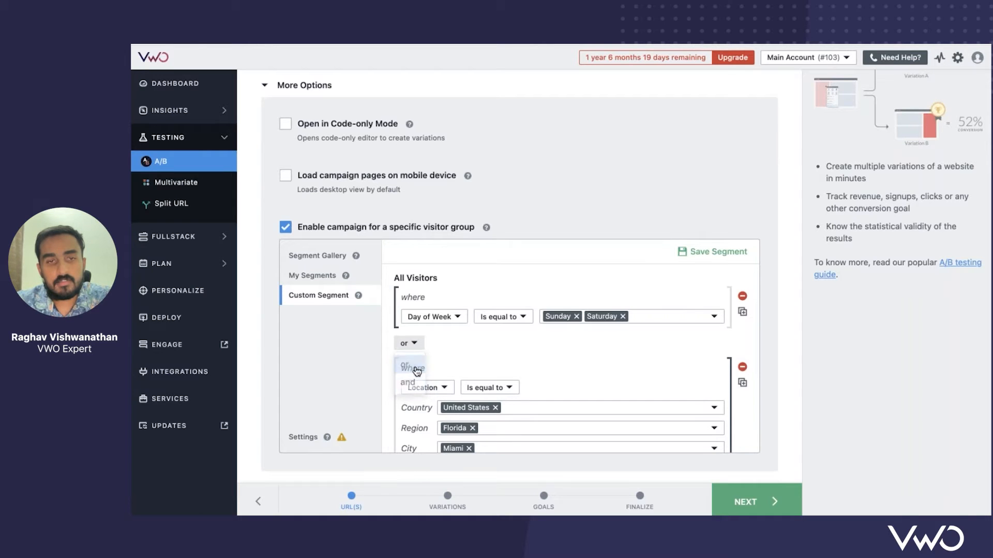
click(410, 344)
click(411, 380)
Examine the Others category of properties available for another condition without adding one
scroll(486, 333, down, 1)
click(450, 439)
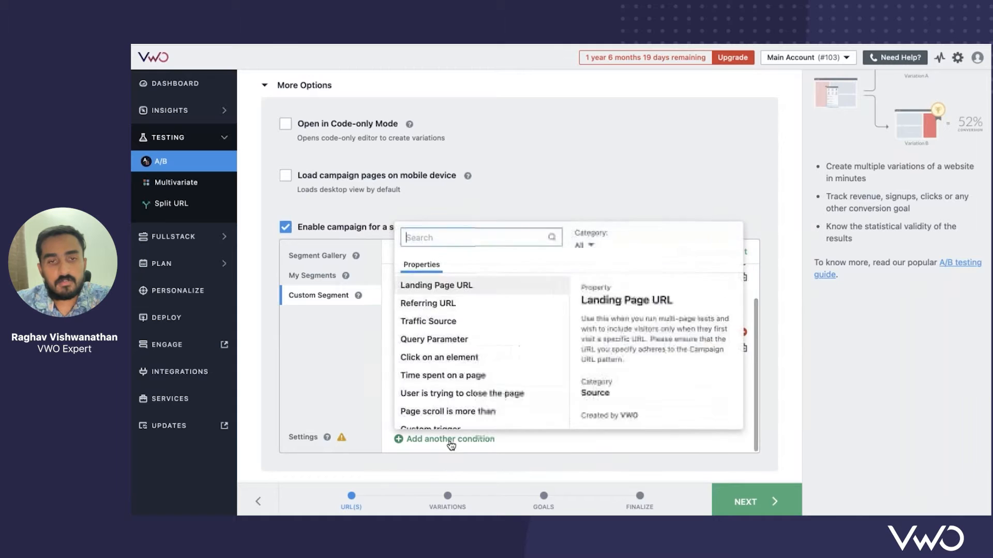
click(585, 246)
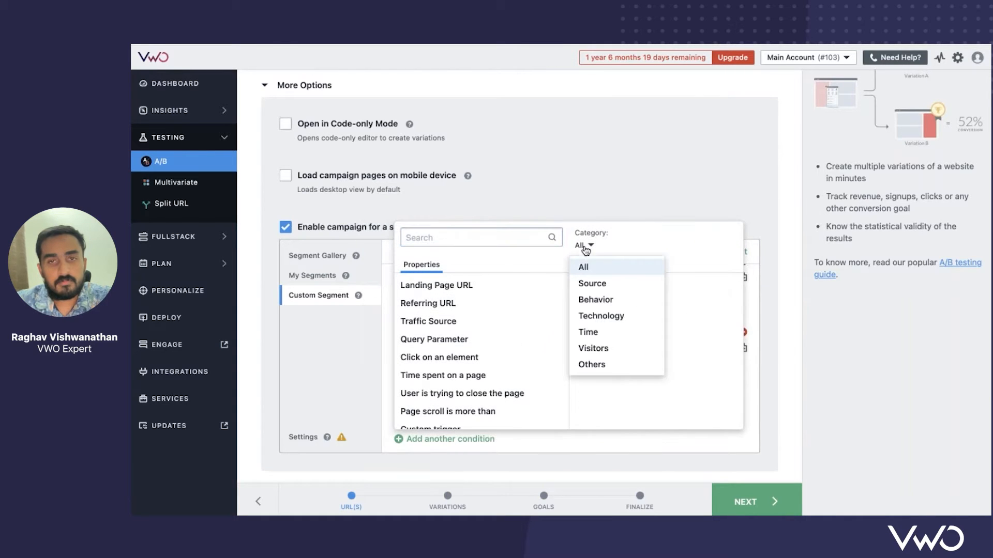
click(603, 370)
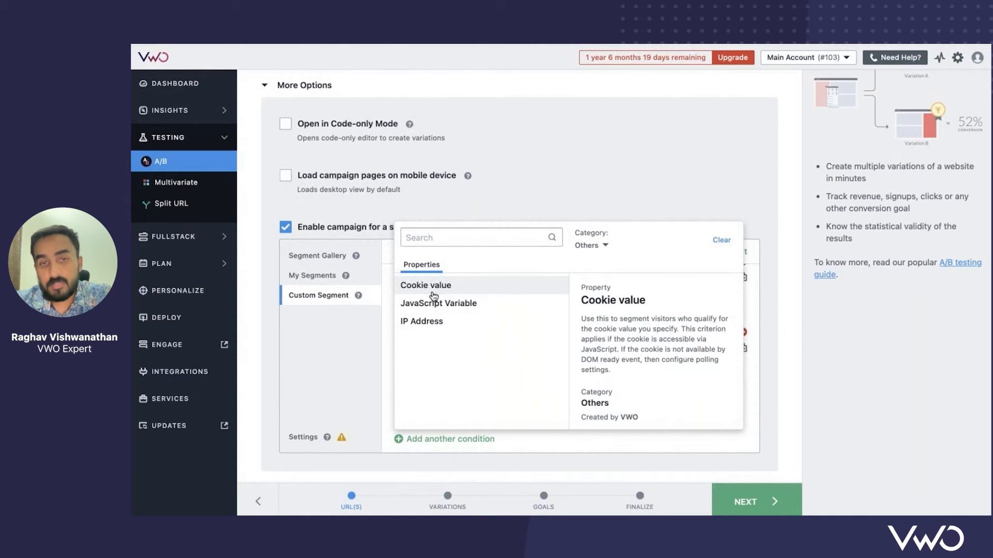
click(657, 191)
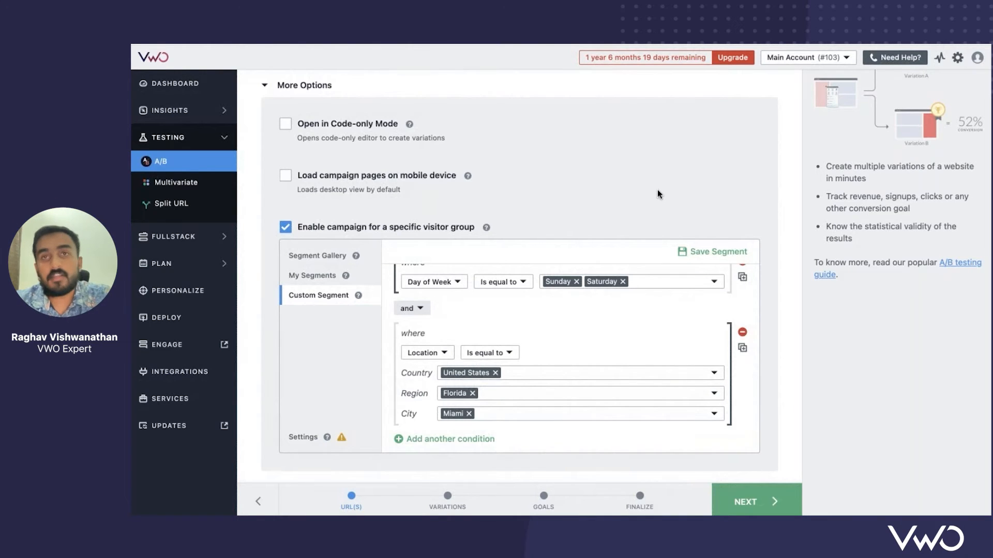
key(ctrl+super+space)
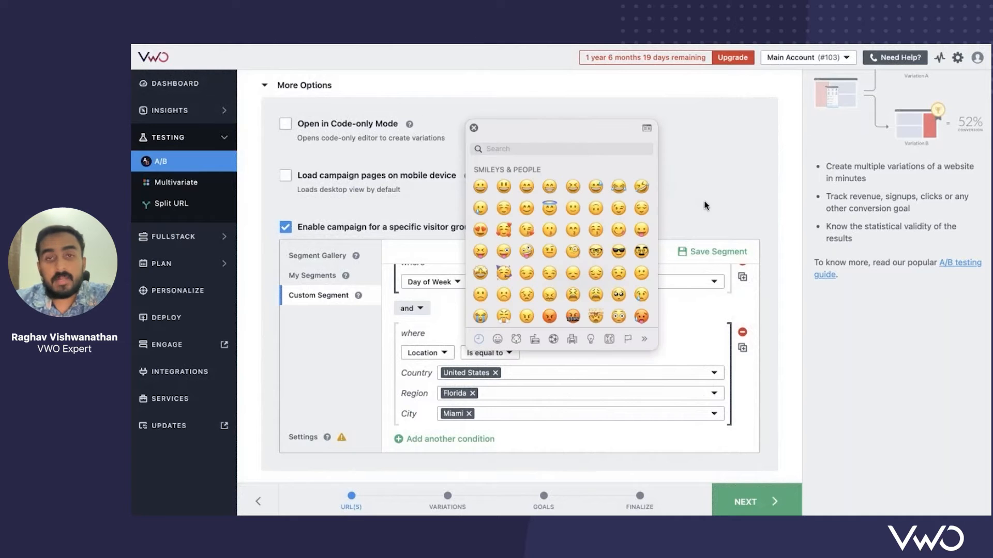
click(474, 127)
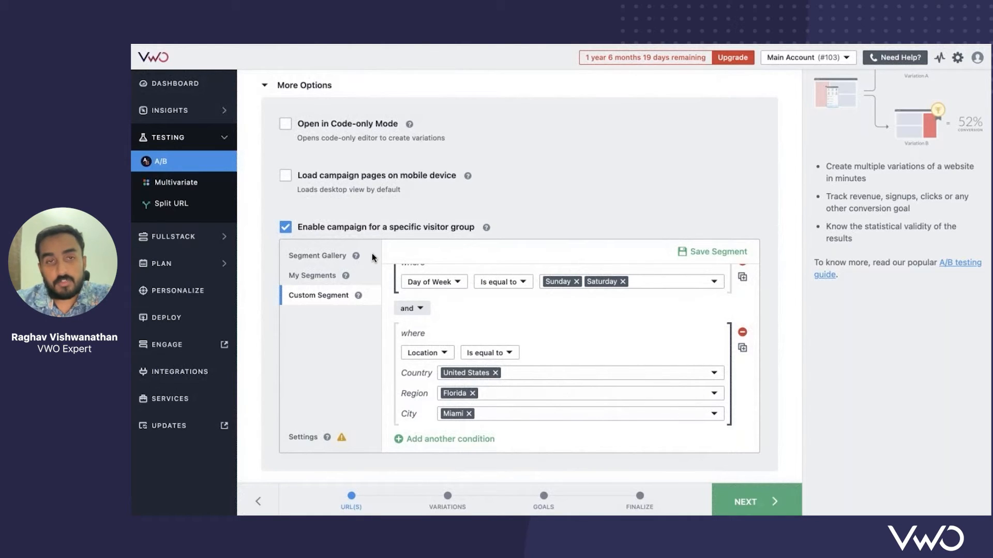
Disable the campaign's restriction to a specific visitor group and proceed to the Variations stage
click(285, 228)
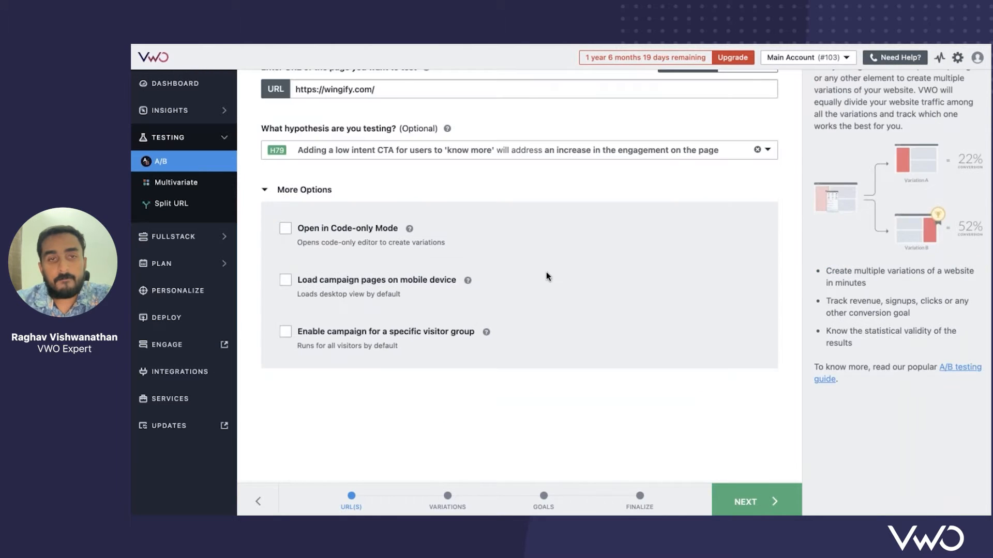
scroll(483, 277, up, 2)
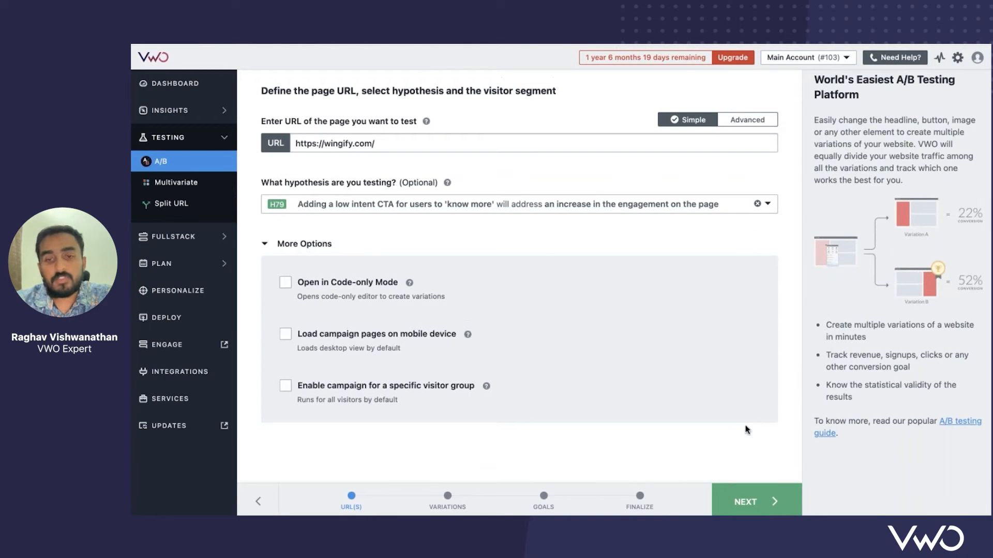
click(756, 501)
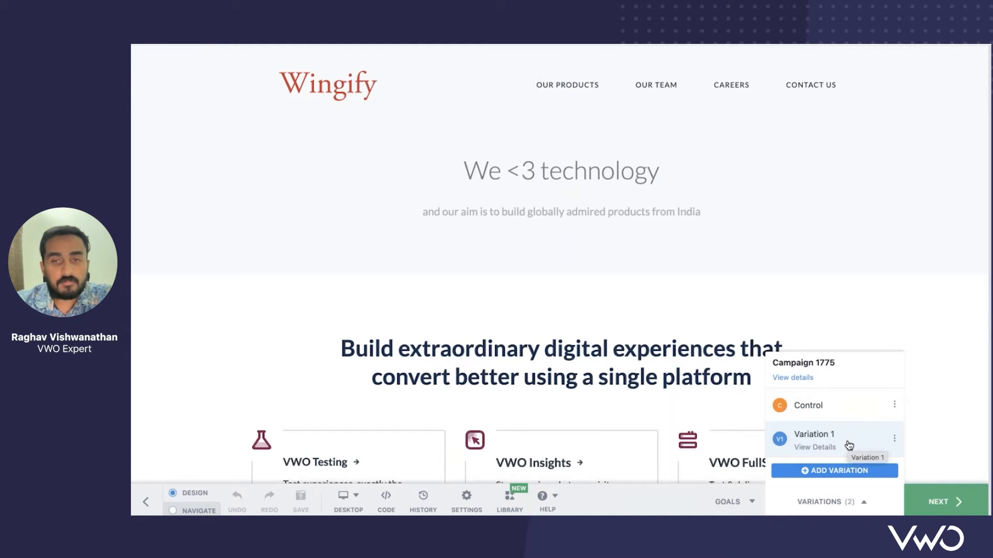
Add a second variation to the campaign and delete it again
click(852, 472)
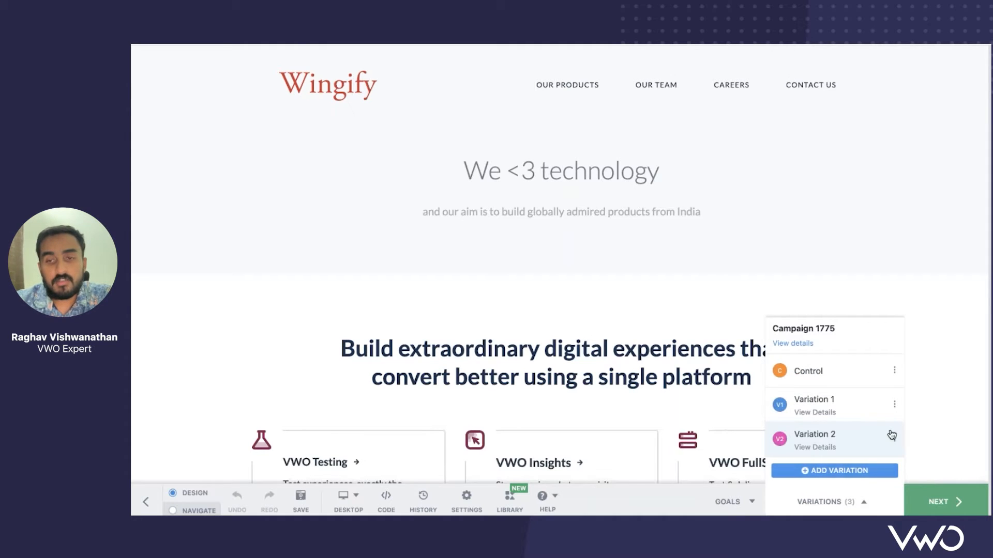
click(895, 440)
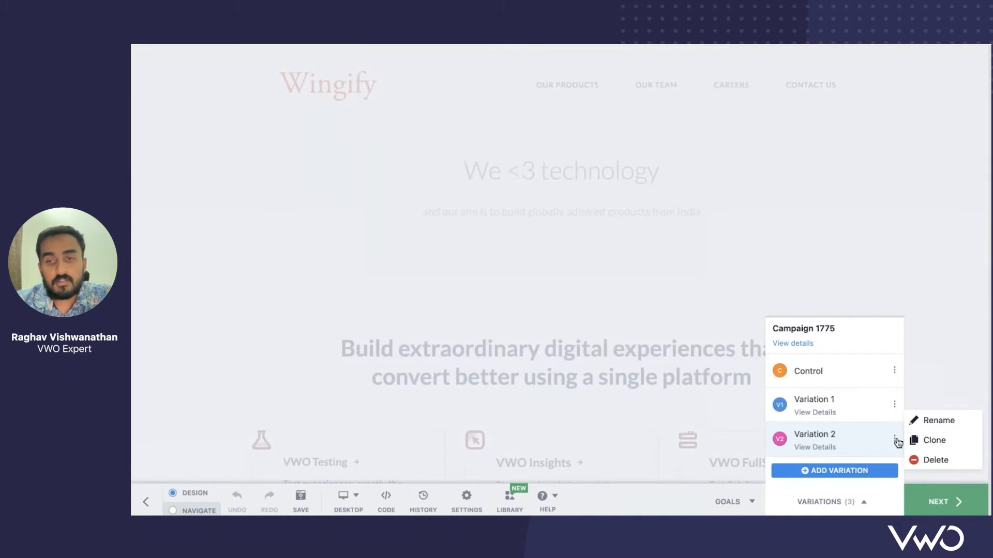
click(931, 460)
click(729, 462)
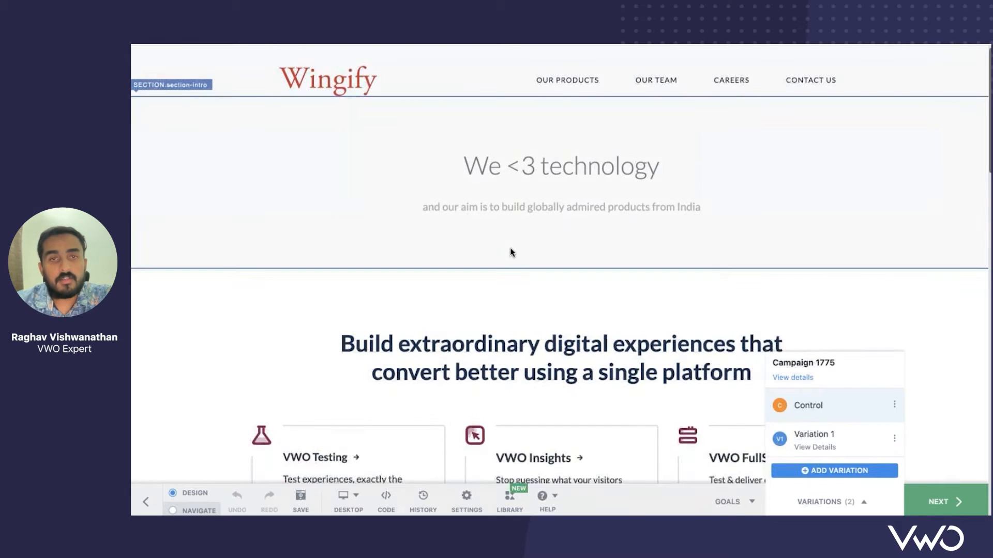
Open the intro headline for element editing and change its text to "We love technology"
click(524, 175)
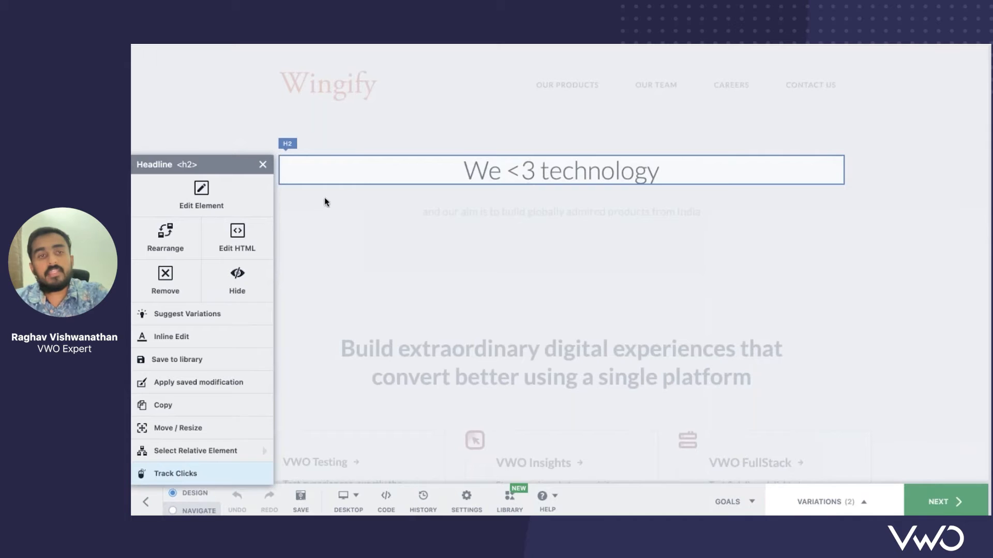
click(201, 194)
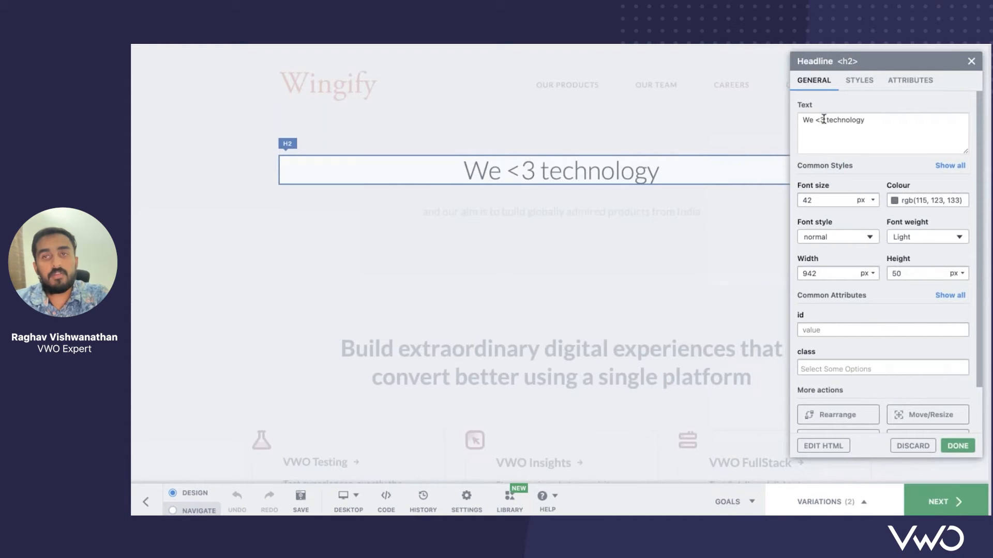
key(BackSpace)
key(BackSpace)
text(love)
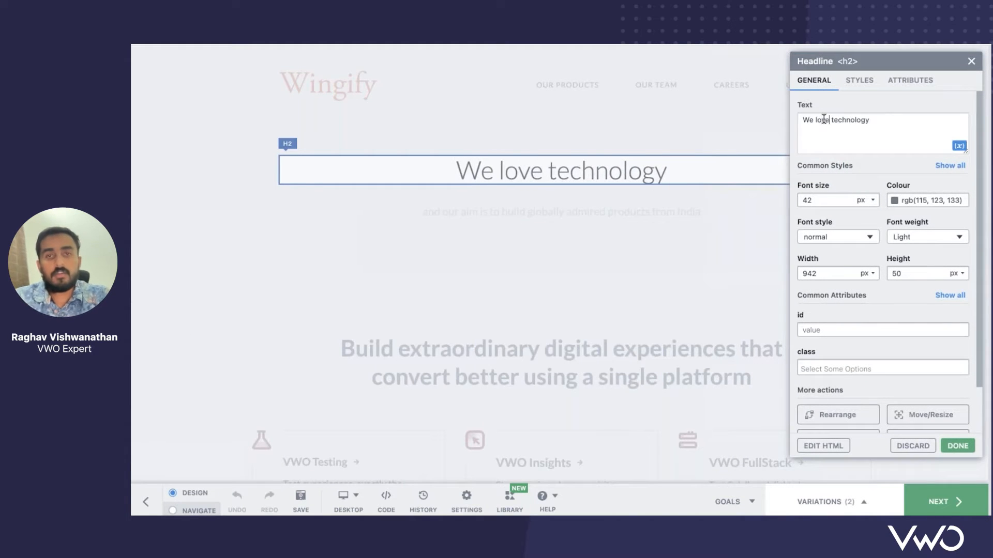
Style the headline text with font size 46 px, orange colour #ff7f00 and bold weight
key(BackSpace)
text(6)
click(905, 201)
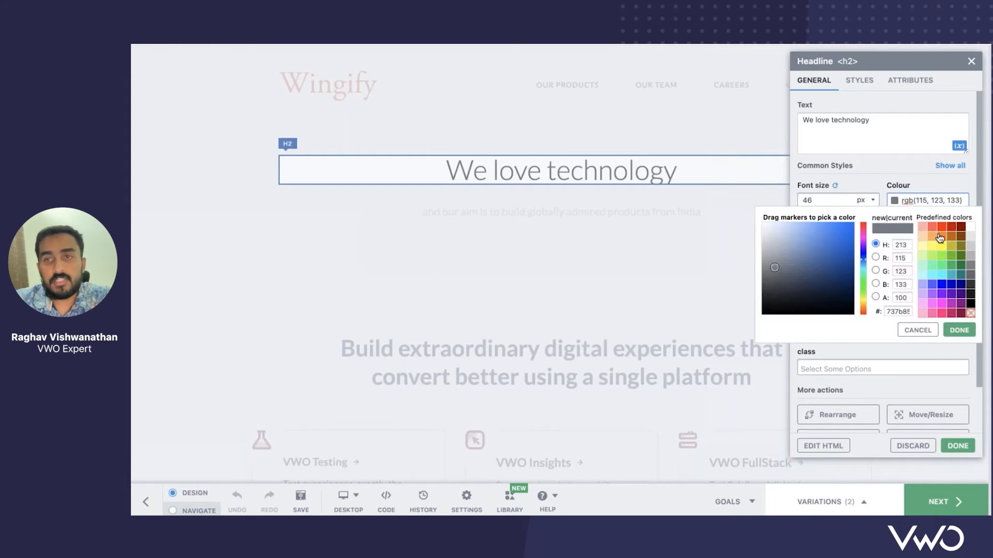
click(939, 237)
click(854, 81)
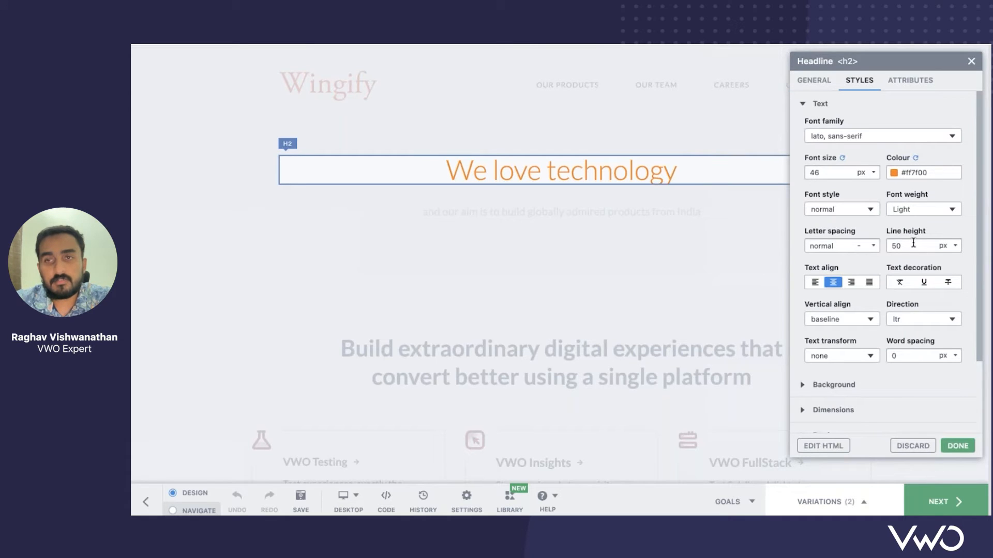
click(923, 209)
click(905, 306)
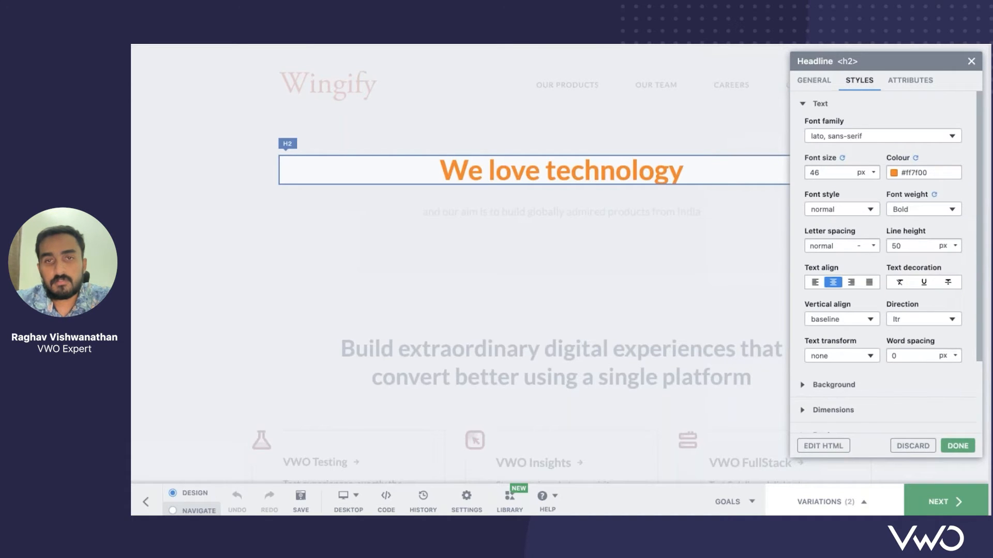
Set the headline's background colour to teal #00bfbf and apply the element changes
scroll(842, 317, down, 2)
click(838, 345)
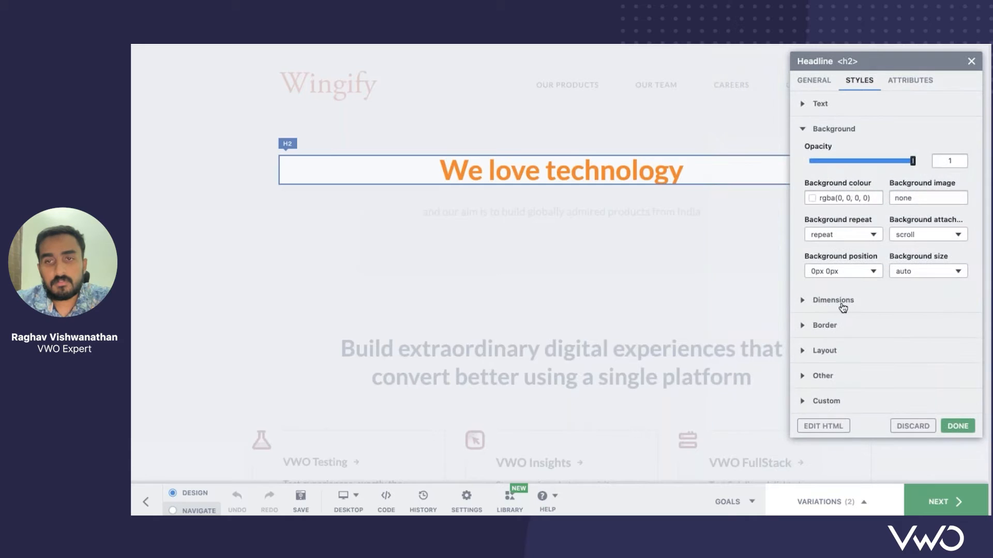
click(853, 199)
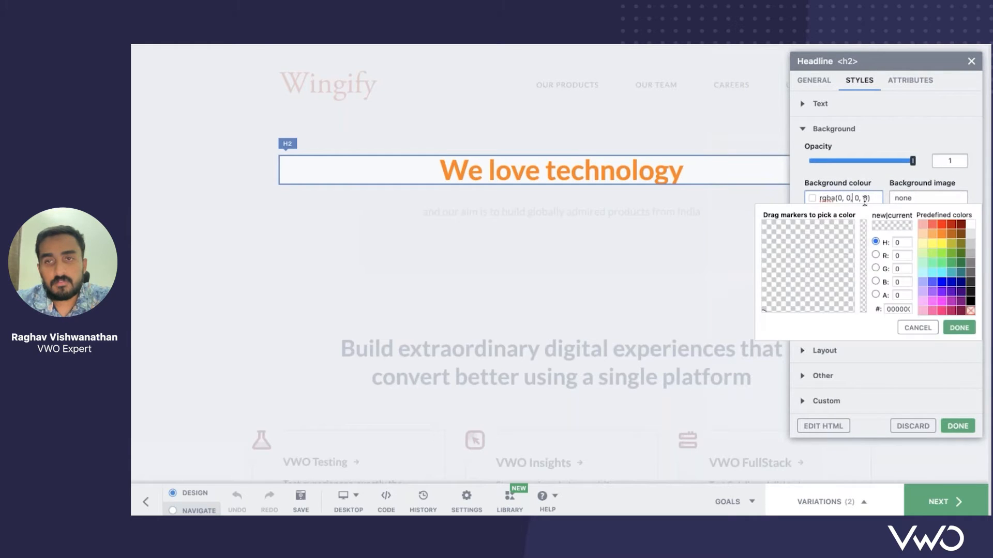
click(952, 273)
click(959, 329)
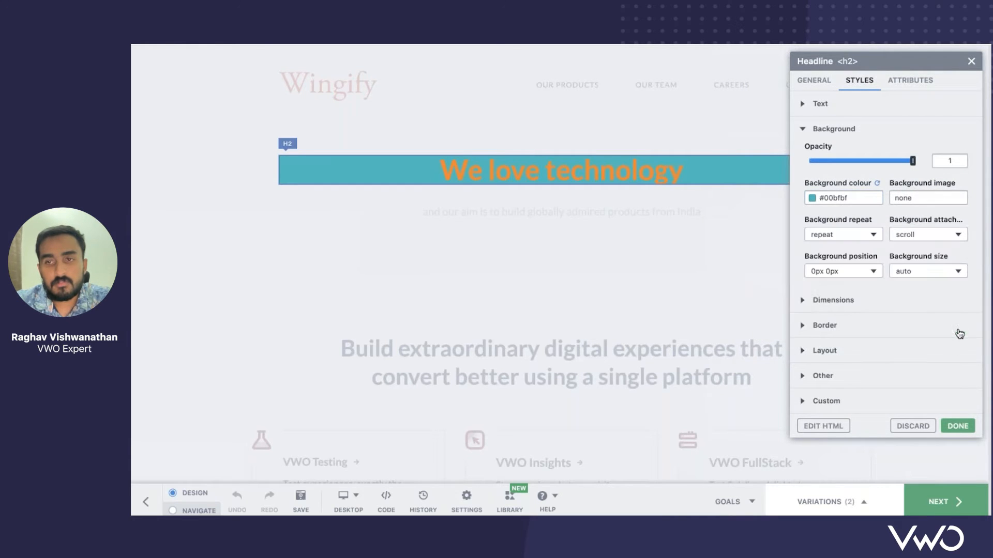
click(967, 425)
Review the suggested text variations for the tagline below the headline and discard them
click(552, 216)
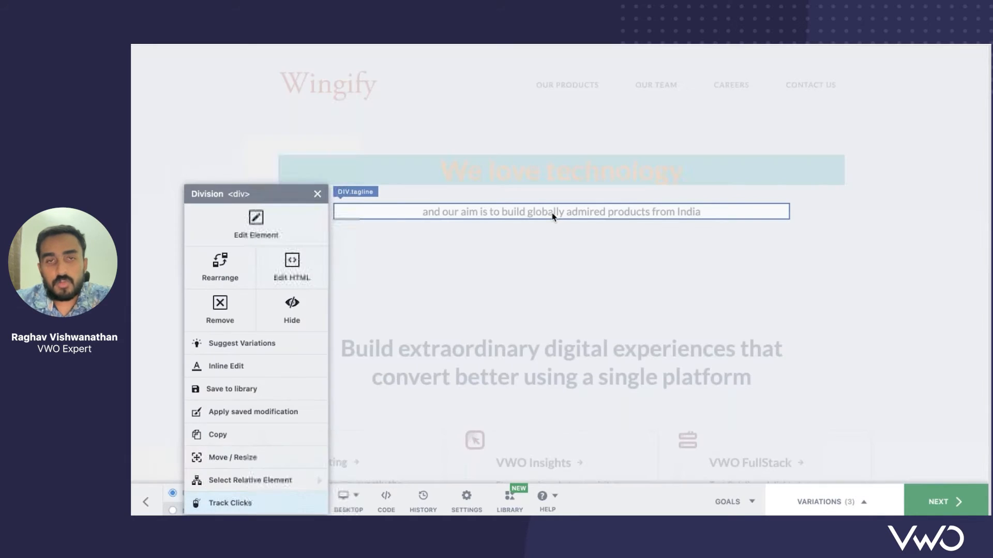
click(279, 342)
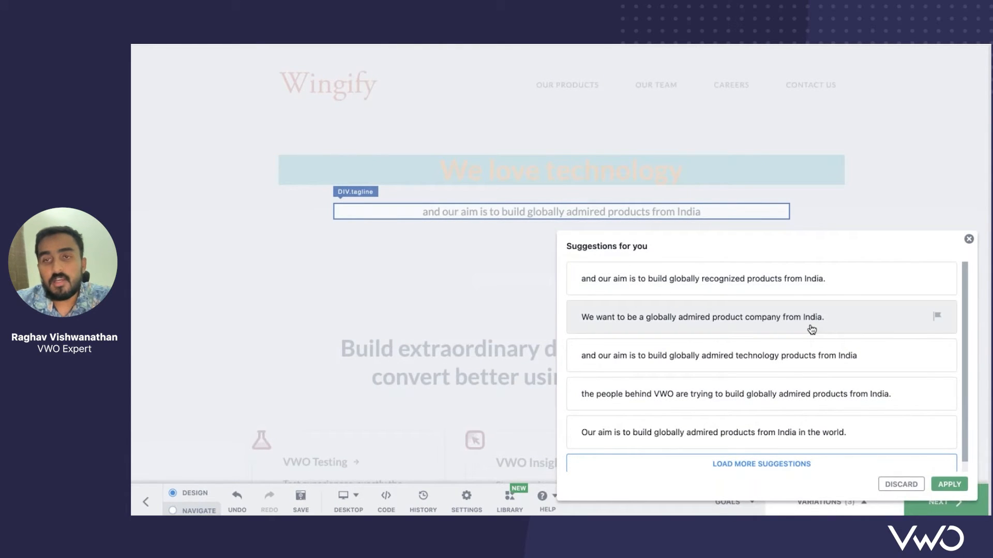
scroll(812, 329, down, 1)
scroll(811, 329, up, 1)
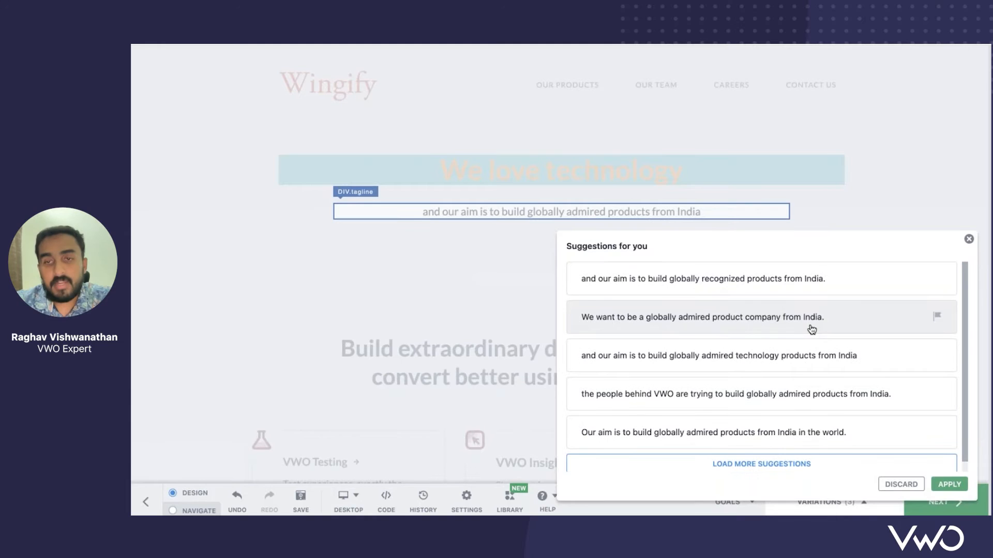
scroll(811, 329, down, 1)
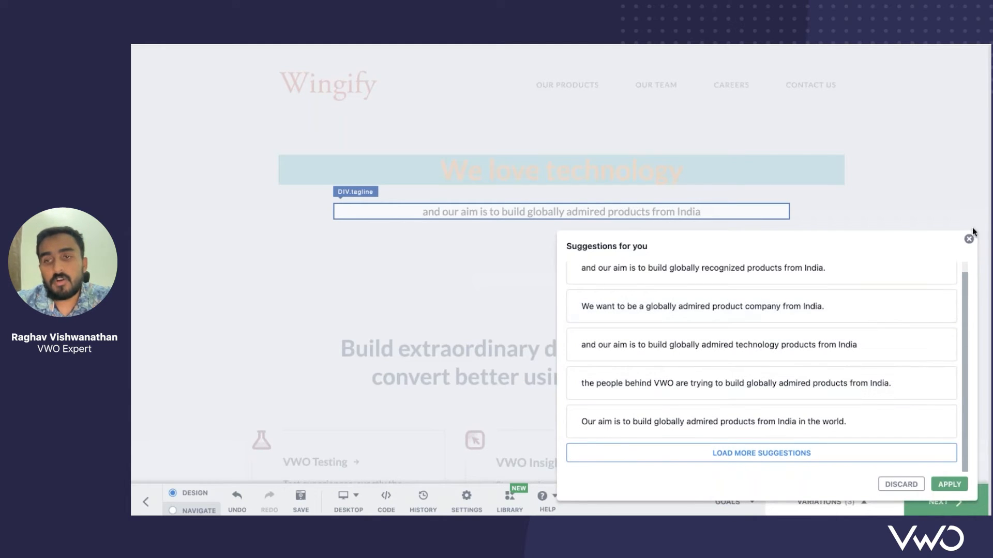
click(910, 486)
scroll(613, 281, down, 5)
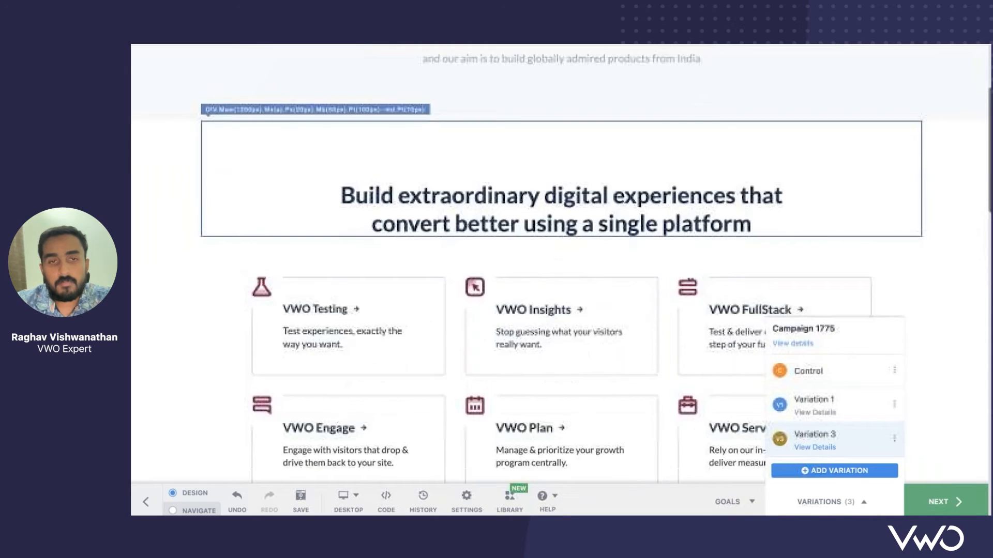
scroll(528, 207, down, 6)
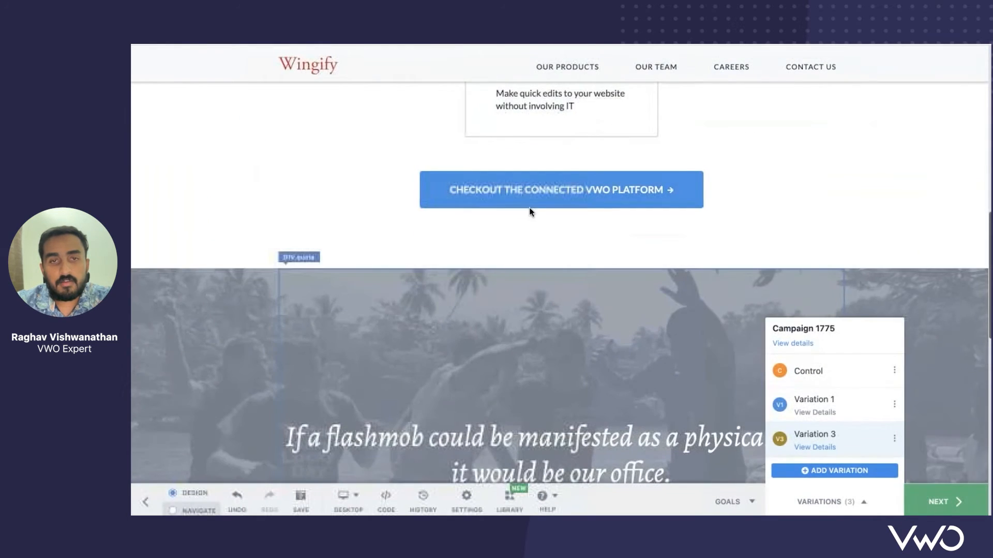
click(580, 186)
click(343, 214)
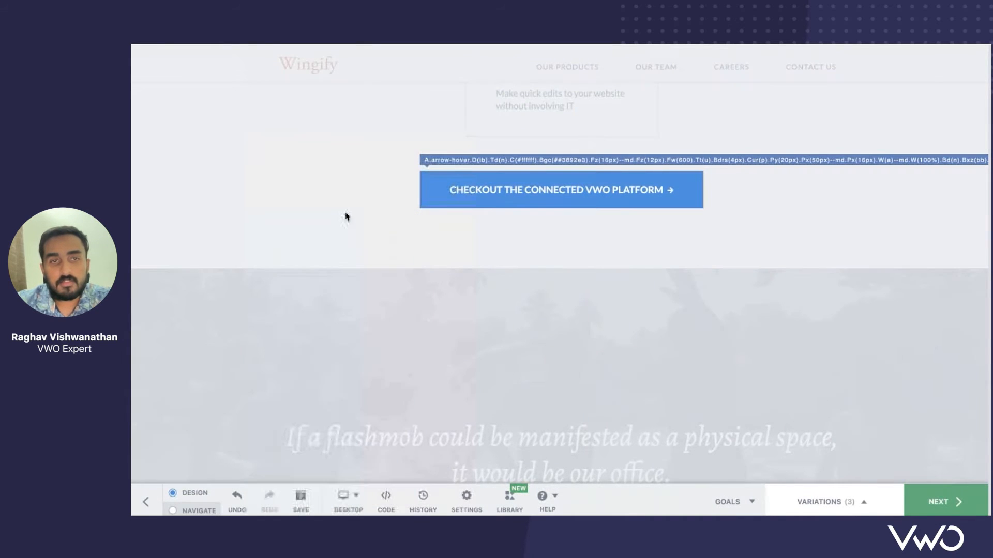
triple_click(842, 203)
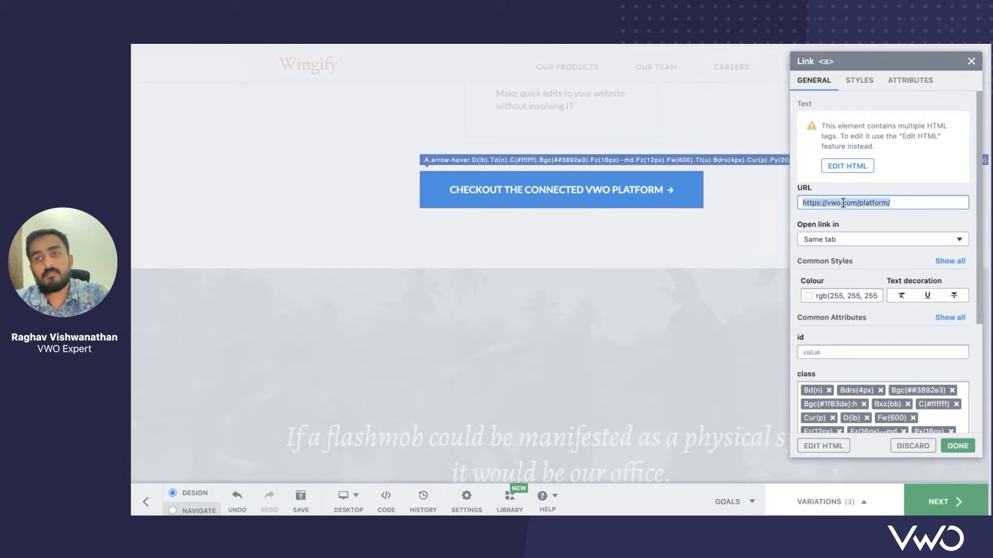
text(https://wingify.com/)
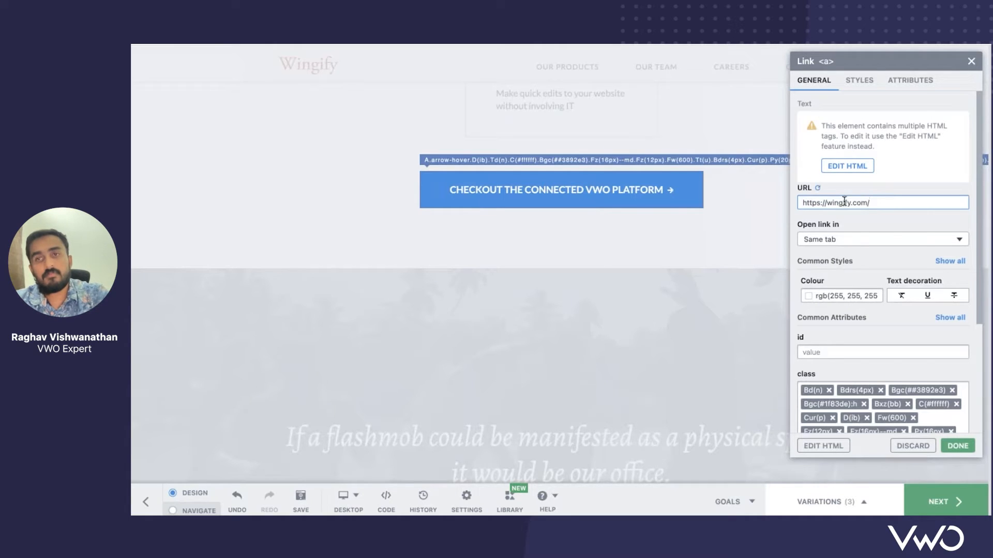
click(847, 166)
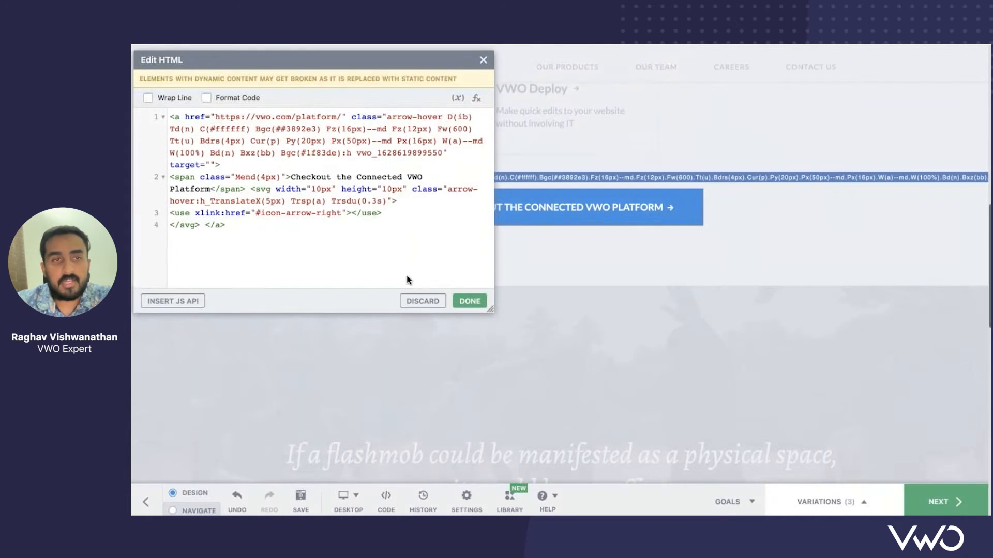
click(422, 300)
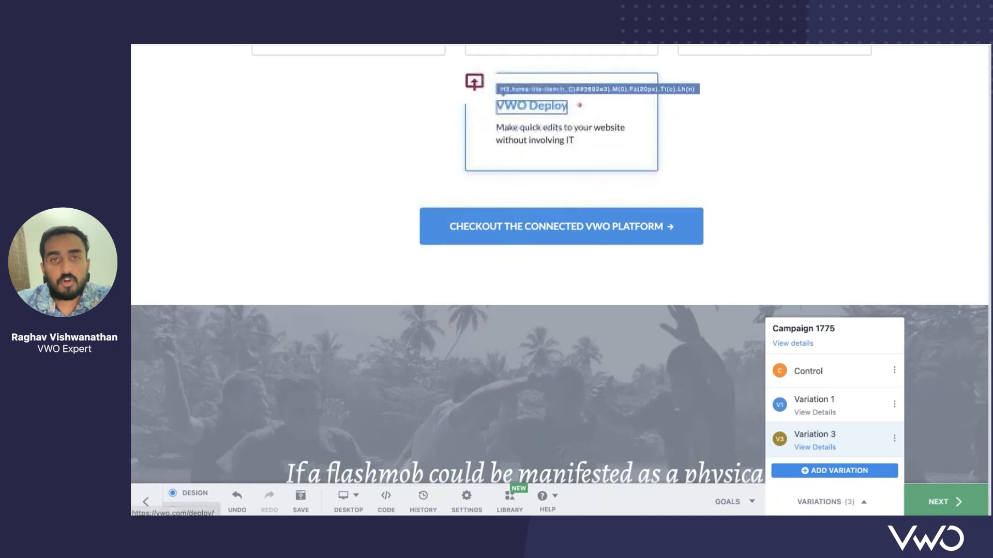
View the HTML of the "Build extraordinary digital experiences" heading and close it without editing
scroll(517, 155, up, 8)
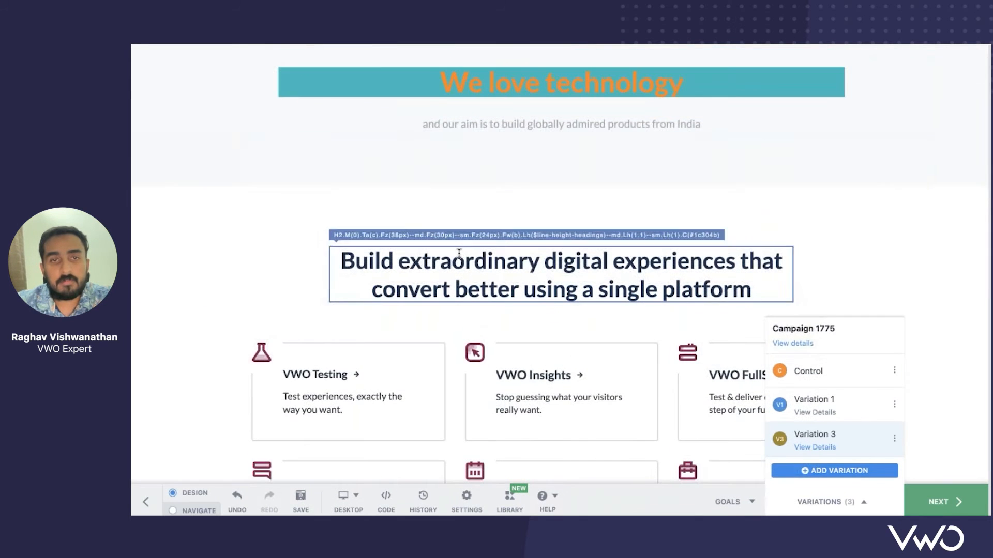
click(460, 252)
click(288, 264)
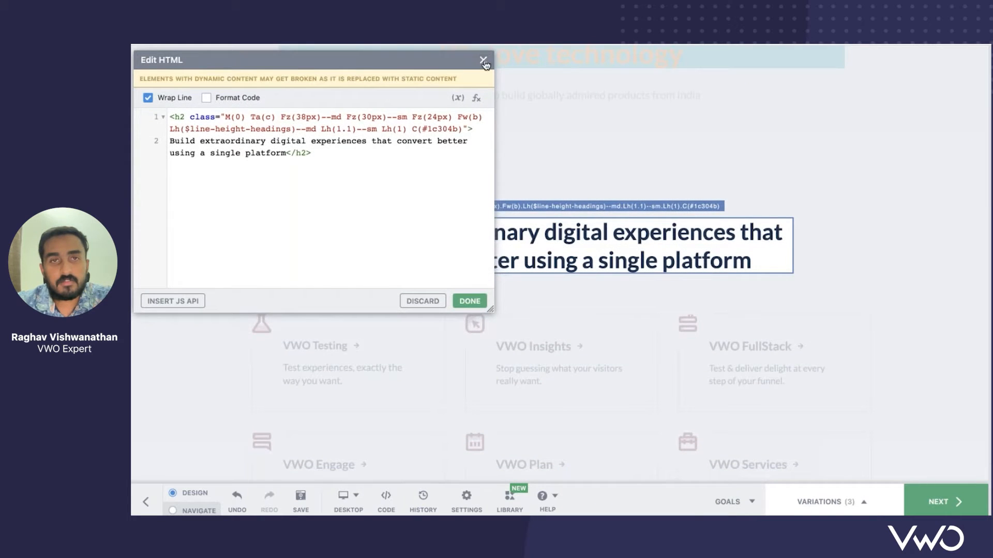
click(483, 60)
Look at the options for changing the header logo's background image and discard the dialog
scroll(446, 181, up, 3)
click(329, 91)
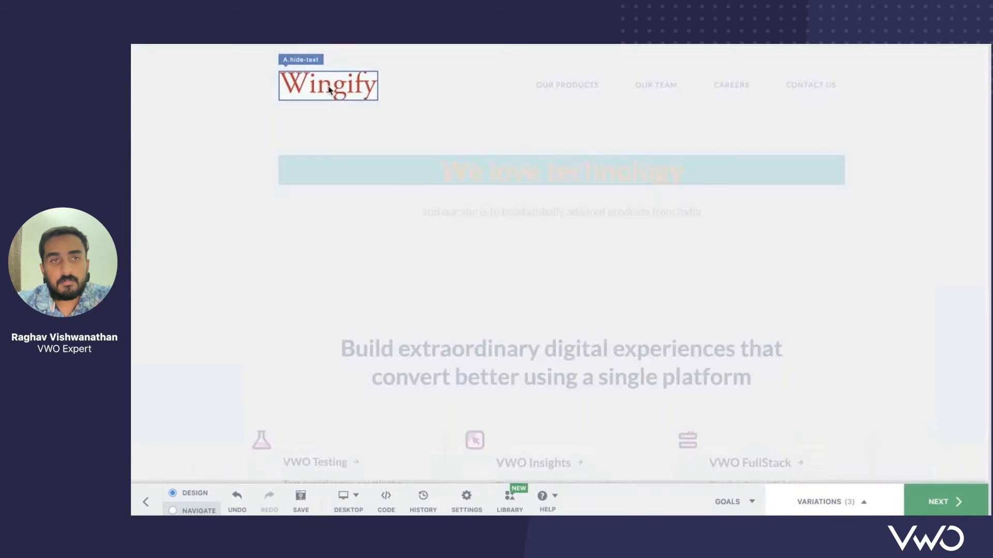
click(427, 102)
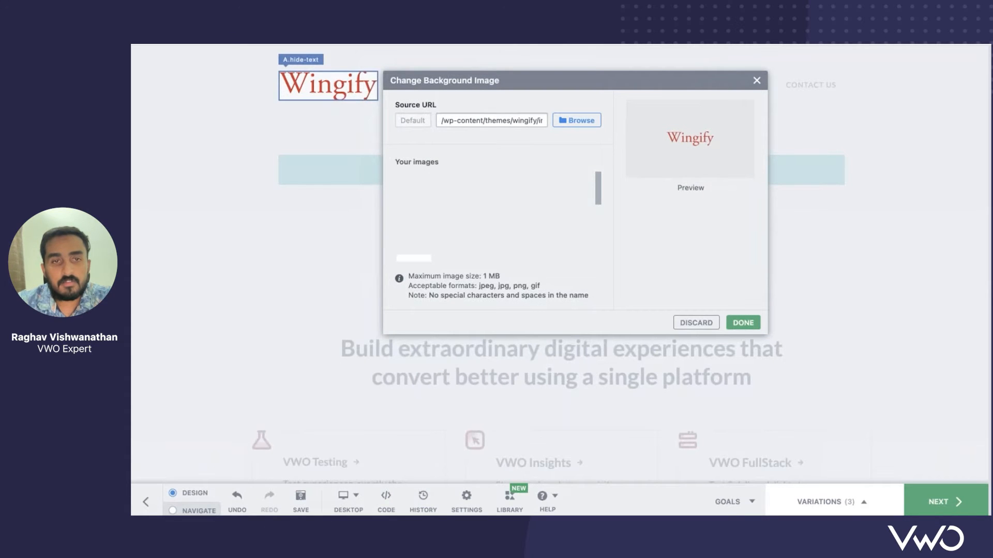
click(696, 323)
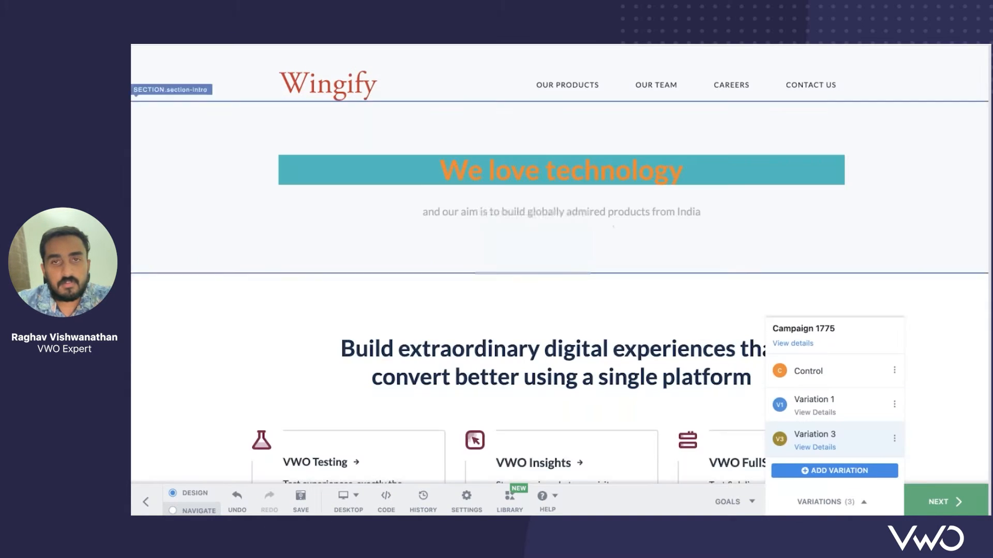
Remove the "Our Products" link from the page's header navigation
click(547, 84)
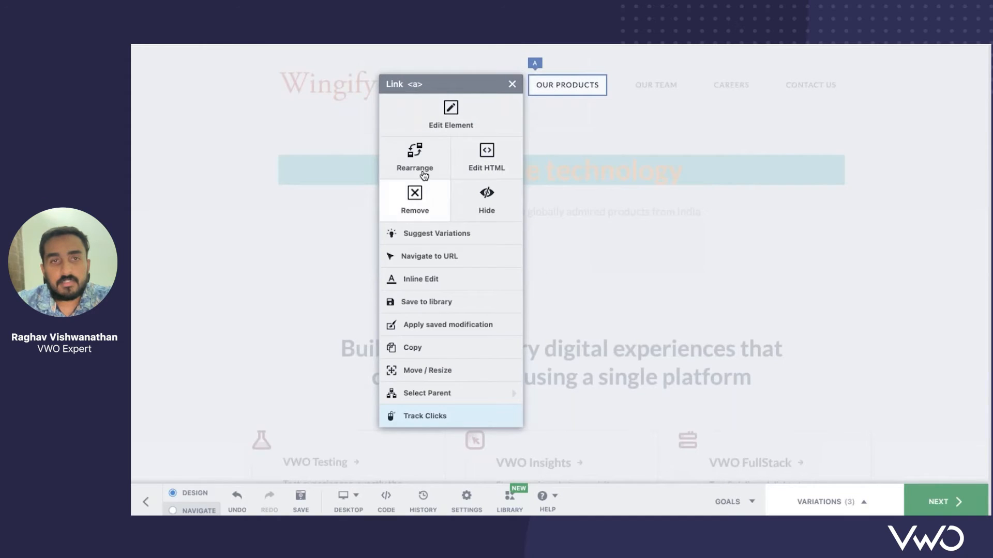
click(424, 201)
Remove the flashmob quote banner section from the page and undo the removal
scroll(572, 263, down, 5)
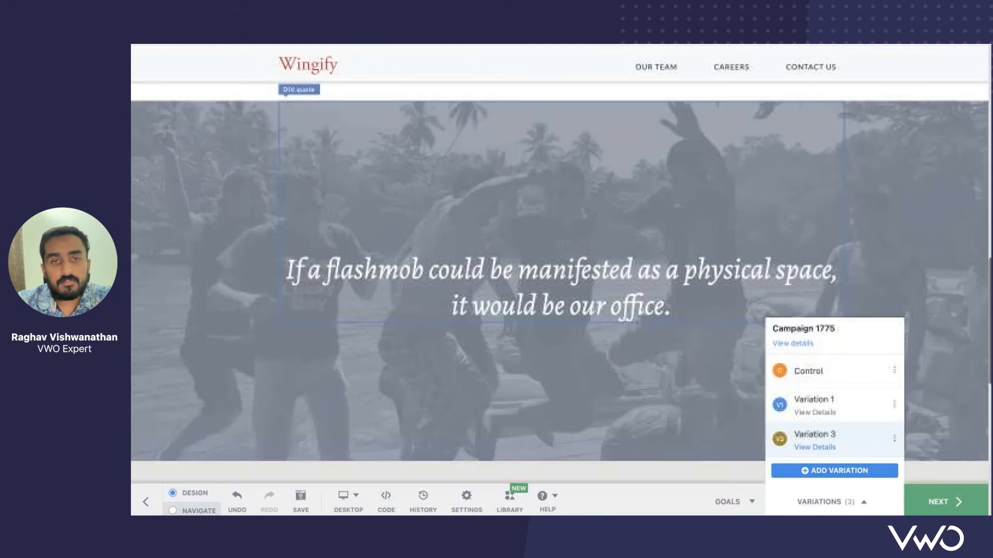
scroll(262, 259, up, 3)
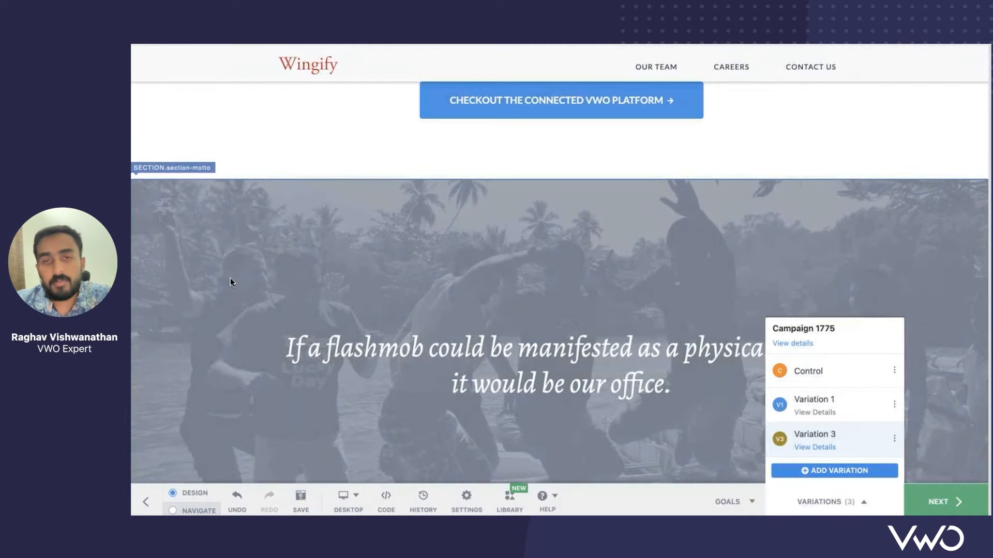
scroll(231, 279, down, 3)
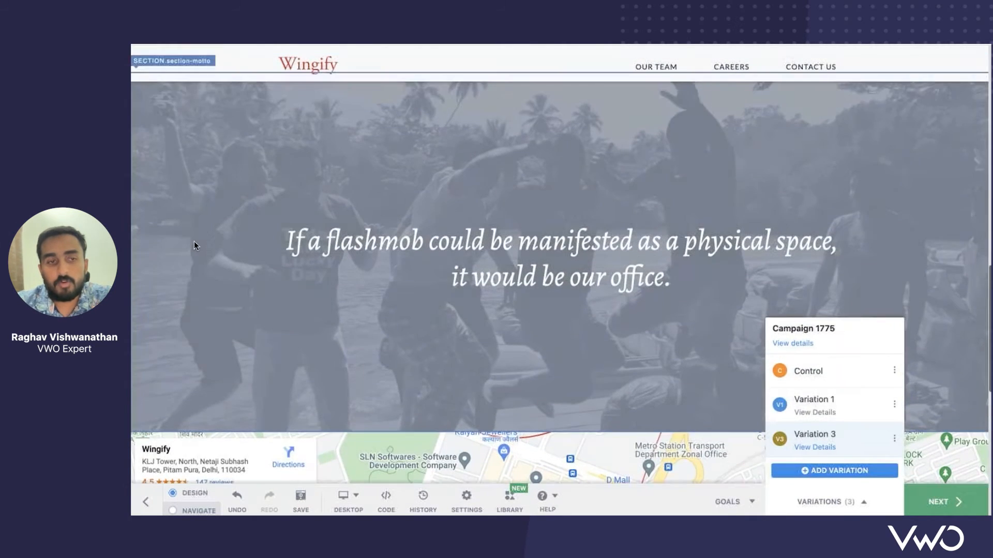
scroll(193, 241, up, 1)
click(175, 227)
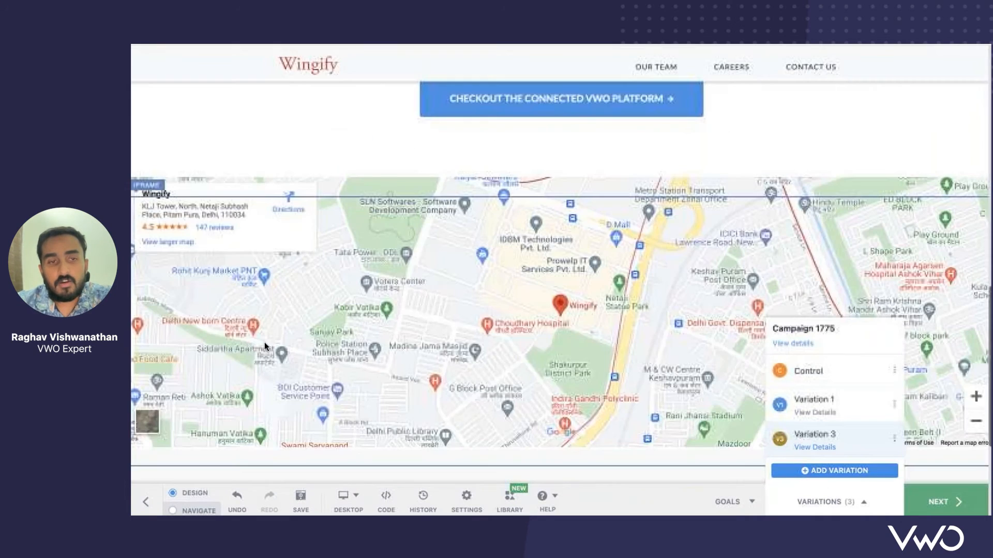
click(237, 497)
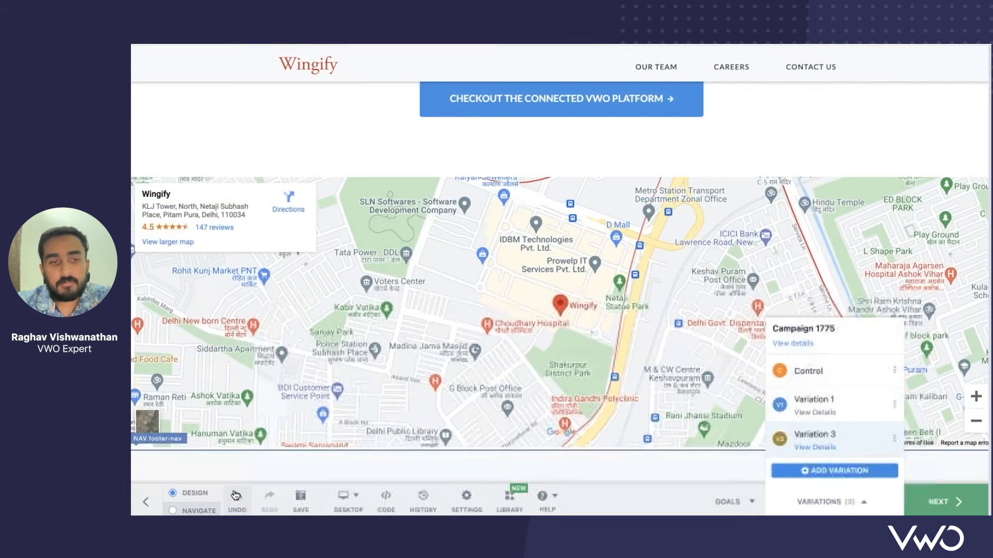
Copy the Google map iframe and paste it before the flashmob quote banner section
scroll(328, 346, down, 3)
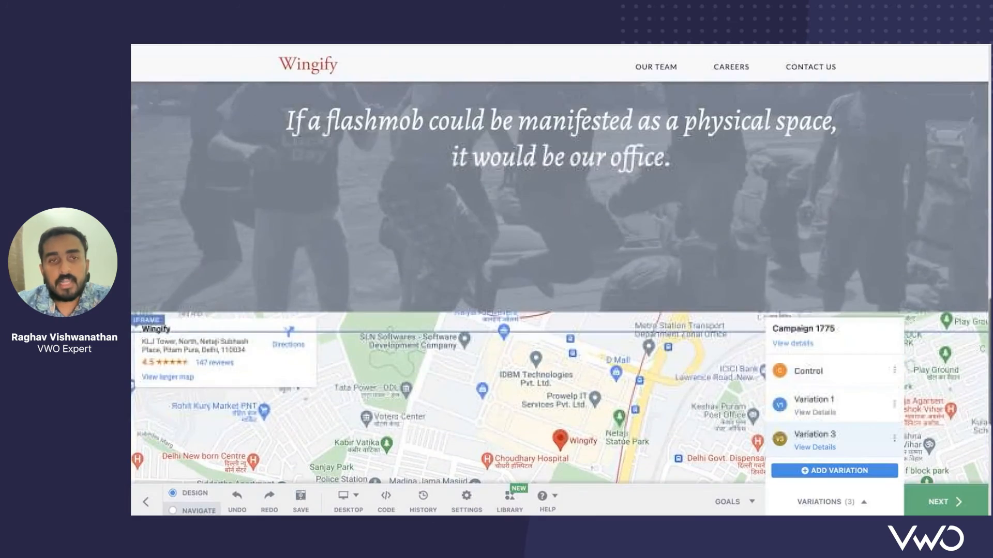
scroll(417, 206, down, 5)
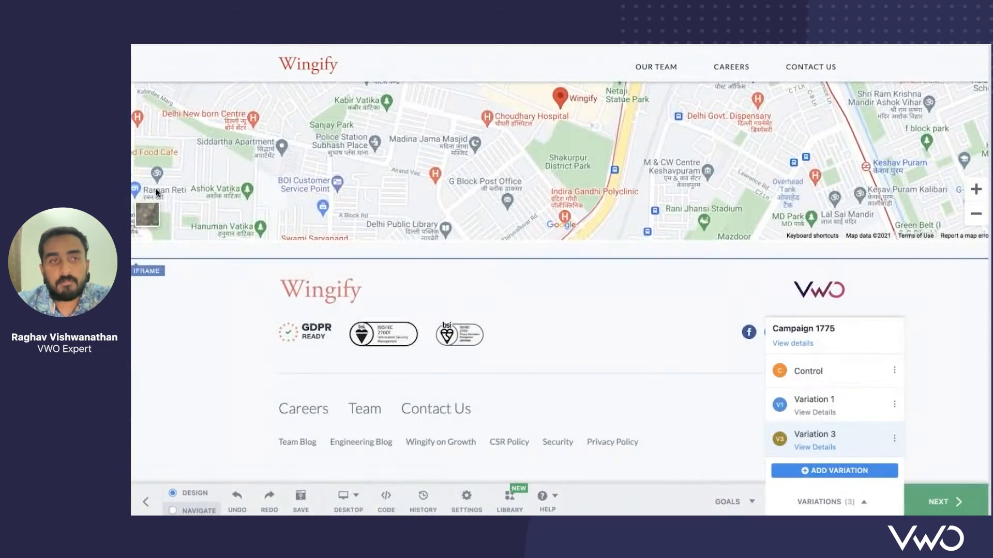
scroll(155, 267, up, 4)
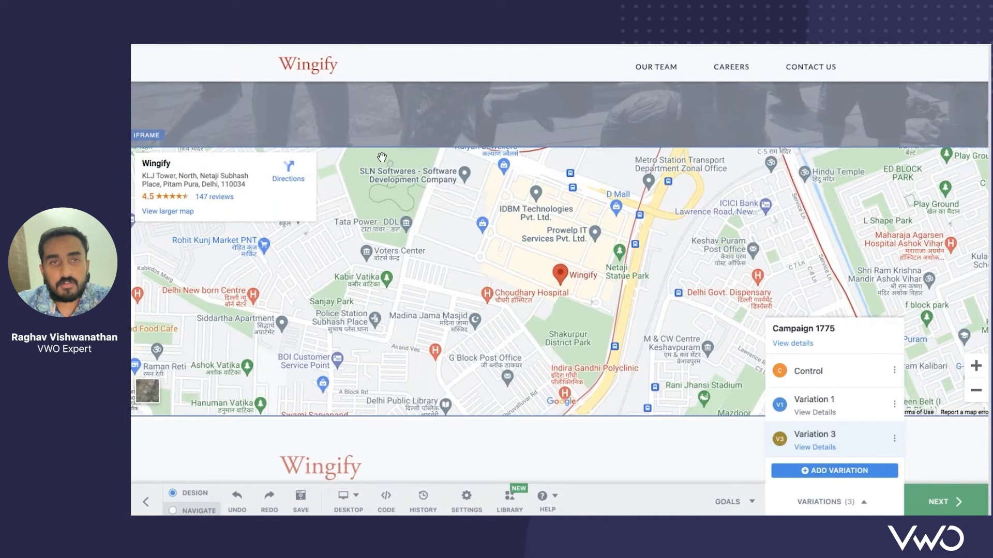
click(384, 221)
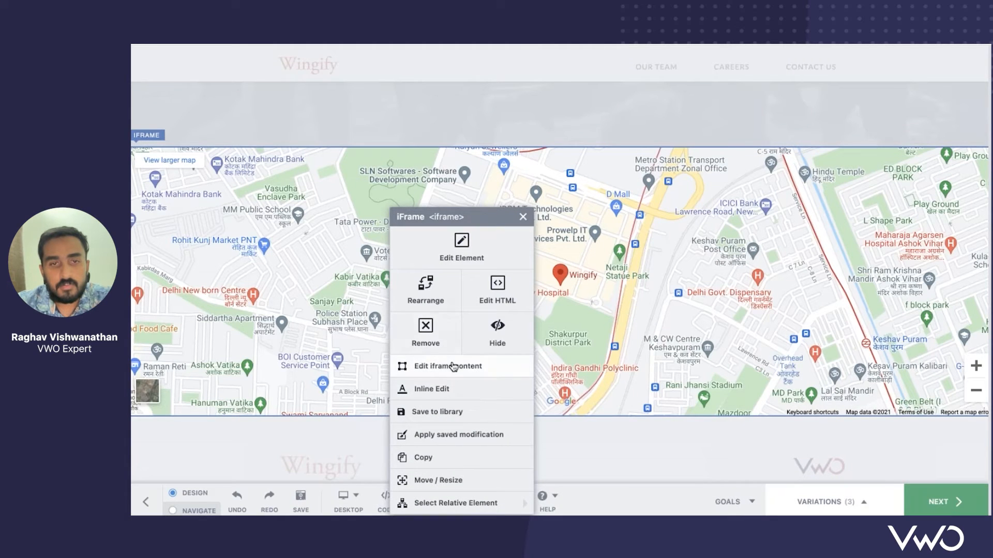
click(448, 460)
scroll(212, 225, up, 5)
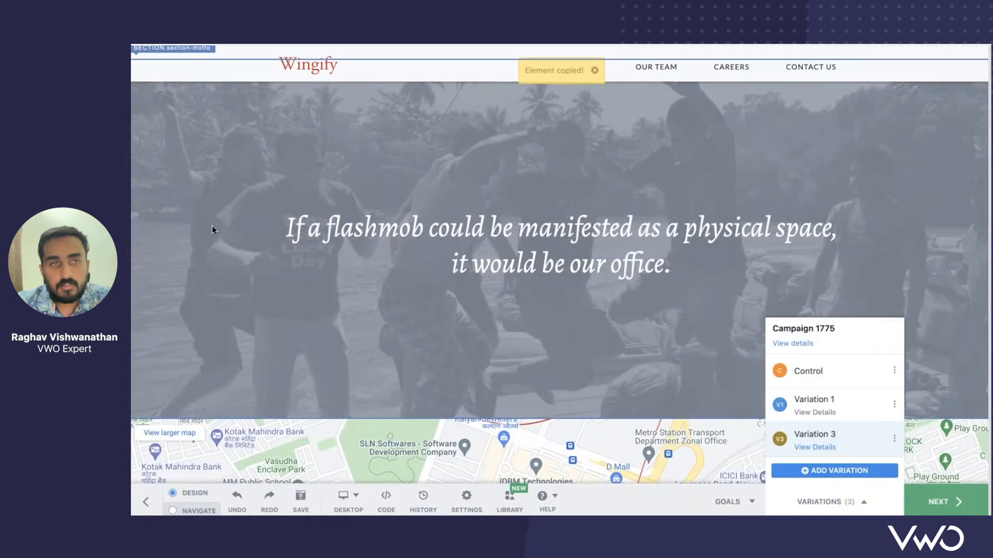
click(212, 225)
mouse_move(274, 436)
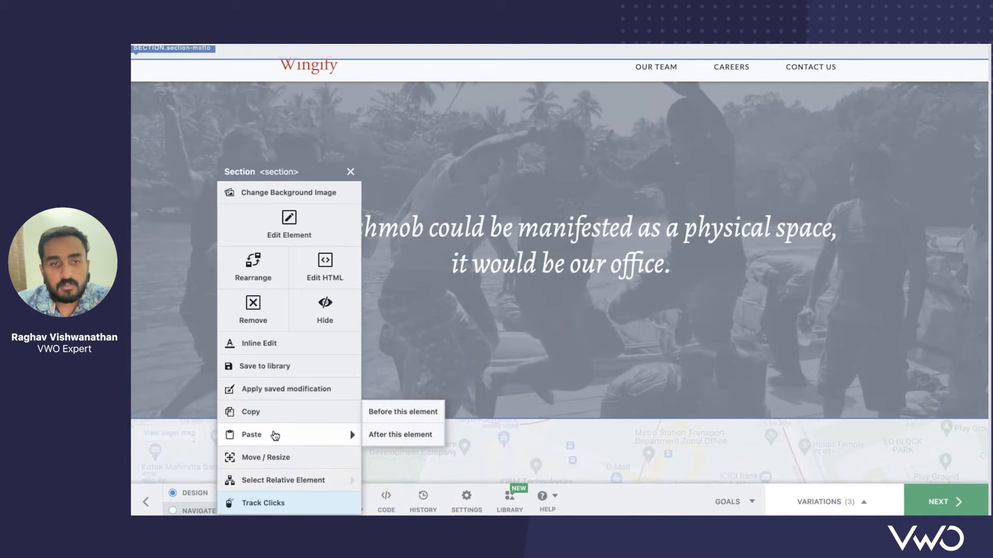
click(394, 413)
click(440, 192)
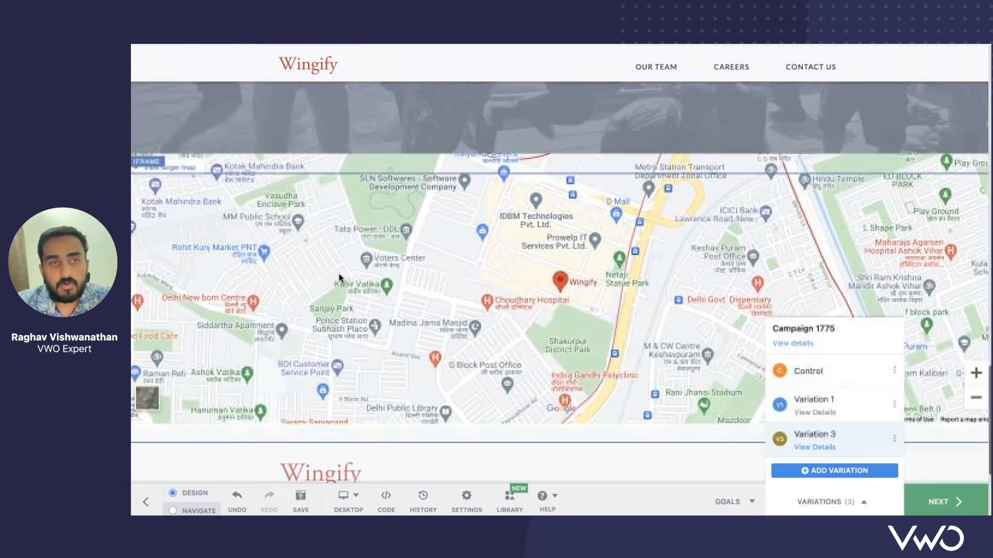
Remove the original map iframe between the flashmob quote banner and the footer, and check the page layout
click(339, 274)
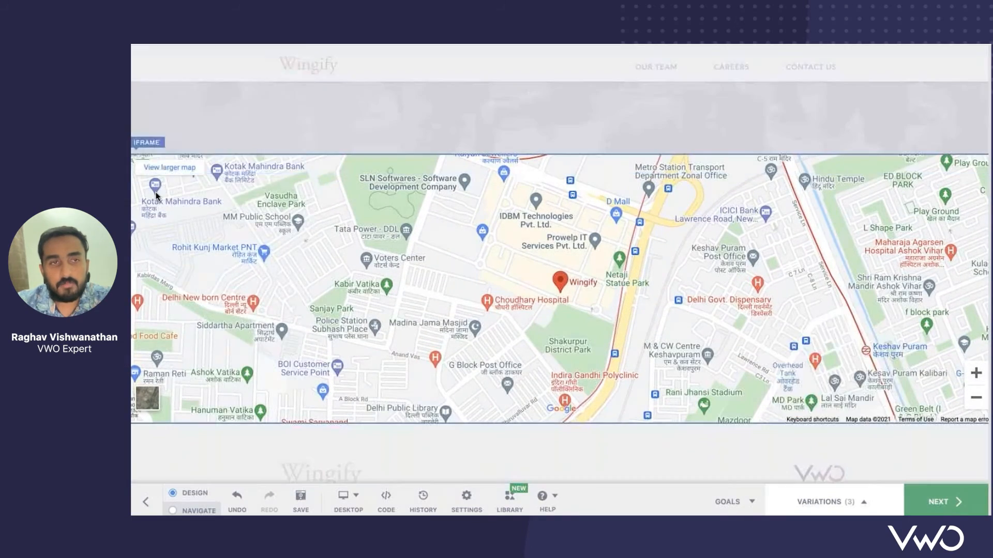
click(196, 173)
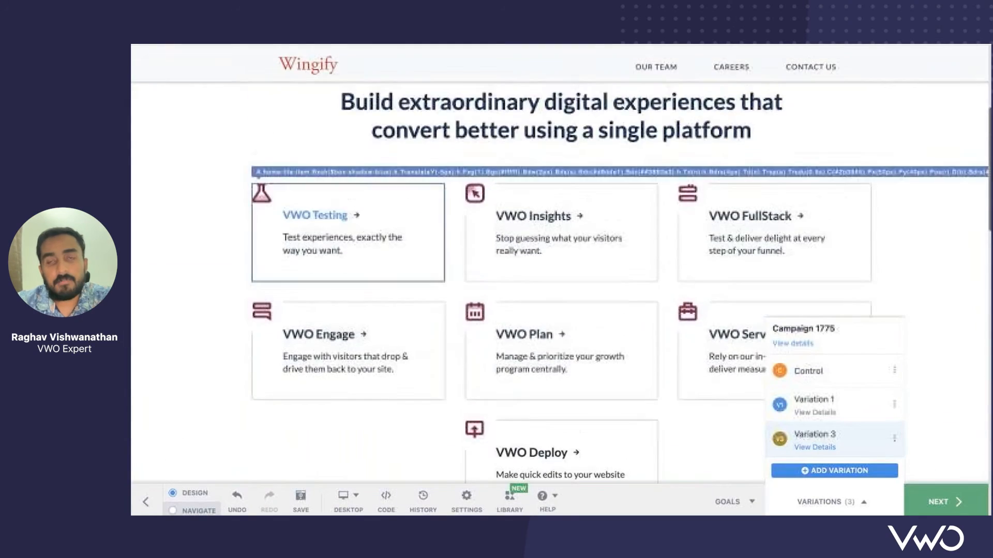
scroll(561, 279, down, 20)
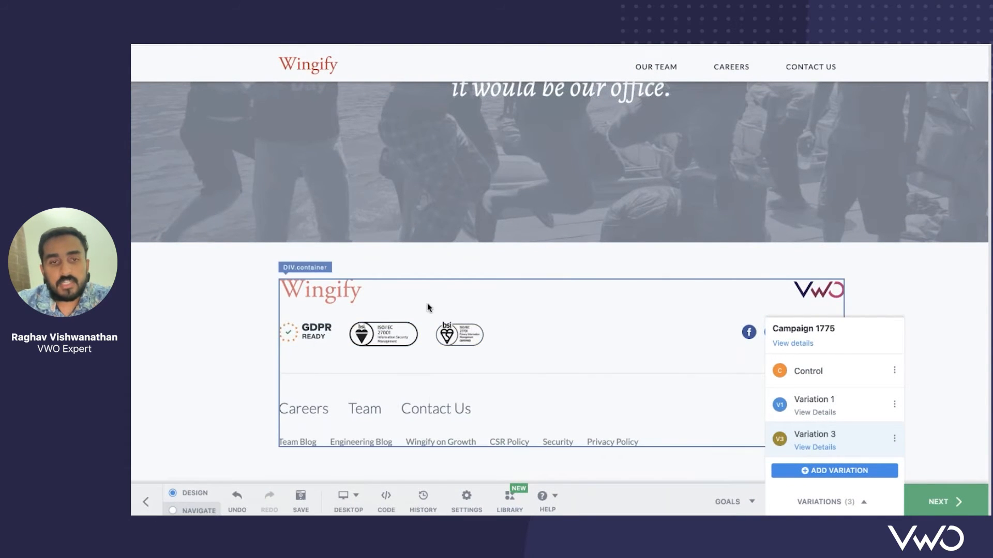
scroll(428, 310, up, 10)
scroll(561, 295, up, 6)
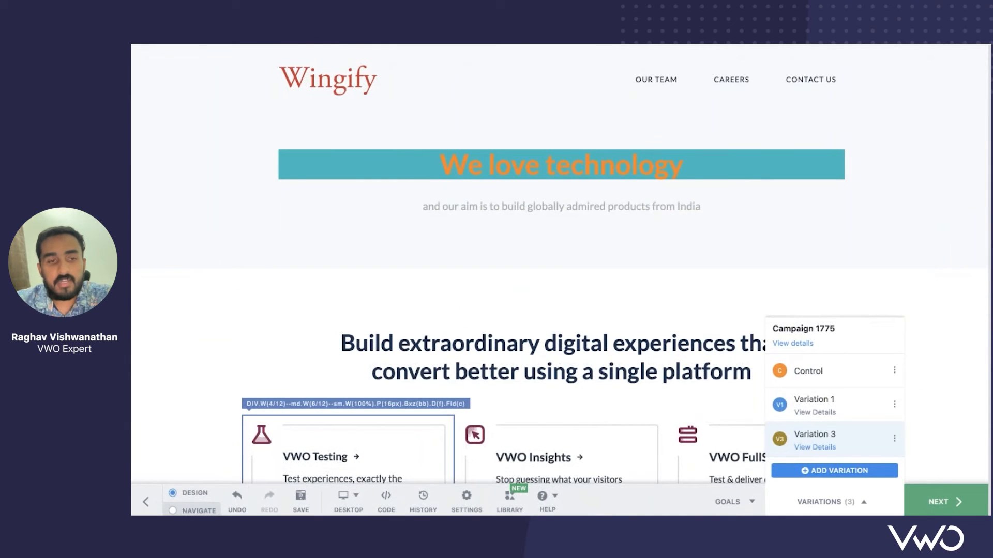
Switch to navigation mode, go to the Our Team page, and return to design mode there
click(172, 510)
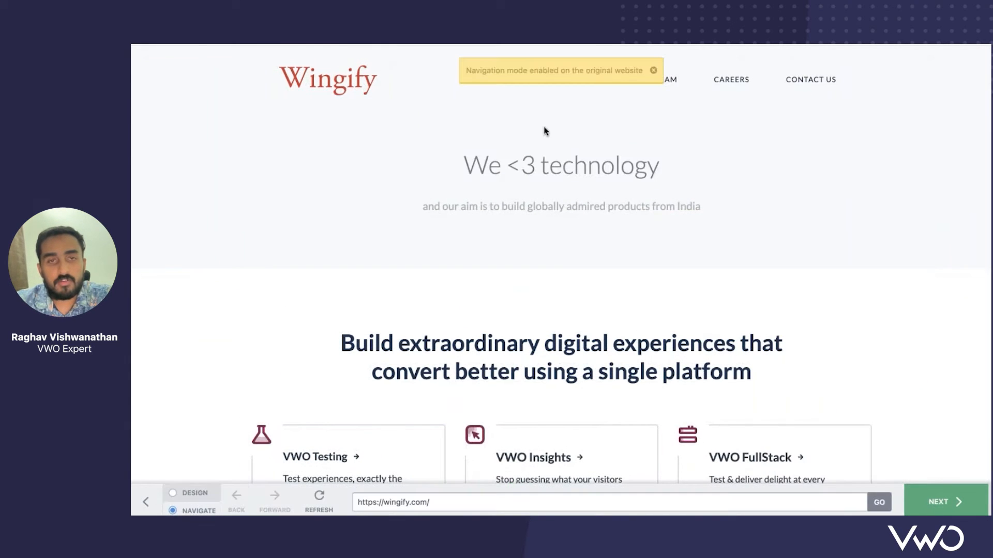
click(675, 89)
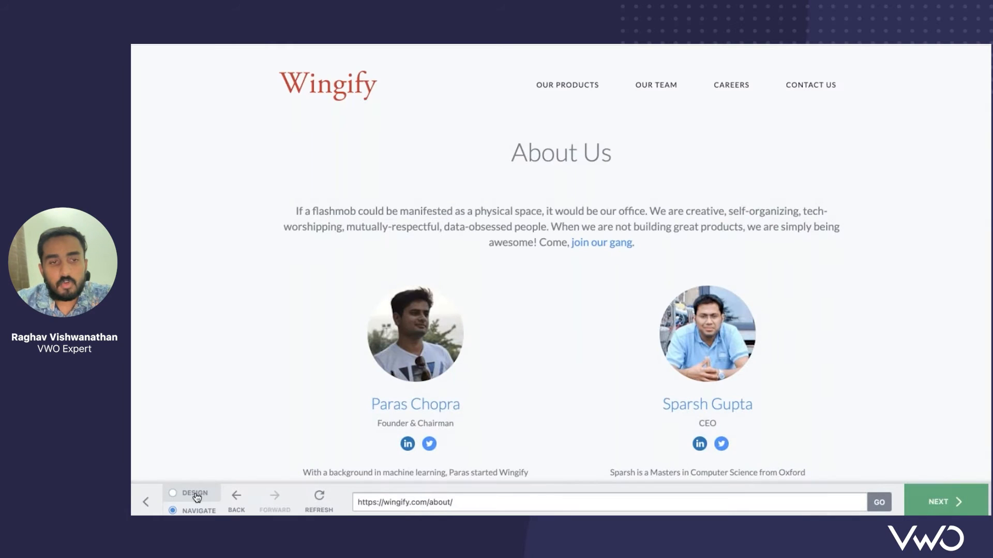
click(192, 494)
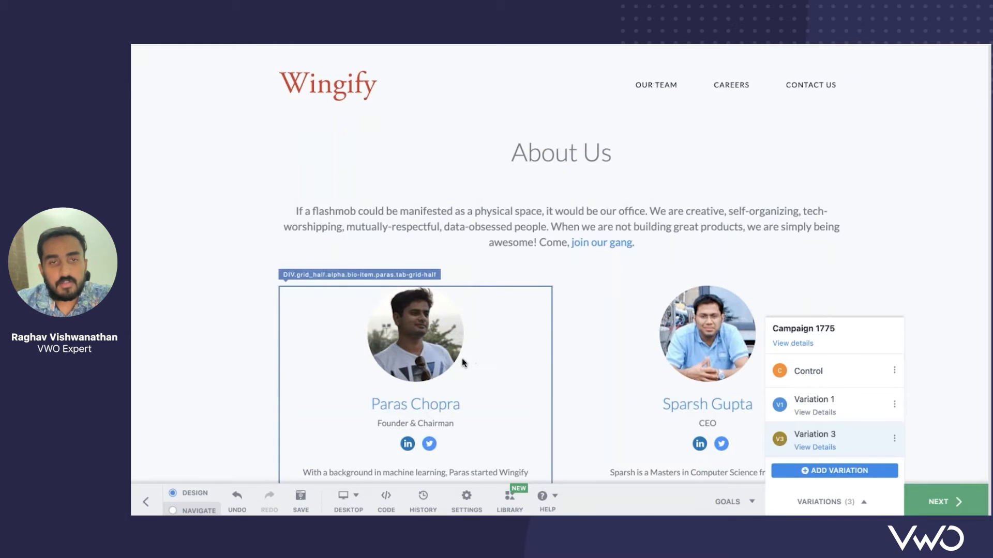
Replace the second team member's photo under "The Wonderful Team" with the VWO logo from the uploaded images
scroll(410, 311, down, 9)
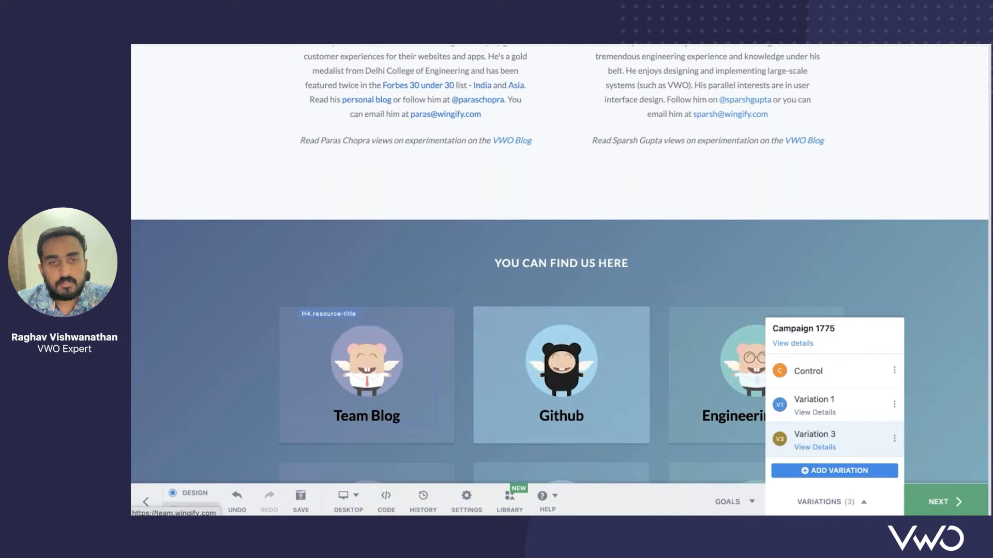
scroll(362, 373, down, 4)
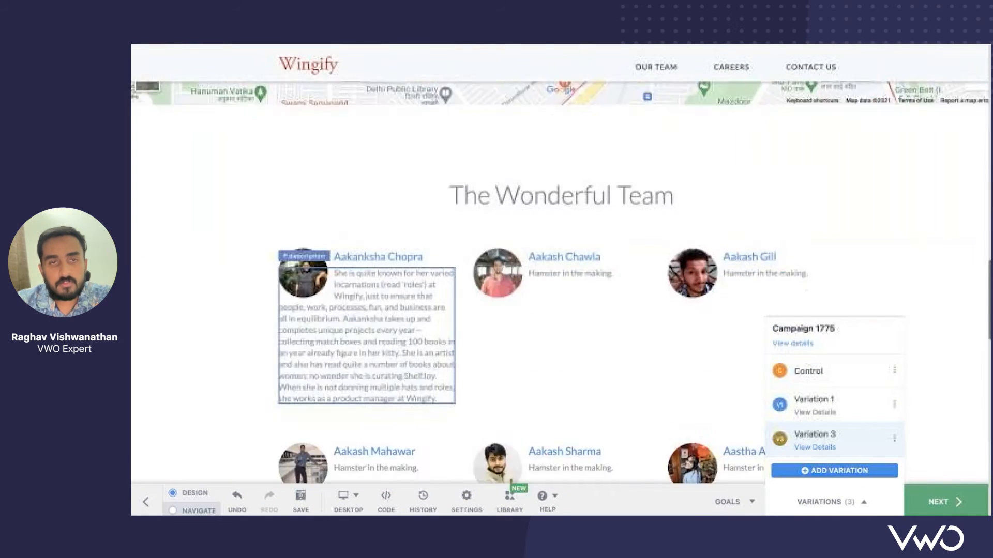
scroll(492, 233, down, 2)
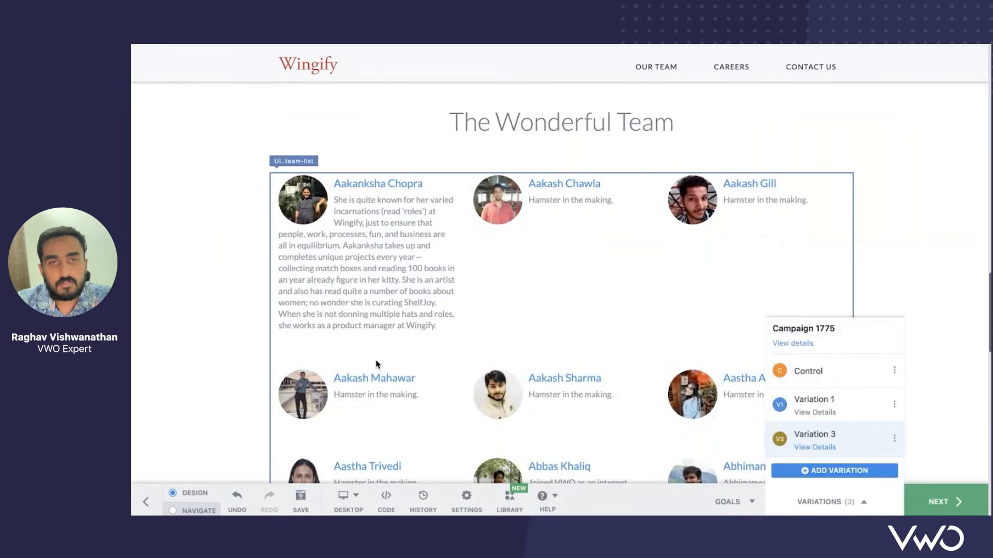
click(492, 207)
click(577, 192)
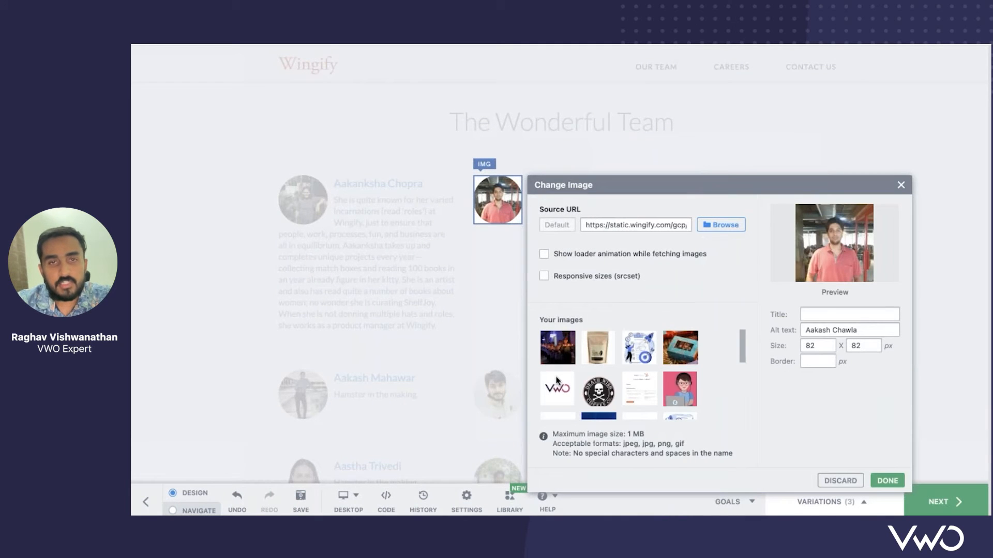
click(556, 381)
click(885, 481)
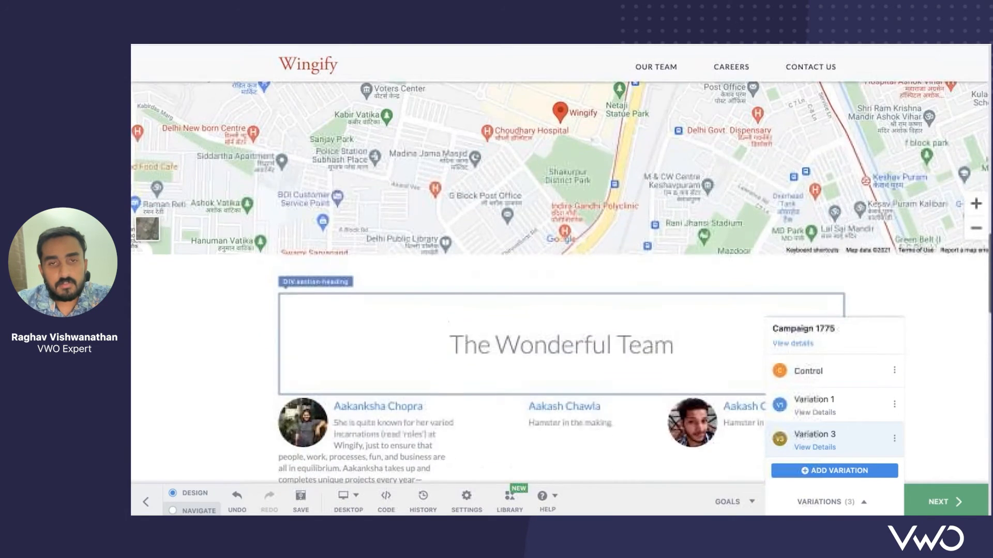
Look through the team list and the editing options for the CEO's profile block on the About Us page
scroll(560, 273, down, 10)
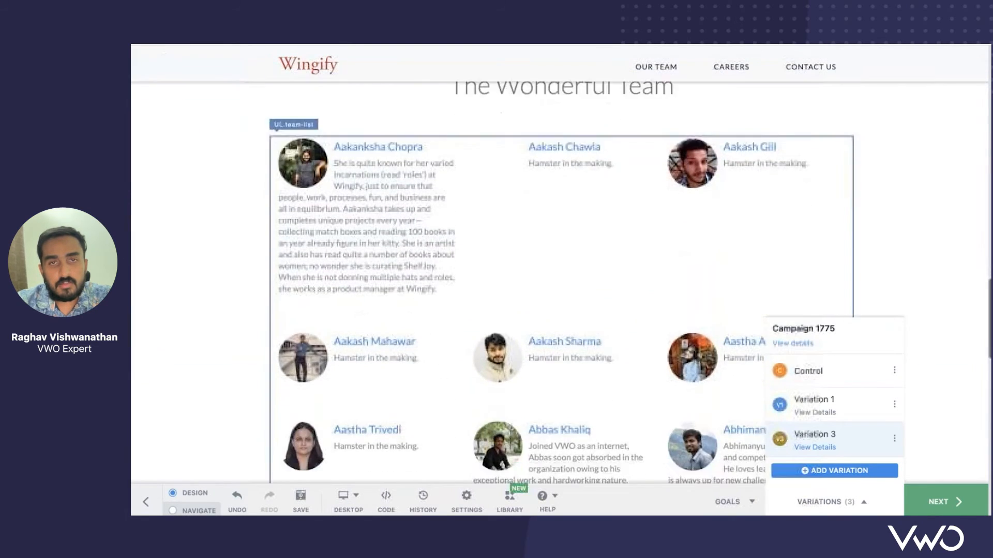
scroll(560, 273, down, 10)
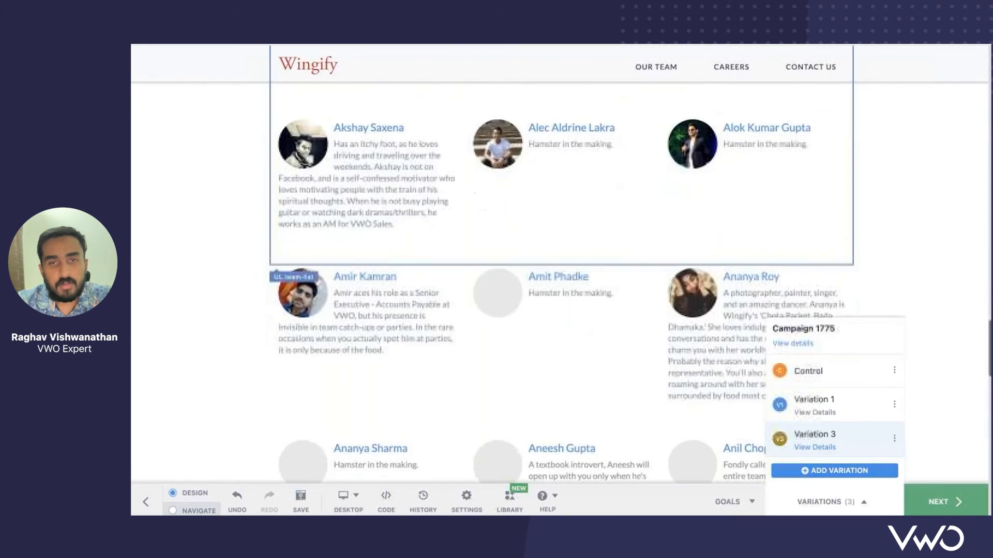
scroll(605, 230, down, 5)
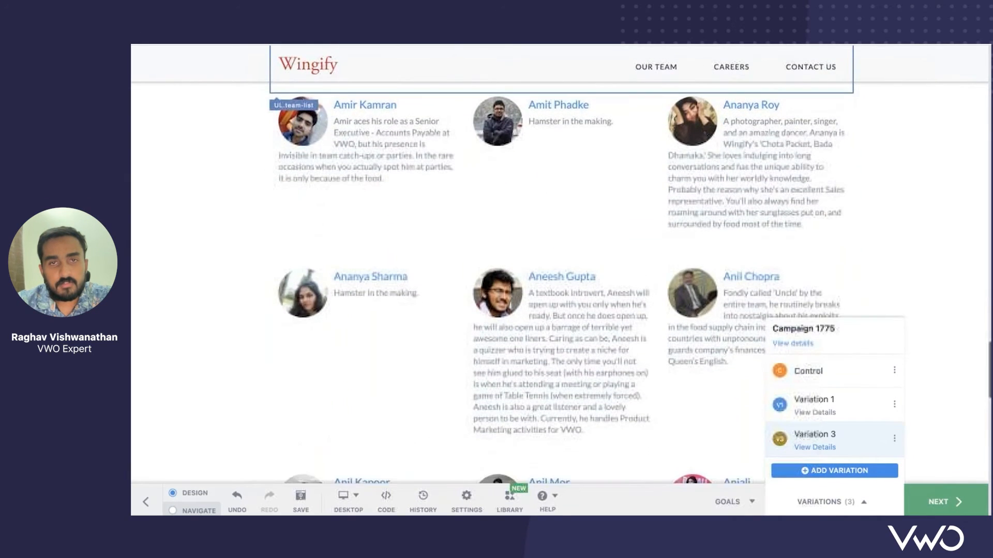
scroll(606, 229, up, 15)
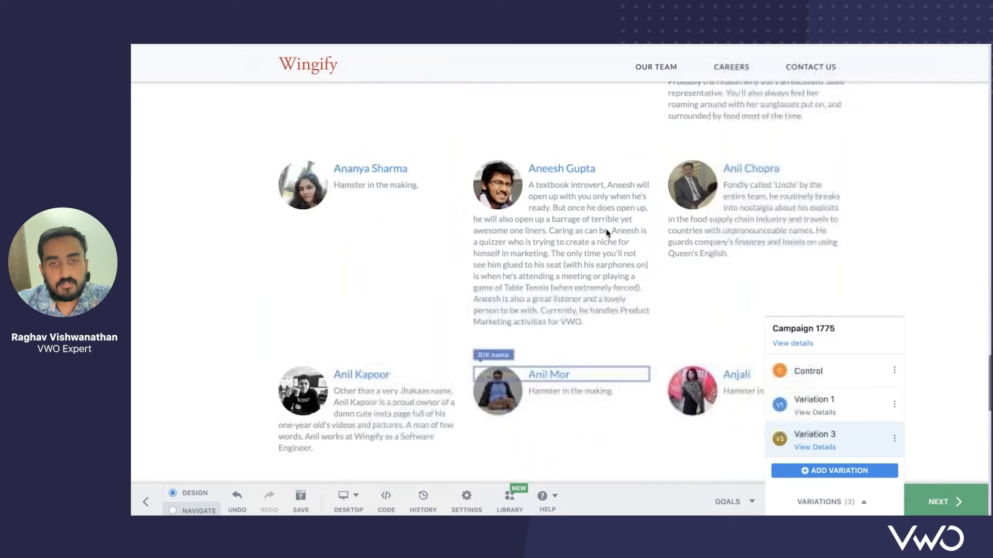
scroll(468, 462, up, 15)
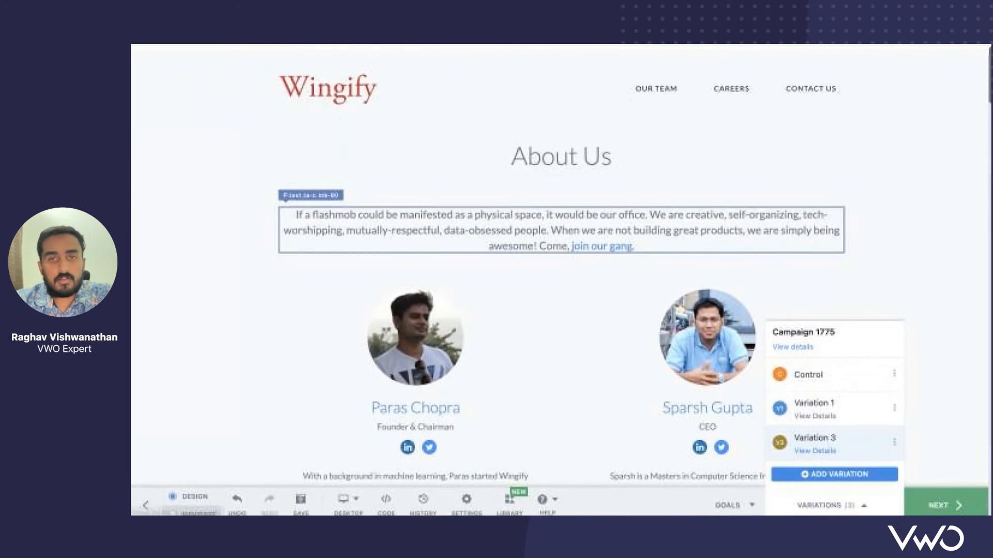
click(600, 450)
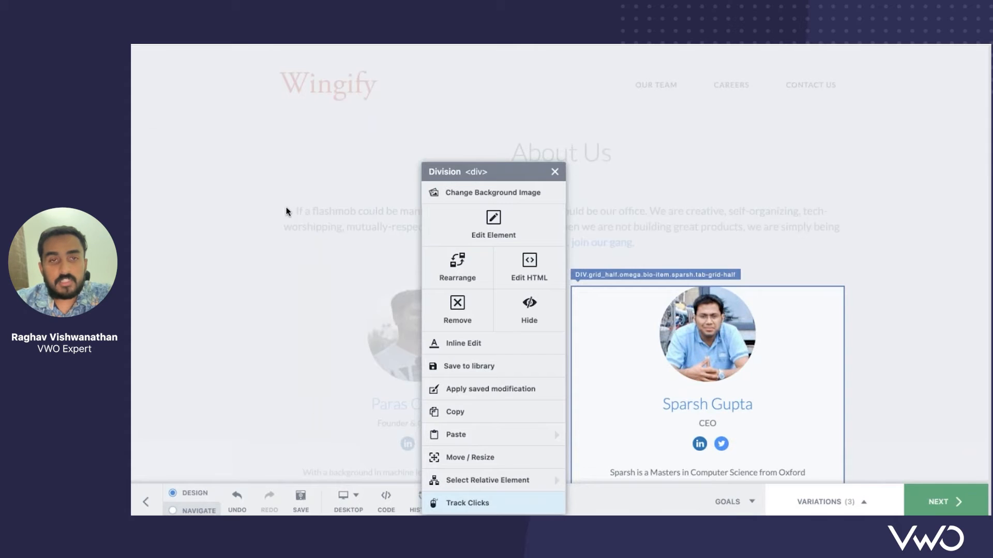
click(216, 265)
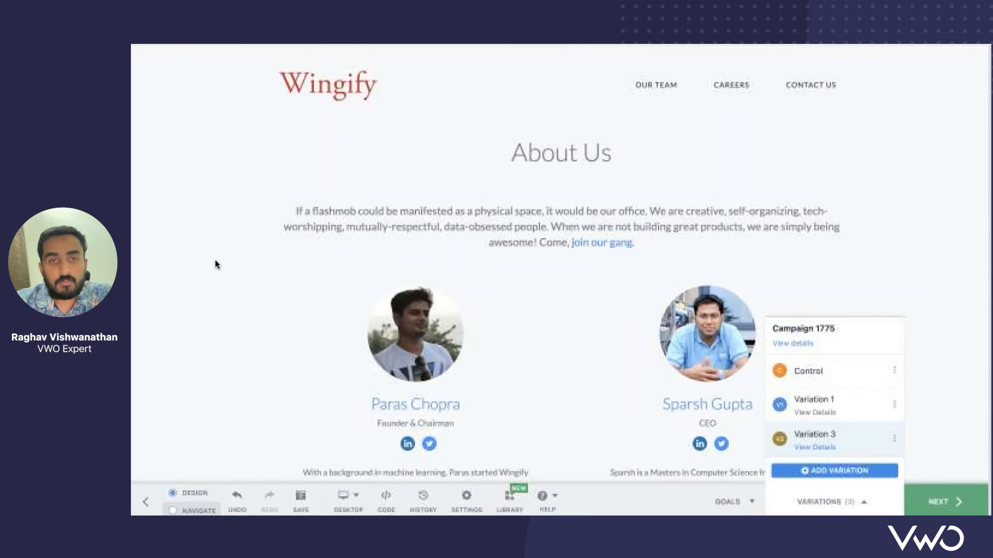
Look at the library's basic elements and add the Promotion banner widget to the About Us page
click(513, 504)
click(949, 129)
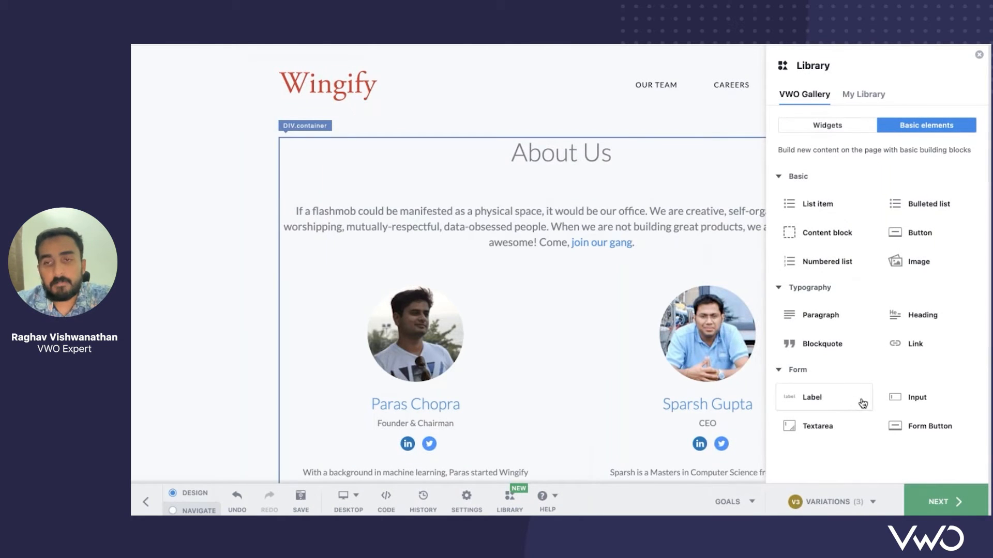
click(834, 134)
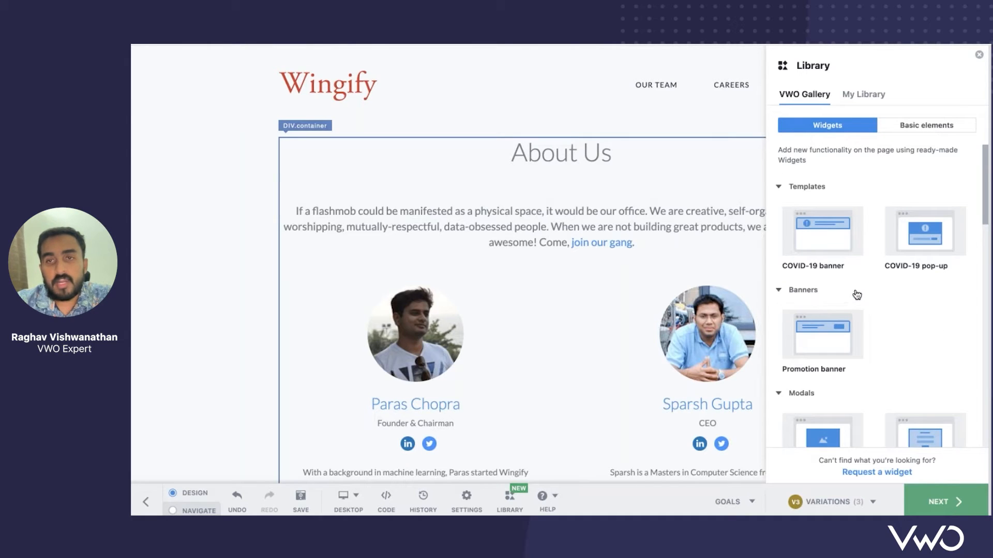
click(840, 346)
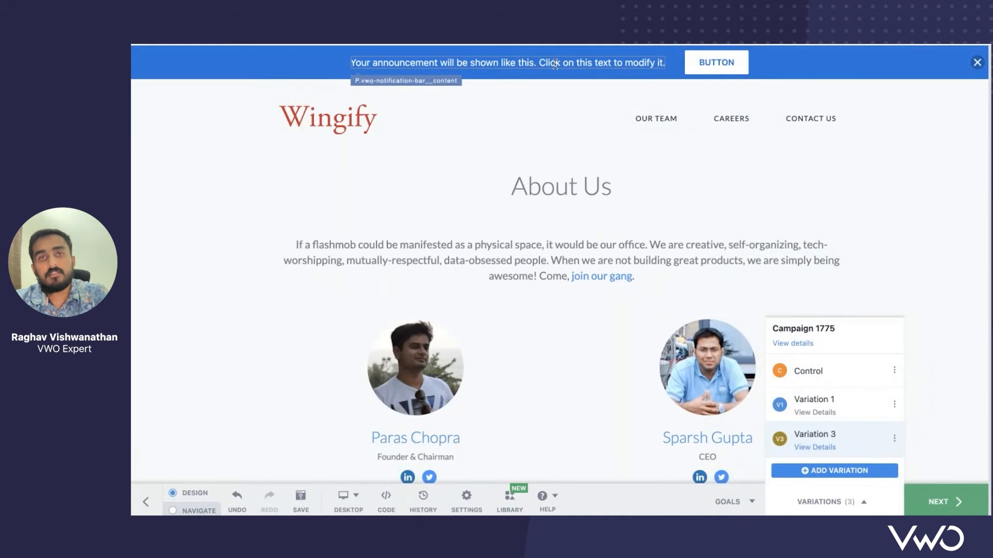
Set the promotion banner's text to "20% on all order above $99" and its button text to USE CODE "99OFF"
click(554, 64)
click(708, 98)
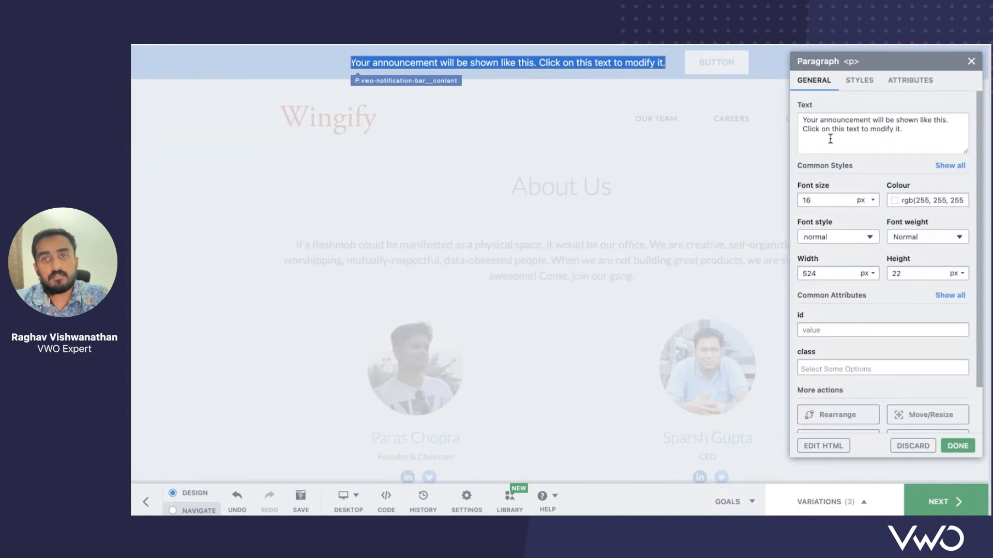
click(830, 139)
key(ctrl+a)
click(830, 138)
key(ctrl+a)
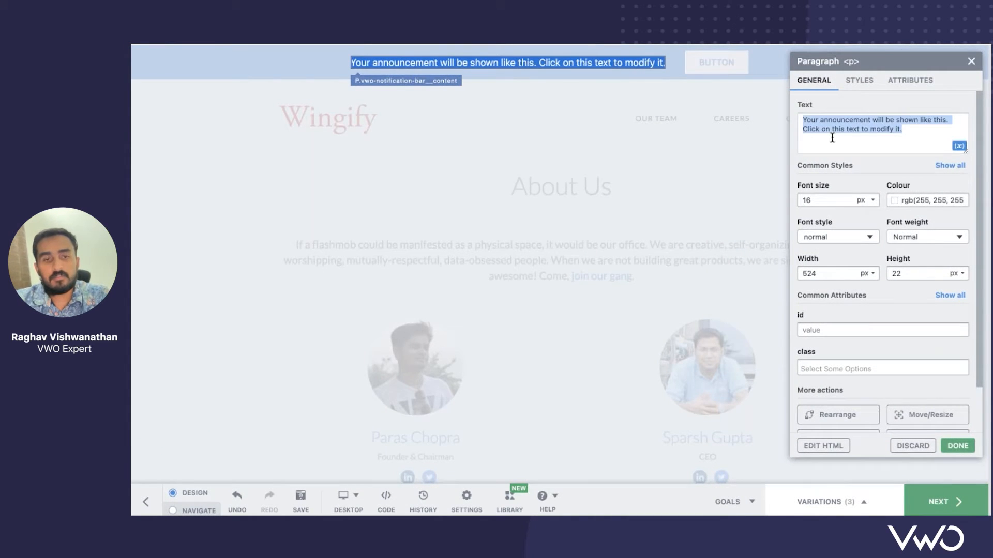
text(2)
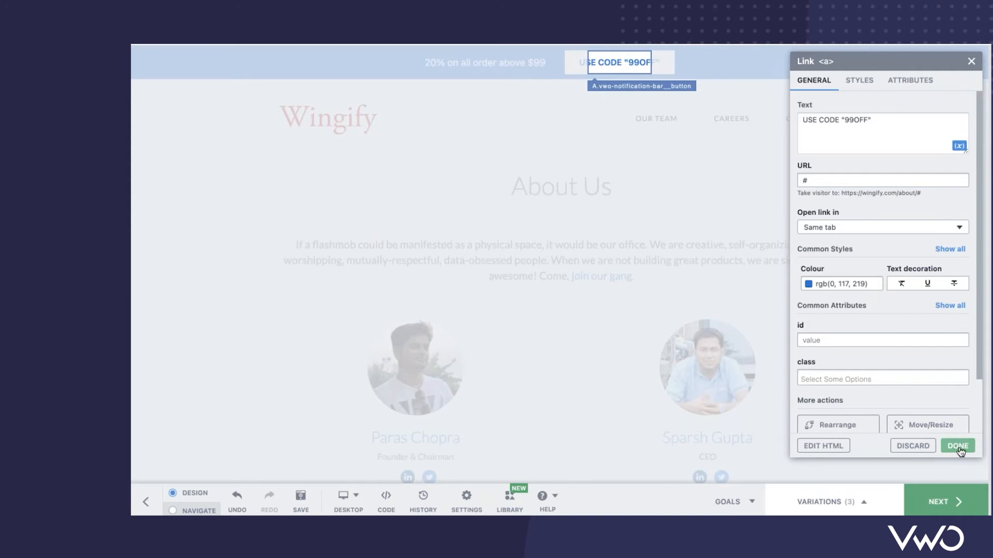
click(957, 446)
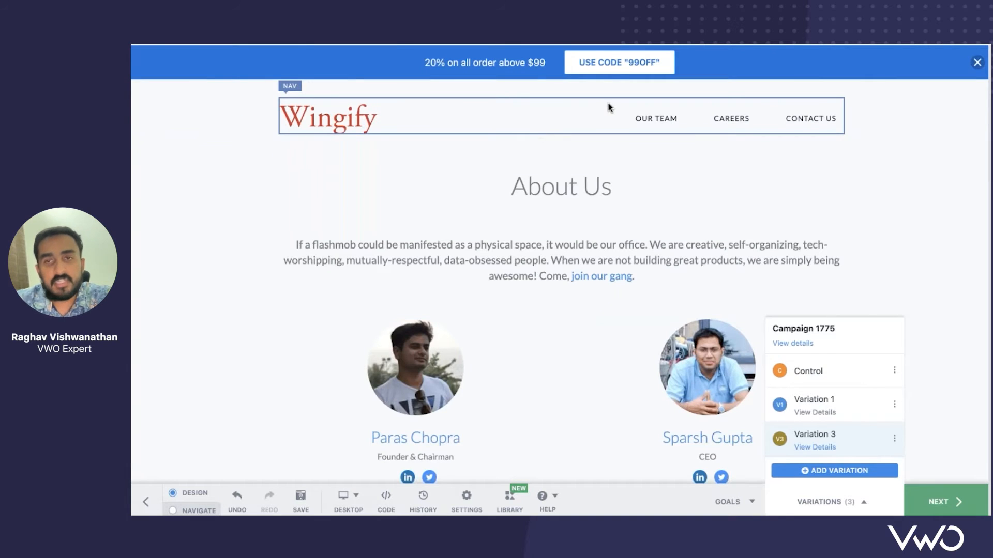
Preview the Image pop-up widget from the library, look at the options for when it is shown, and discard it
click(509, 499)
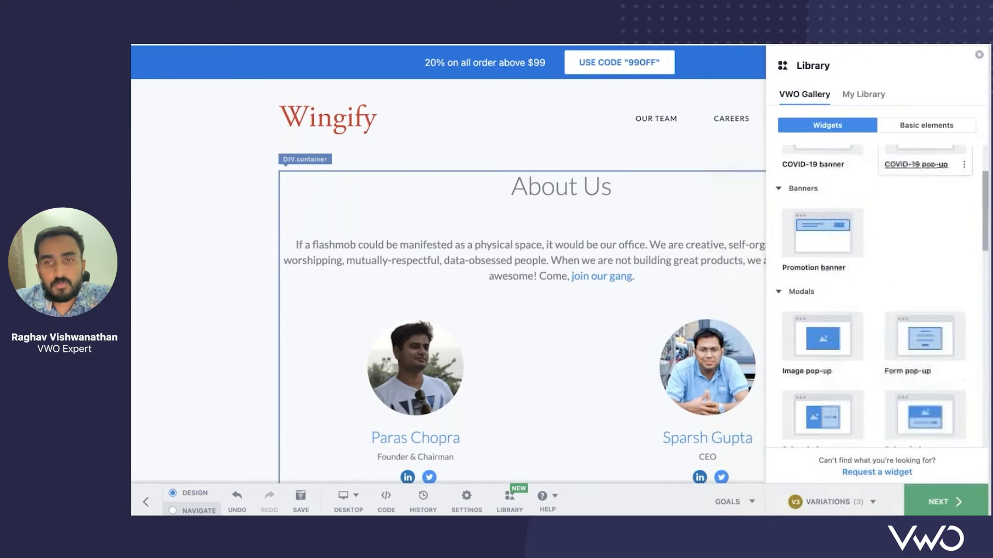
scroll(873, 268, down, 2)
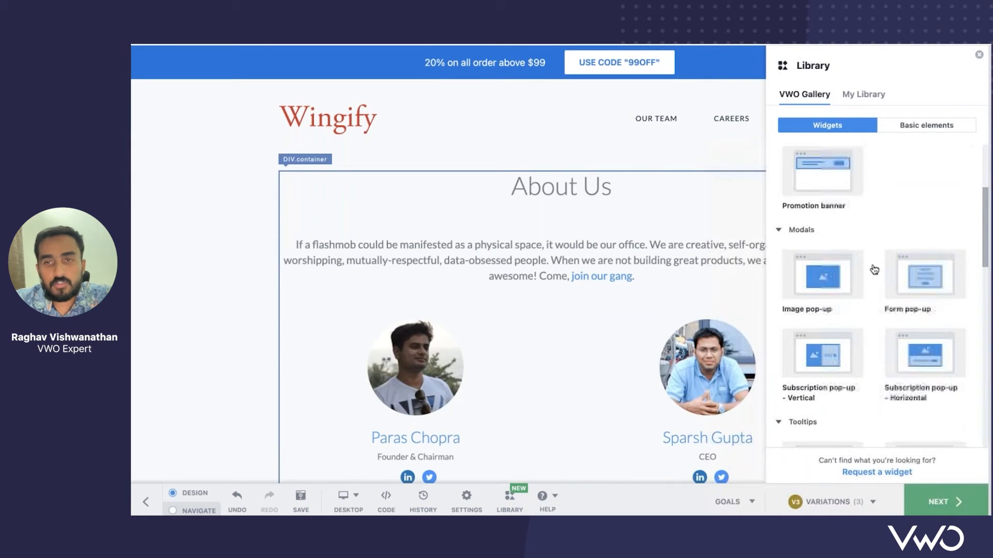
click(809, 273)
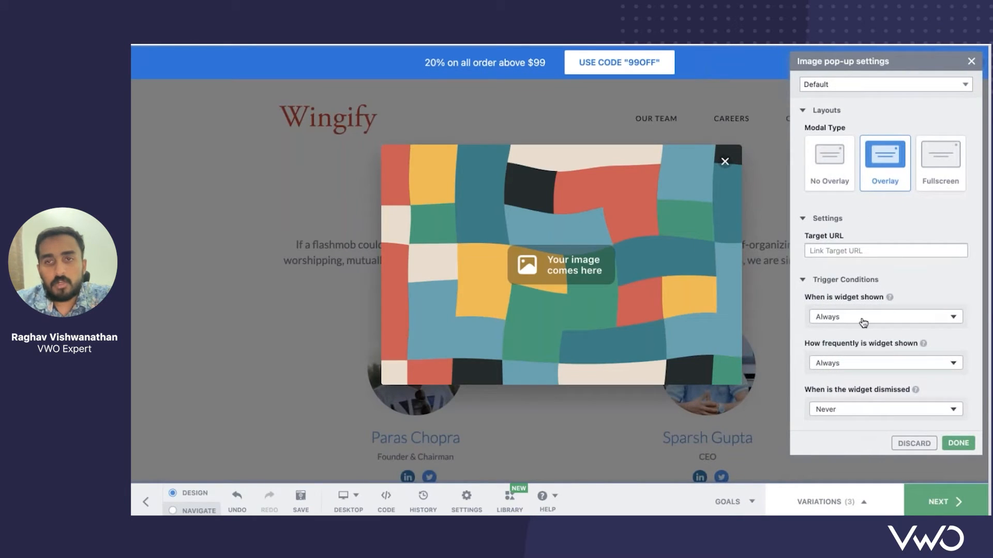
click(862, 317)
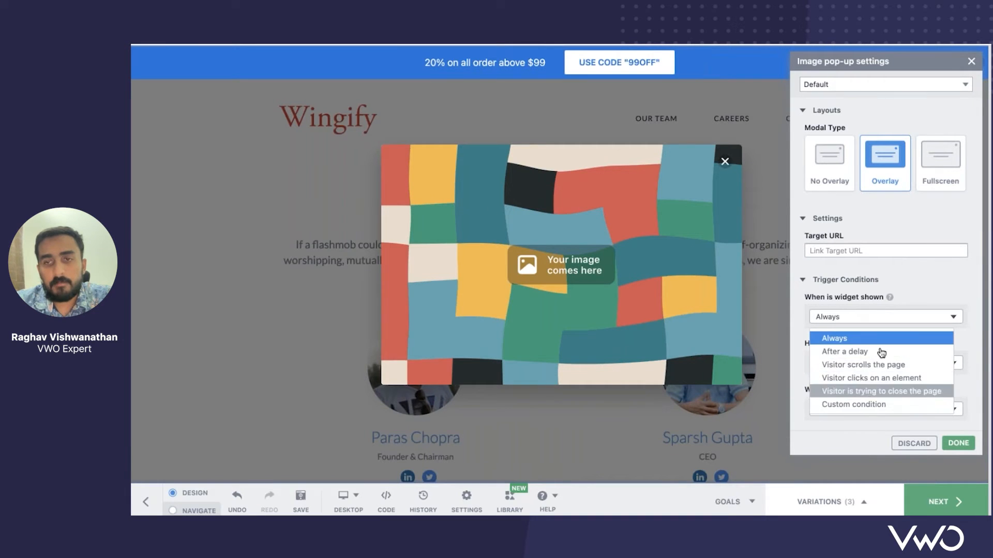
click(948, 290)
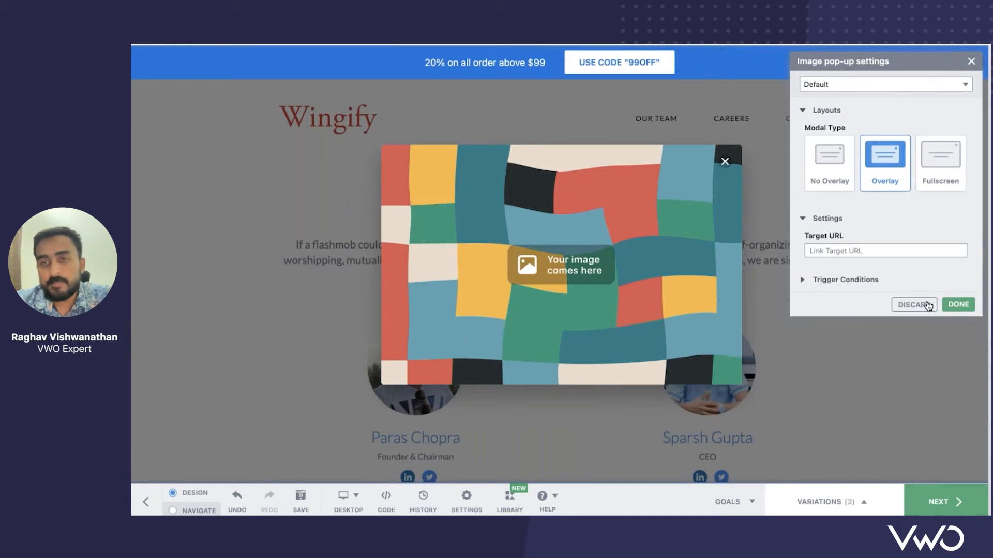
click(915, 305)
Preview the Form pop-up widget from the library on the About Us page and discard it
click(510, 497)
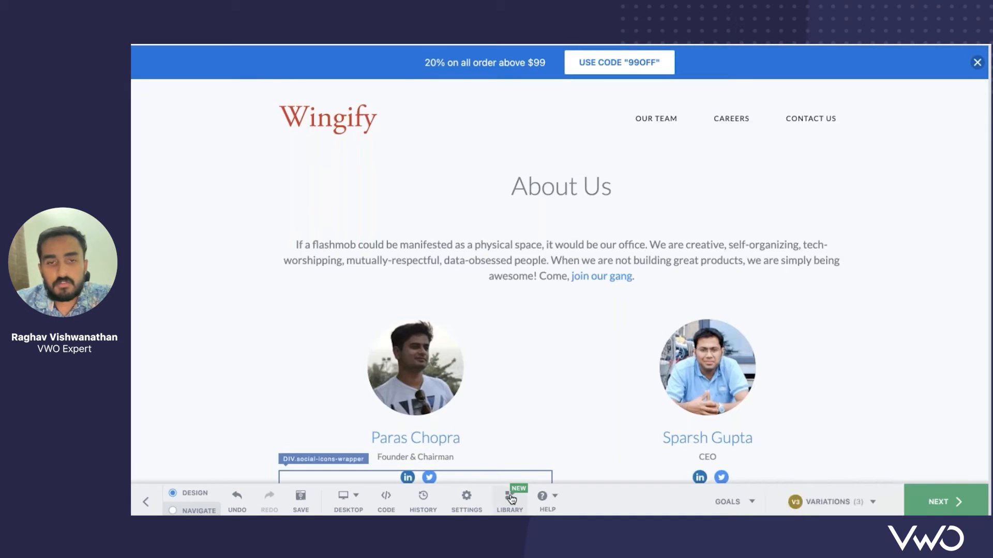
scroll(905, 259, down, 2)
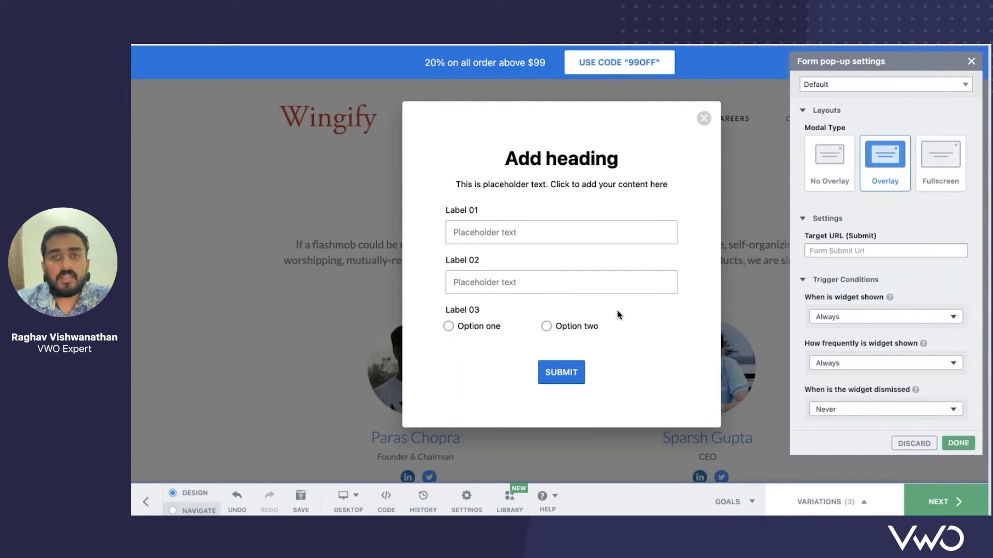
click(914, 443)
Look through the remaining library widgets and add the Click to contact widget to the About Us page
click(509, 498)
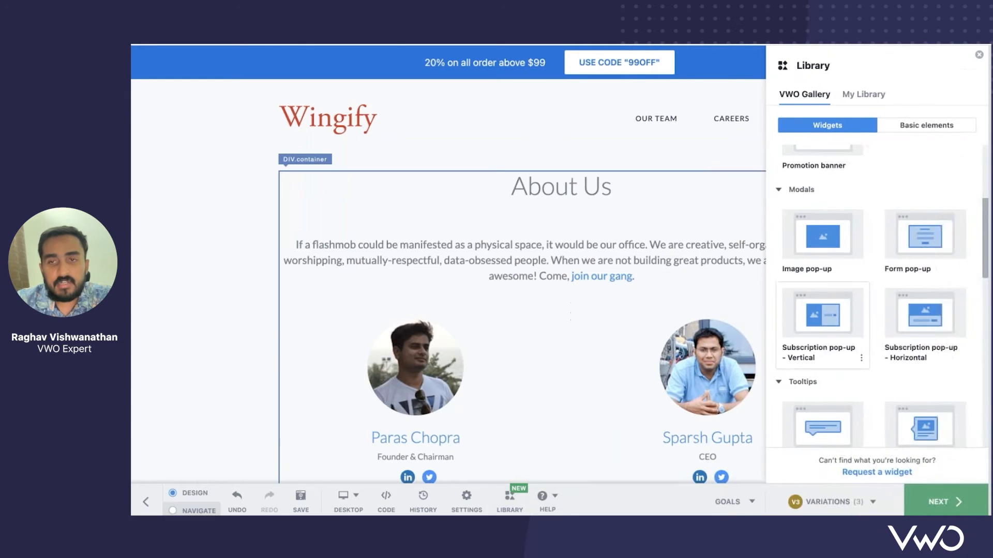
scroll(838, 274, down, 3)
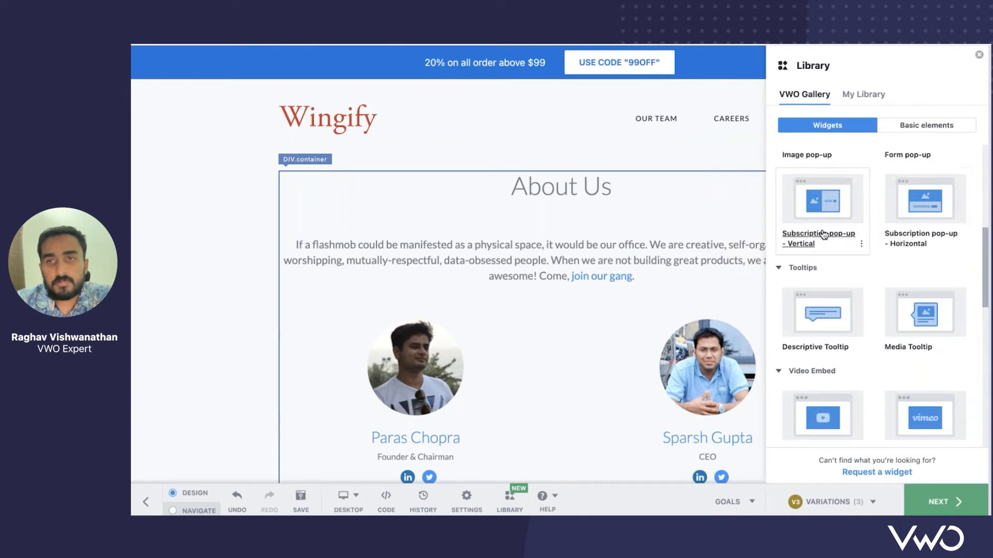
scroll(824, 235, down, 3)
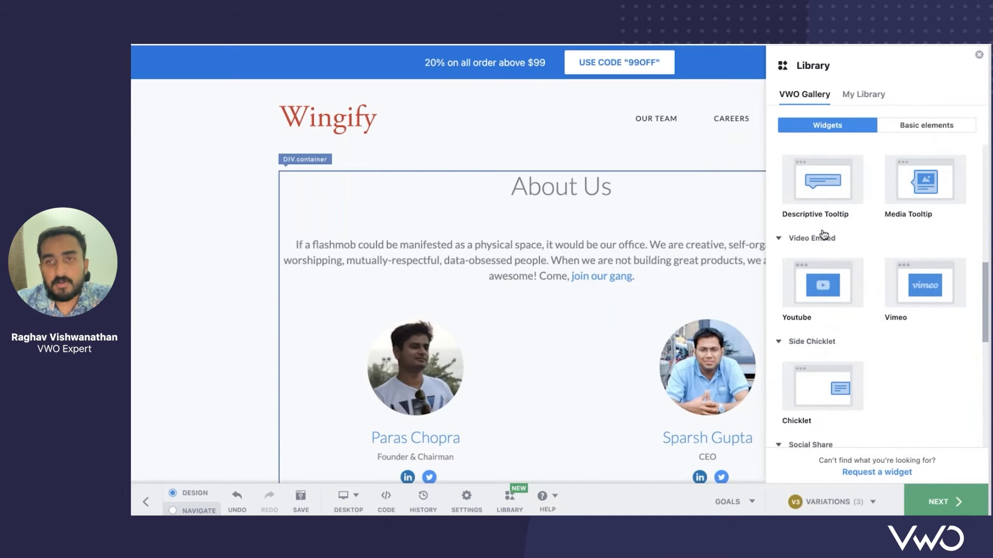
scroll(824, 235, down, 6)
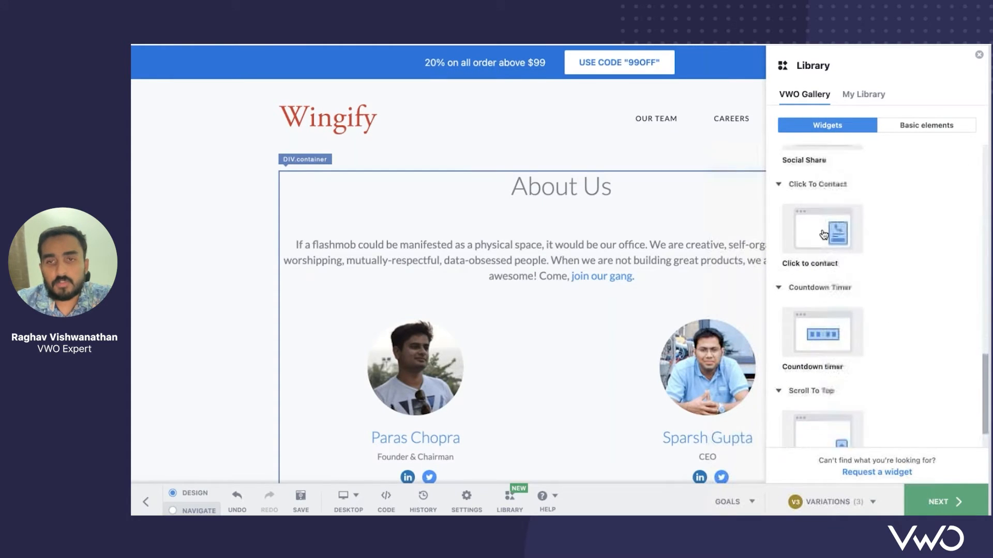
click(824, 209)
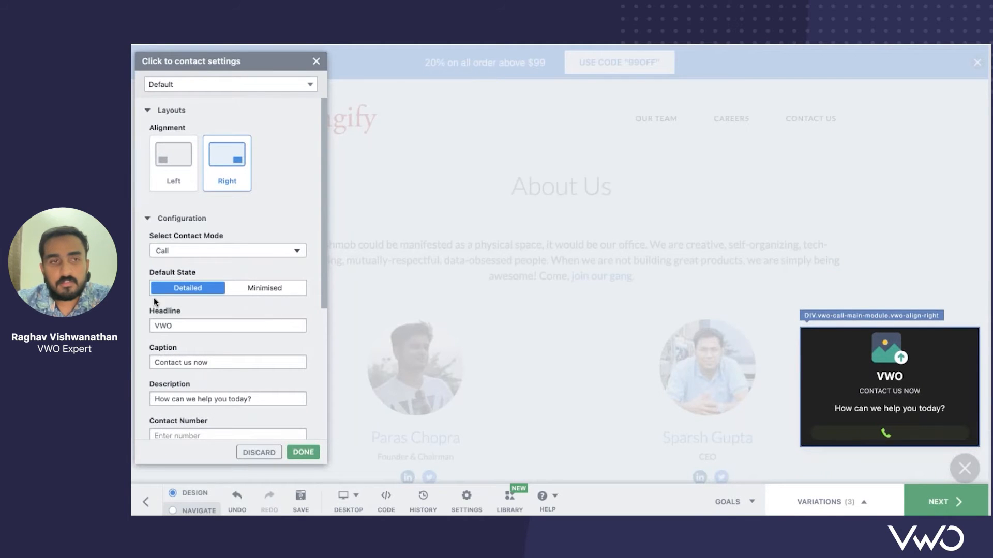
Try the Email contact mode for the click-to-contact widget, set it back to Call, and apply the widget settings
click(217, 250)
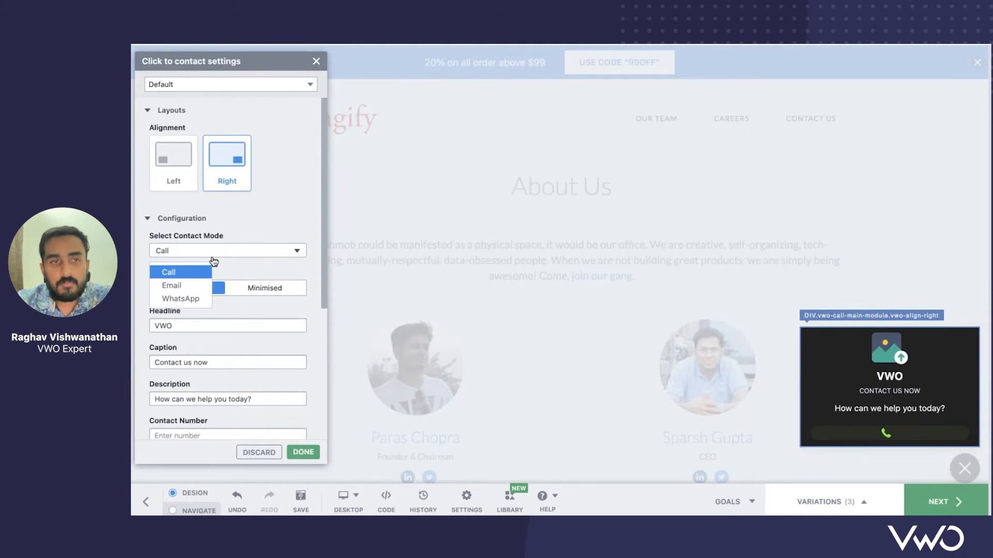
click(188, 285)
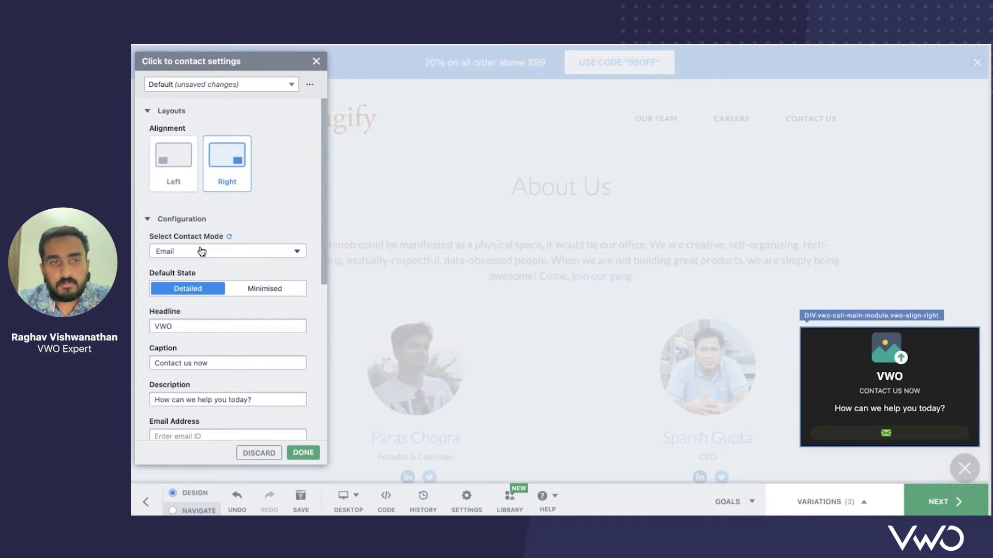
click(201, 251)
click(181, 268)
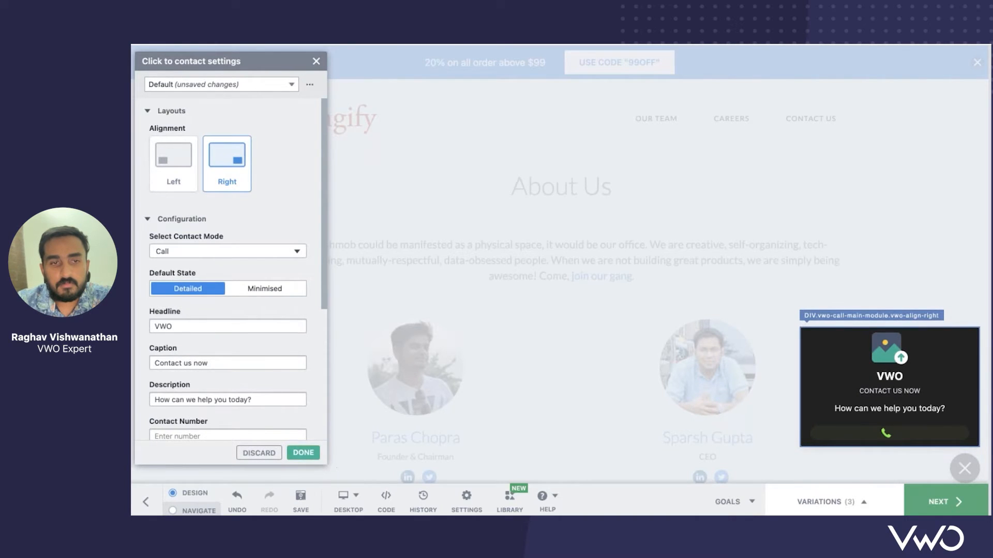
click(303, 452)
Check how the promotion banner and click-to-contact widget appear along the length of the About Us page
scroll(587, 315, down, 5)
scroll(586, 314, up, 8)
scroll(587, 315, down, 4)
scroll(586, 315, down, 10)
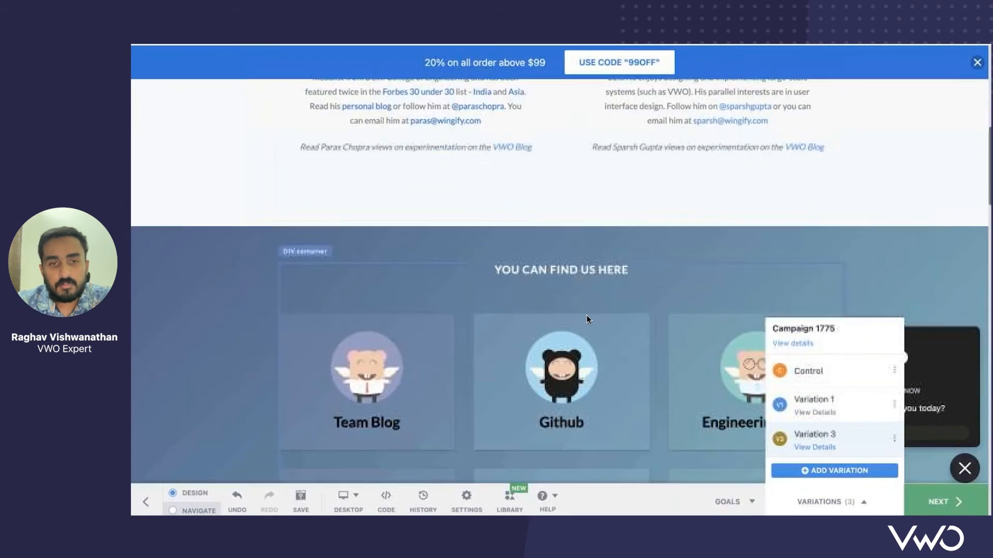
Switch the Variation 3 editor view from desktop to an Android mobile device
scroll(586, 314, up, 10)
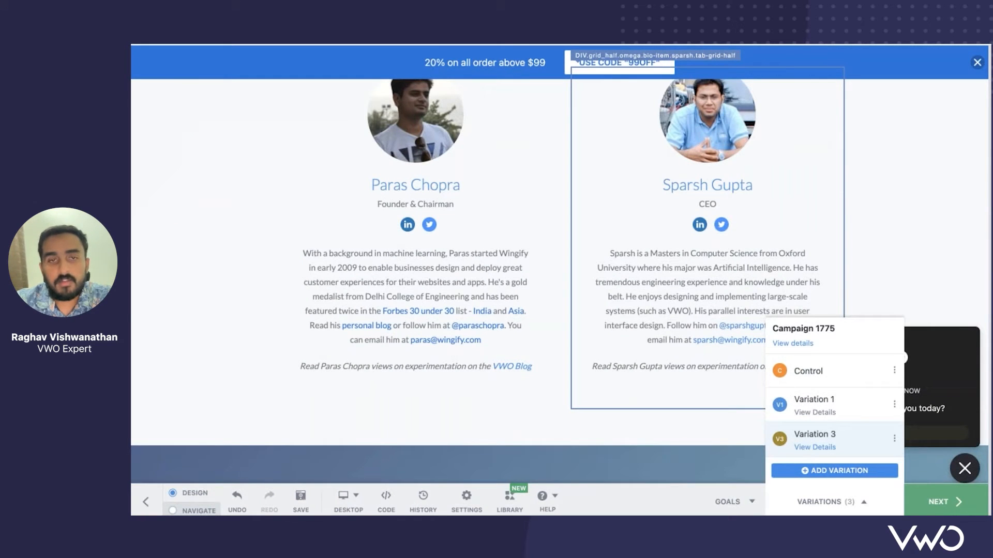
scroll(561, 279, up, 5)
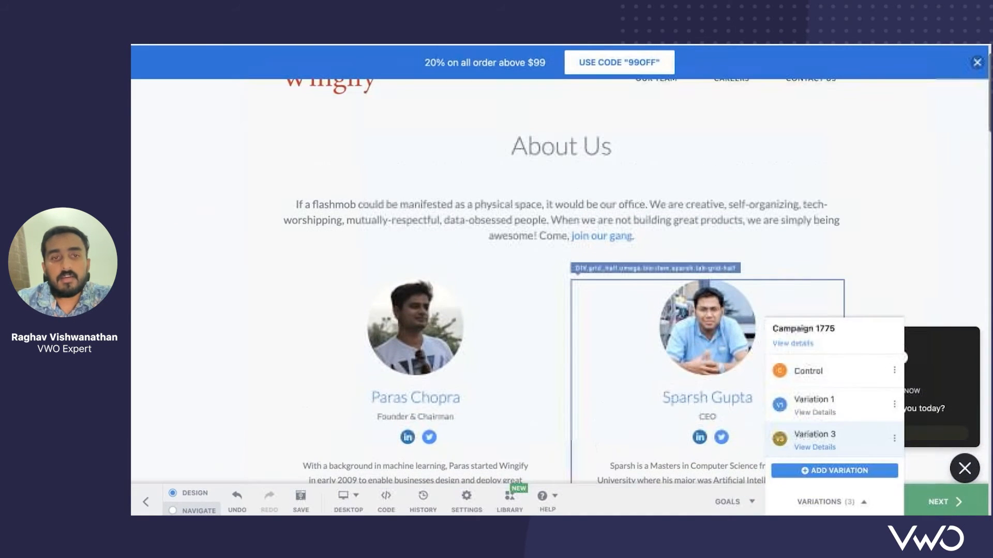
scroll(669, 348, up, 1)
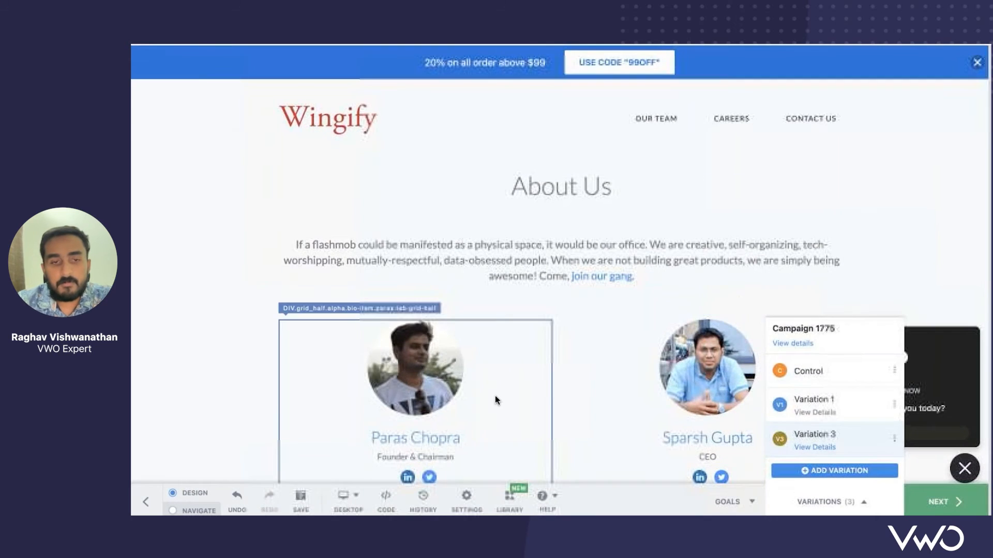
click(345, 497)
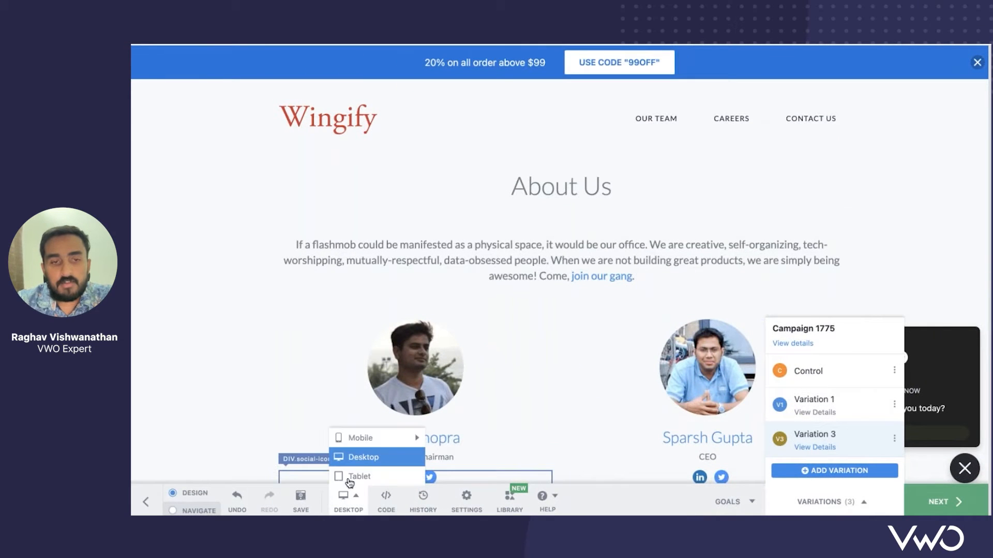
mouse_move(368, 439)
click(460, 458)
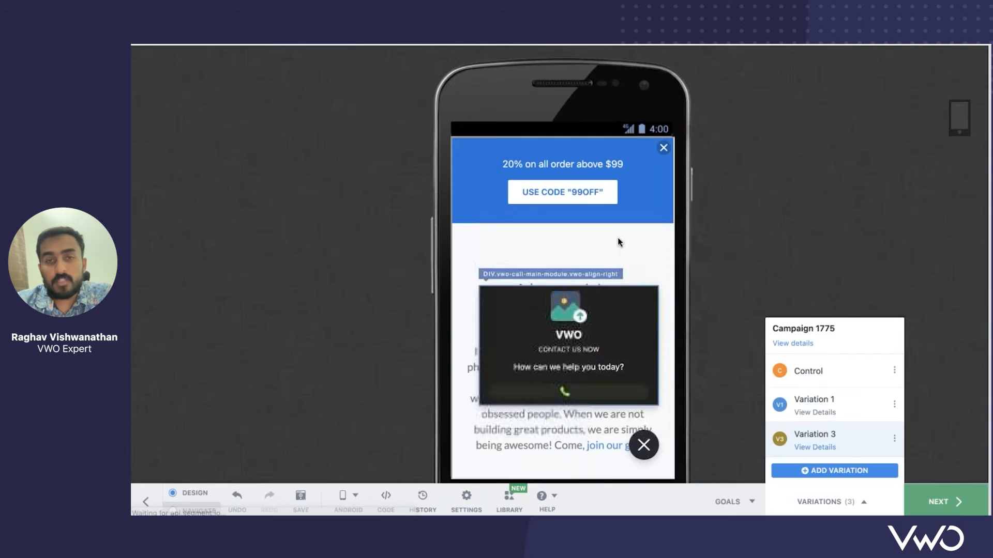
Change the text of the name headline above the CEO title to "VWO Webinar"
scroll(617, 237, down, 6)
scroll(588, 265, down, 2)
click(616, 304)
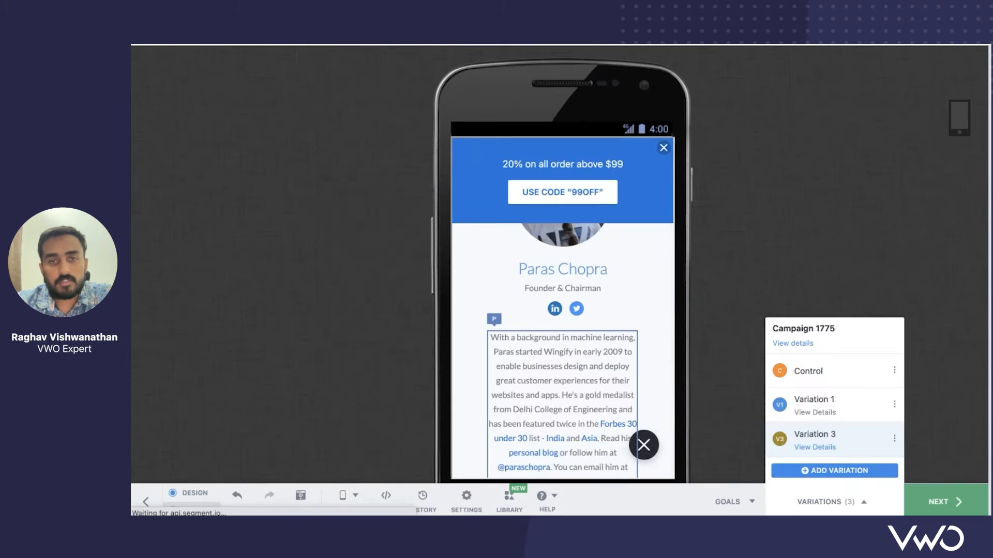
scroll(562, 310, down, 2)
scroll(563, 310, down, 5)
click(563, 370)
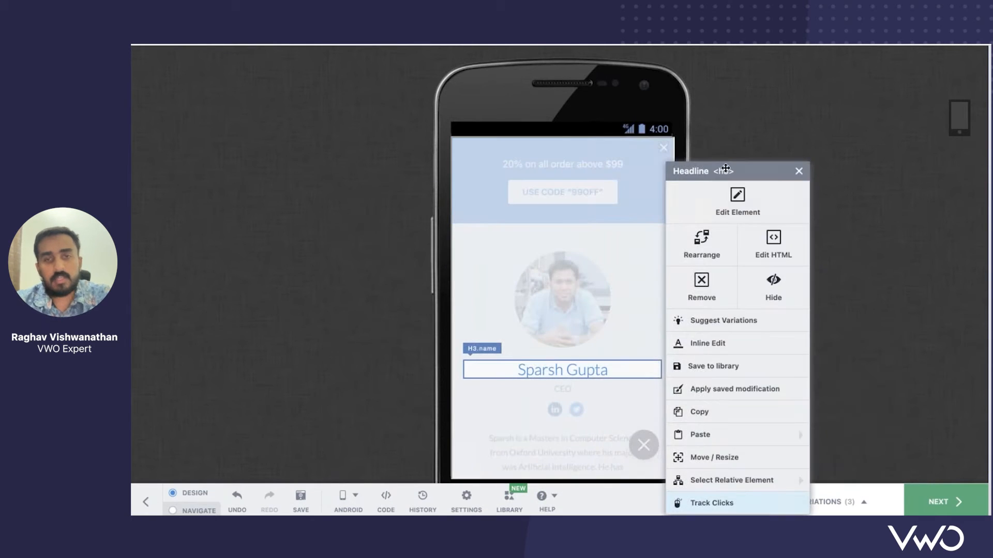
click(732, 219)
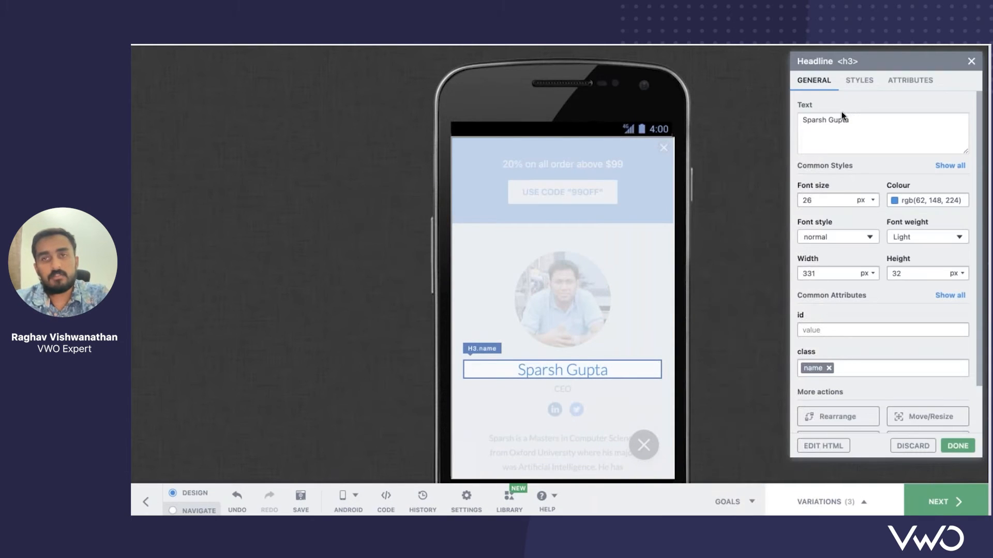
triple_click(841, 112)
text(VWO W)
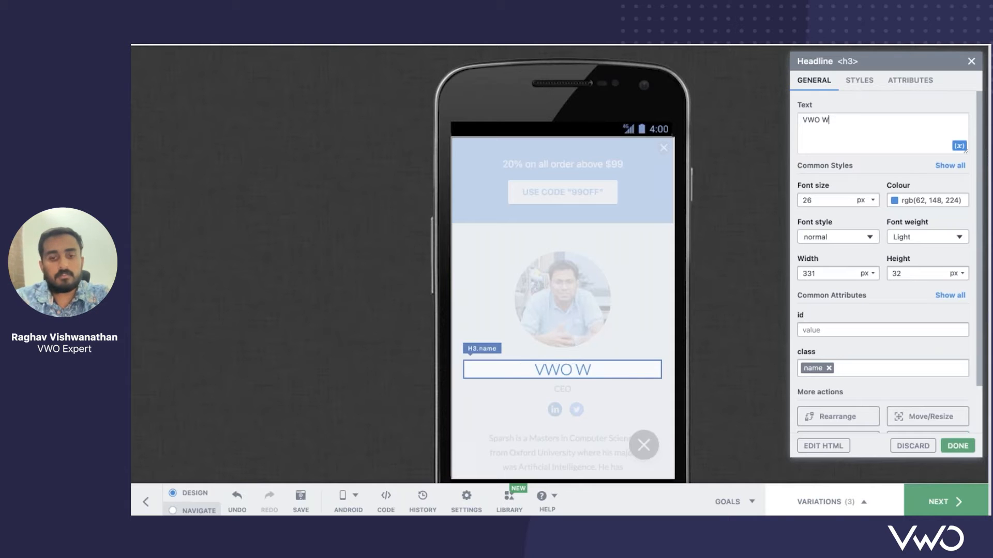
text(ebinar)
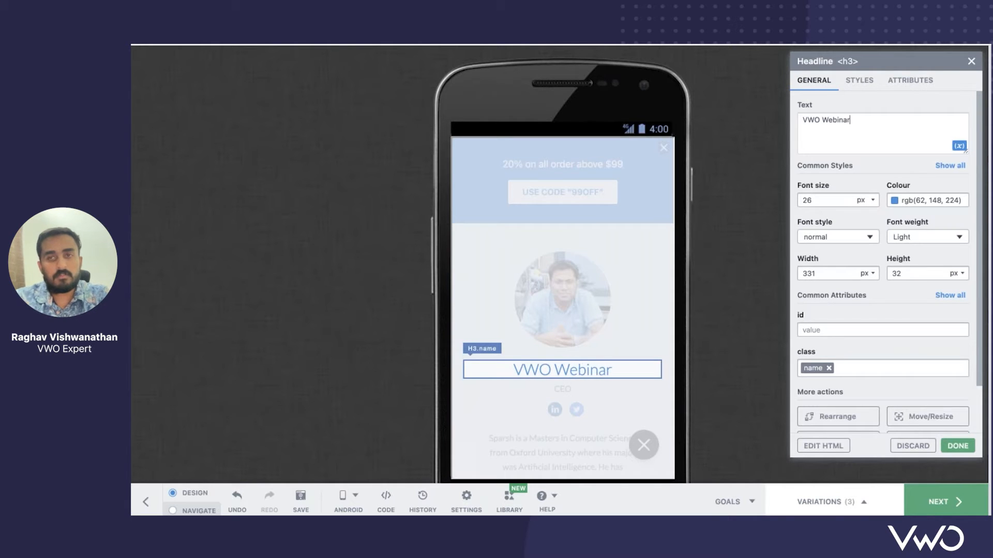
click(956, 447)
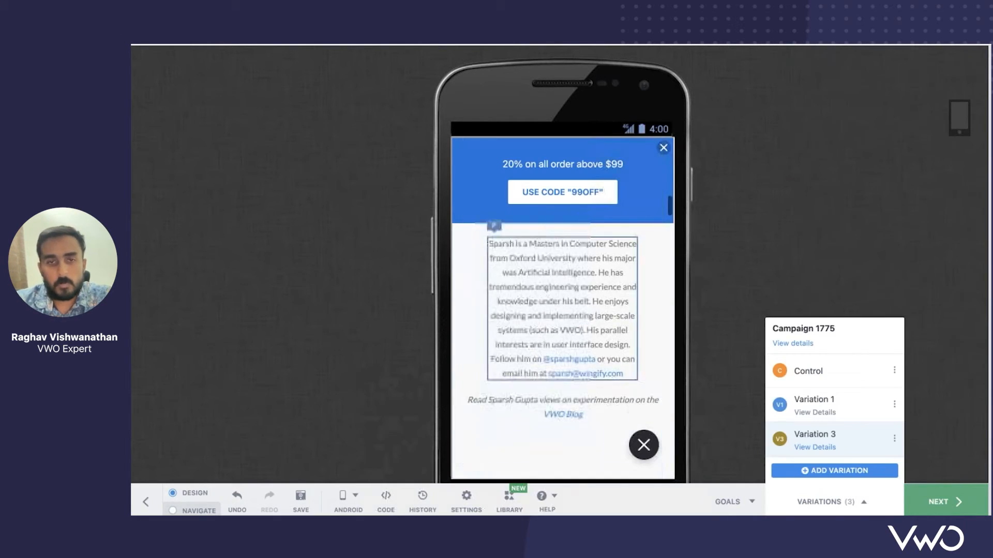
Enable click tracking on the VWO Blog link tile and proceed to the campaign's goals stage
scroll(607, 378, down, 5)
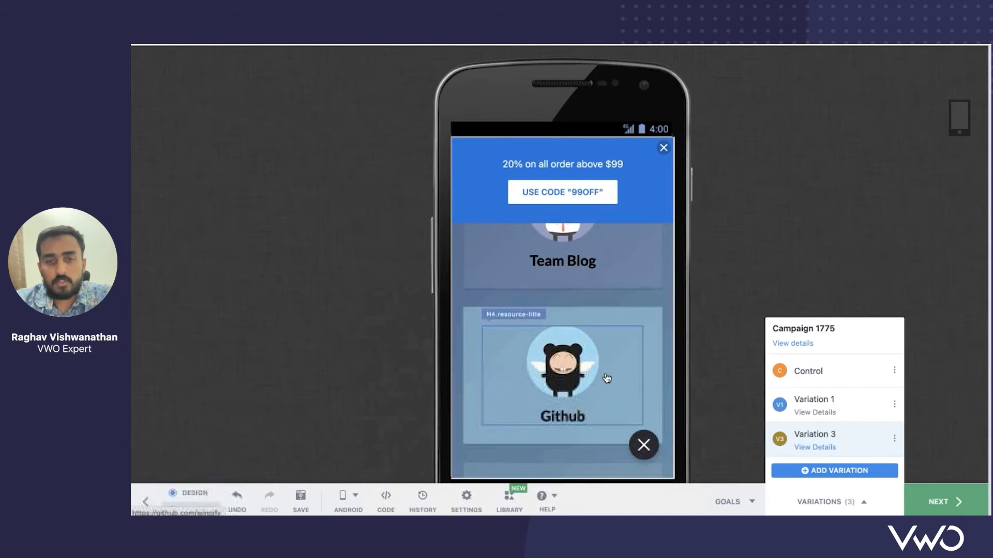
scroll(607, 333, up, 2)
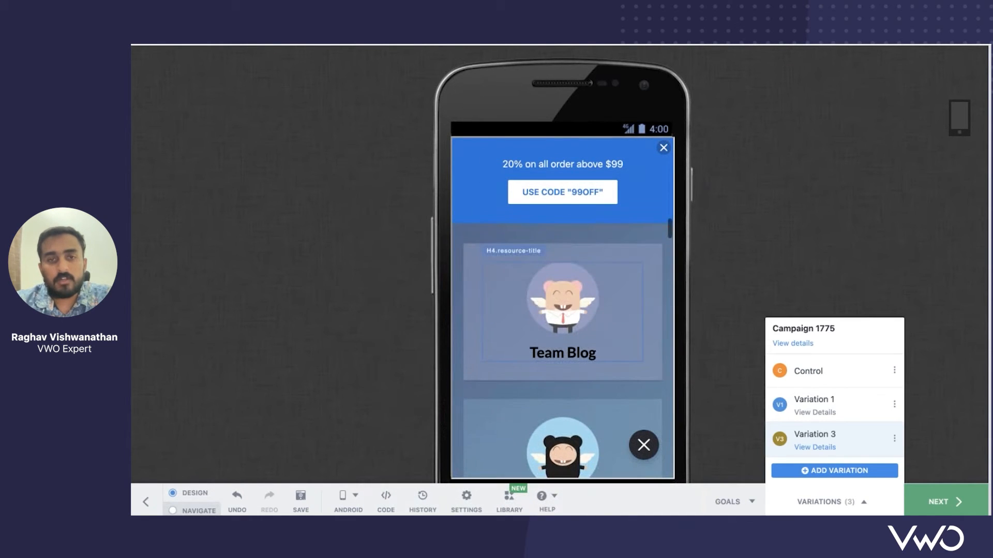
scroll(604, 266, up, 3)
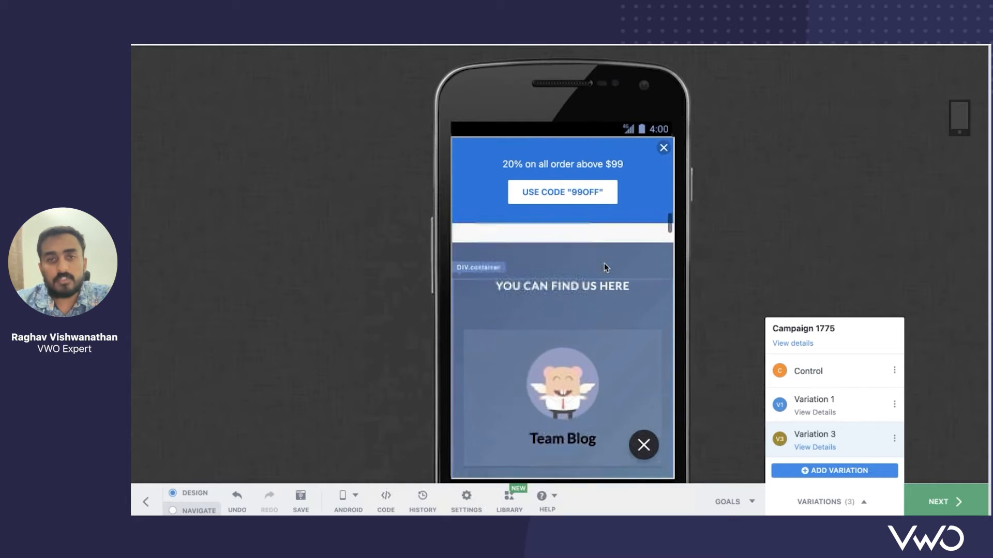
scroll(604, 264, down, 8)
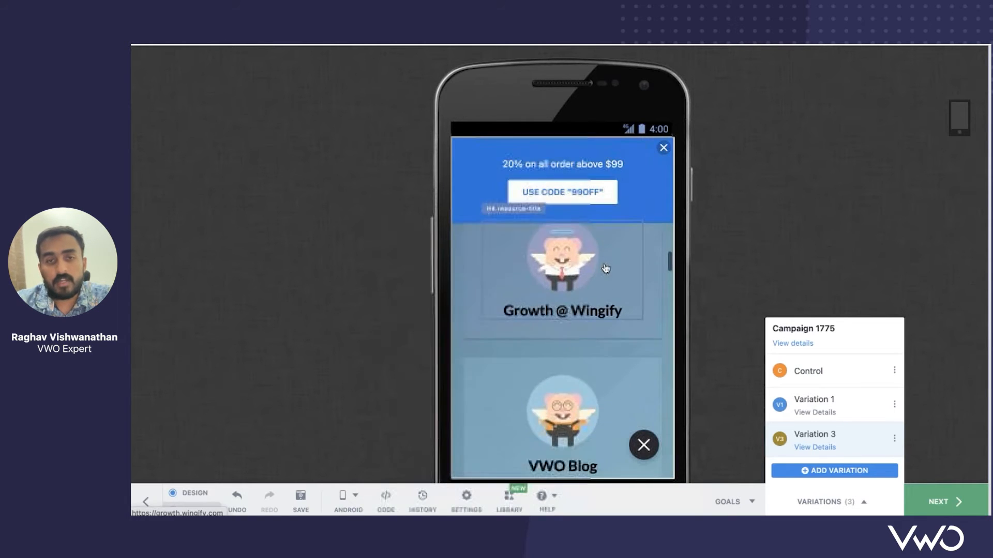
scroll(603, 266, down, 3)
scroll(603, 267, up, 2)
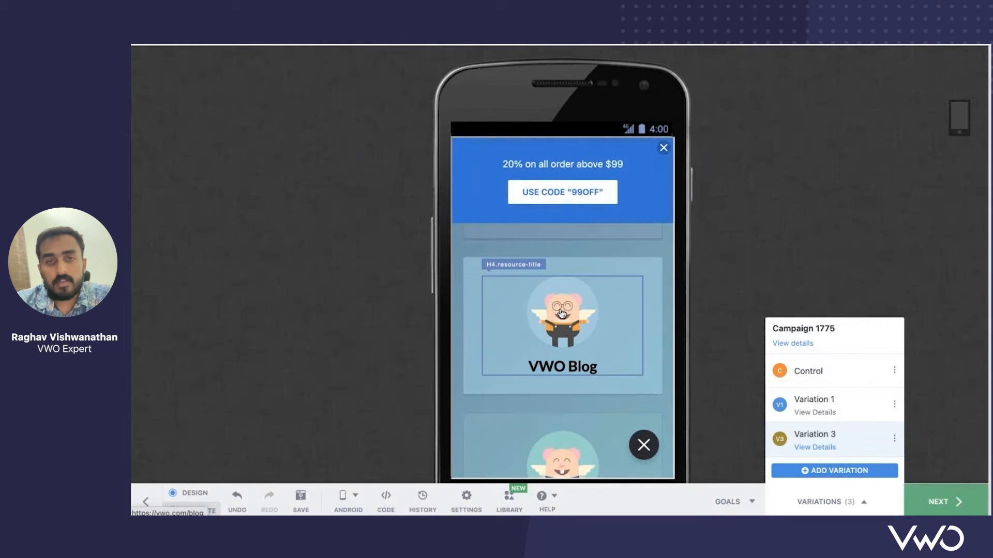
click(472, 313)
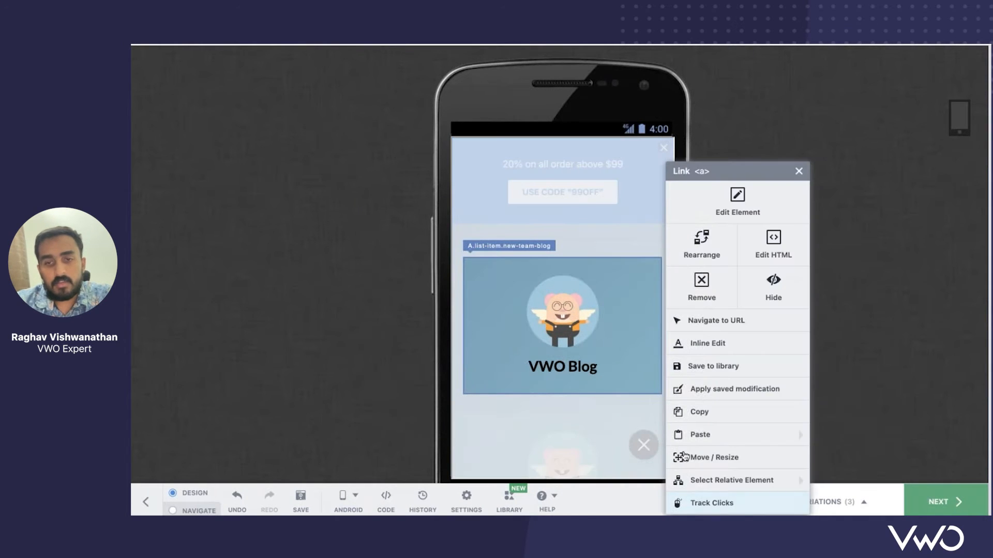
click(736, 504)
click(967, 352)
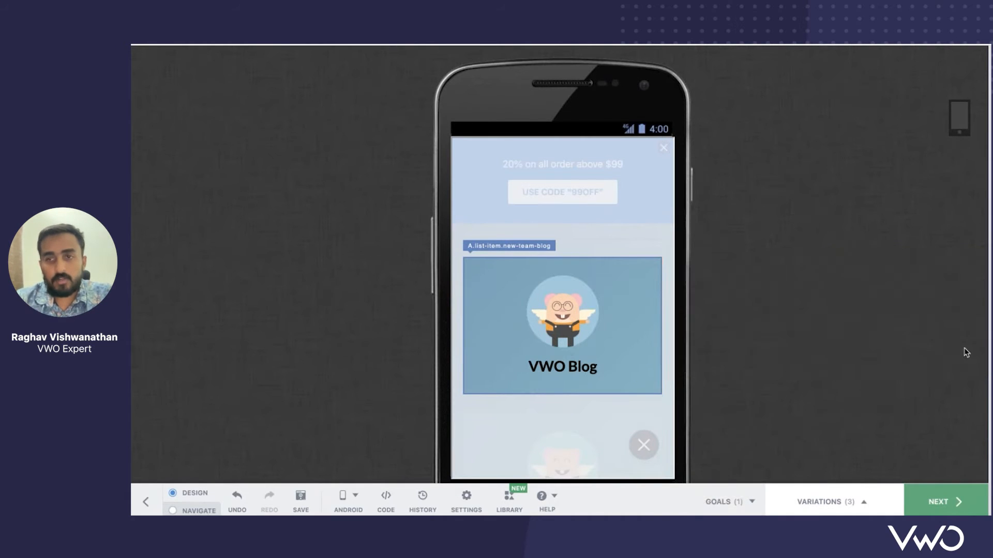
click(937, 503)
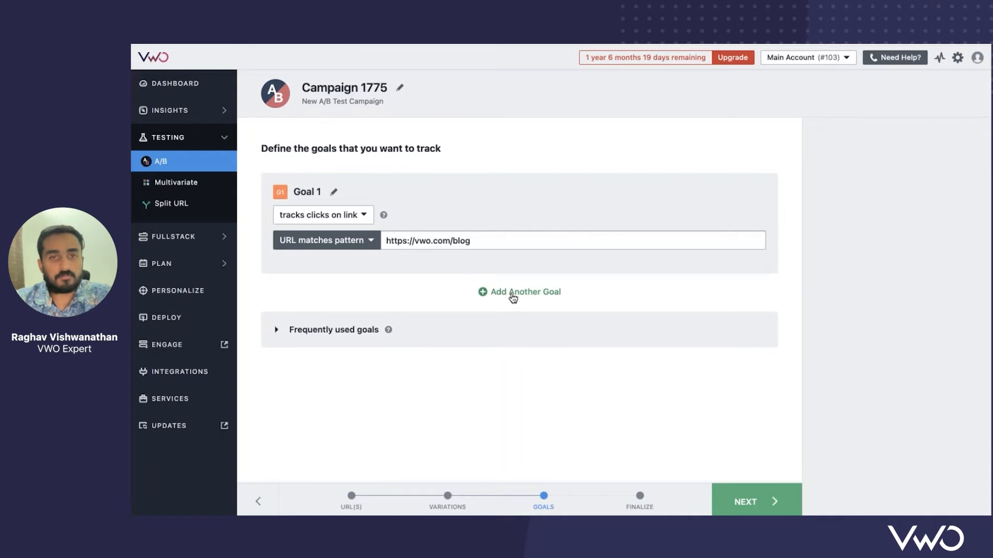
click(513, 292)
click(289, 472)
scroll(522, 307, down, 5)
scroll(523, 307, up, 2)
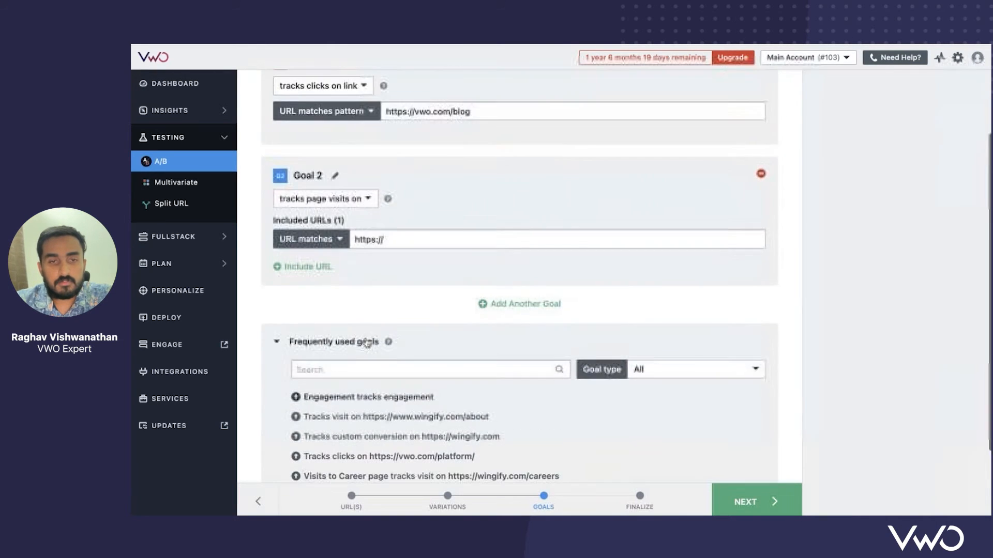
click(522, 310)
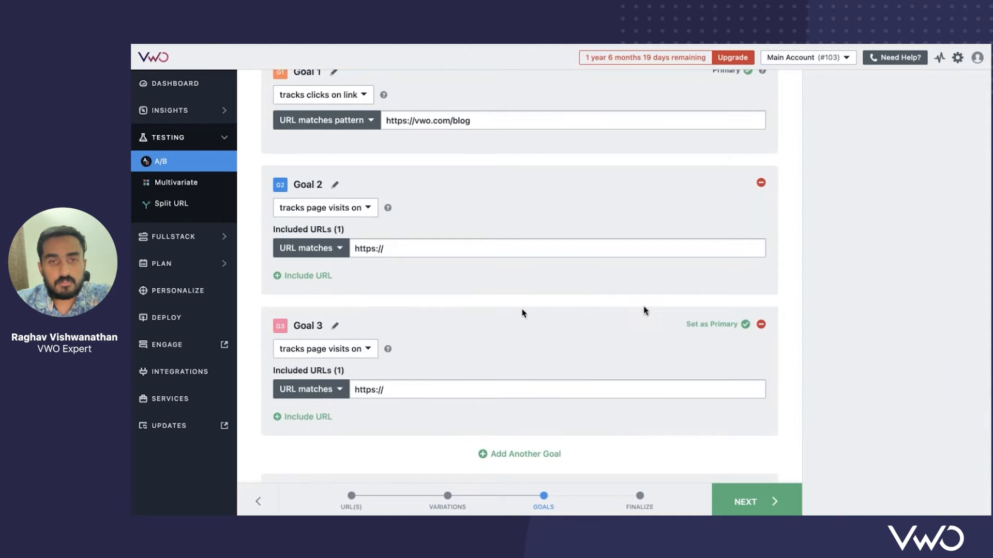
click(760, 324)
click(761, 183)
scroll(483, 191, up, 3)
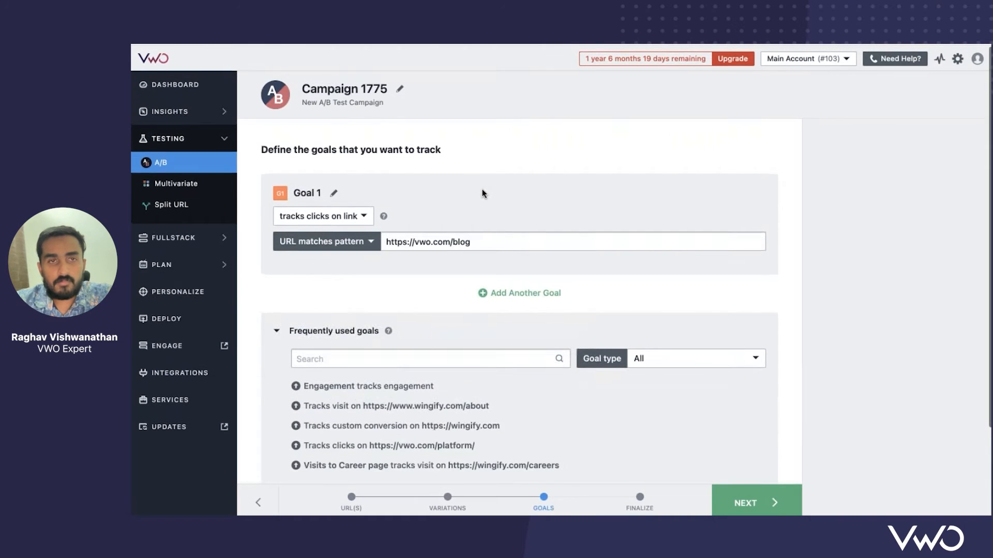
right_click(482, 188)
click(700, 312)
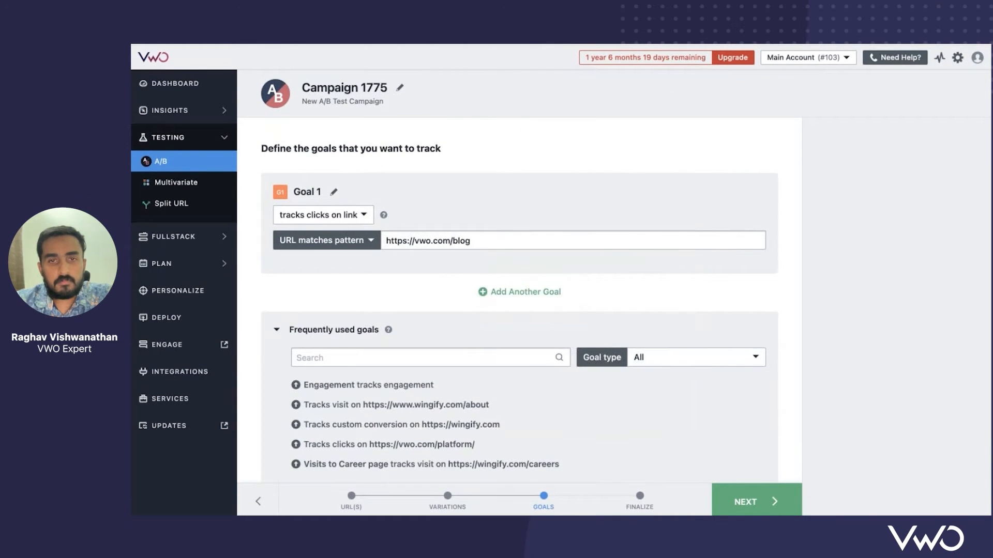
click(525, 291)
click(356, 328)
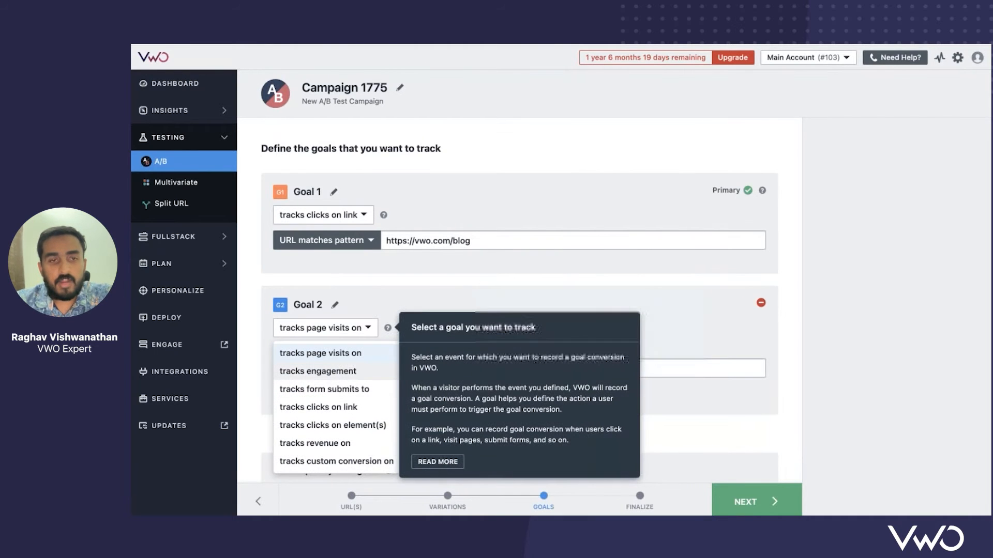
scroll(356, 362, down, 1)
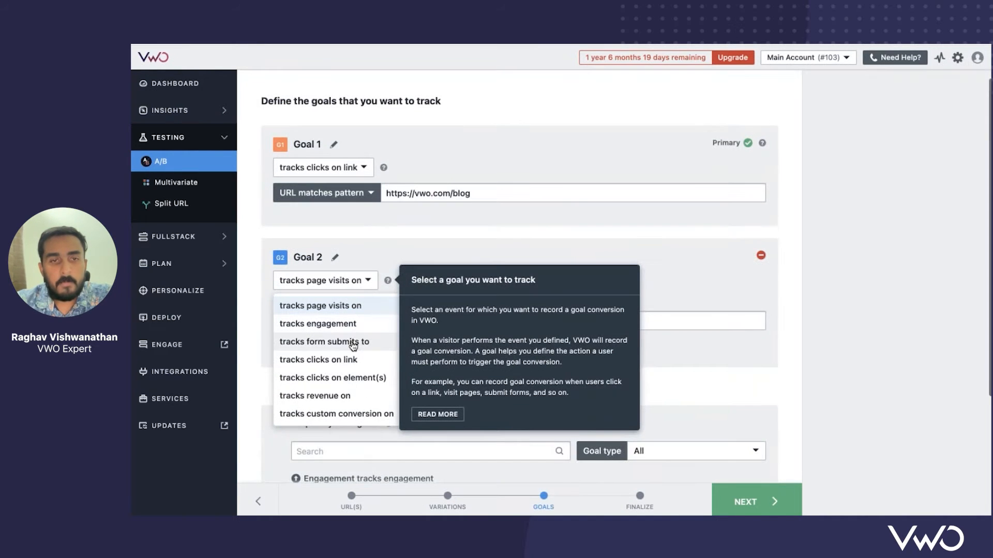
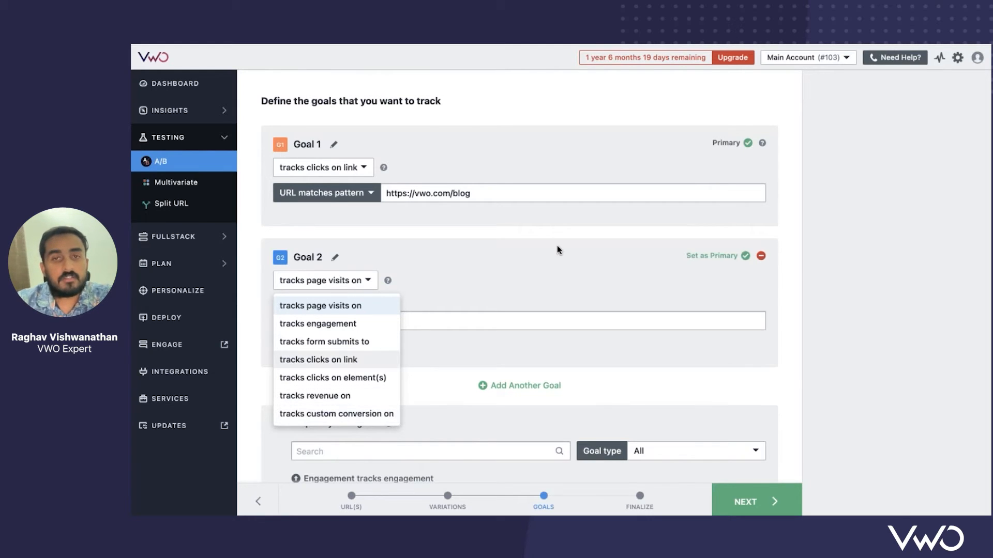
click(356, 307)
click(444, 323)
text(wingify.com/)
click(494, 233)
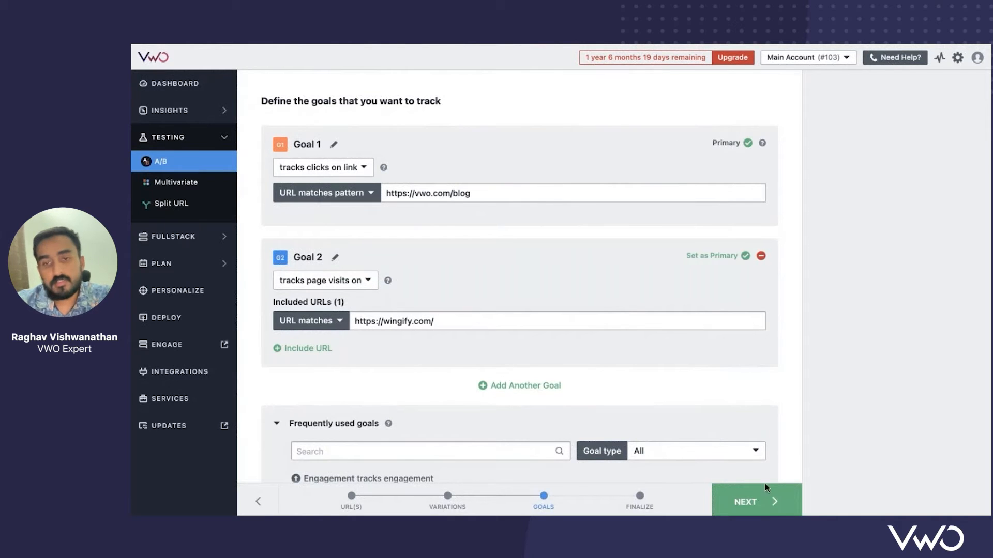
click(770, 500)
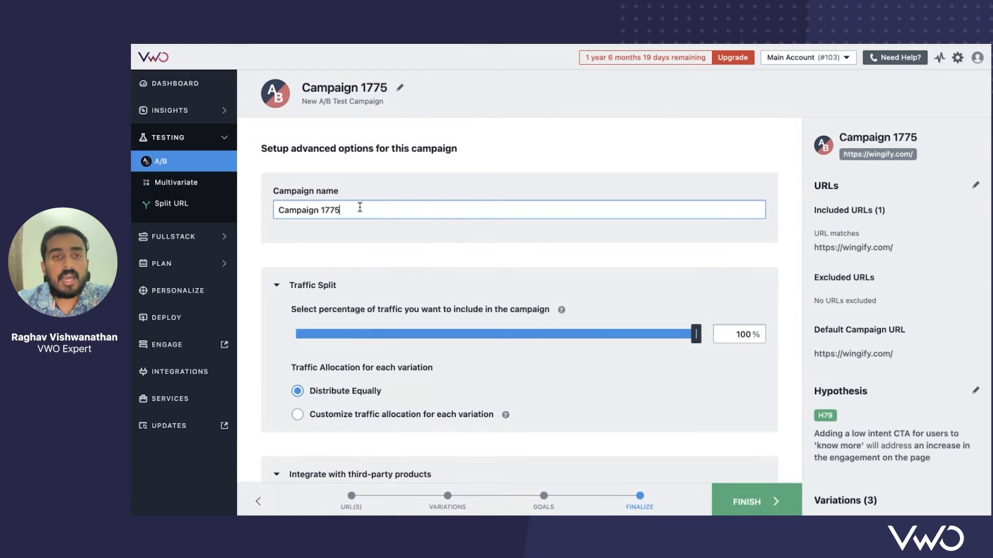
Rename the campaign as "Webinar Test"
key(ctrl+shift+Left)
key(ctrl+shift+Left)
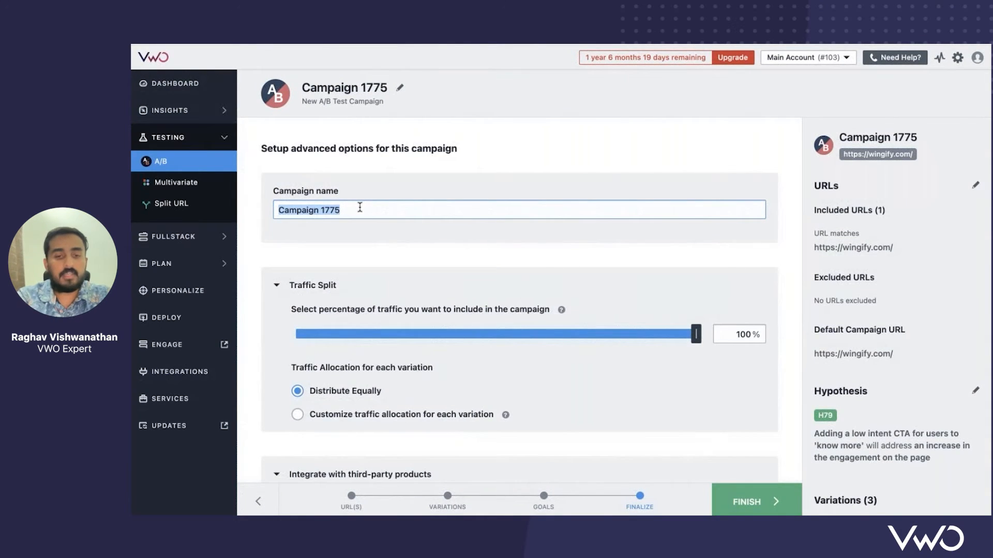
text(Webinar )
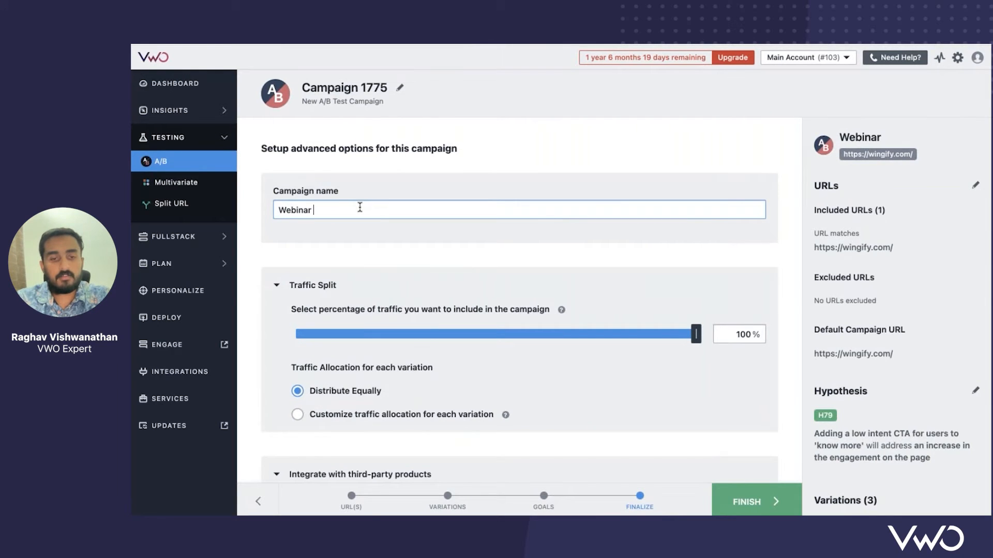
text(Test)
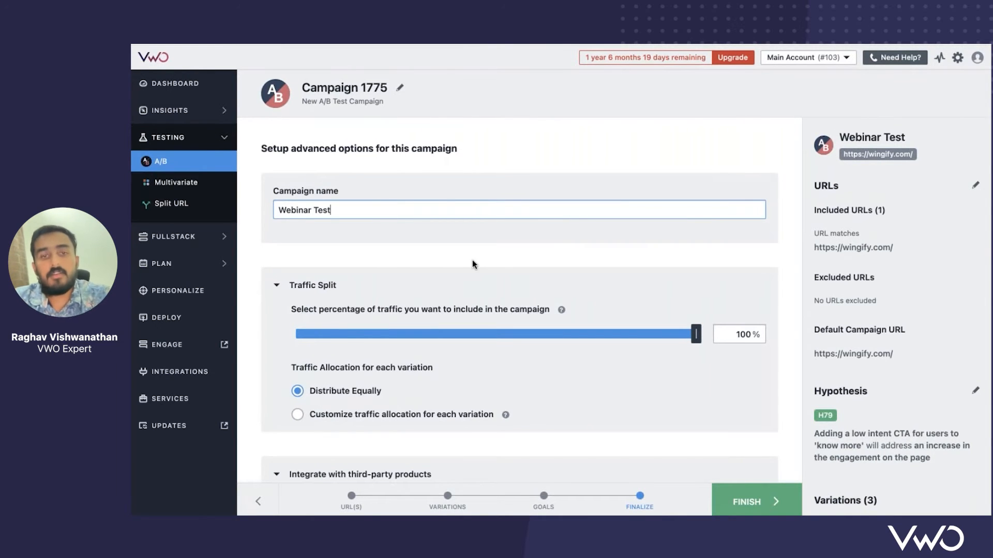
Customize the traffic allocation to 44.5% for Control, 36% for Variation 1 and 19.5% for Variation 3
scroll(473, 260, down, 2)
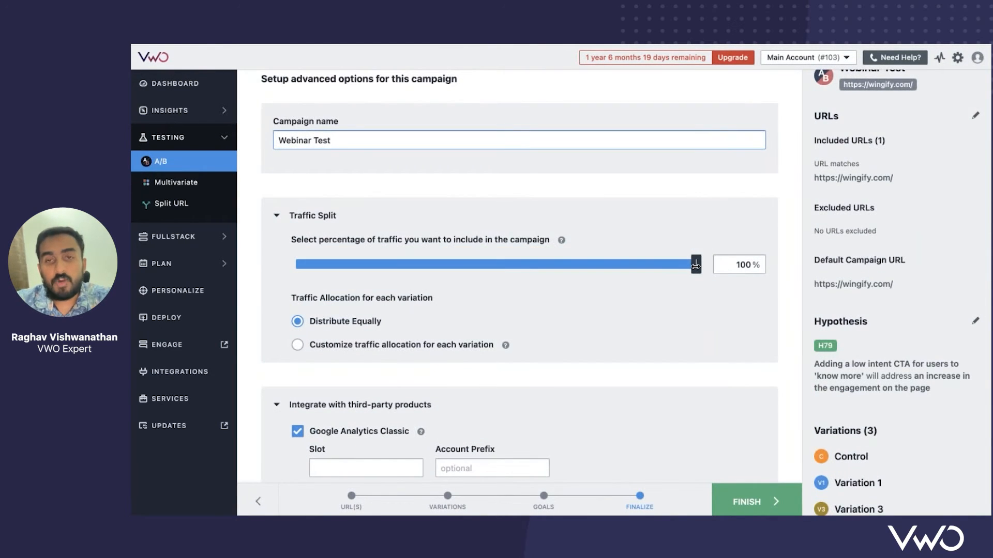
mouse_move(698, 266)
mouse_down()
mouse_move(474, 265)
mouse_move(697, 259)
mouse_up()
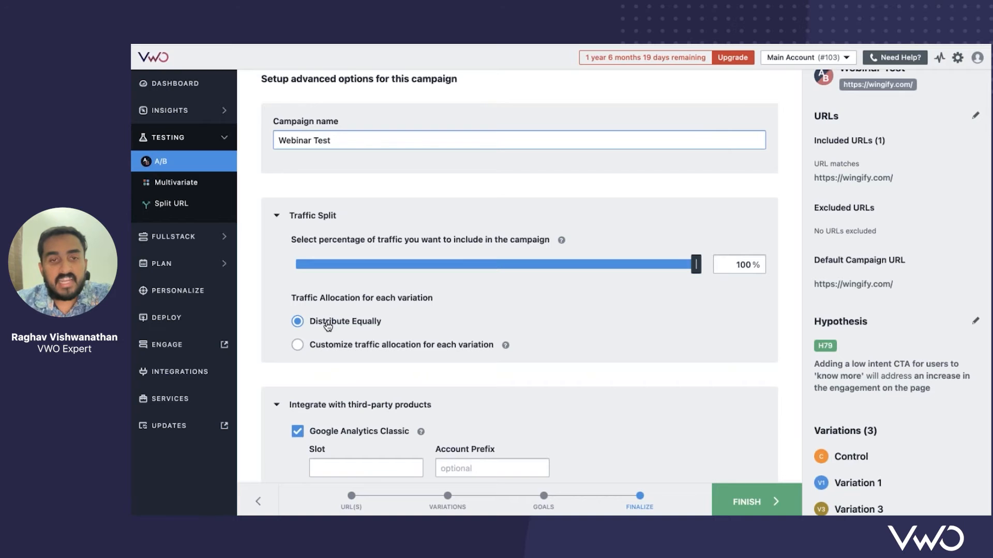
click(327, 349)
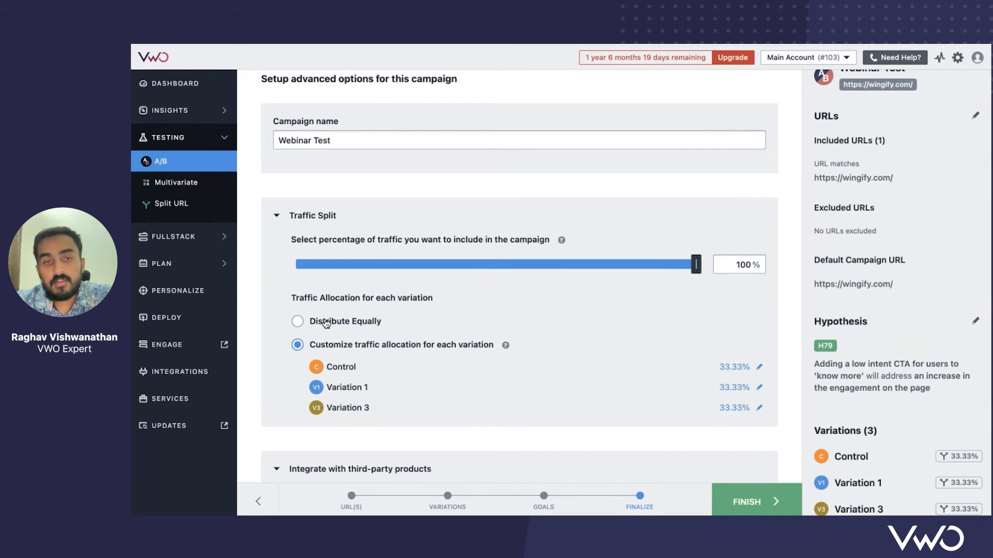
click(734, 366)
drag(413, 357, 486, 357)
drag(400, 400, 424, 399)
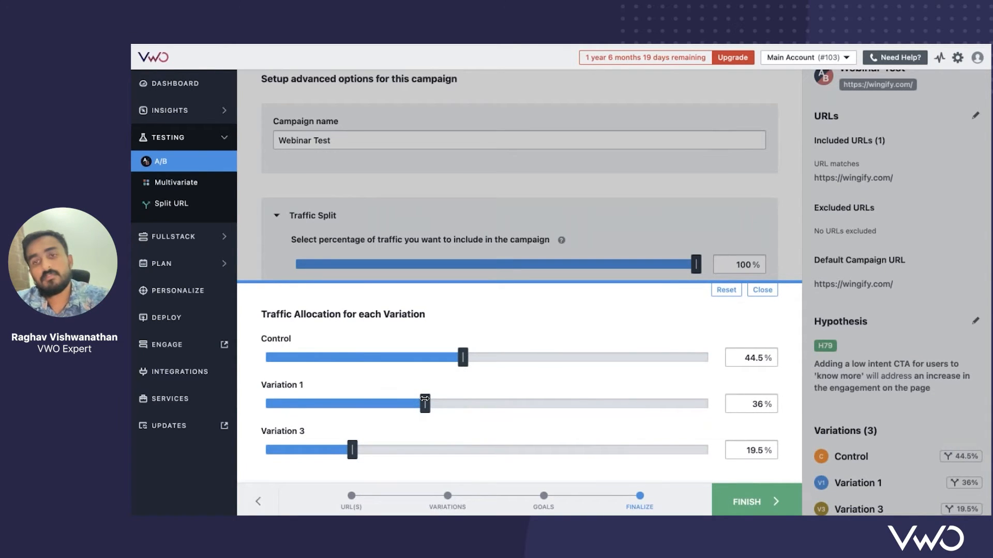
click(762, 289)
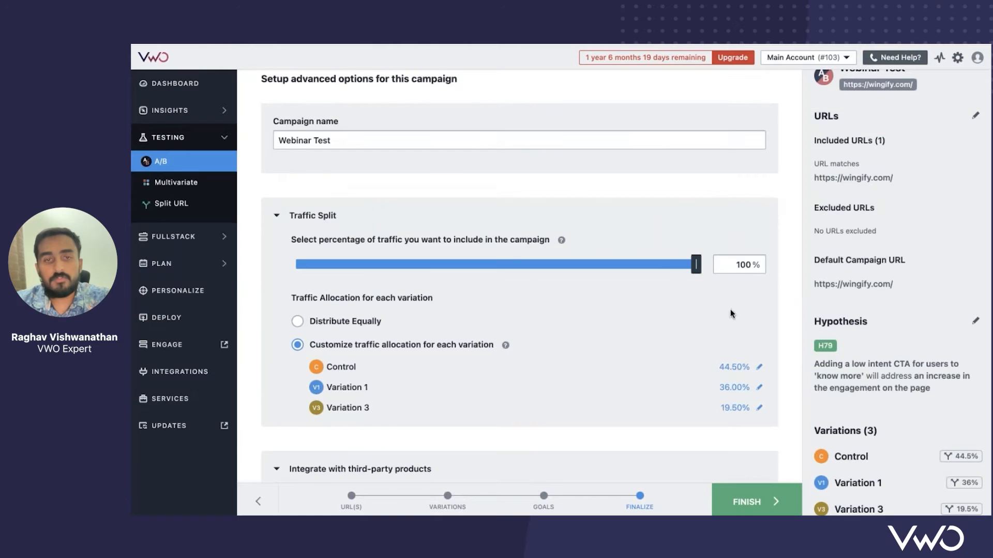
Turn off the Google Analytics Classic, Google Tag Manager, Google Universal Analytics, Heap and Mixpanel integrations for the campaign
scroll(461, 358, down, 5)
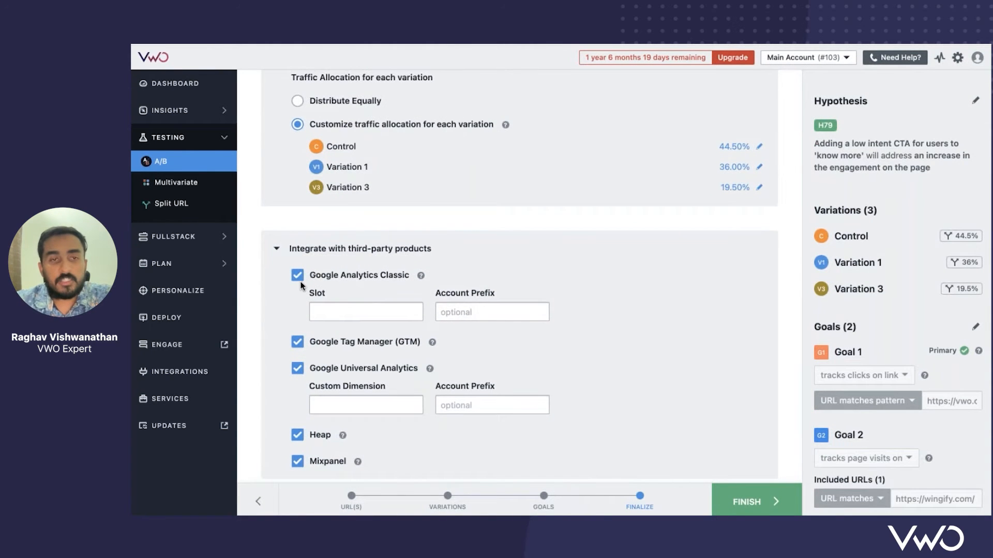
click(298, 280)
click(299, 303)
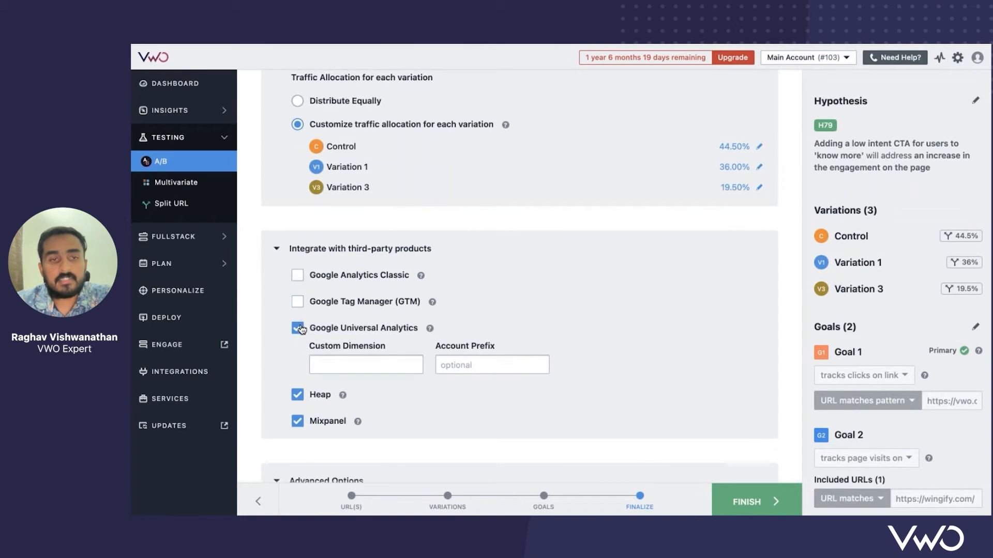
click(299, 330)
click(298, 356)
click(300, 382)
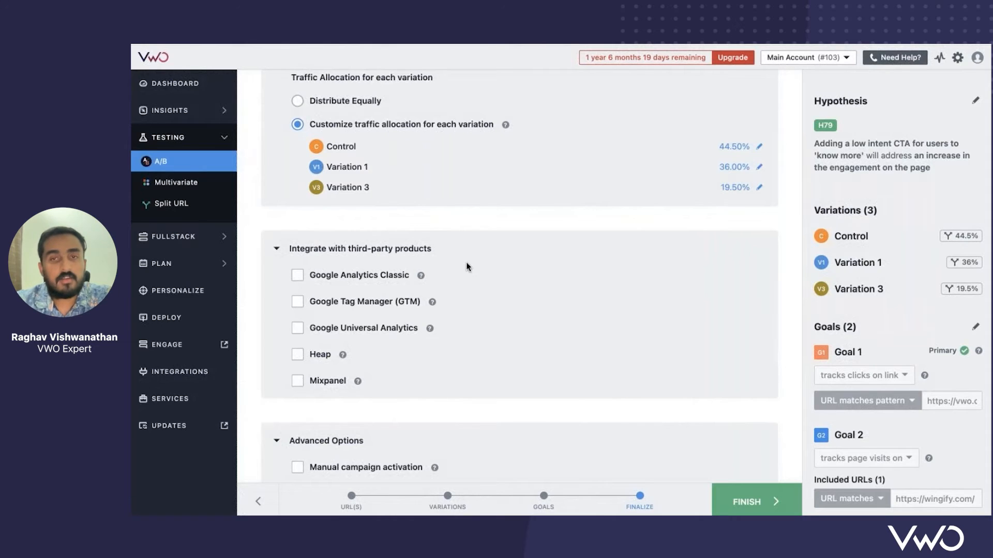
scroll(490, 345, down, 6)
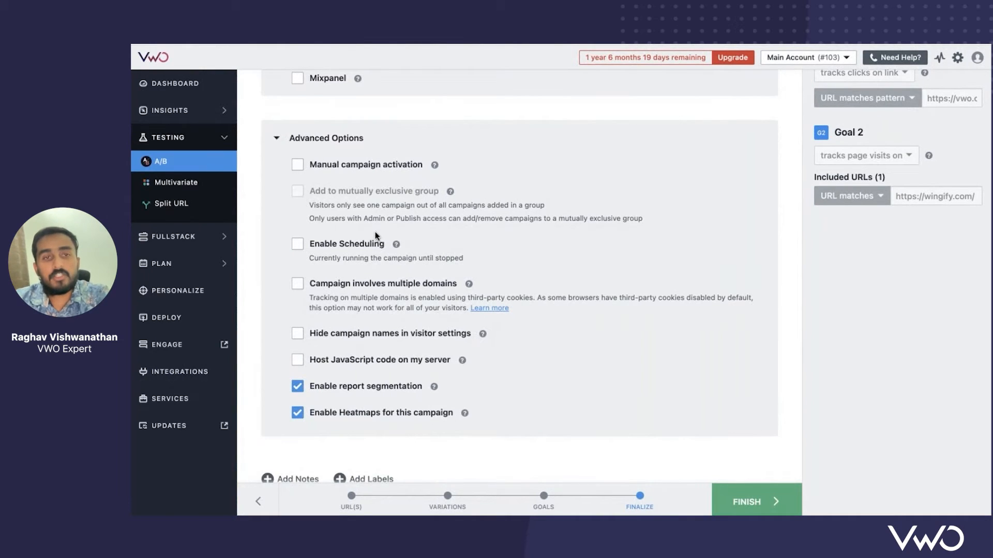
click(297, 246)
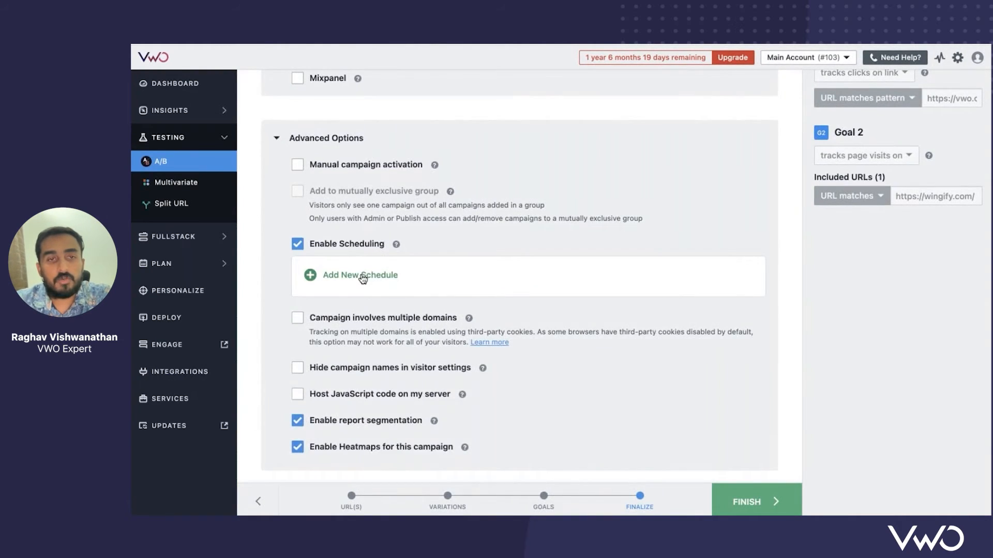
click(363, 278)
click(363, 284)
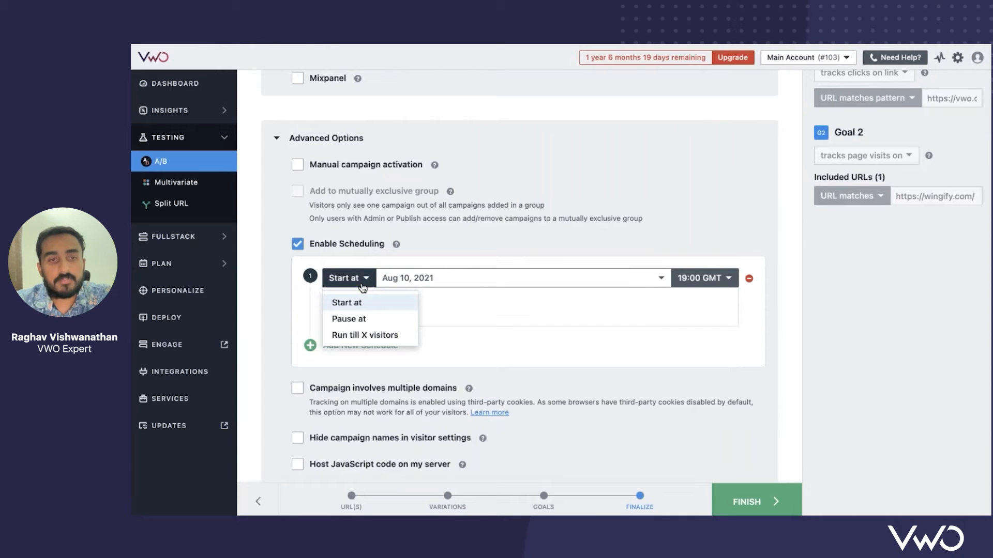
click(297, 244)
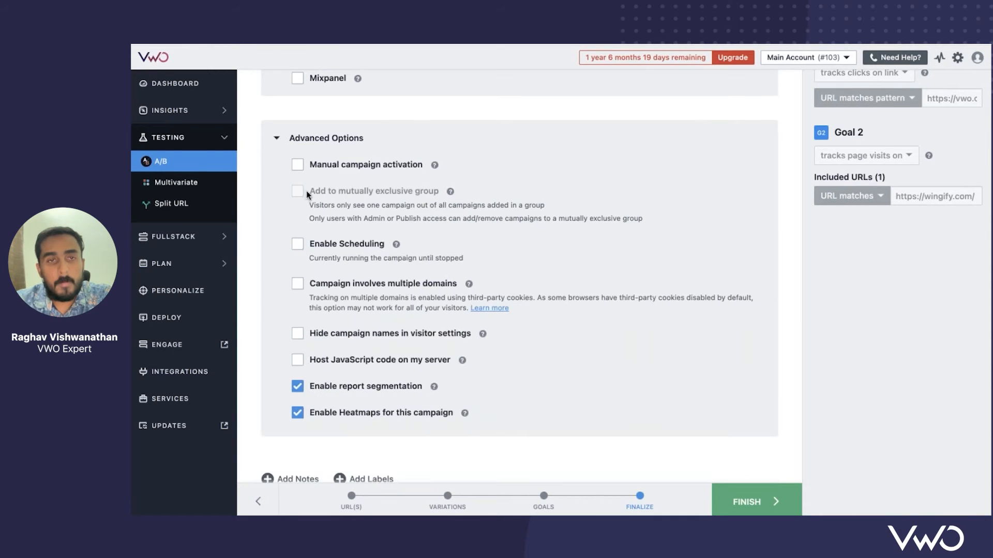
triple_click(365, 193)
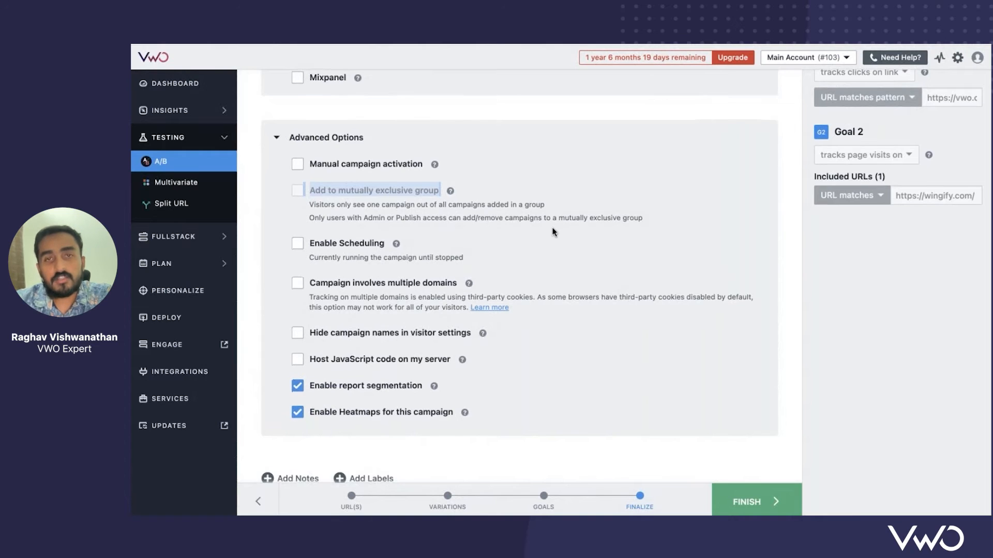
scroll(554, 232, down, 2)
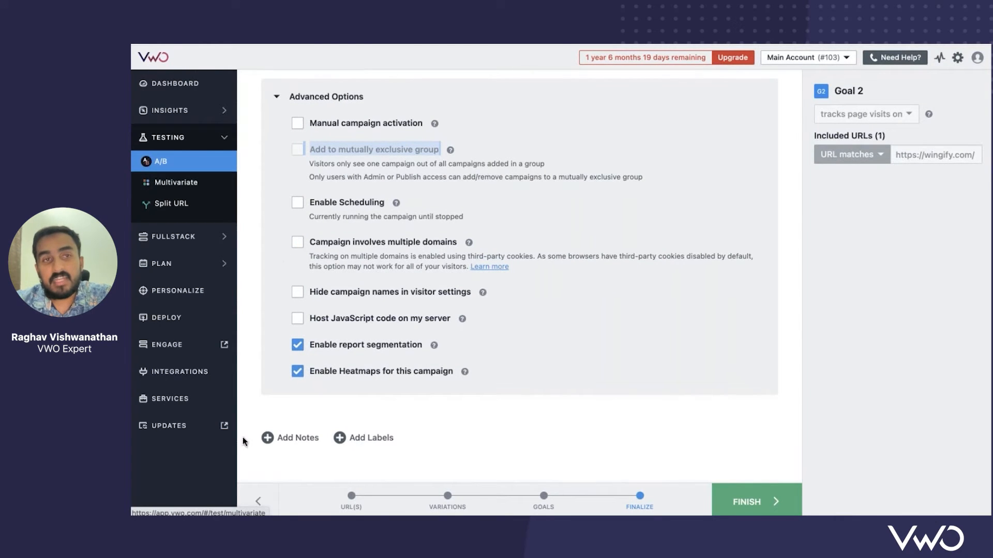
click(226, 140)
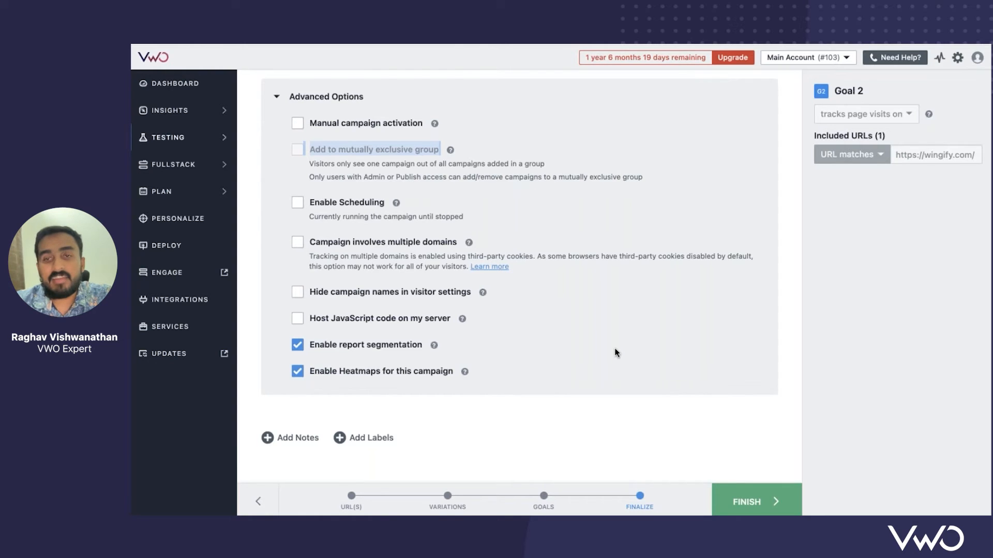
scroll(615, 353, up, 15)
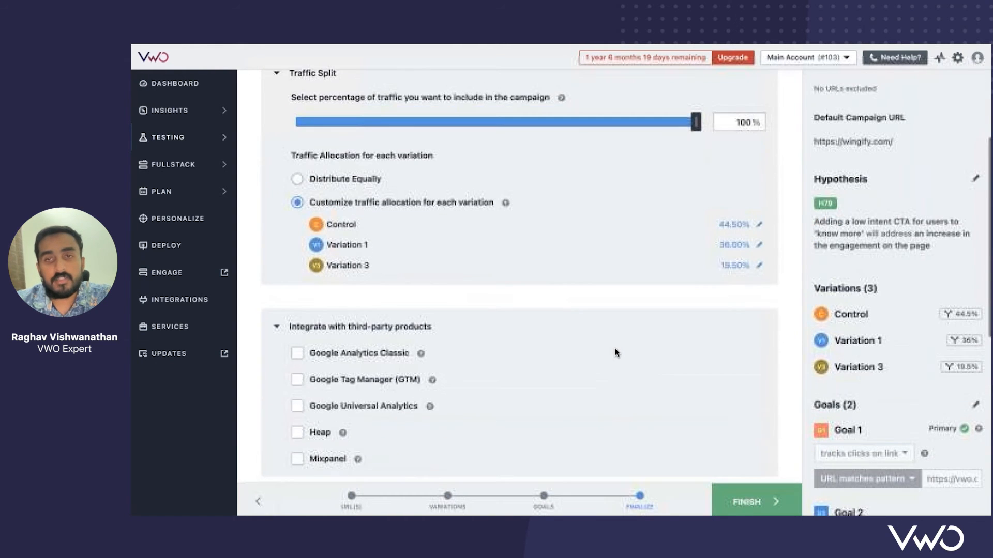
scroll(616, 352, up, 3)
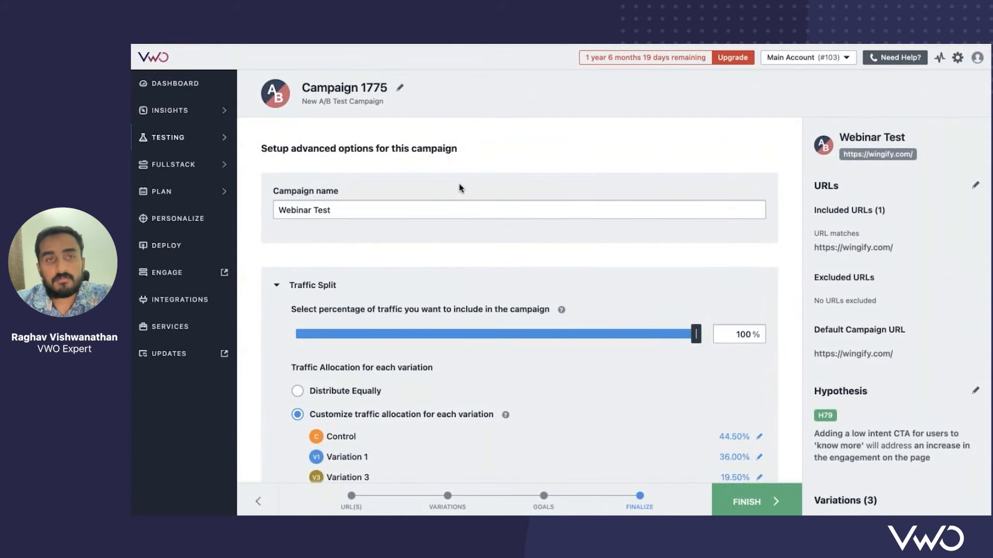
Go to the A/B tests list, include paused campaigns in the status filter, and open the Testing 'Related articles' widget campaign
click(177, 138)
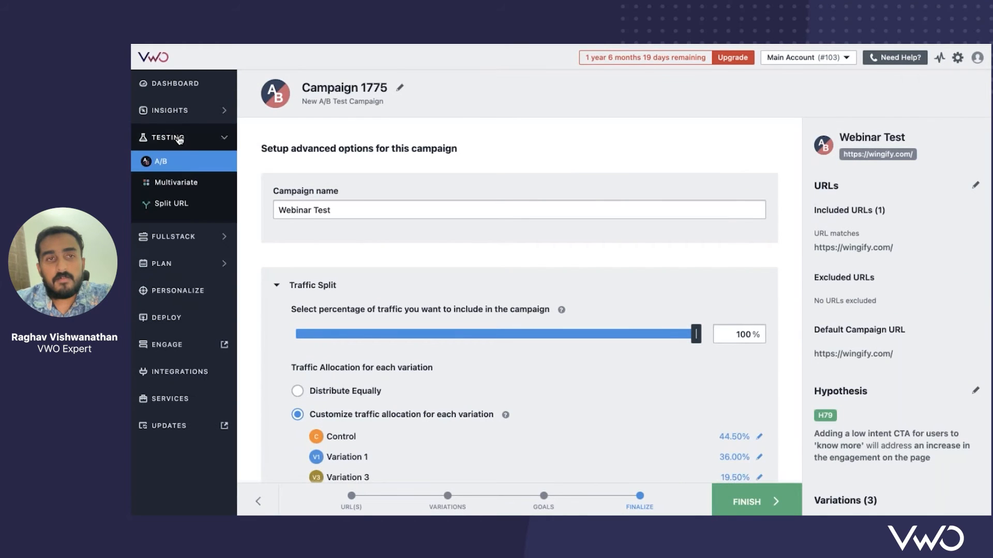
click(184, 171)
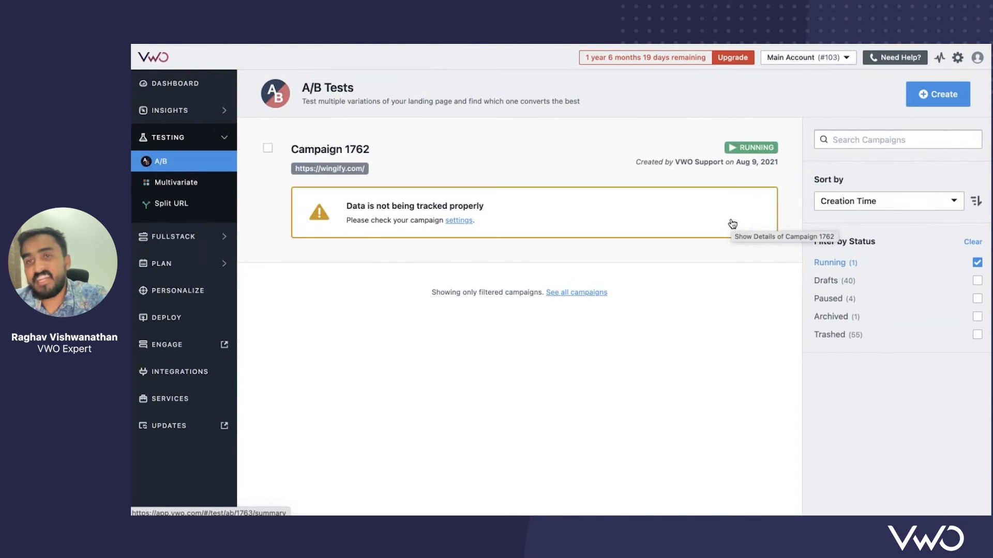
click(977, 299)
scroll(619, 289, down, 1)
scroll(612, 323, up, 1)
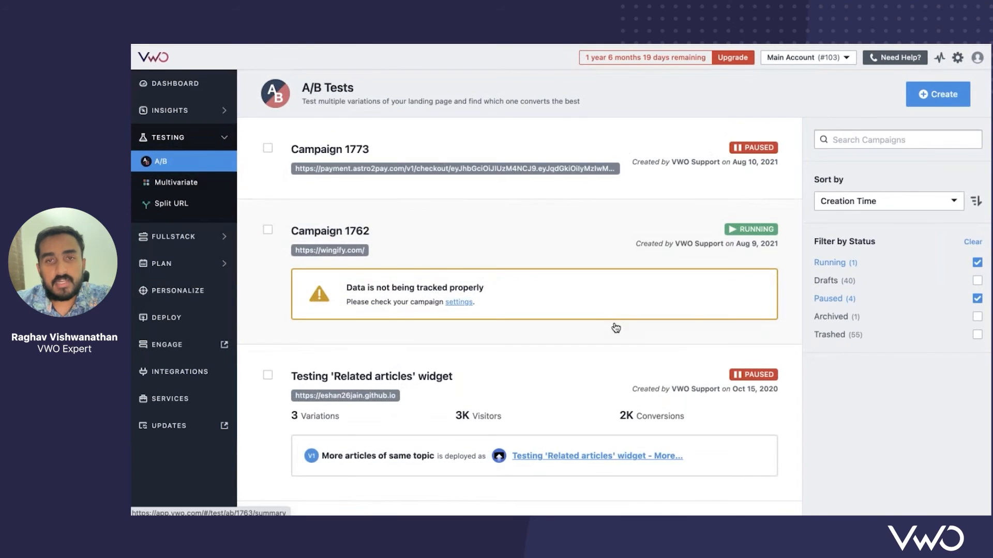
click(675, 363)
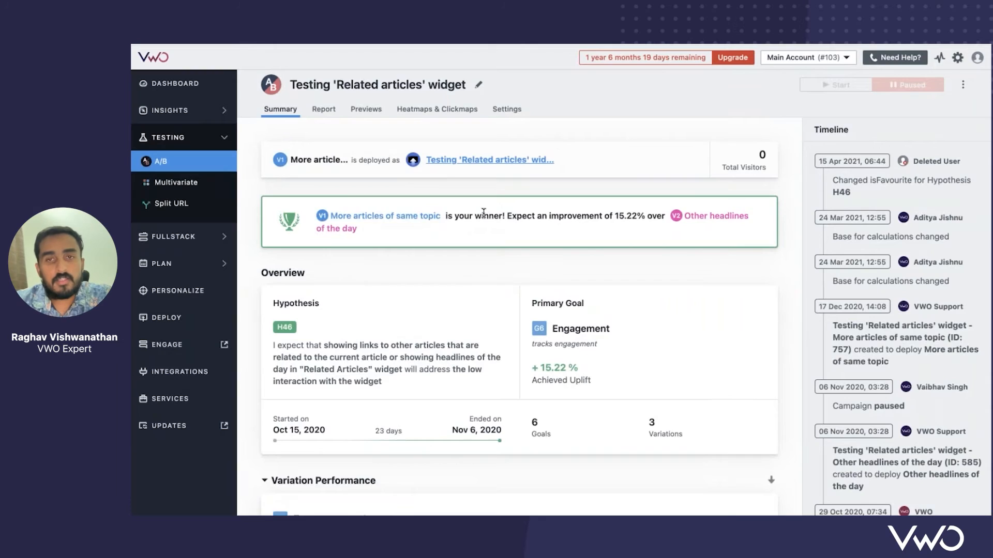
Review the campaign summary, including its overview and the variation performance for the Engagement goal
scroll(484, 213, down, 7)
scroll(484, 217, up, 6)
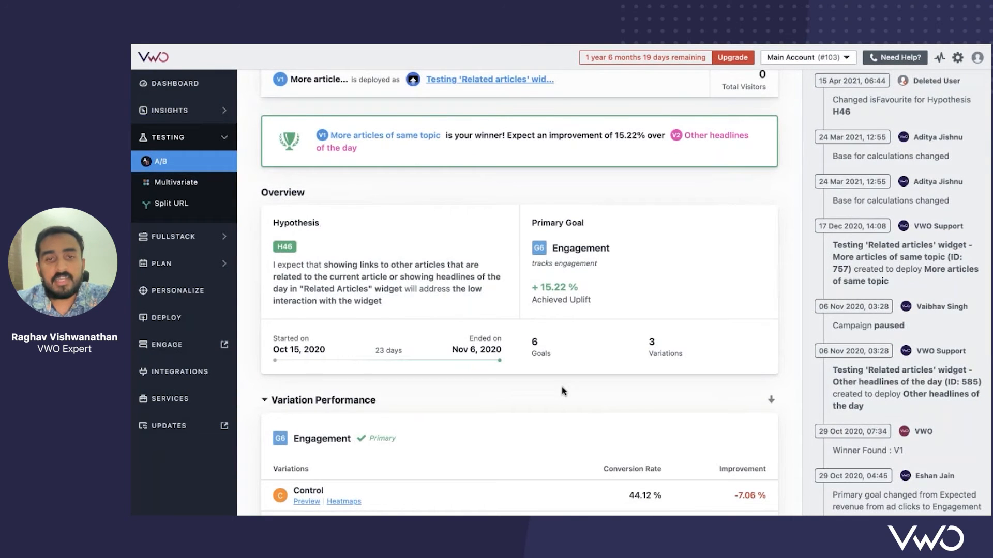
scroll(561, 387, down, 3)
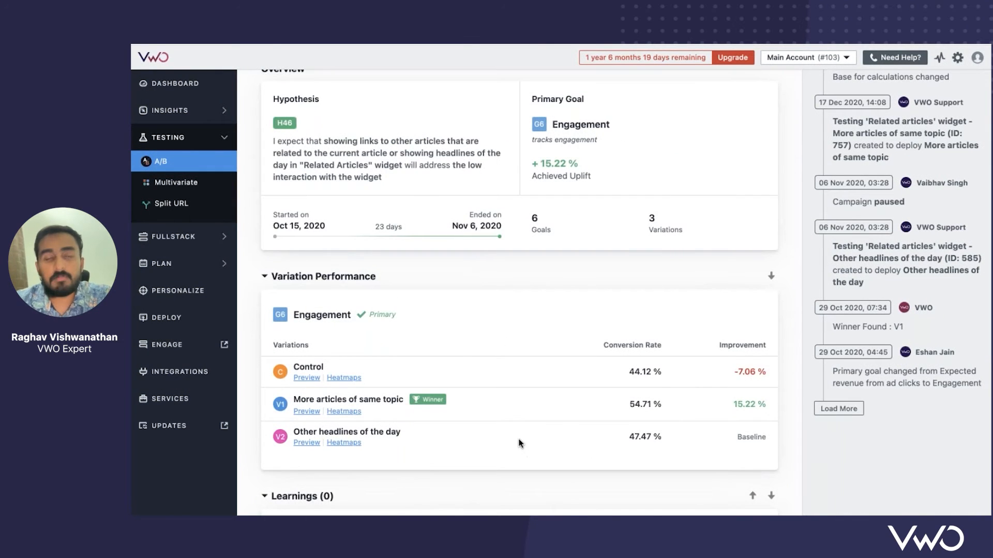
scroll(520, 443, up, 5)
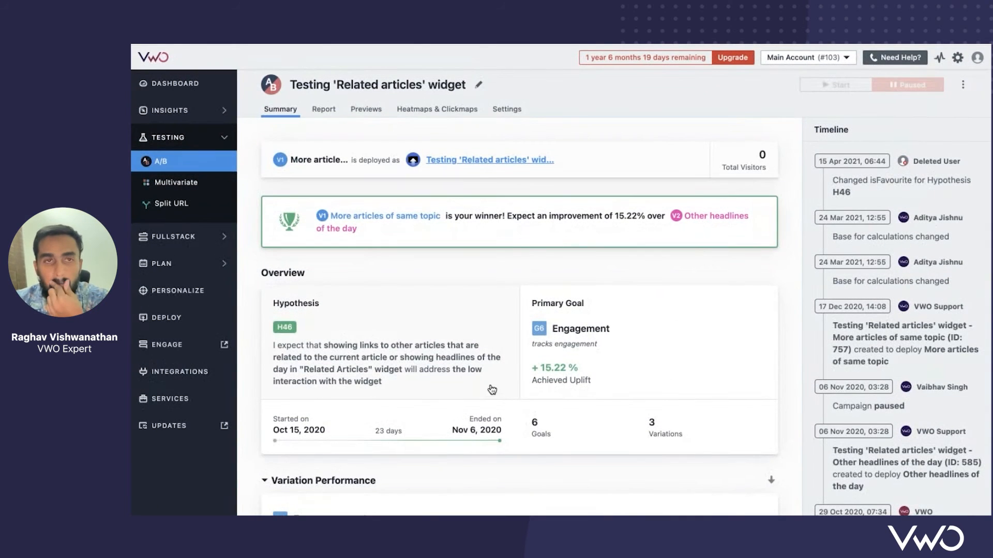
In the campaign's report, compare the Engagement goal with Expected revenue from ad clicks and Clicks on related article links
click(324, 109)
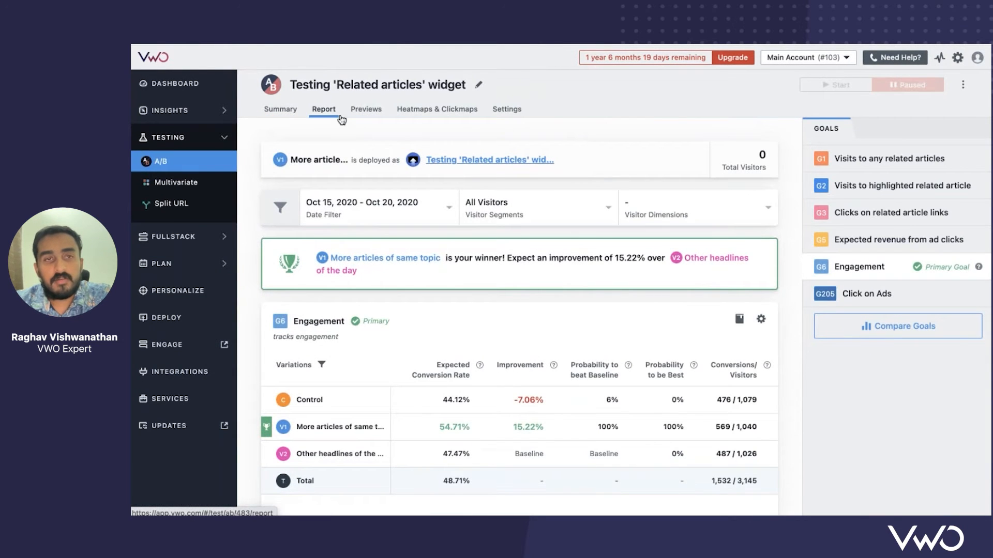
scroll(519, 290, down, 2)
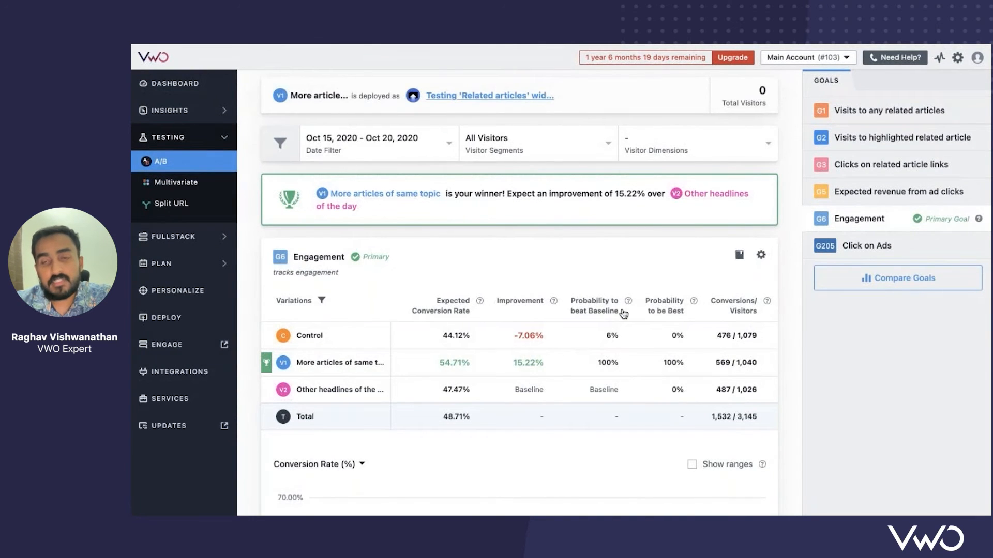
click(853, 280)
click(820, 191)
click(820, 164)
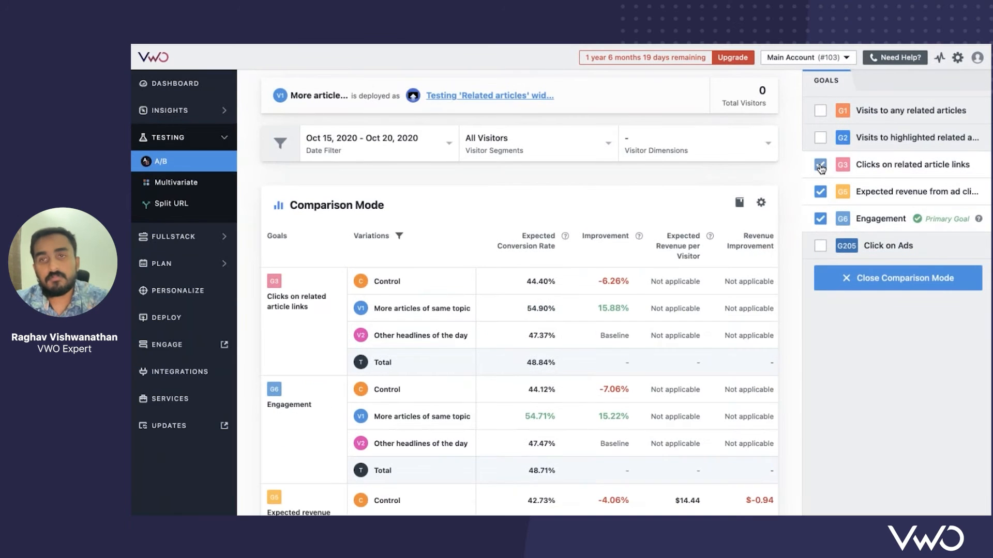
Examine each variation's conversion rate, improvement and revenue figures across the compared goals
scroll(380, 329, down, 3)
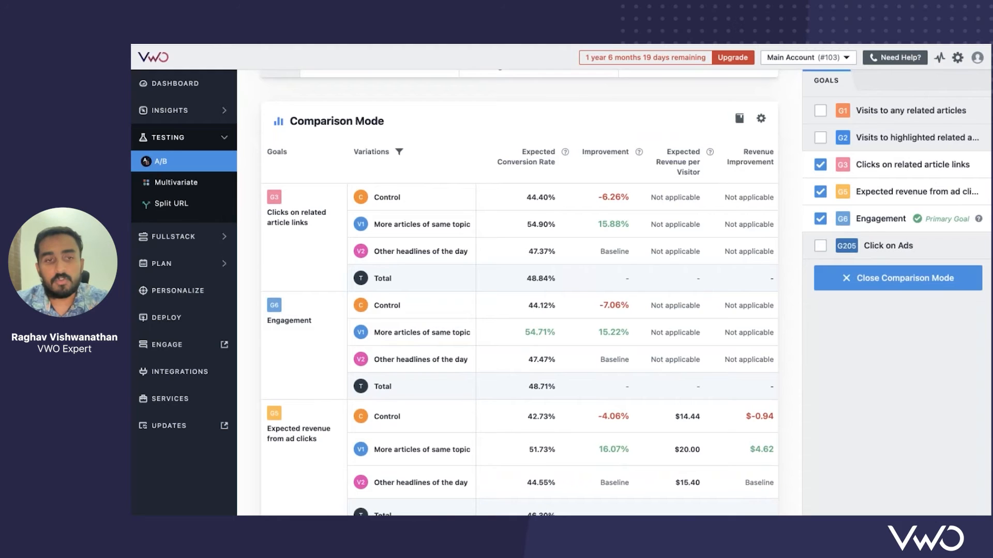
scroll(311, 434, up, 3)
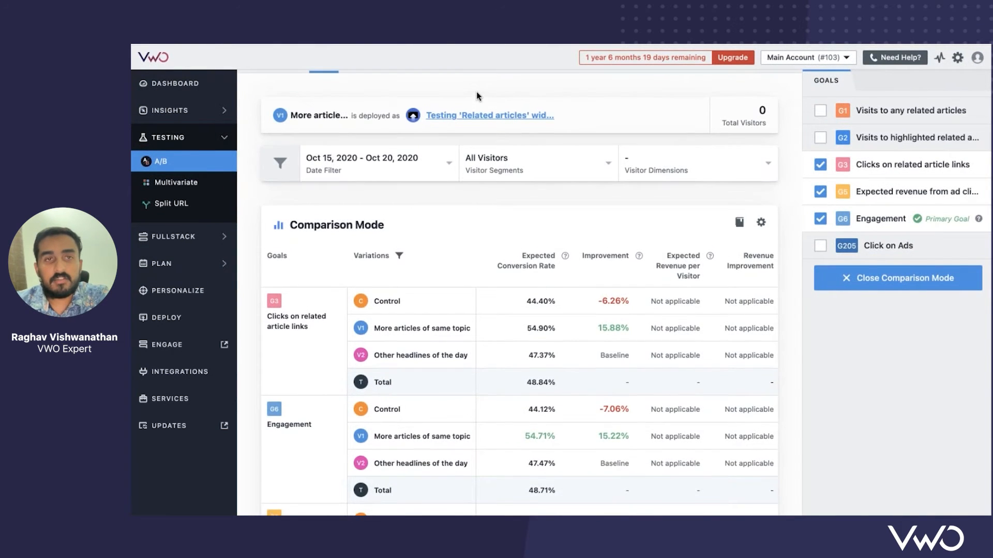
scroll(476, 92, up, 2)
scroll(614, 292, down, 2)
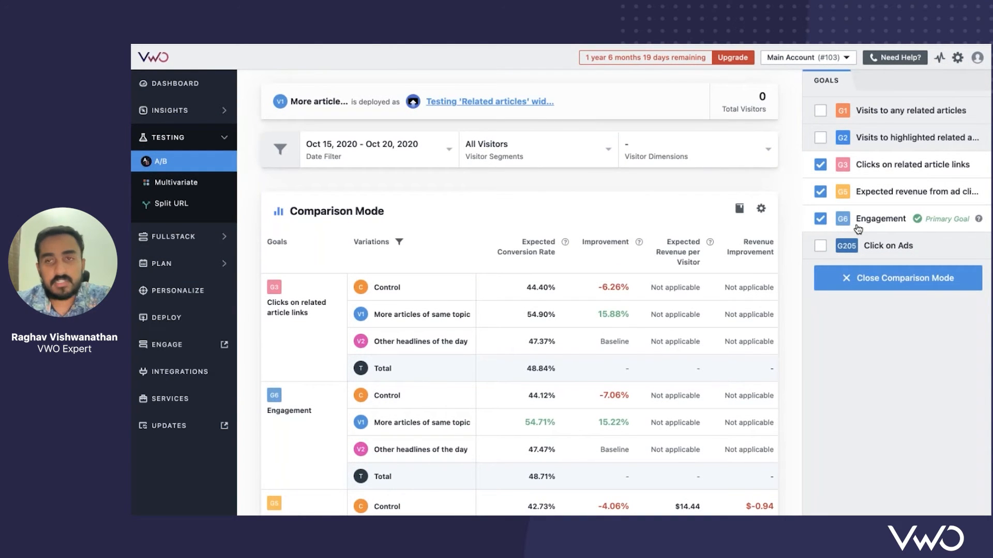
scroll(578, 319, down, 3)
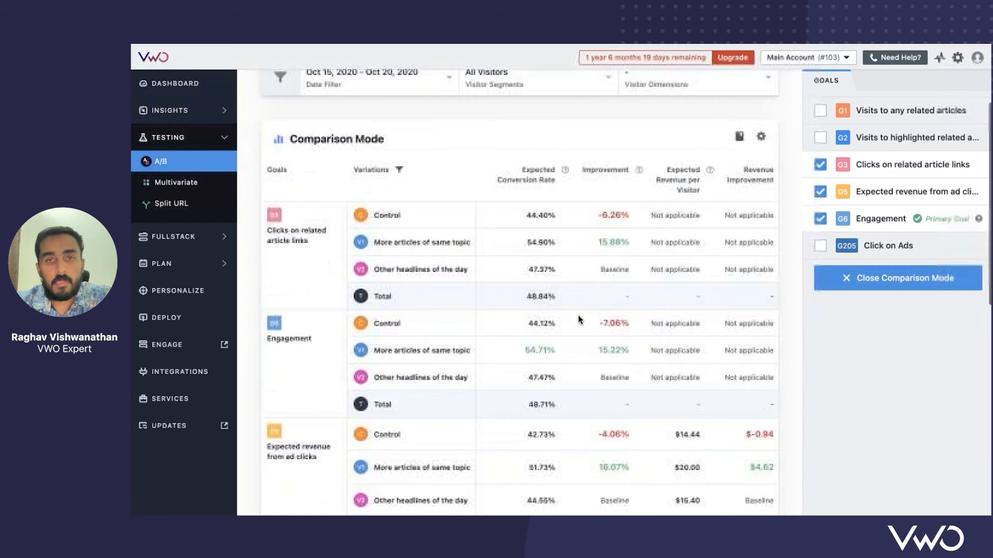
scroll(582, 310, up, 1)
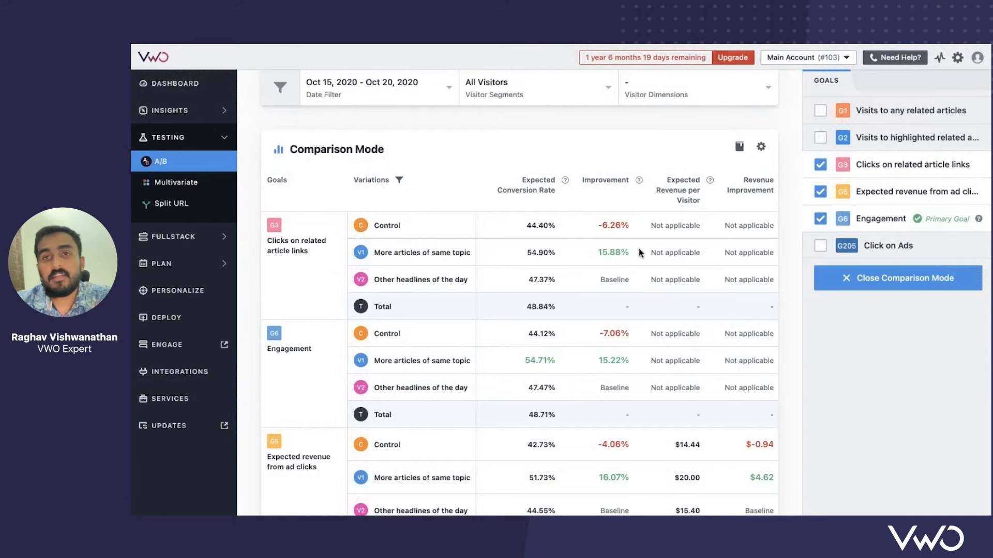
Compare the New Visitors and Returning Visitors segments with All Traffic and review each variation's results per goal
click(517, 88)
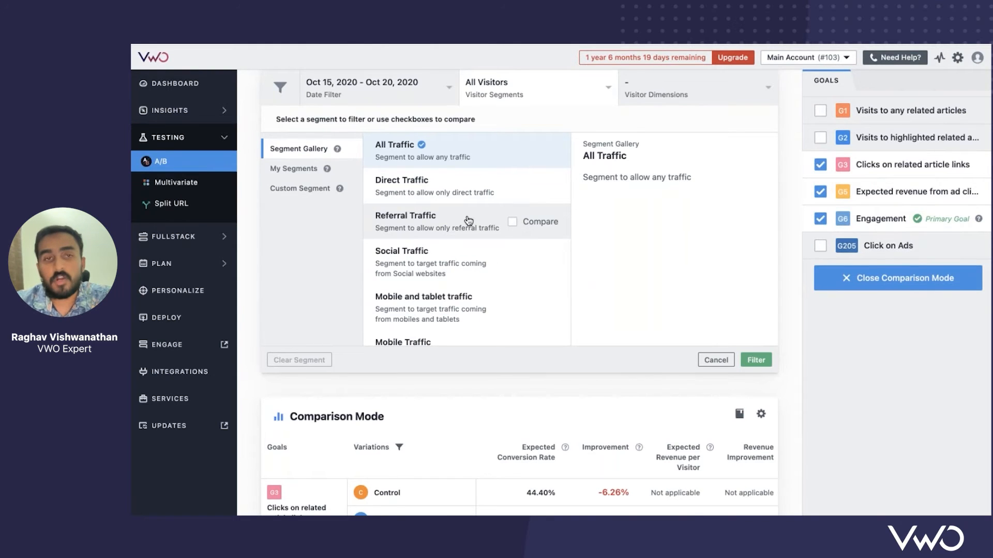
scroll(468, 222, down, 3)
mouse_move(469, 221)
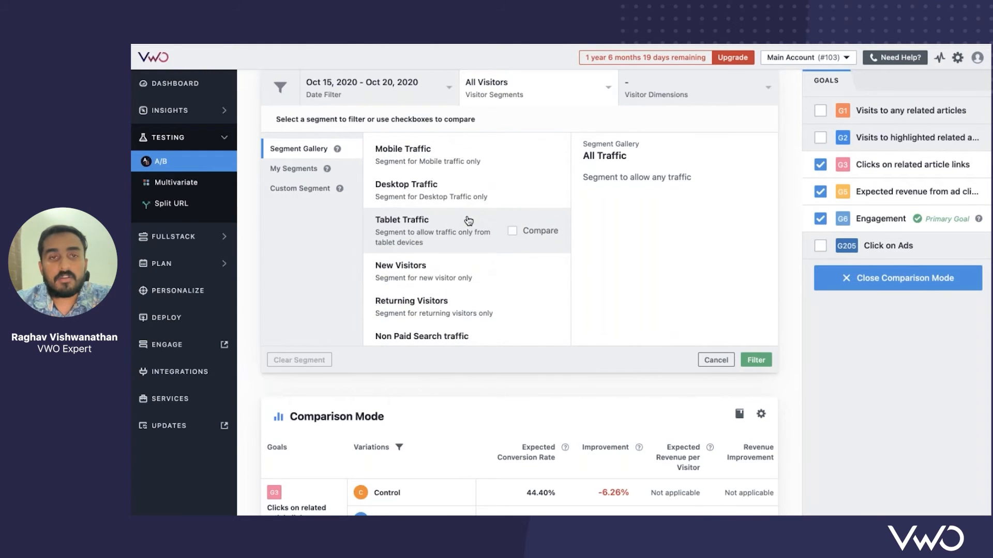
scroll(468, 221, down, 2)
click(512, 204)
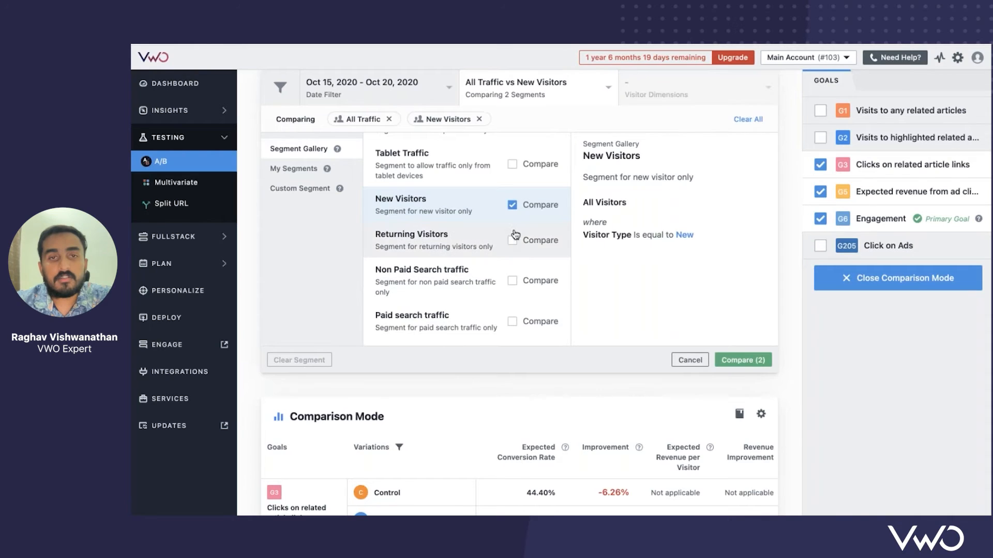
click(512, 240)
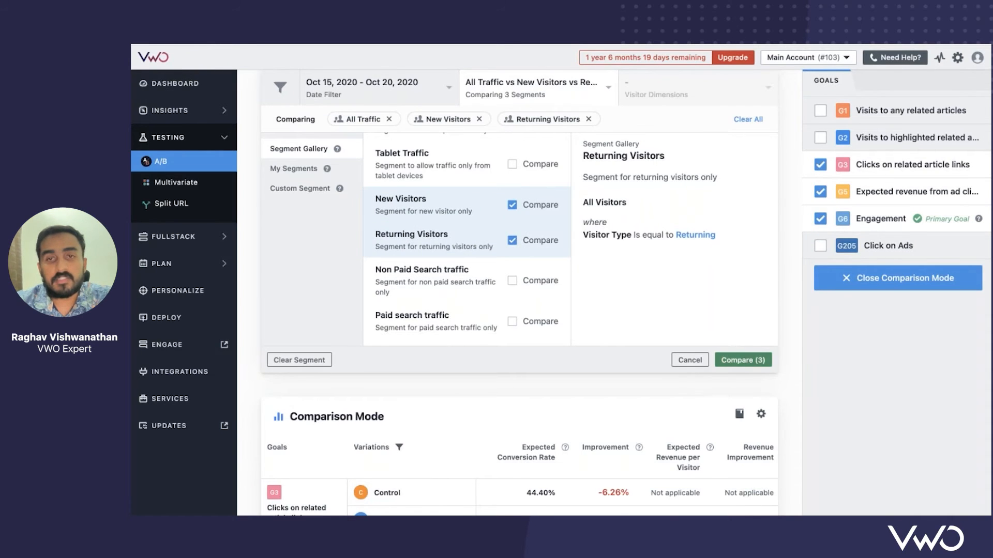
click(742, 360)
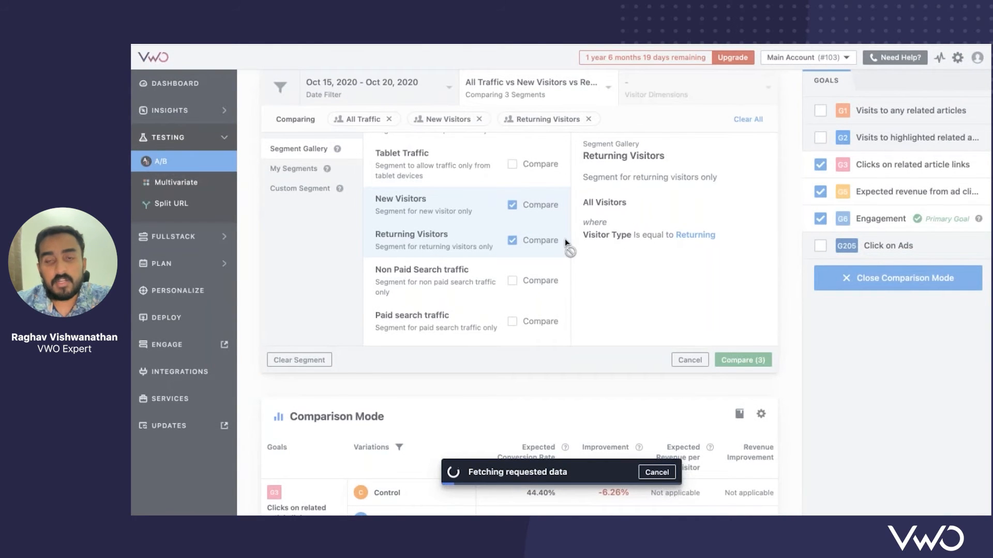
scroll(569, 250, down, 6)
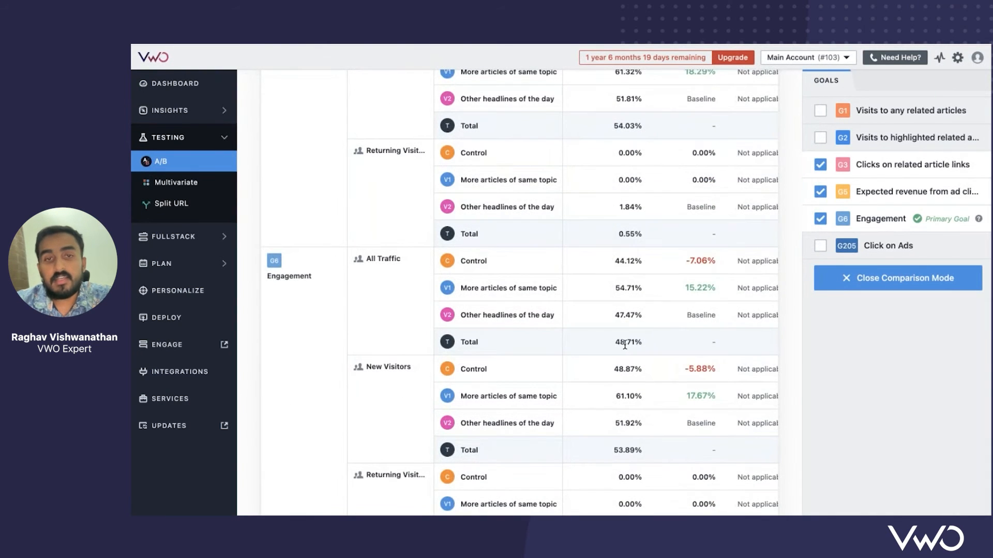
scroll(676, 343, down, 5)
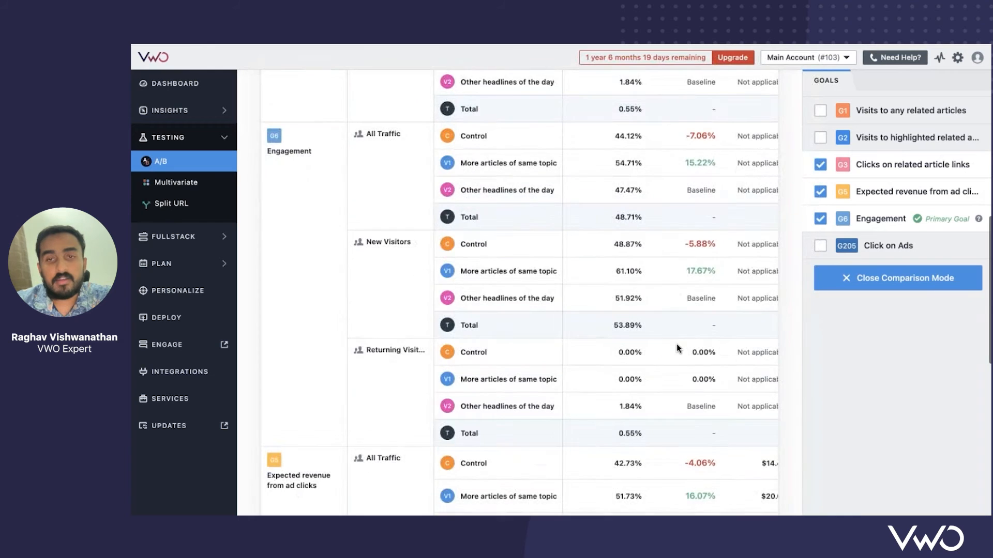
scroll(676, 343, down, 3)
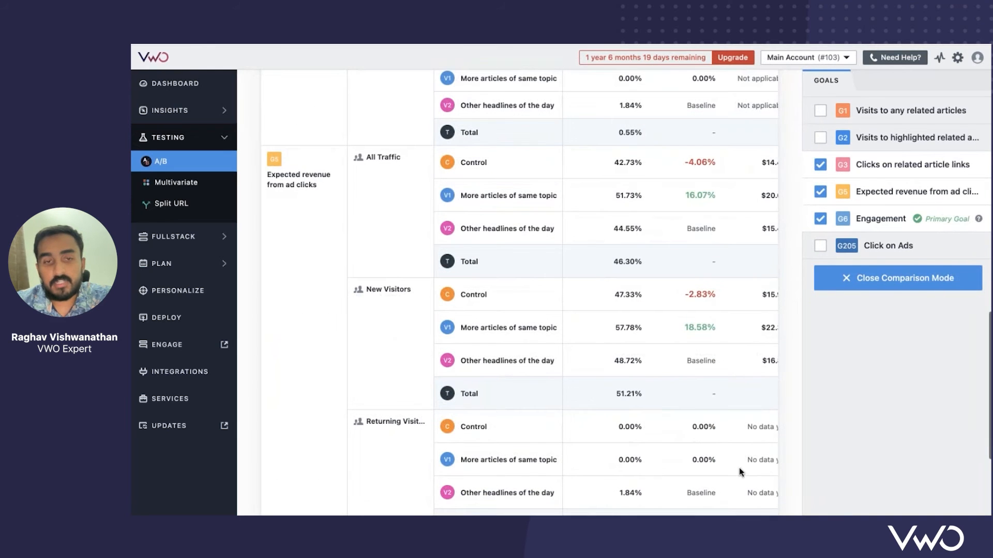
Compare Mobile Traffic and Desktop Traffic with All Traffic instead, and review the variations' improvement, probability and conversion figures
scroll(685, 288, up, 10)
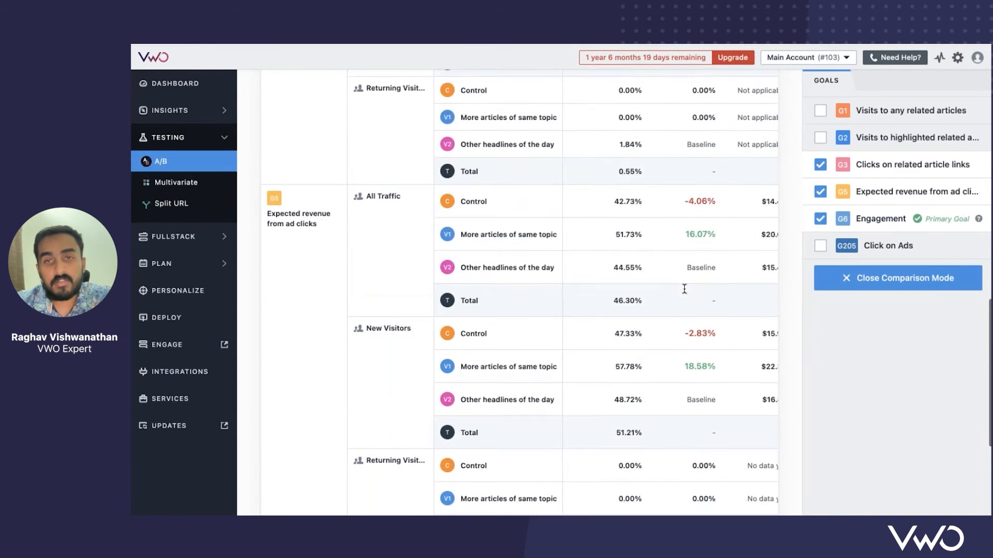
click(569, 205)
click(512, 325)
click(511, 359)
scroll(516, 362, down, 4)
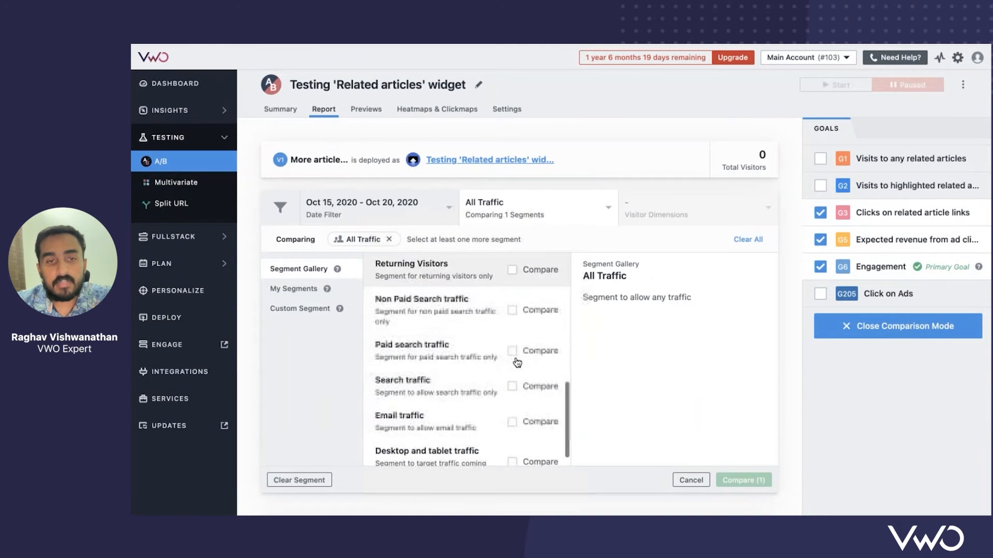
scroll(515, 362, down, 5)
scroll(514, 348, up, 2)
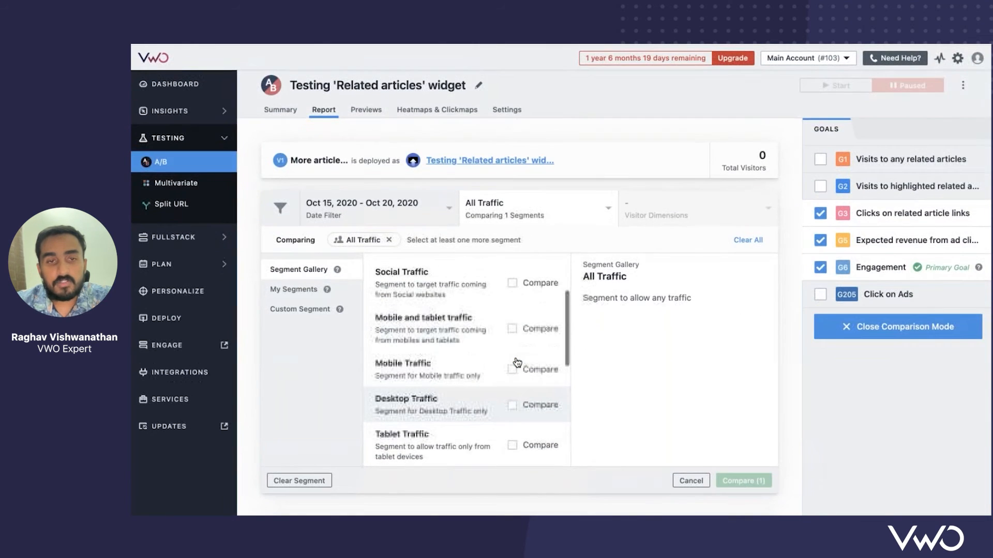
click(512, 369)
click(512, 404)
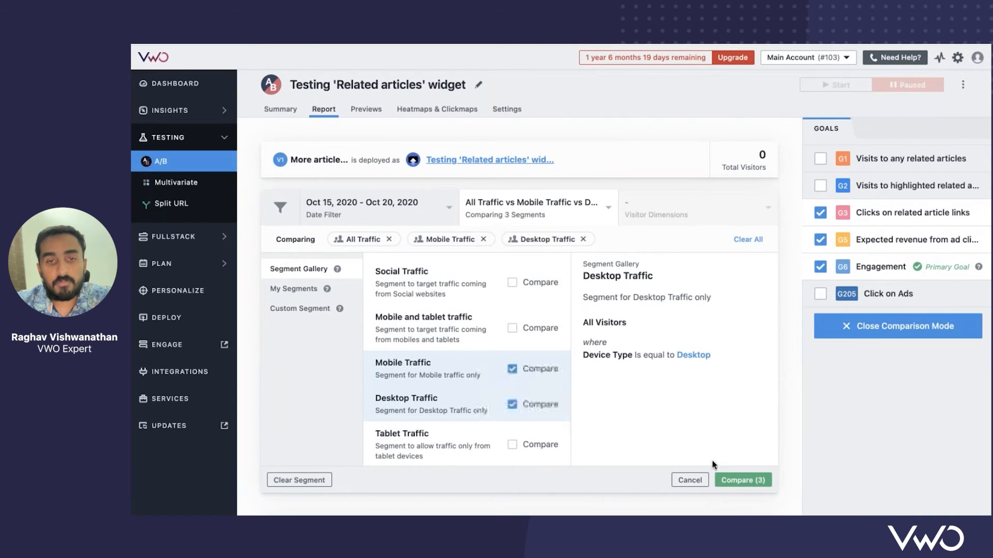
click(738, 479)
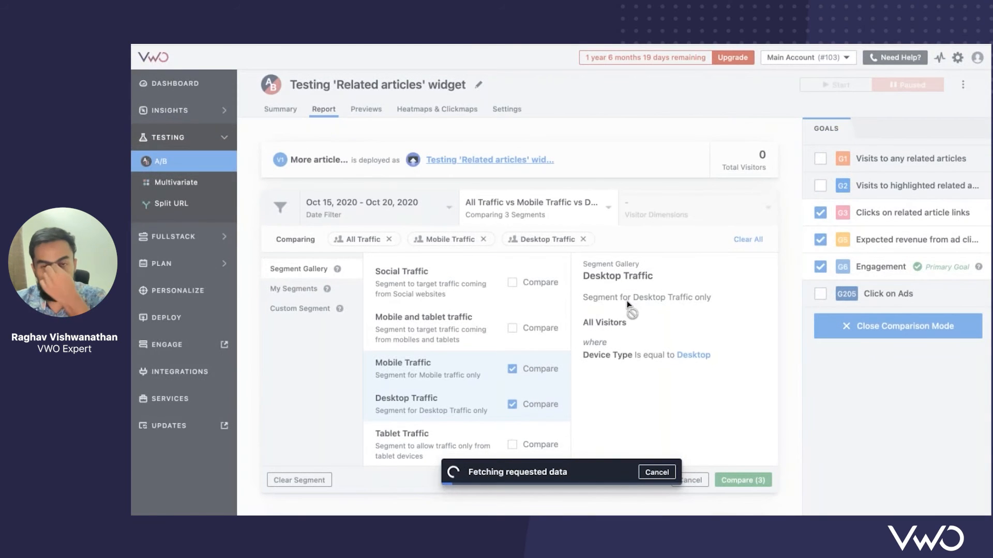
scroll(659, 386, down, 5)
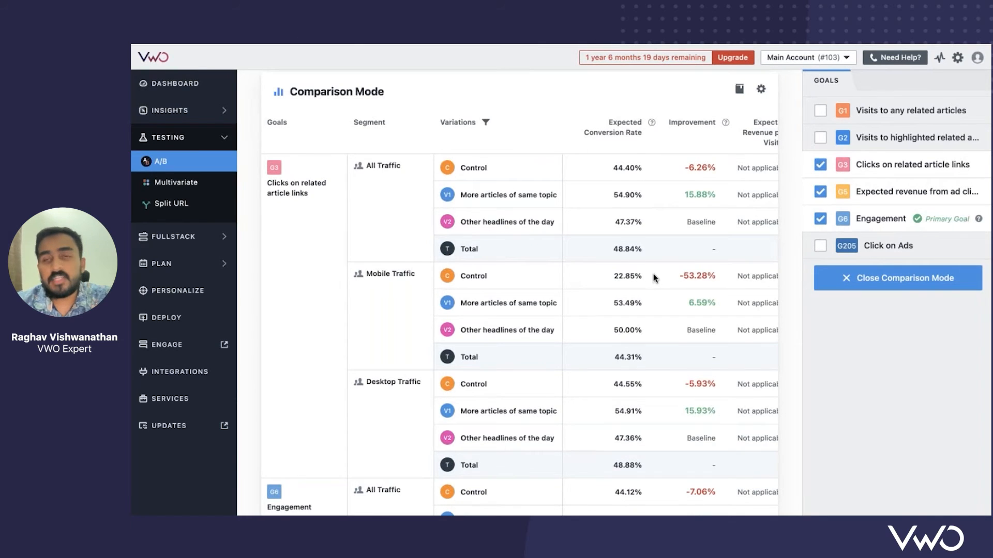
scroll(653, 276, right, 2)
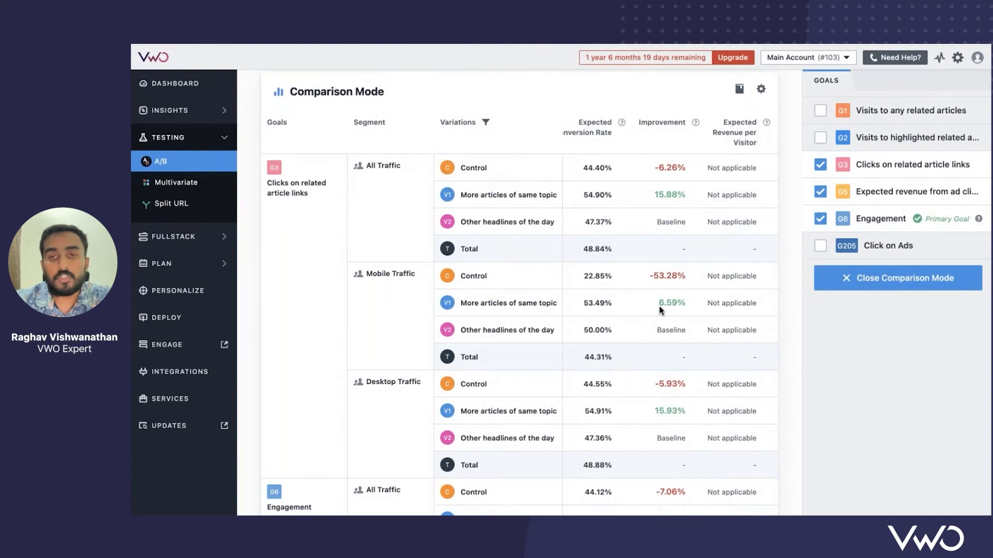
scroll(659, 311, right, 5)
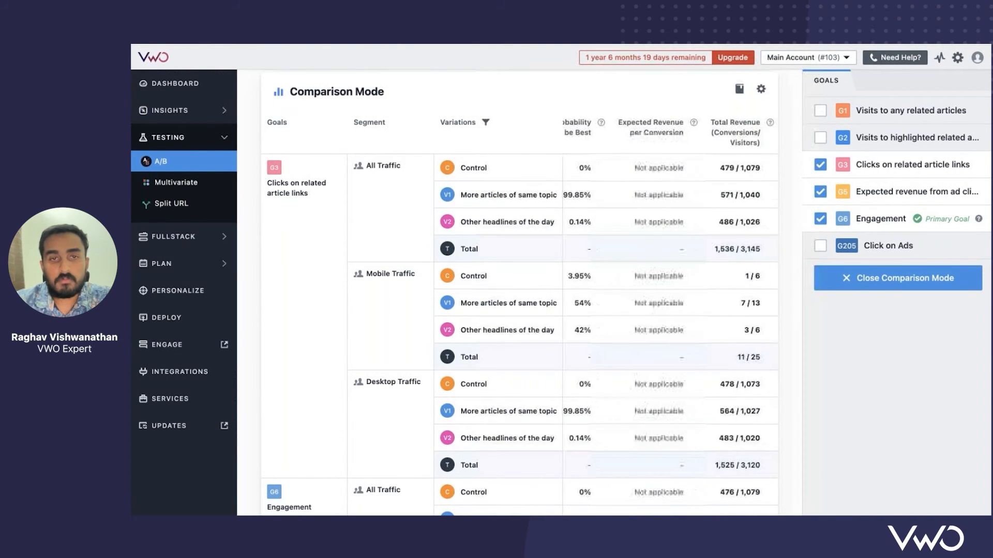
Clear the segment comparison and close the goal comparison to return to the Engagement goal's report
scroll(517, 258, up, 5)
click(530, 222)
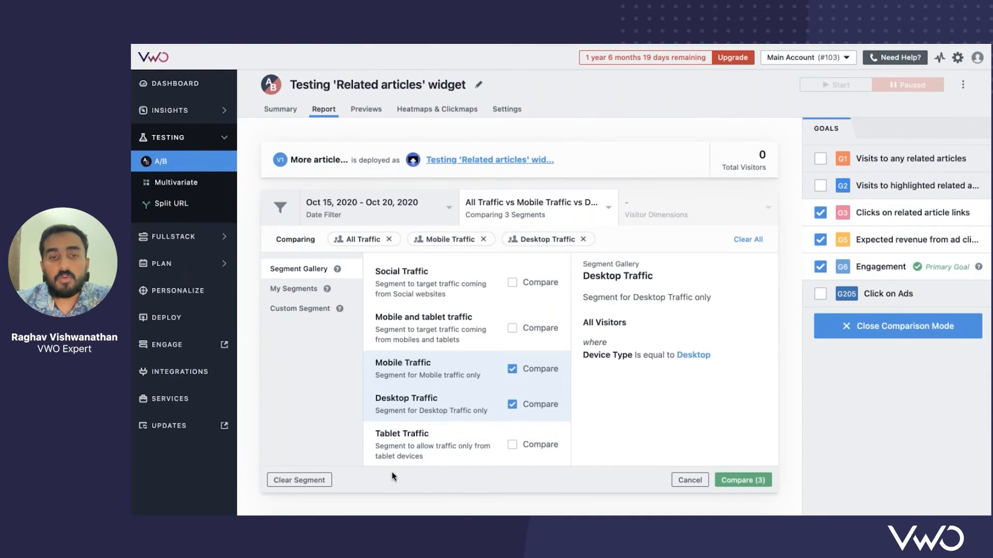
click(309, 481)
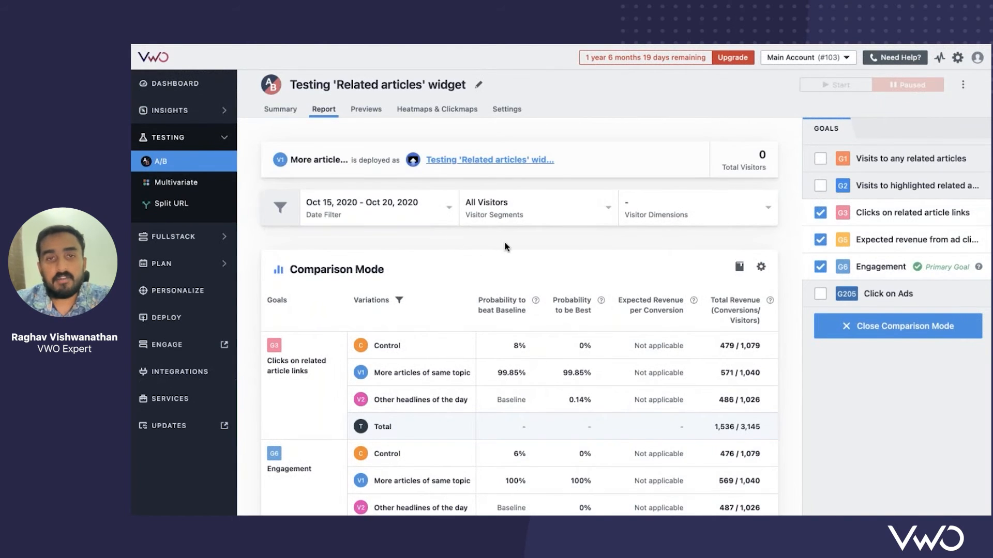
scroll(528, 260, down, 7)
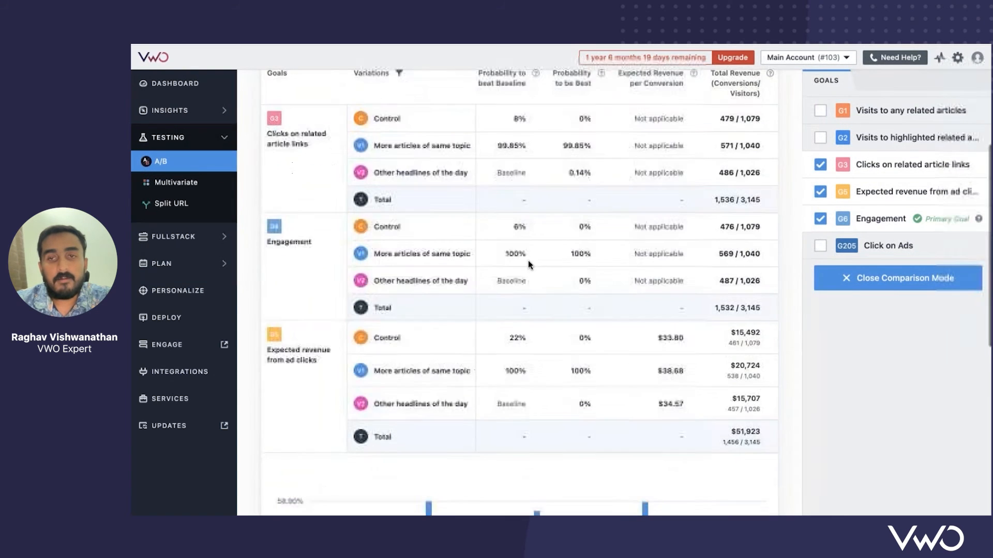
scroll(529, 259, down, 1)
scroll(528, 260, up, 2)
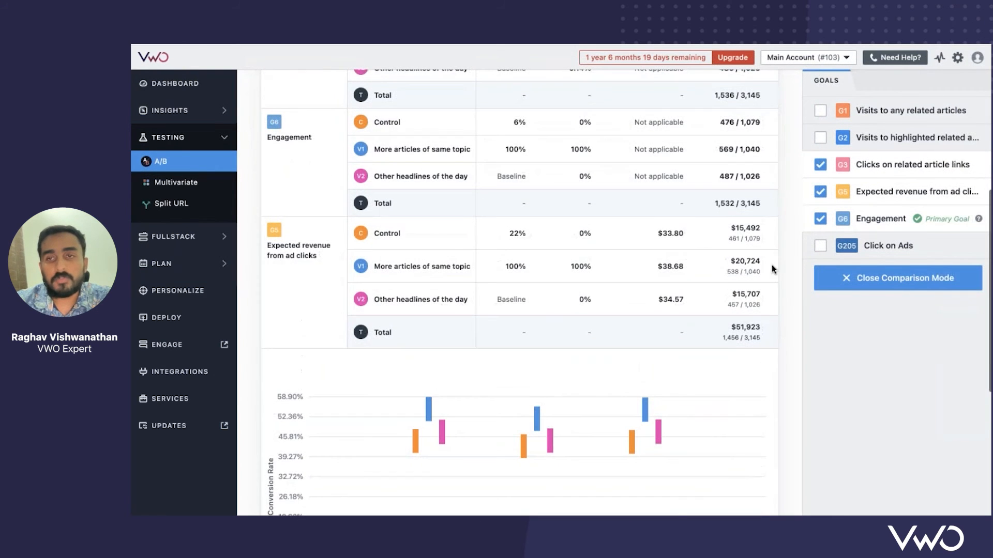
click(906, 279)
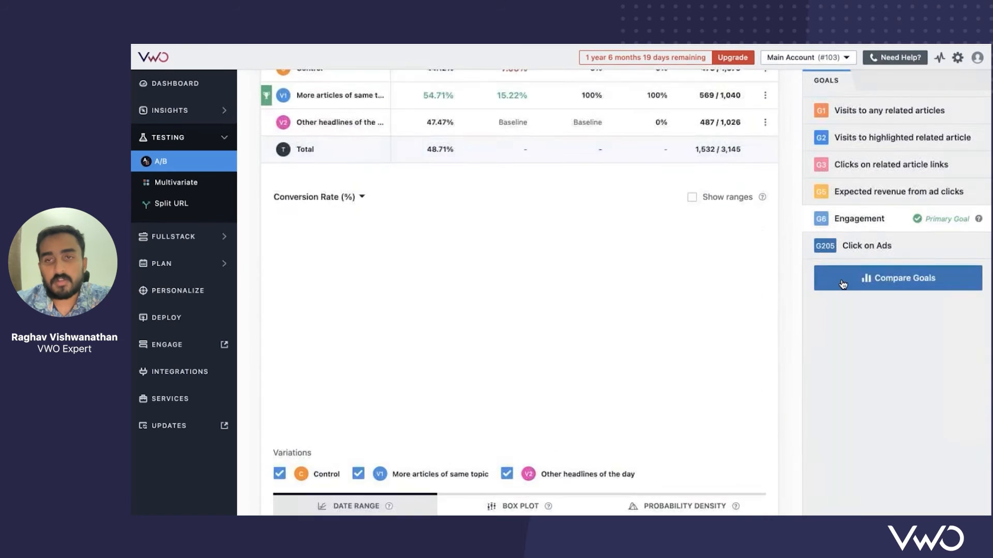
Set the Engagement date range chart to show Conversions on a Cumulative basis
scroll(554, 321, down, 3)
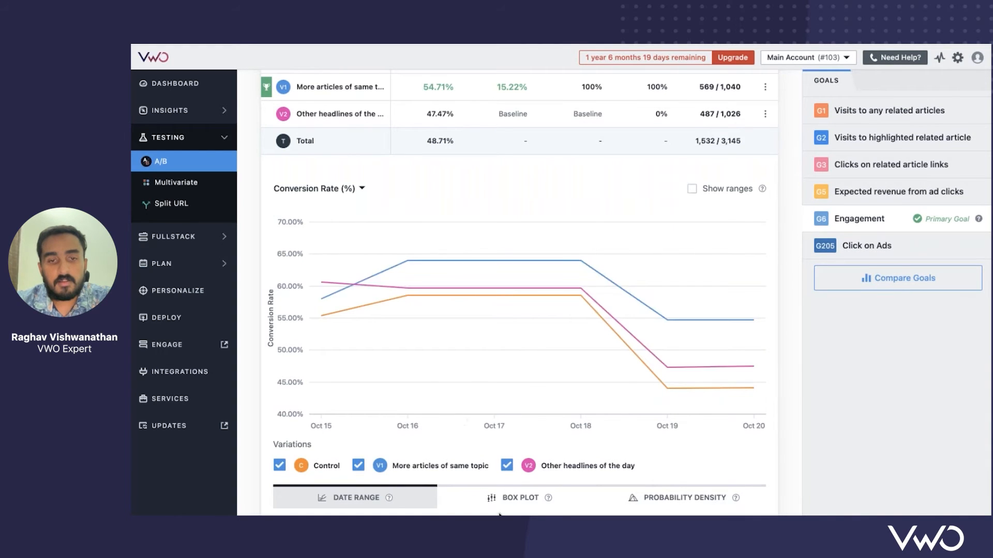
click(327, 198)
click(331, 230)
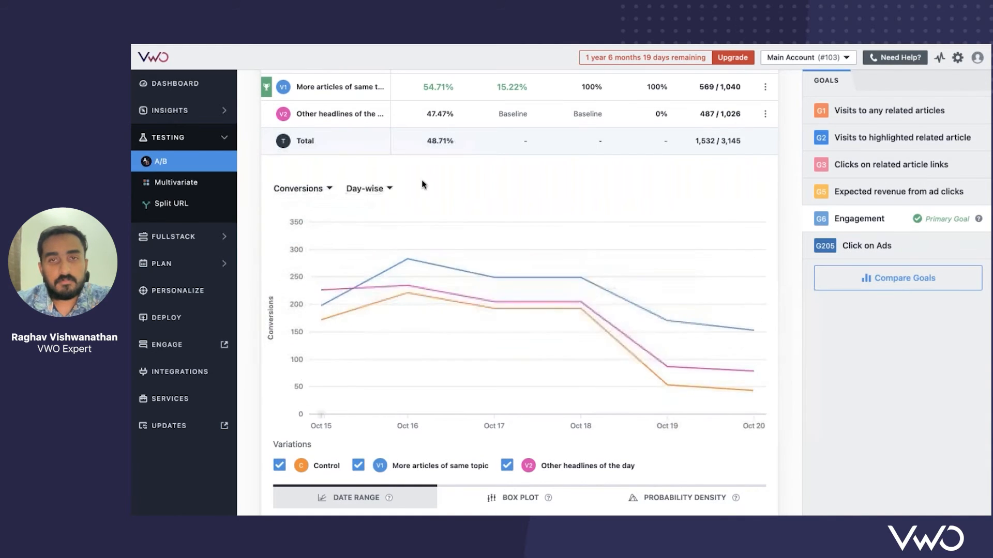
click(357, 191)
click(370, 231)
scroll(542, 310, down, 1)
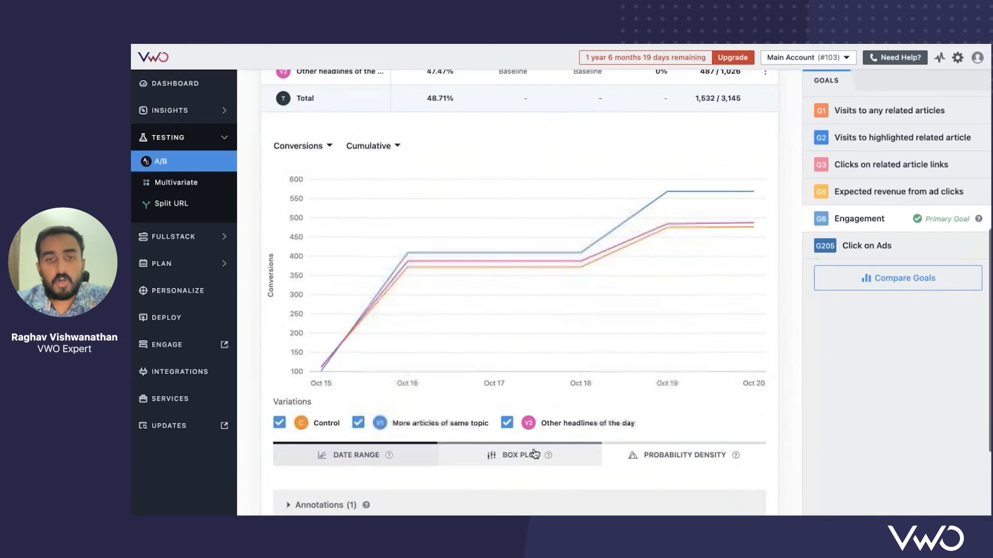
Show the Engagement results as a box plot and inspect each variation's conversion rate range against the summary table
click(517, 455)
mouse_move(427, 312)
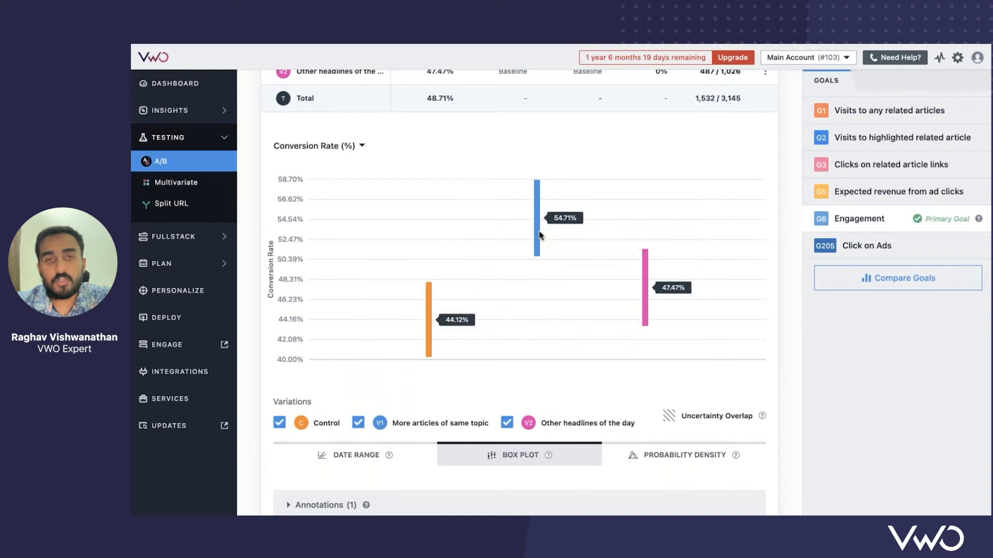
mouse_move(647, 283)
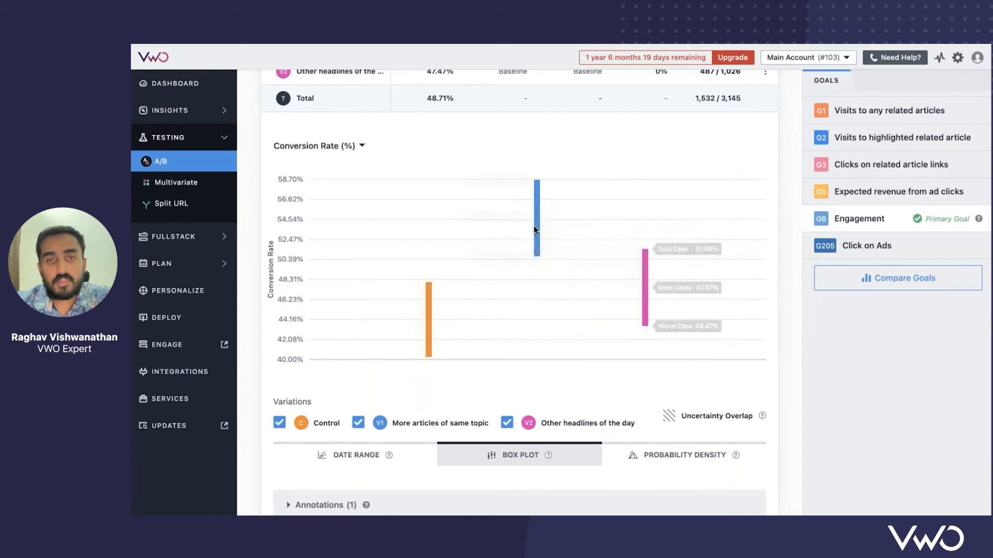
mouse_move(533, 226)
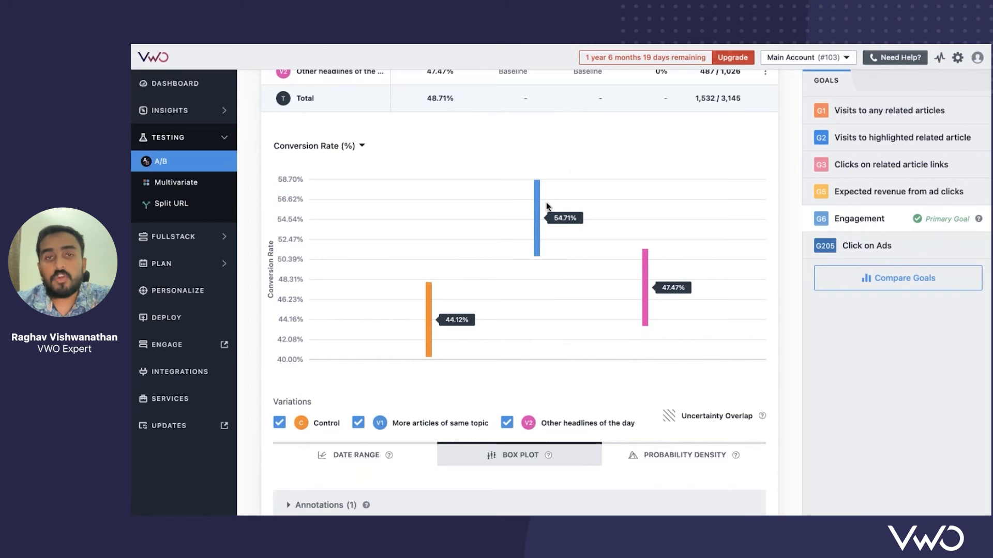
scroll(519, 204, up, 8)
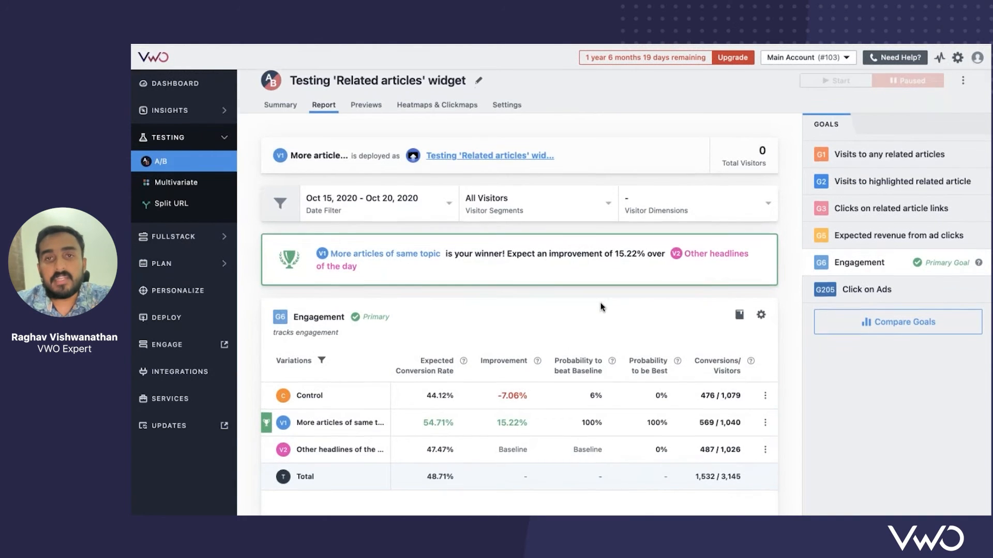
scroll(600, 303, down, 4)
scroll(601, 305, down, 4)
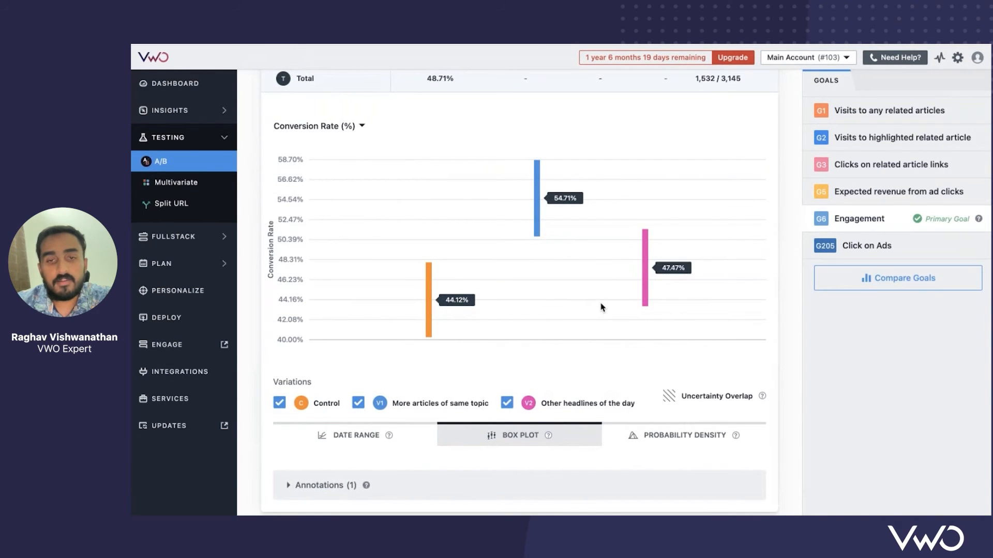
View the probability density chart, isolating Control against each other variation in turn to inspect overlap, with all variations shown again at the end
click(674, 437)
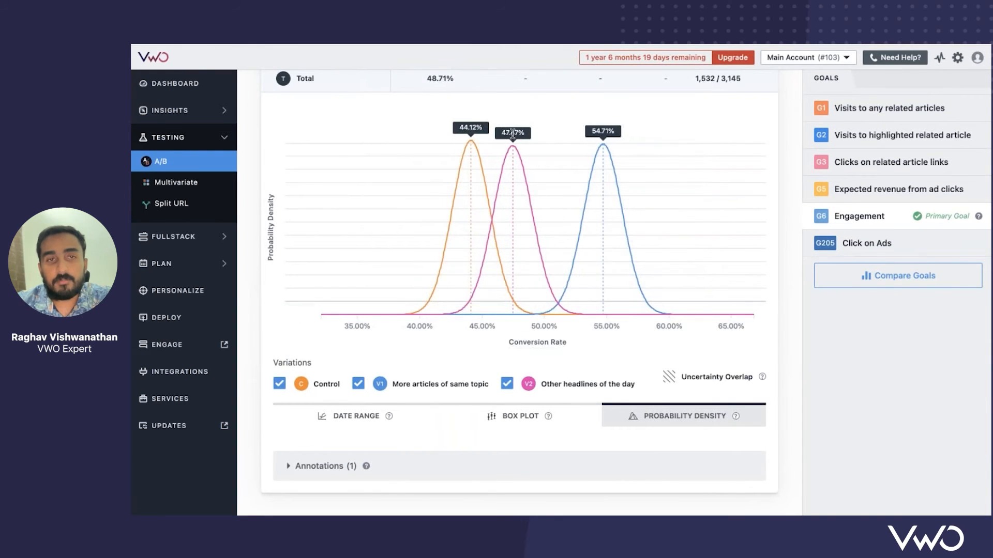
mouse_move(513, 151)
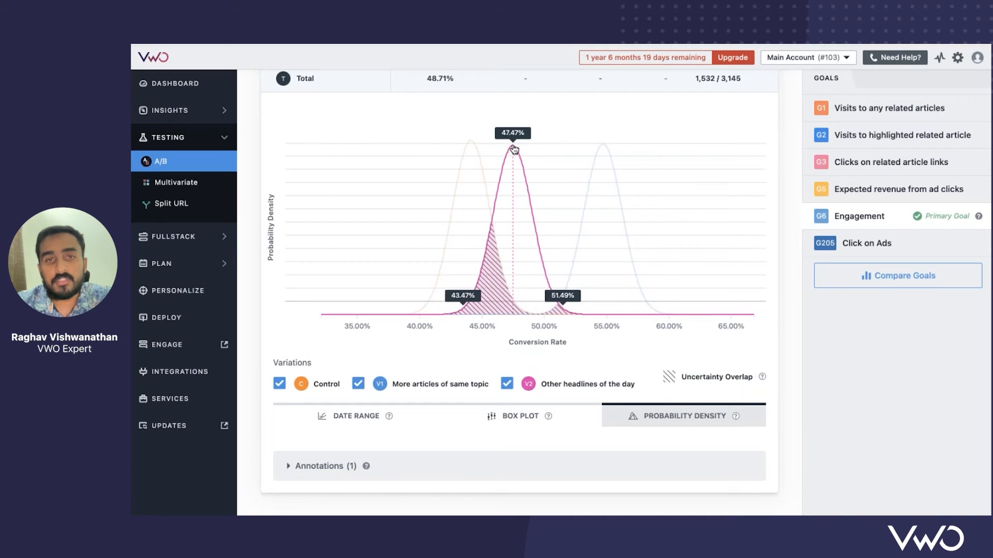
click(507, 384)
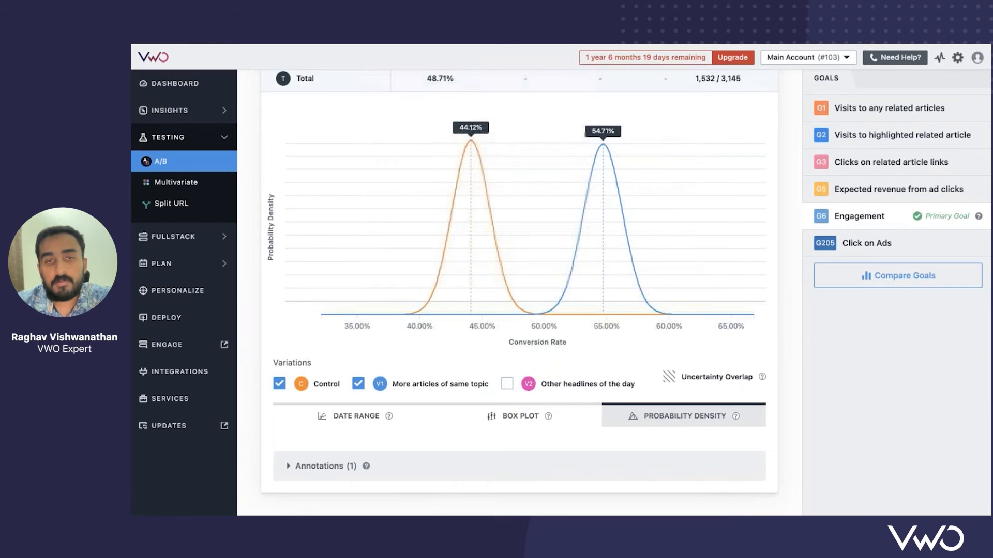
click(507, 384)
click(358, 383)
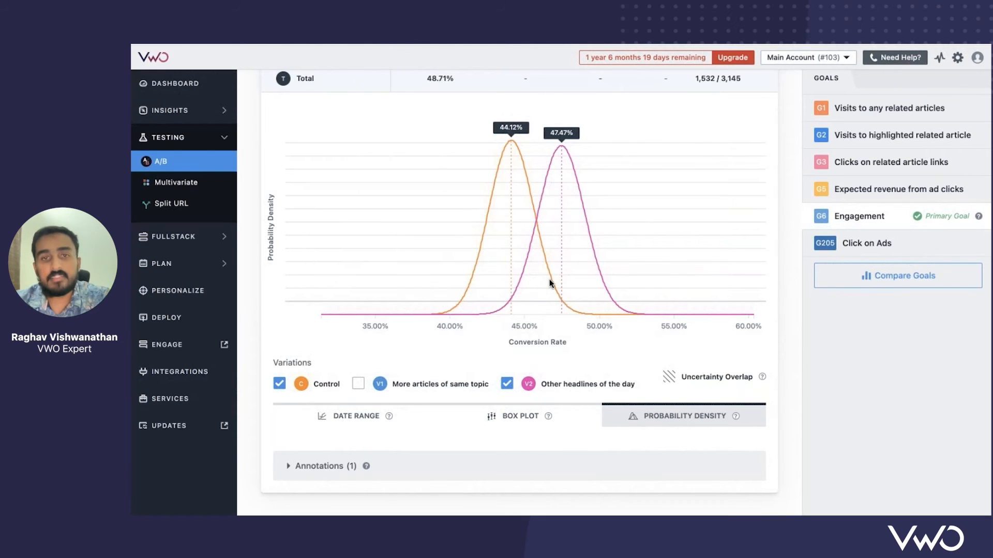
mouse_move(549, 279)
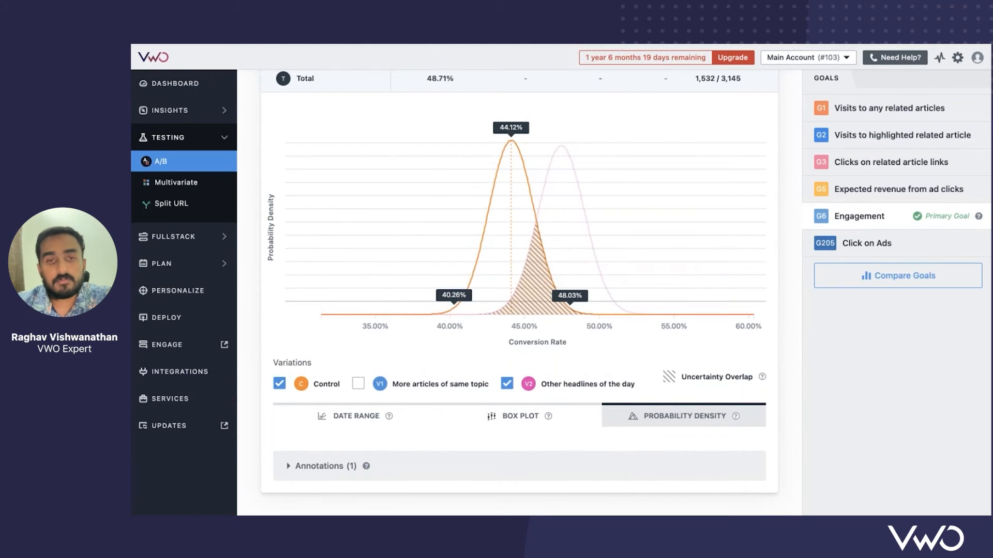
click(358, 383)
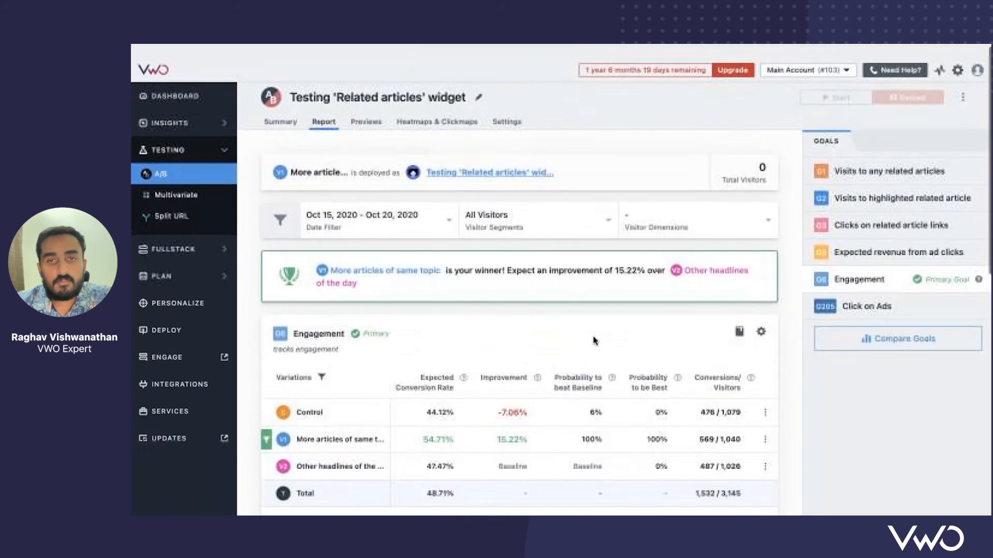
View the campaign's heatmaps and clickmaps page with the page previews of Control and its variations
scroll(594, 340, down, 1)
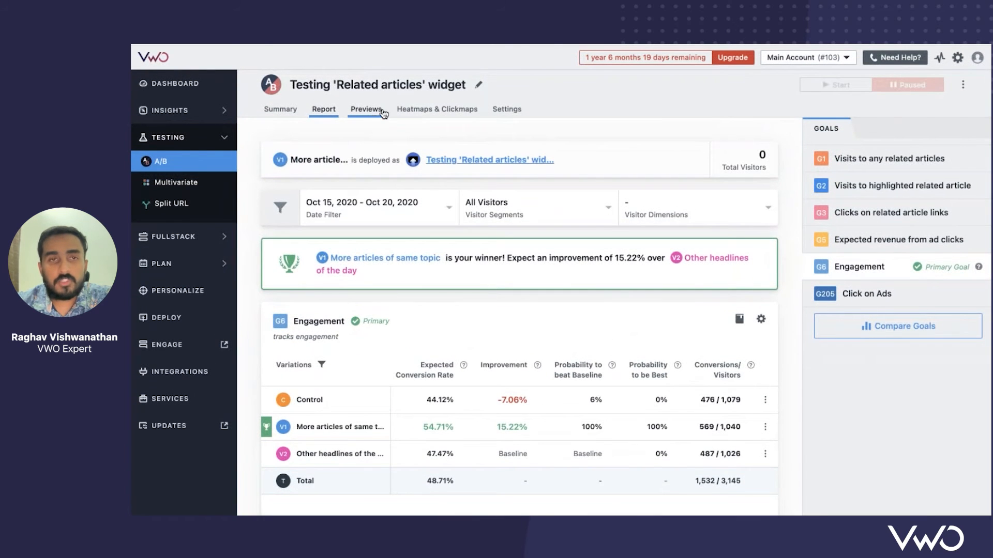
click(443, 110)
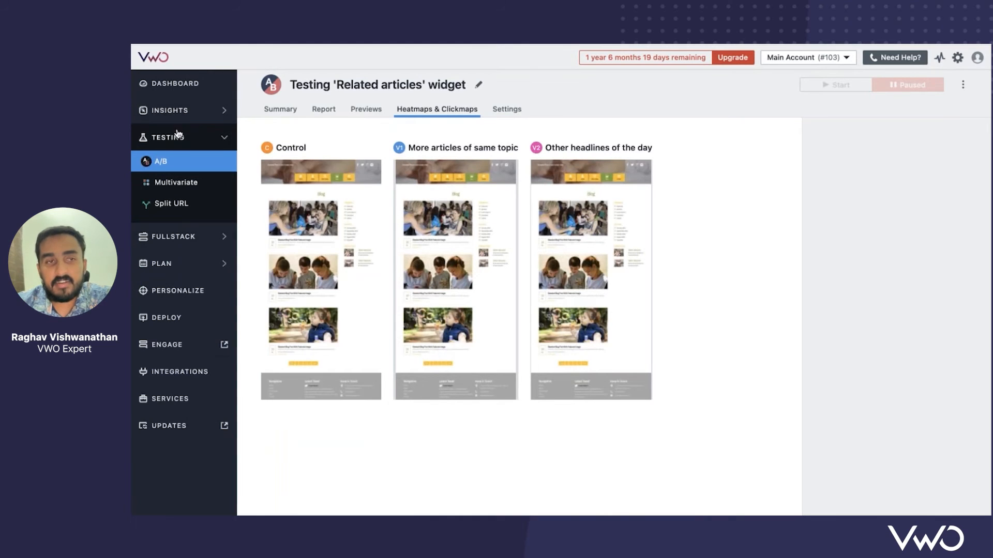
click(222, 140)
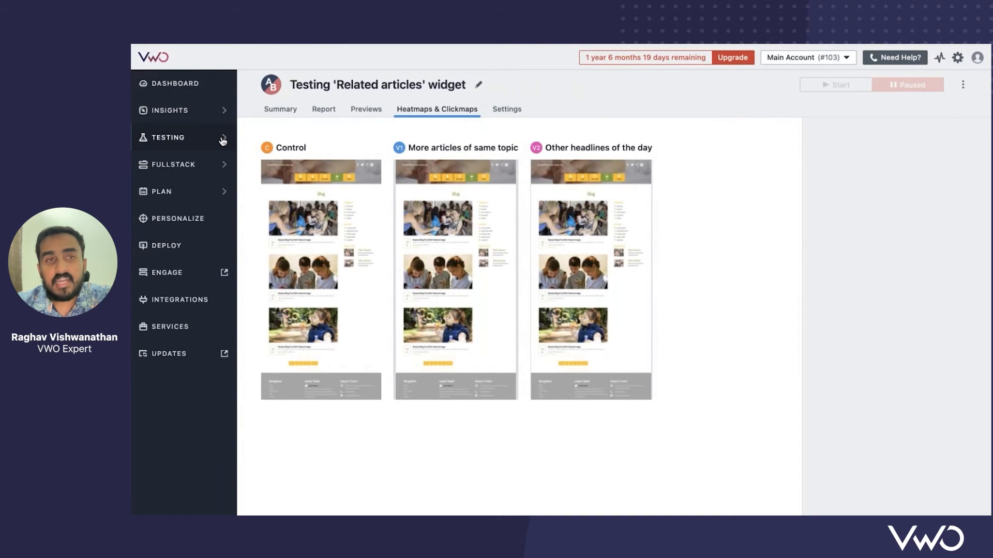
click(223, 140)
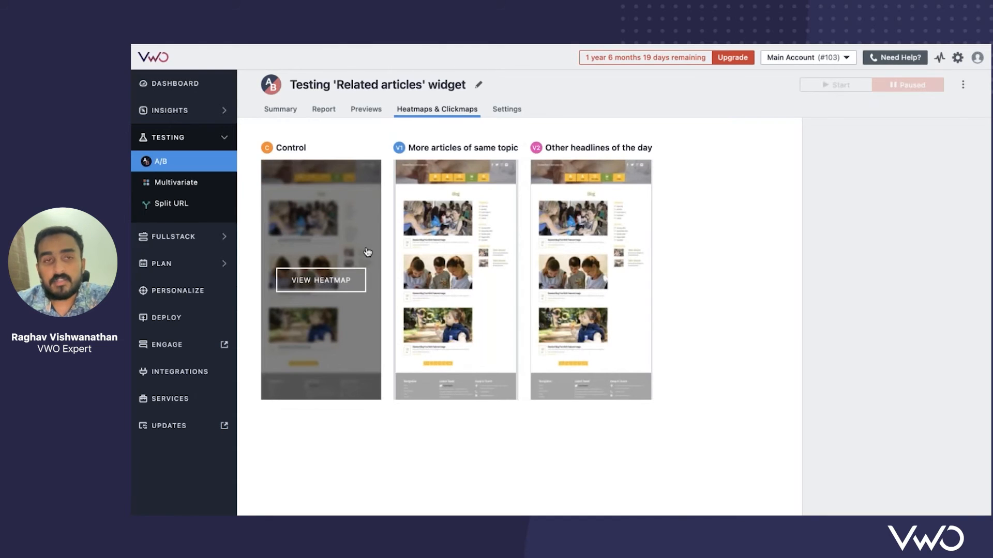
click(215, 112)
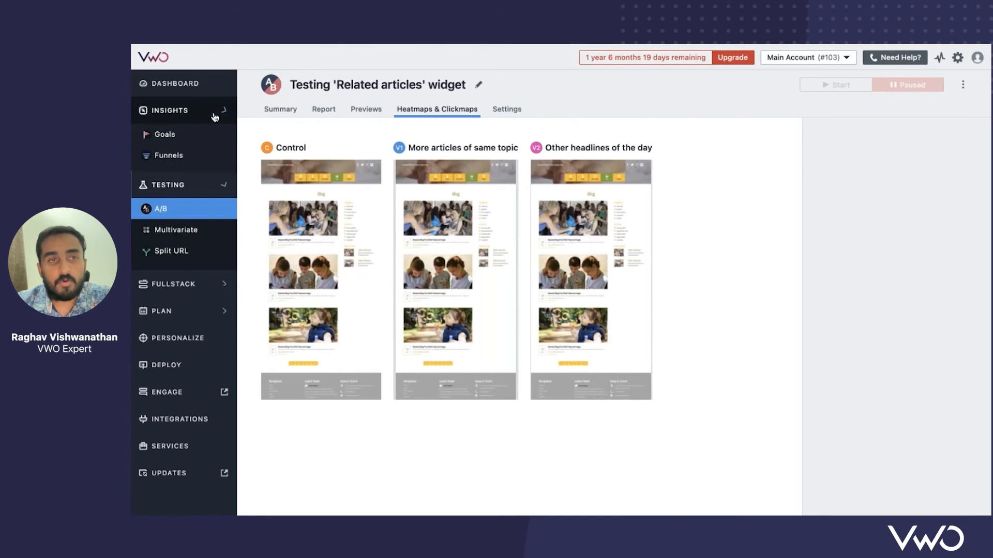
click(173, 177)
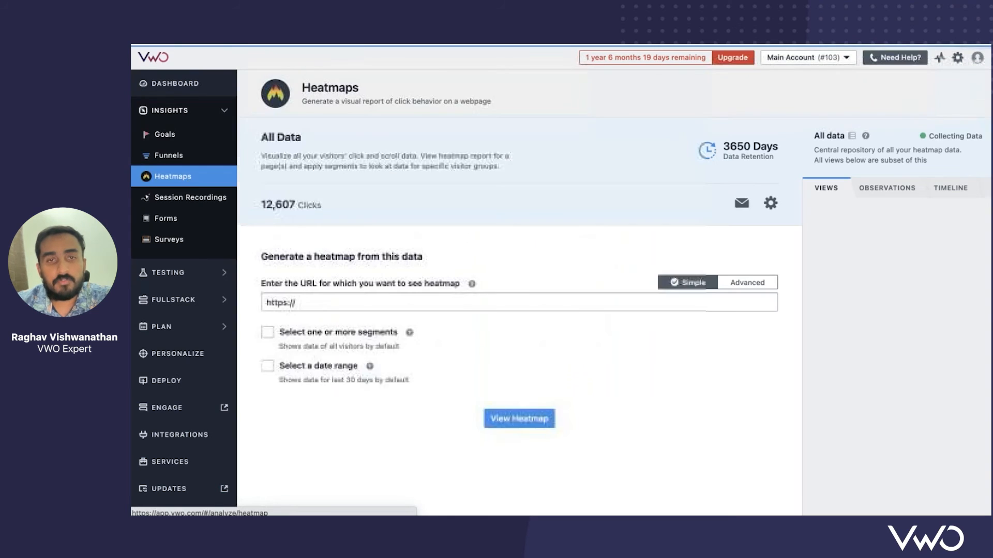
click(531, 307)
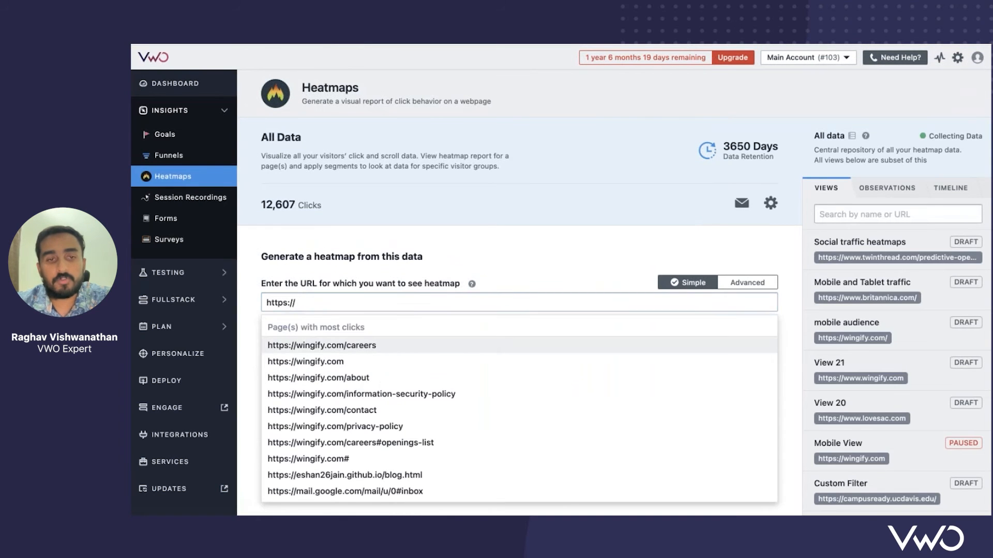
click(486, 343)
click(529, 422)
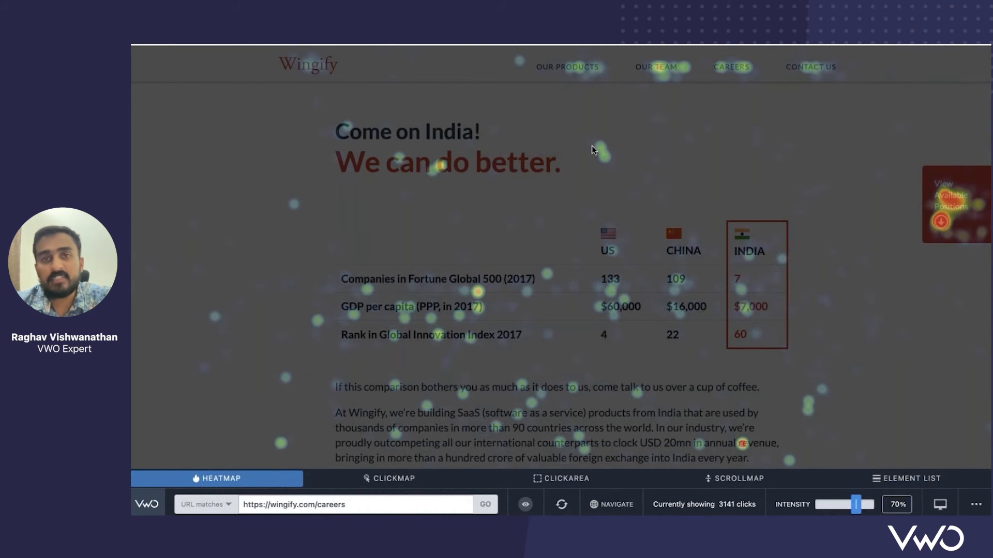
scroll(495, 364, down, 10)
scroll(496, 364, up, 10)
View the page's clickmap, then compare clicks in three selected clickarea regions: around the heading, the country table and the body text
click(392, 478)
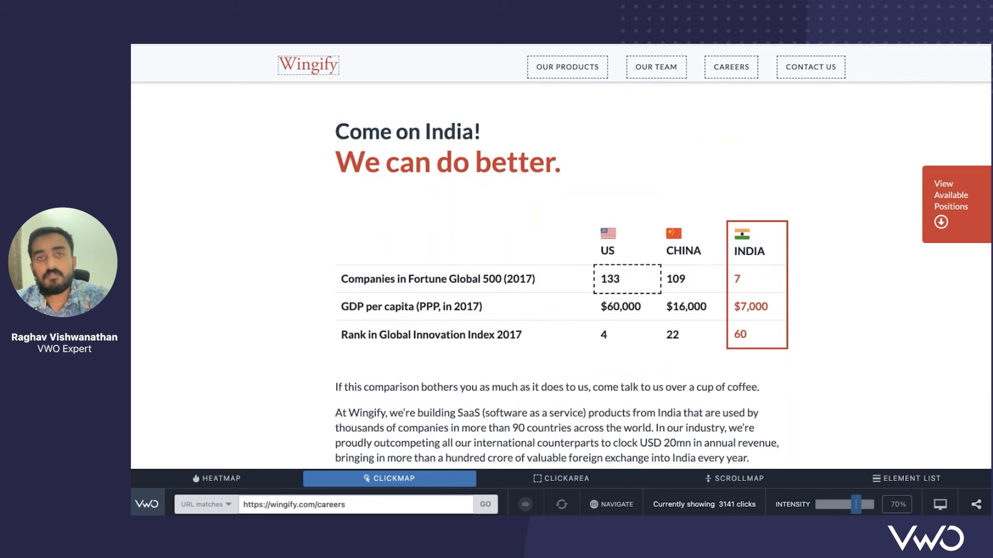
click(565, 479)
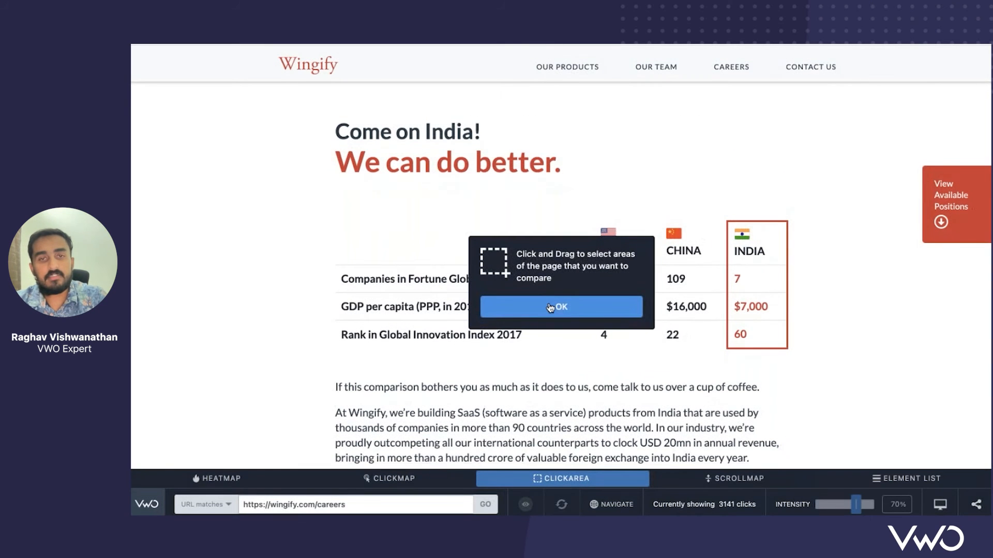
click(559, 306)
drag(307, 140, 504, 274)
drag(634, 110, 871, 345)
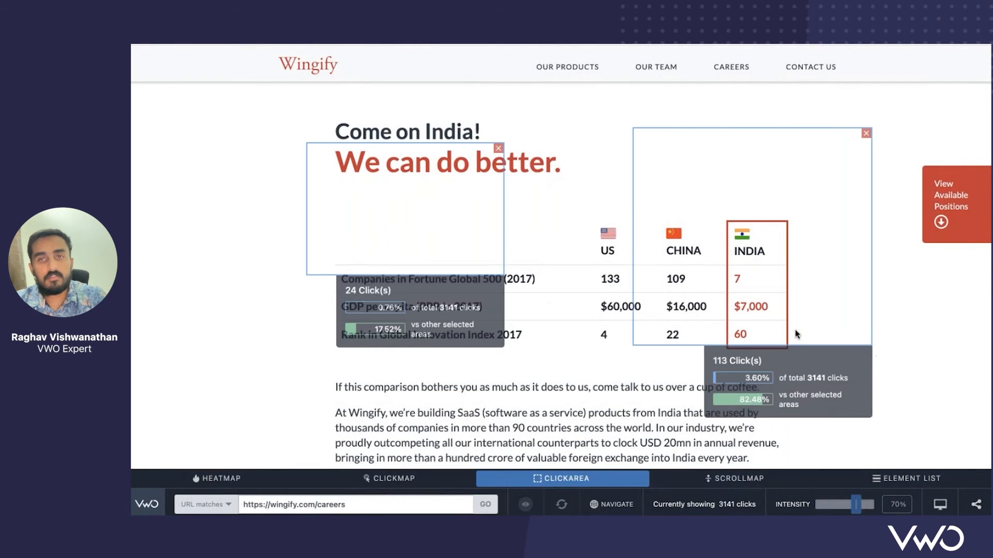
scroll(340, 265, down, 3)
drag(339, 265, 646, 378)
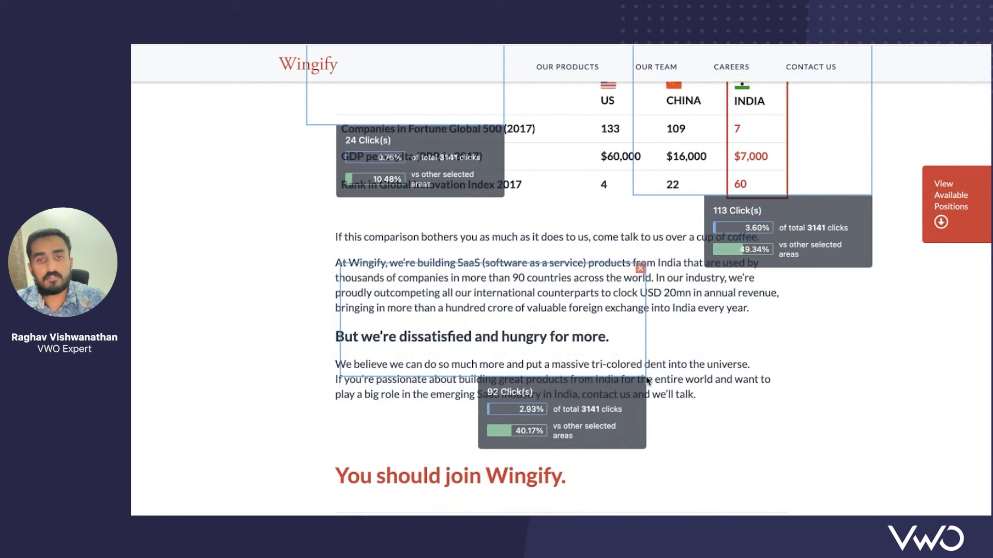
scroll(646, 380, down, 3)
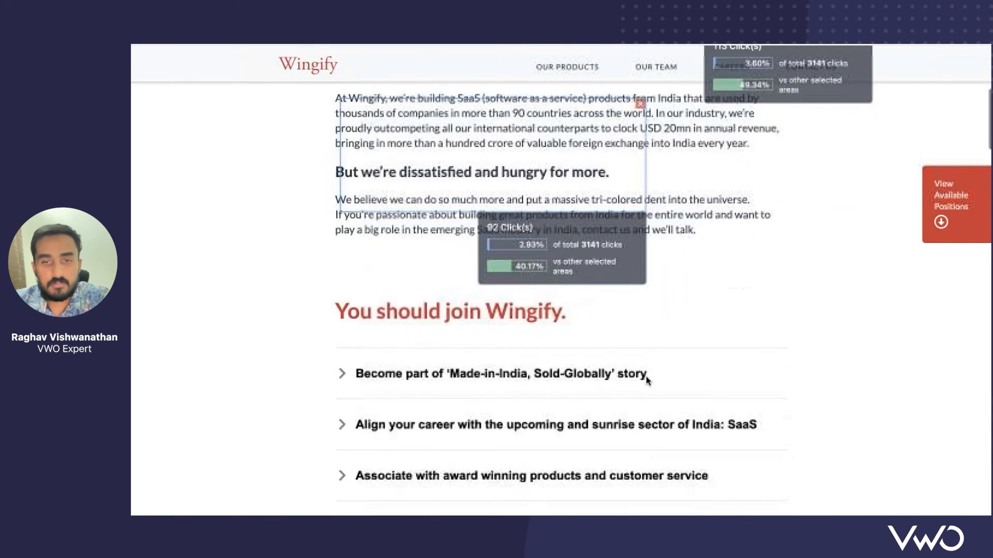
scroll(646, 380, up, 6)
Examine the scrollmap down the careers page to see visitor reach, then view clicks per element in the element list
click(734, 478)
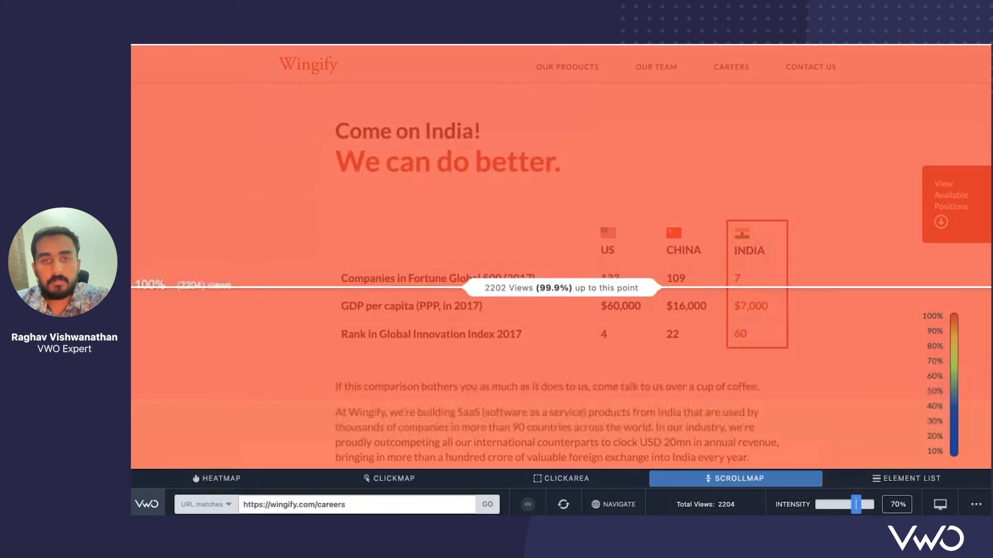
scroll(561, 280, down, 15)
scroll(561, 288, down, 20)
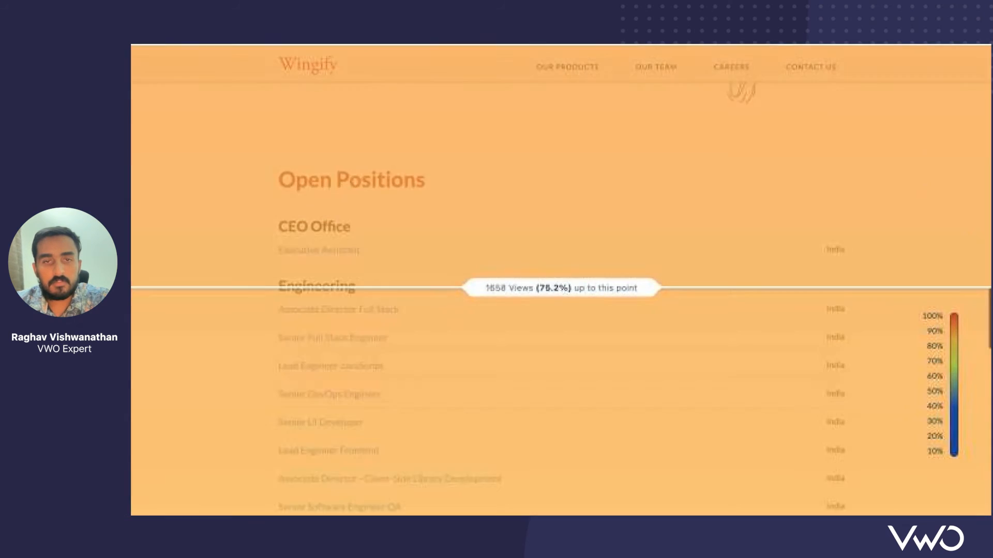
scroll(561, 288, up, 20)
scroll(561, 288, up, 10)
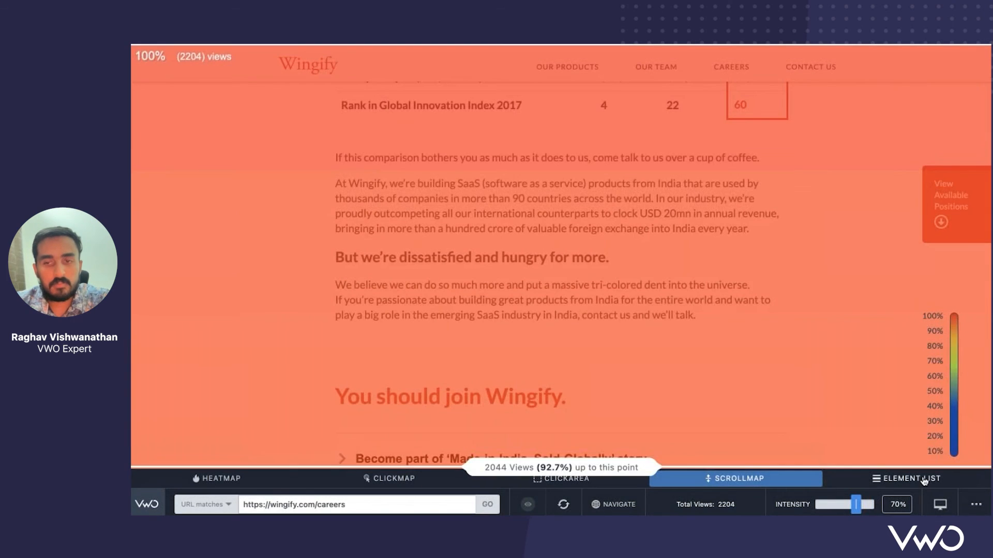
click(924, 480)
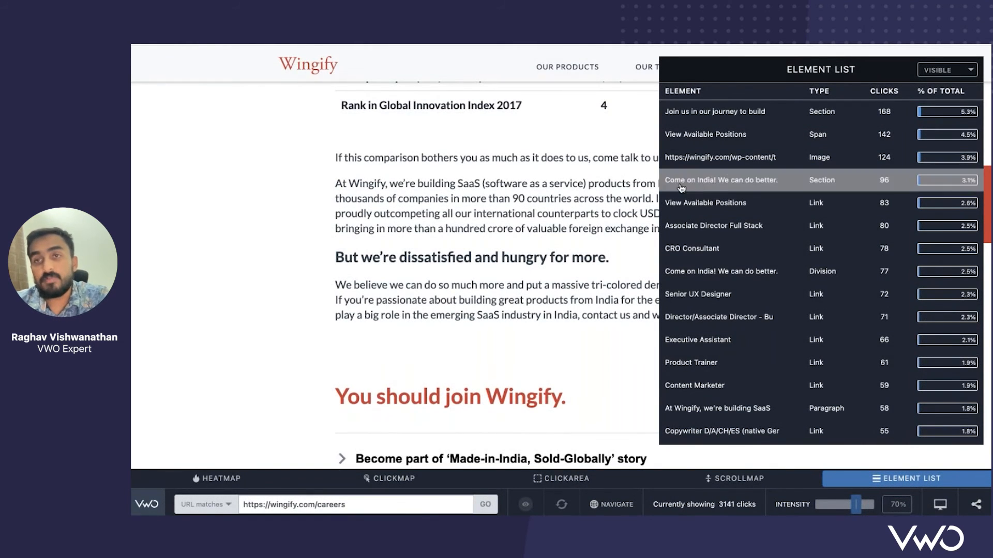
Show the careers page heatmap on a generic phone in portrait orientation and expand the site menu to inspect its clicks
click(295, 477)
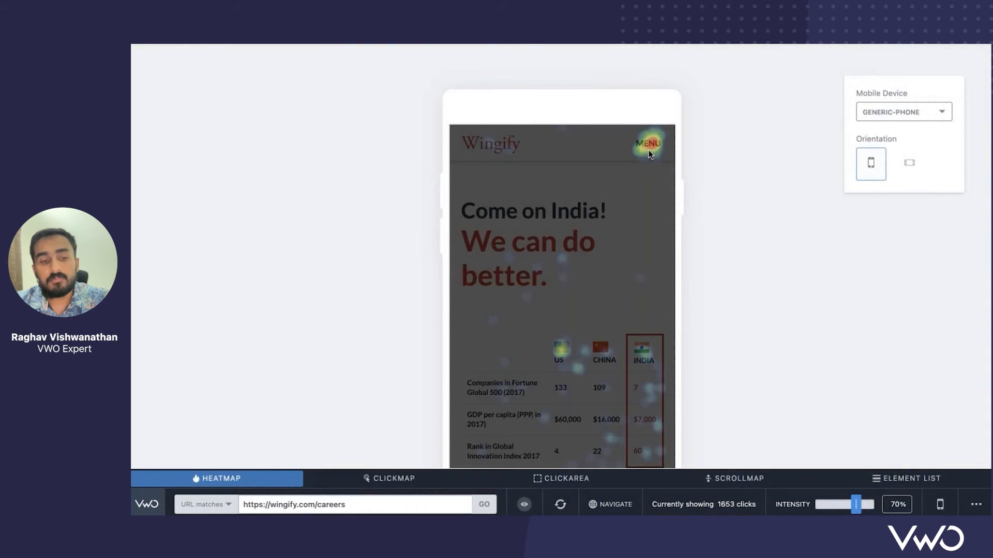
click(648, 152)
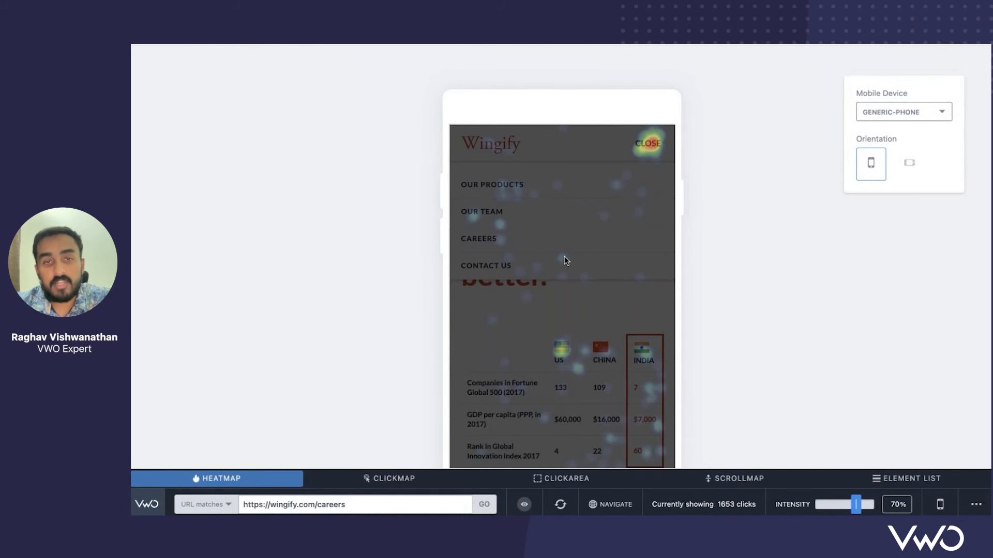
Draft an observation on Contact Us reading "Contact us not getting clicks. make it a sticky CTA on the page, not part of drop down" and discard it
click(525, 505)
click(564, 386)
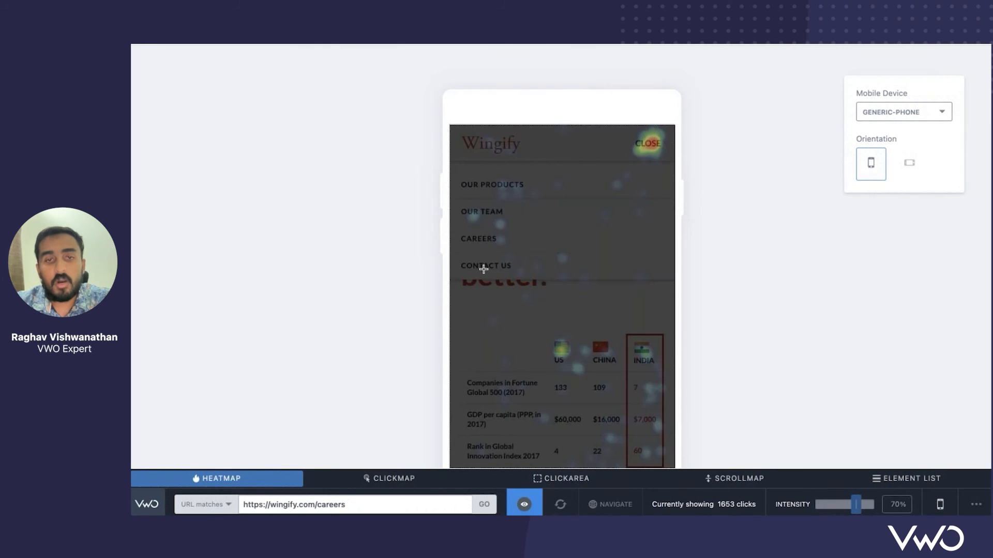
click(483, 268)
text(Con)
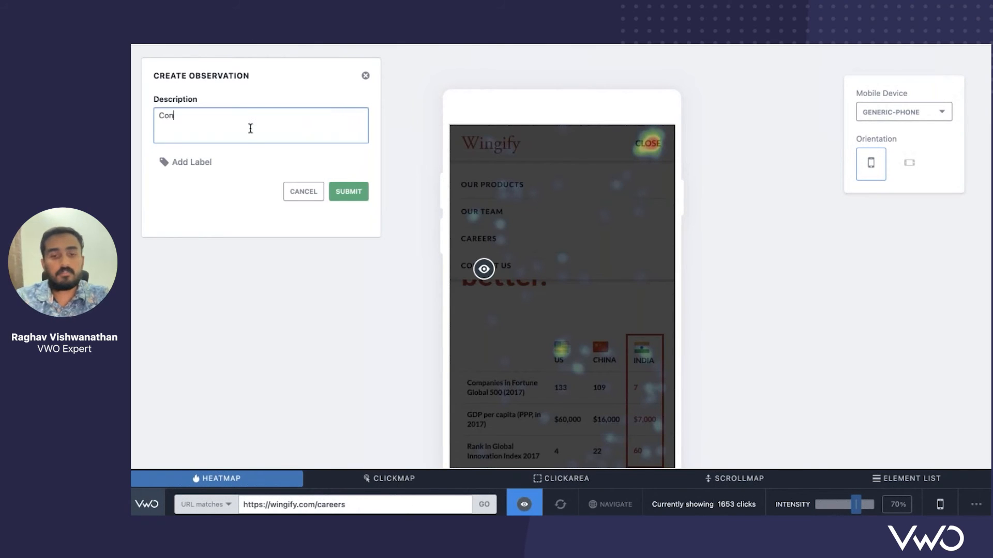
text(tact us not ge)
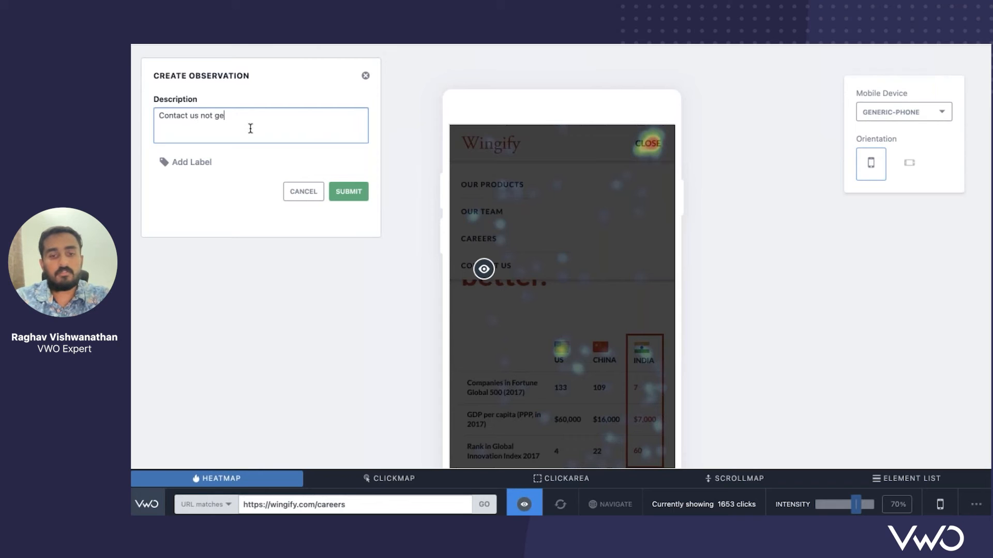
text(tting clicks. make it a sticky CTA on the page, not part of drop down)
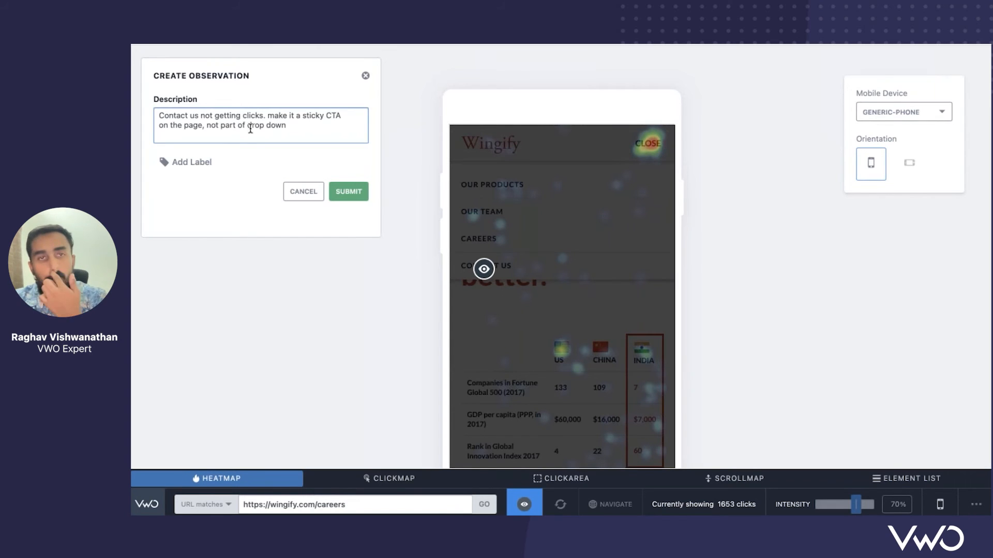
click(296, 194)
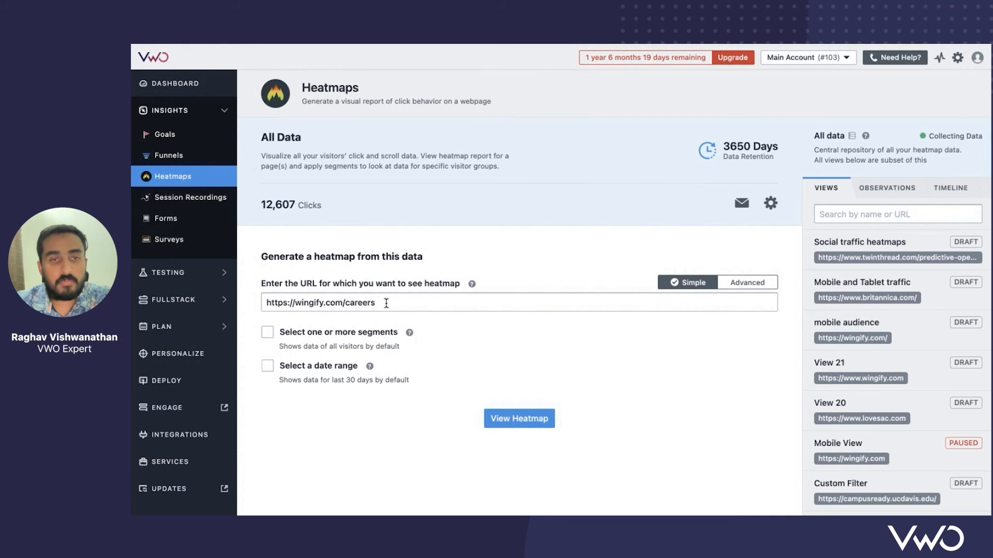
Look at the Advanced URL pattern matching option for the careers heatmap and return to Simple mode
click(749, 287)
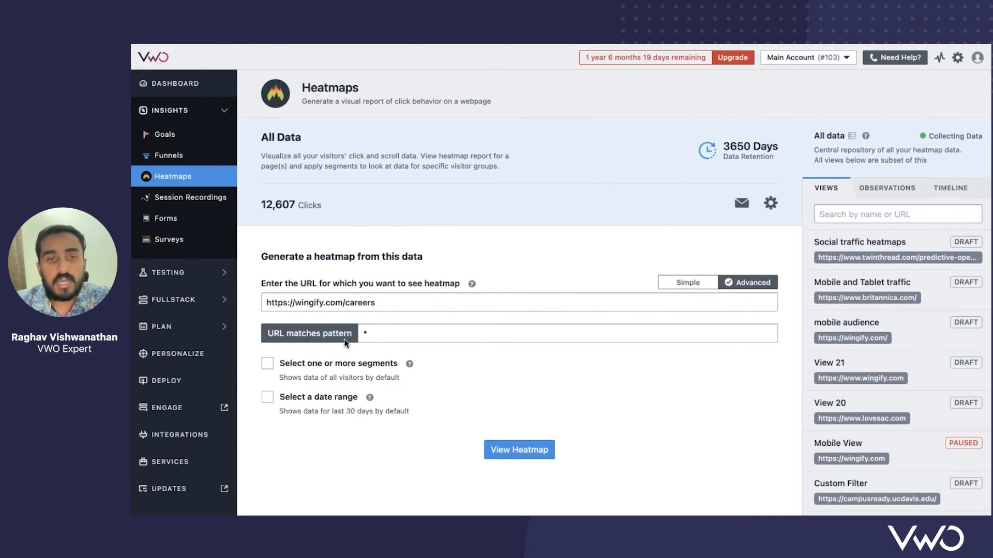
click(688, 282)
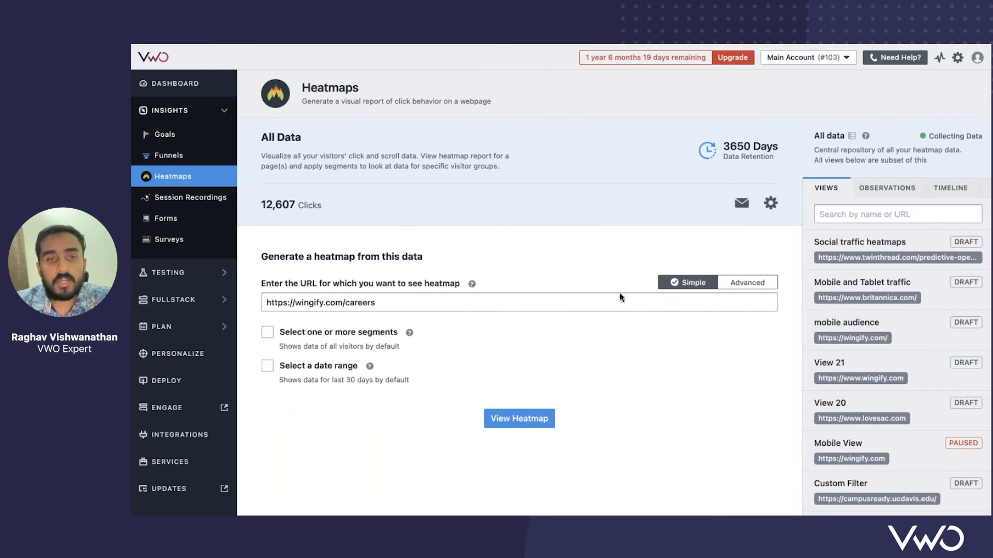
Enable segment selection for the careers heatmap and review the segment gallery, saved segments and custom segment properties
click(267, 332)
scroll(279, 341, down, 1)
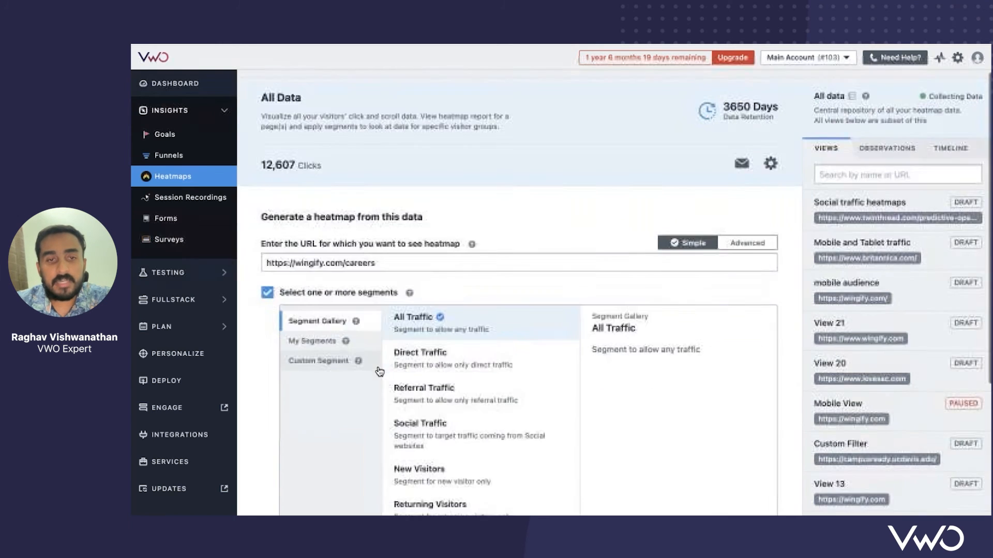
click(316, 339)
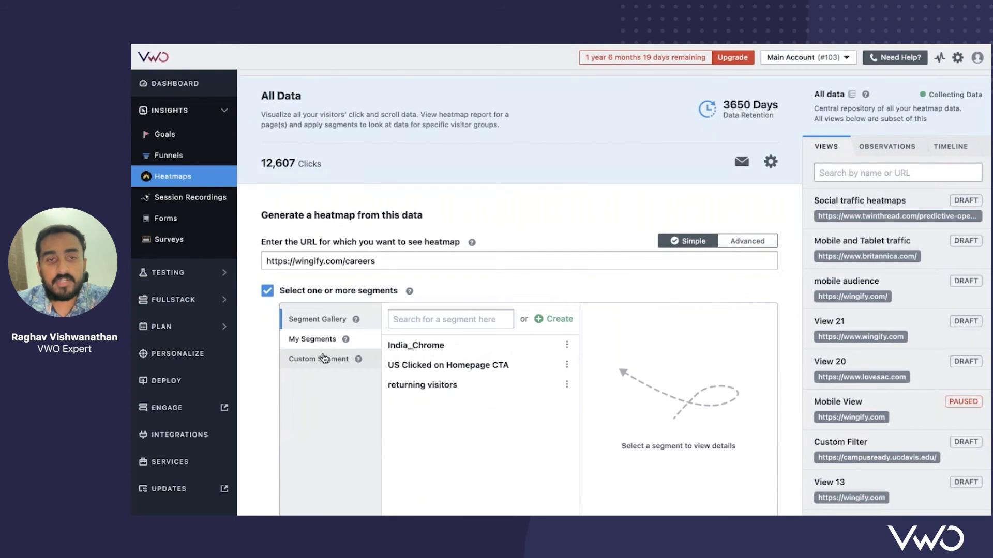
click(324, 359)
scroll(472, 348, down, 1)
click(443, 357)
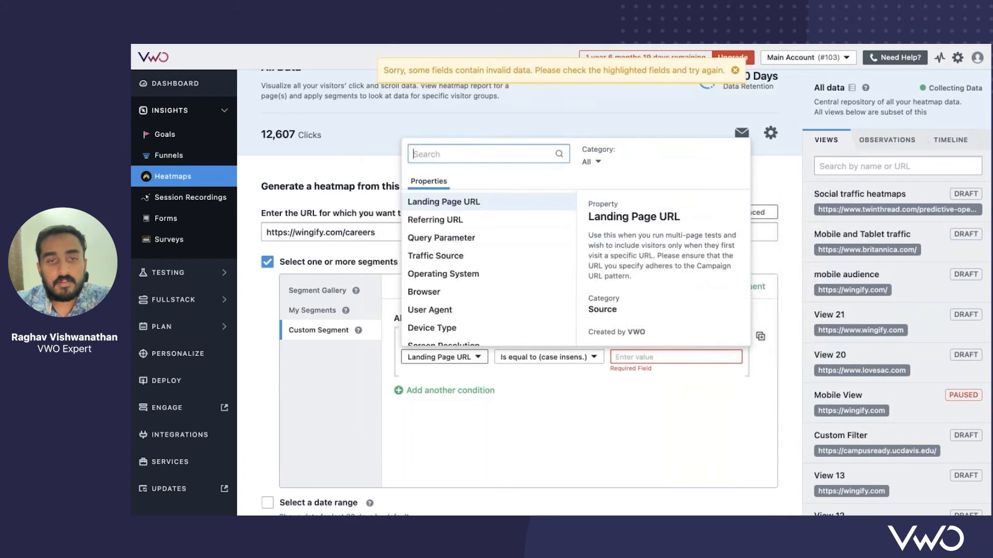
scroll(489, 269, down, 4)
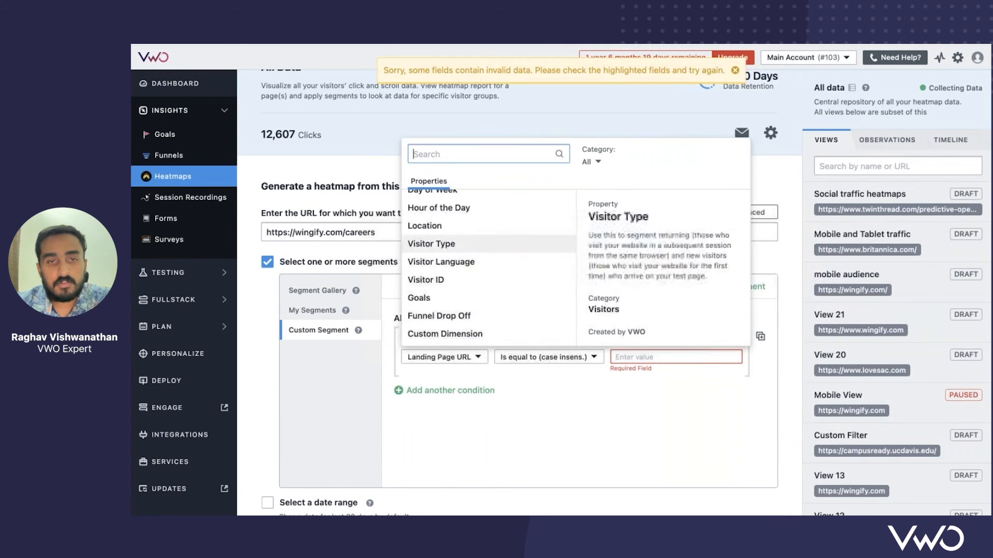
key(Escape)
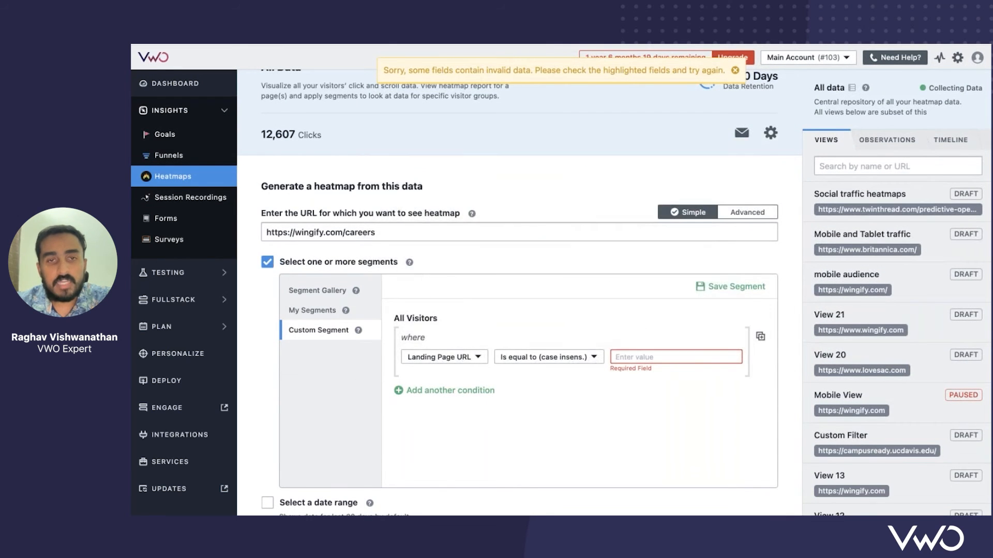
scroll(862, 297, down, 8)
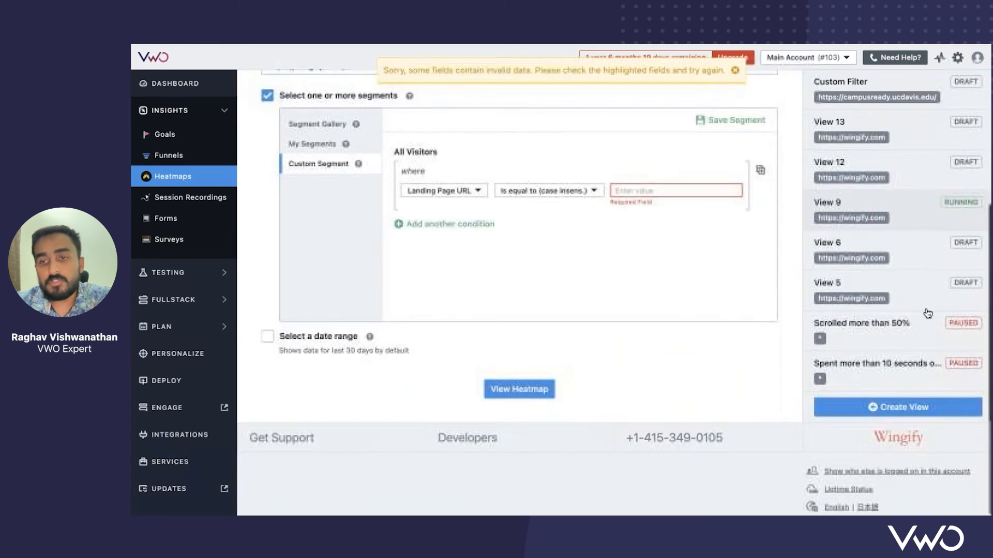
click(928, 403)
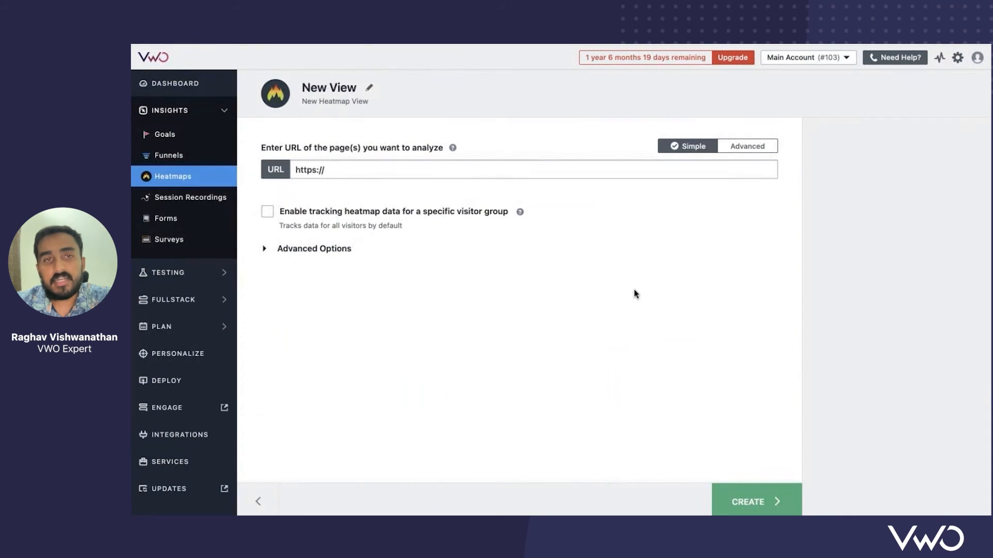
click(456, 172)
text(https://wingify.com)
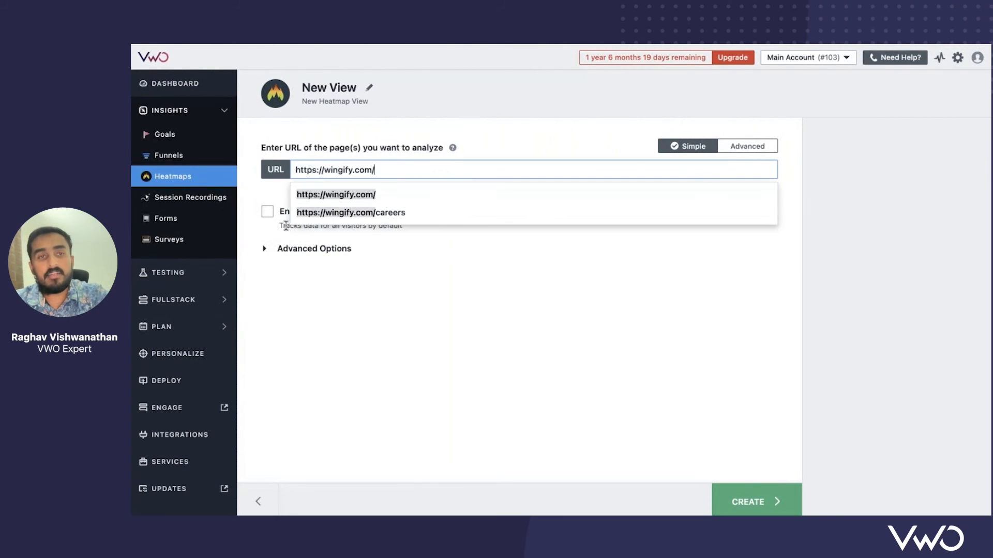
click(334, 194)
click(265, 216)
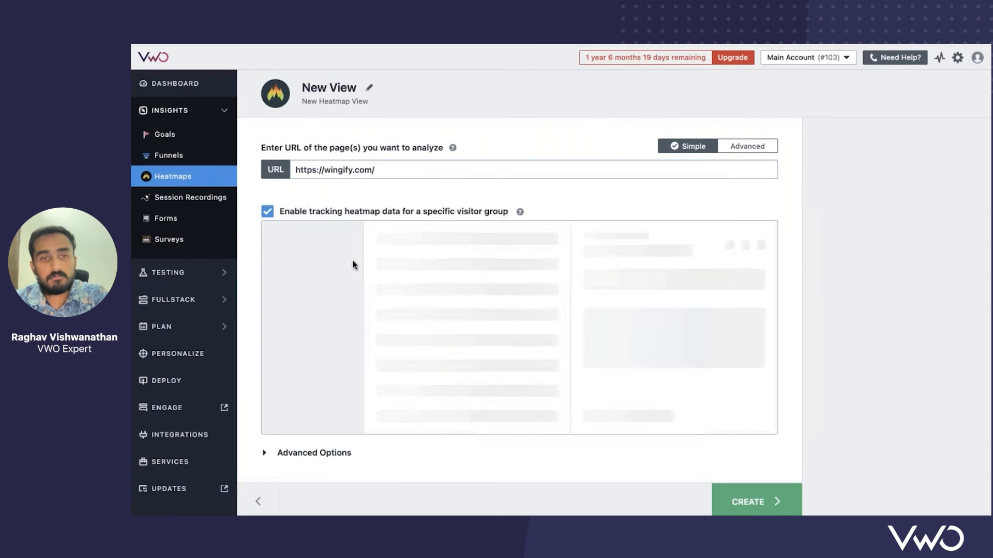
Review the saved segments and choose Email Traffic from the segment gallery for the new heatmap view
click(311, 256)
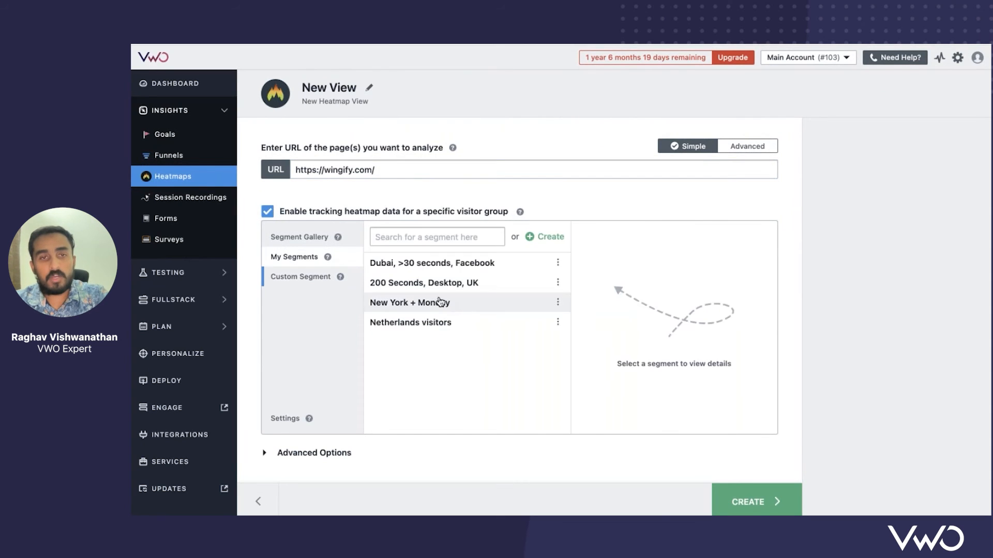
click(287, 237)
scroll(469, 323, down, 5)
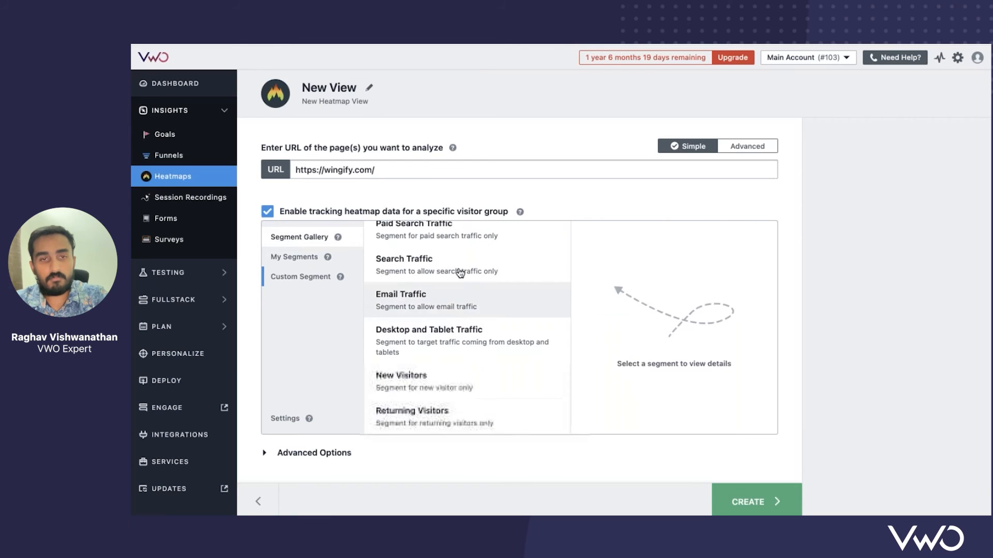
click(457, 303)
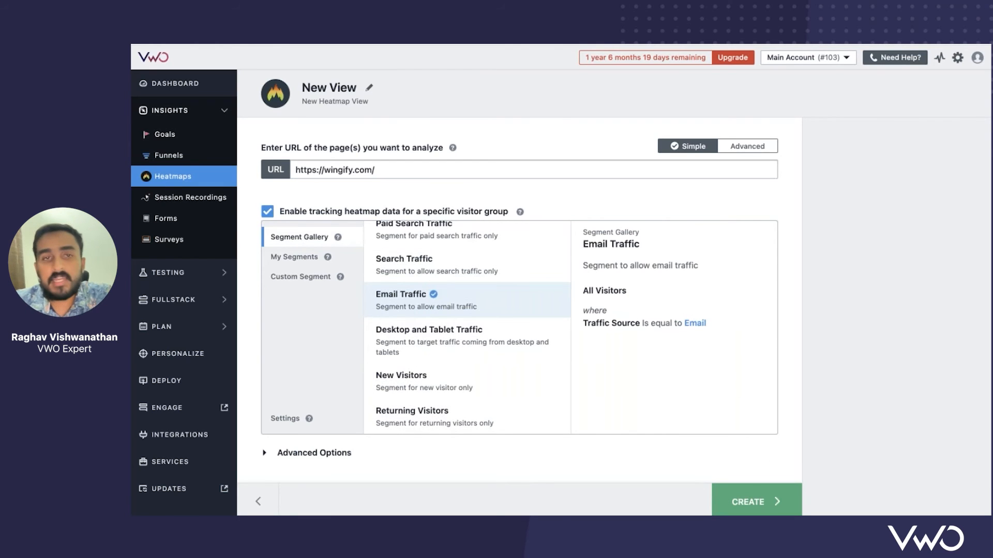
Return to the Heatmaps overview and review the list of existing heatmap views
click(168, 176)
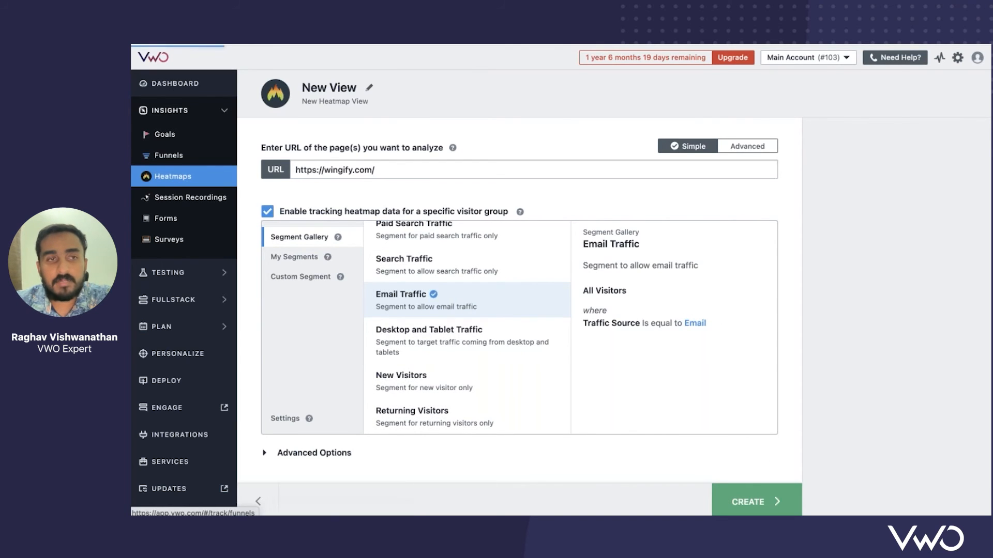
scroll(906, 257, down, 5)
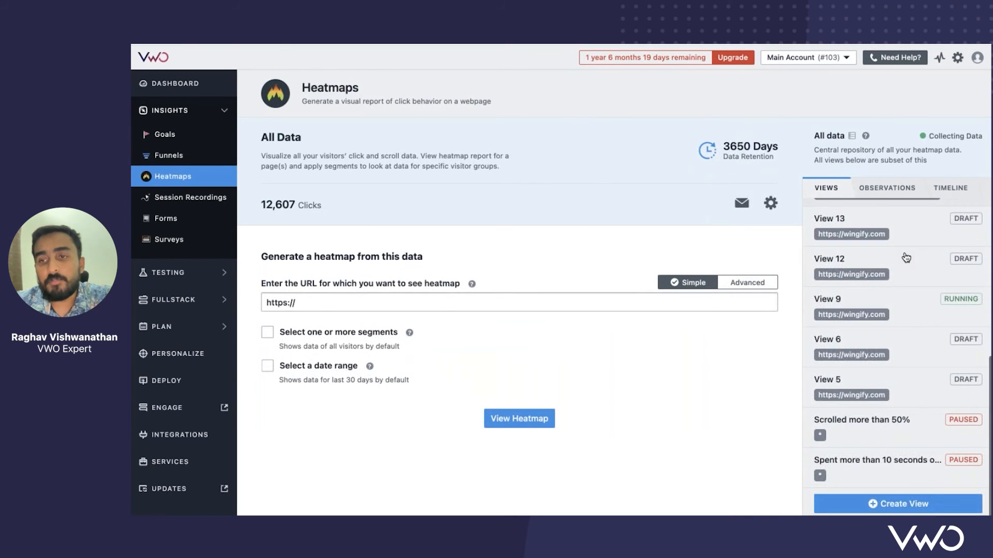
scroll(915, 269, up, 2)
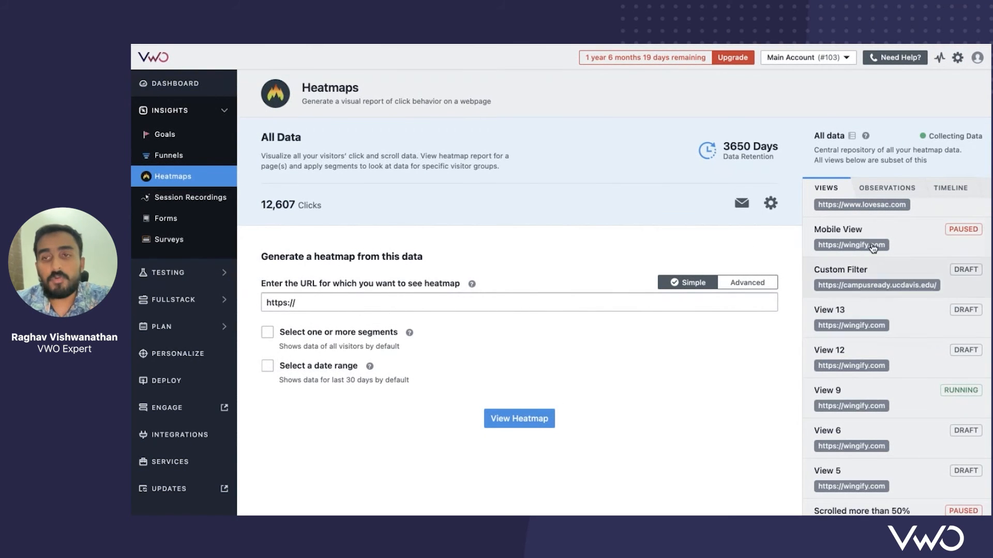
scroll(879, 247, down, 3)
scroll(899, 244, up, 10)
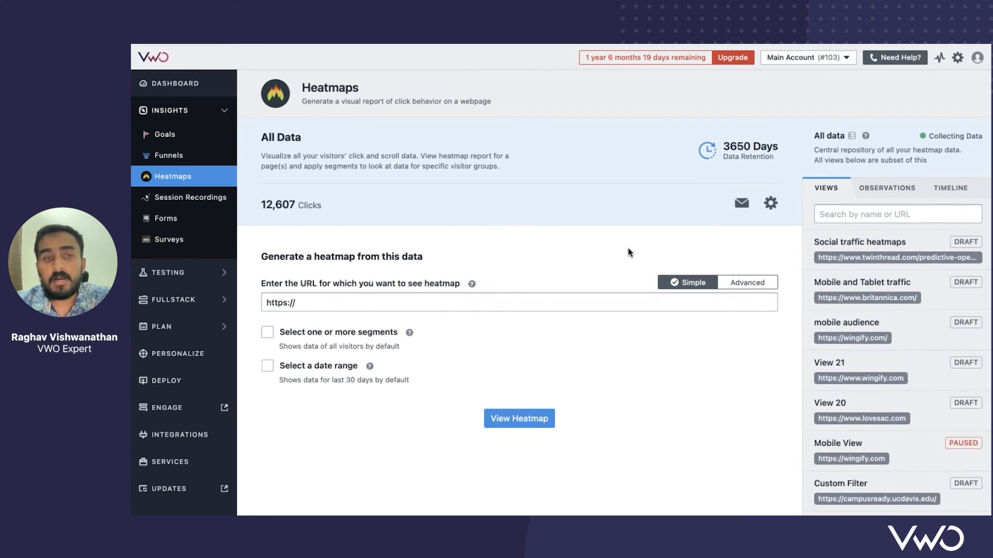
Open Session Recordings and review the list of recorded visitor sessions across all visitors
click(185, 201)
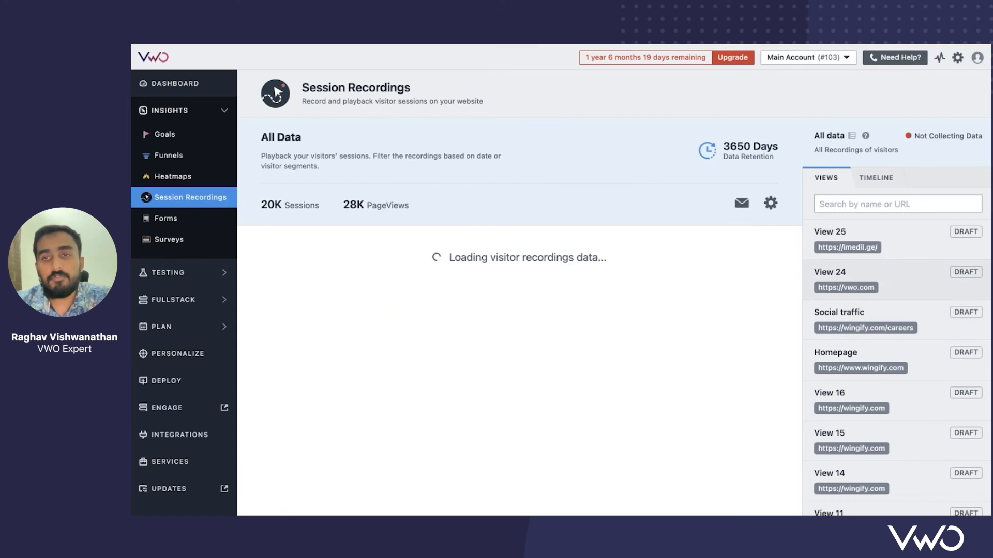
scroll(937, 343, down, 5)
scroll(926, 243, up, 5)
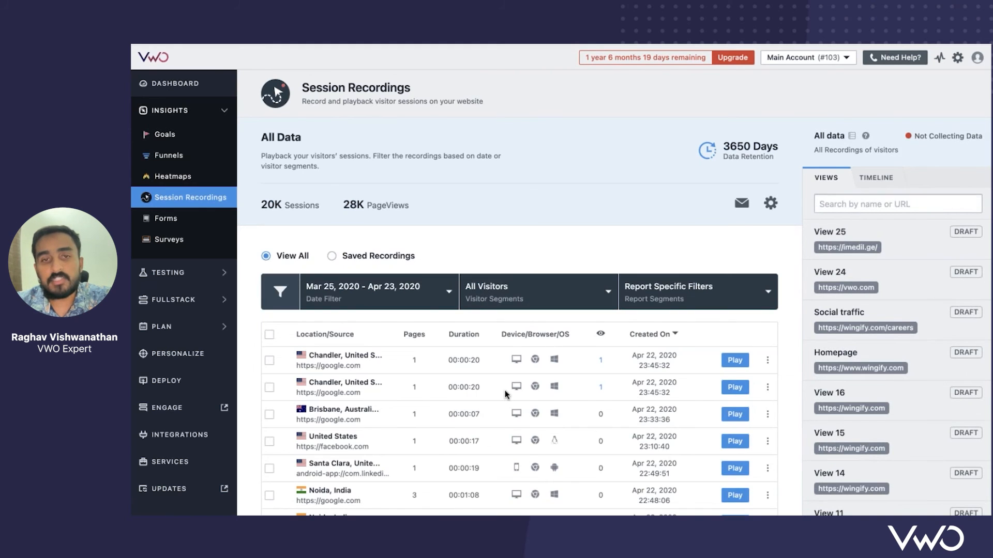
scroll(505, 390, down, 3)
scroll(498, 296, down, 2)
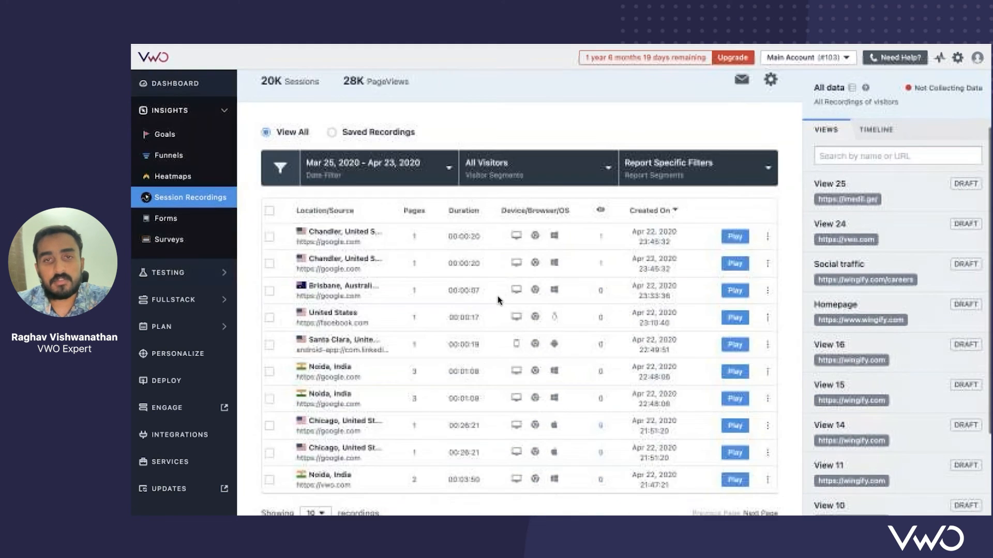
Play the first session recording and inspect all sessions of its visitor and the logged observations
click(736, 241)
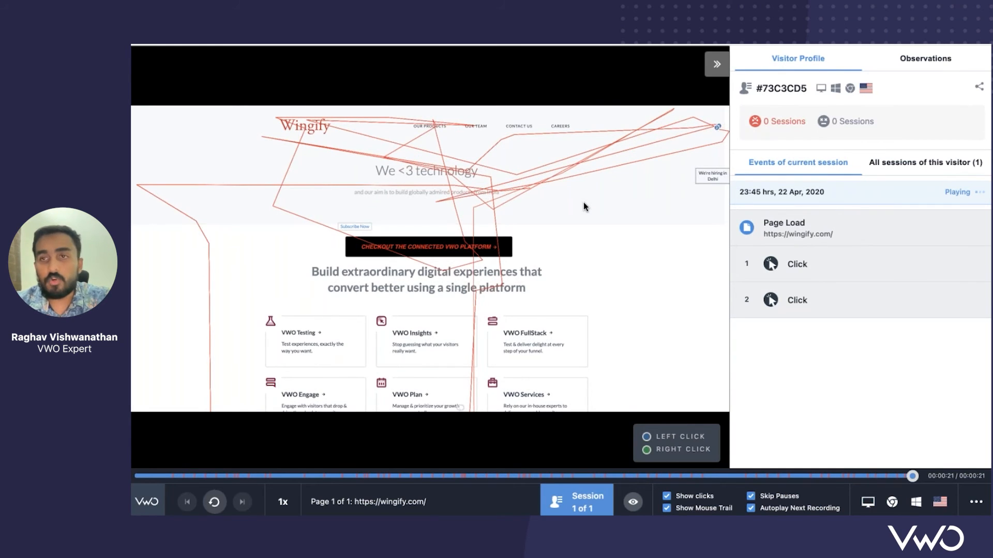
click(914, 174)
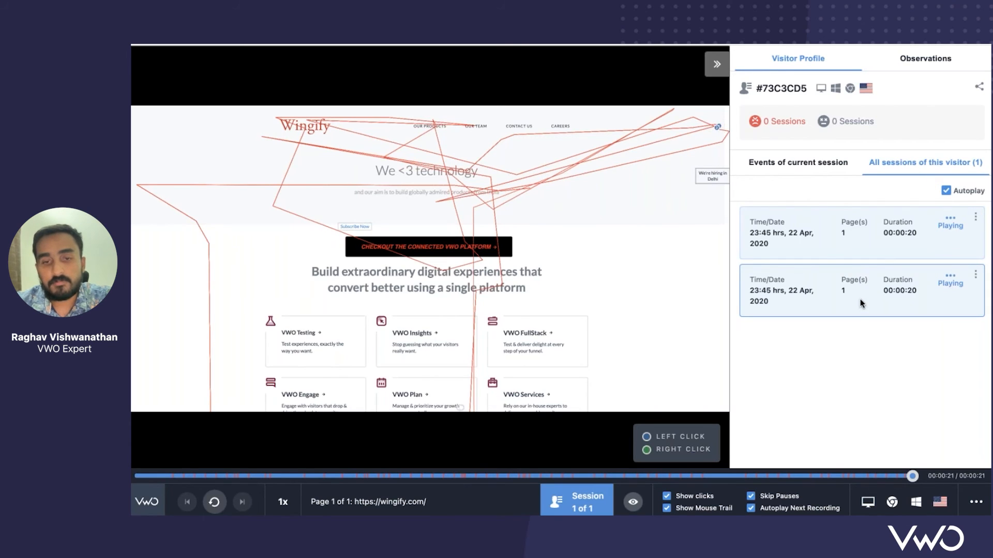
click(929, 60)
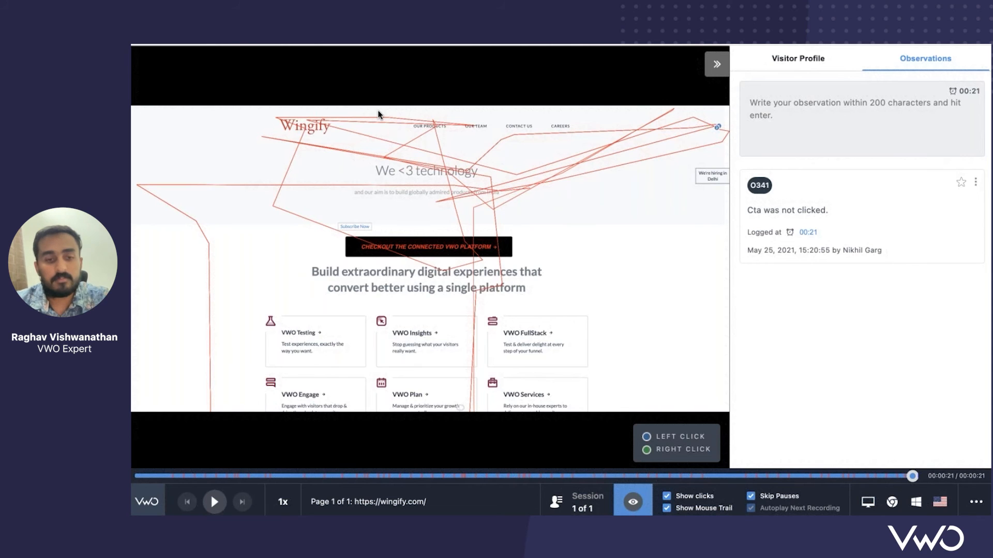
key(XF86MonBrightnessUp)
key(XF86MonBrightnessUp)
key(XF86MonBrightnessUp)
key(XF86MonBrightnessUp)
key(XF86MonBrightnessUp)
key(XF86MonBrightnessUp)
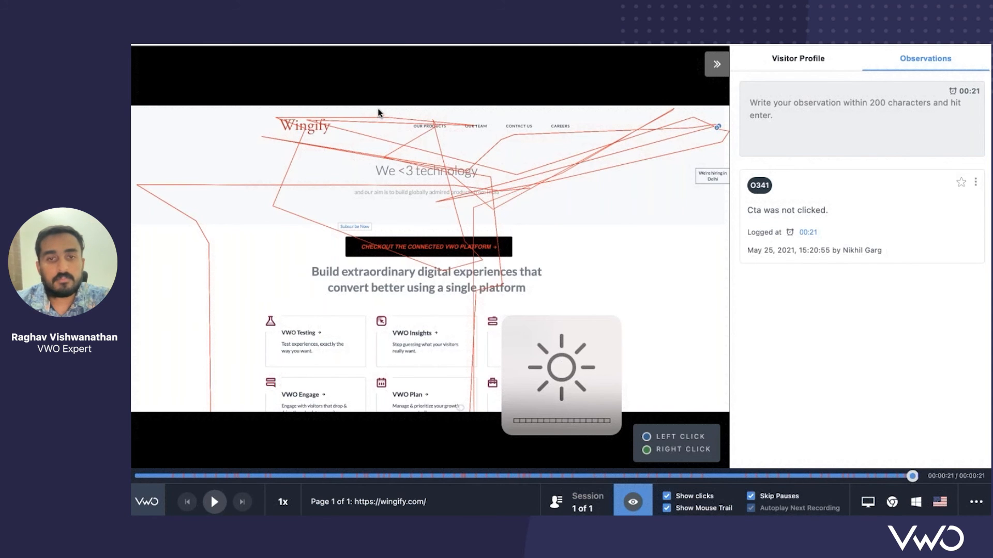
Close the session recording and view the overview of running funnels
key(Escape)
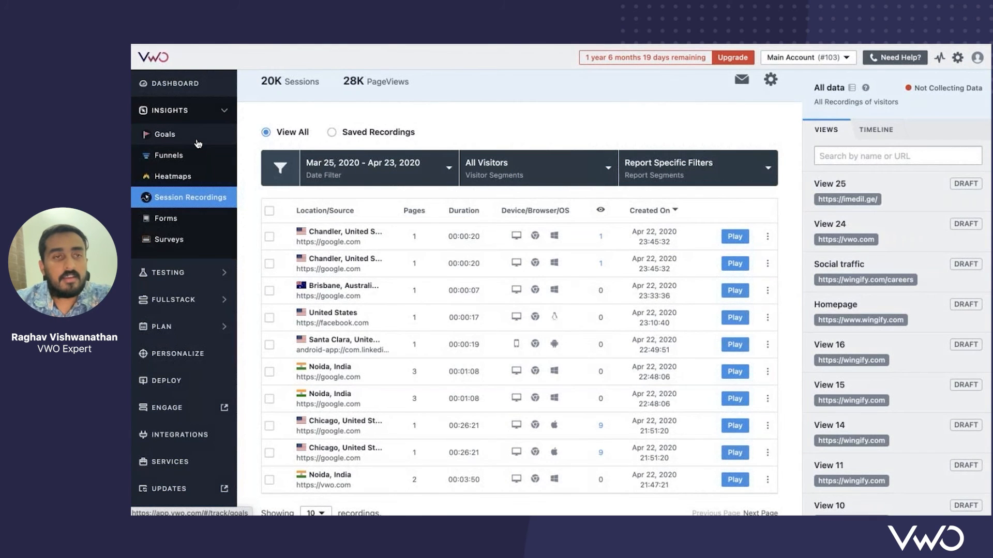
click(197, 157)
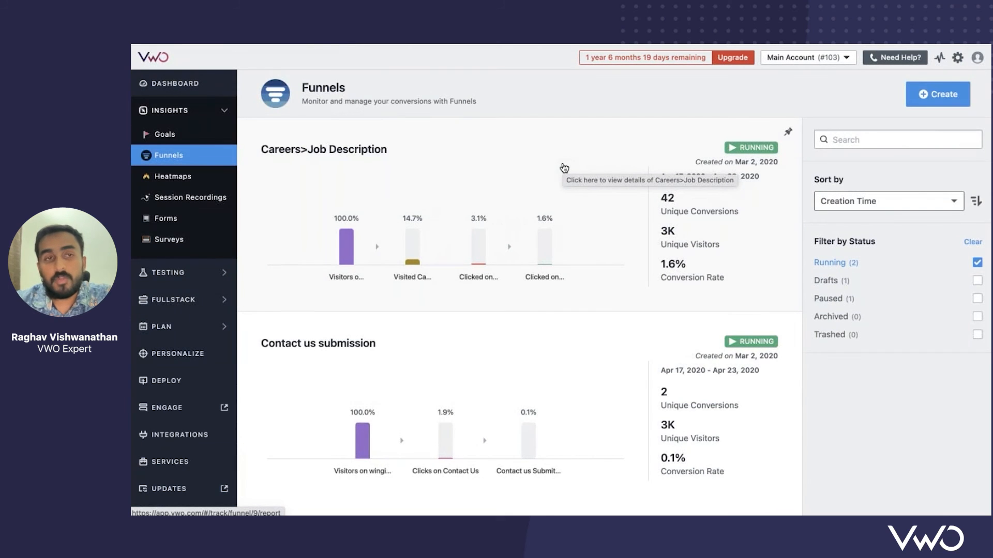
Start a new goal and review the goal types available to track, keeping Track Page Visits
click(166, 133)
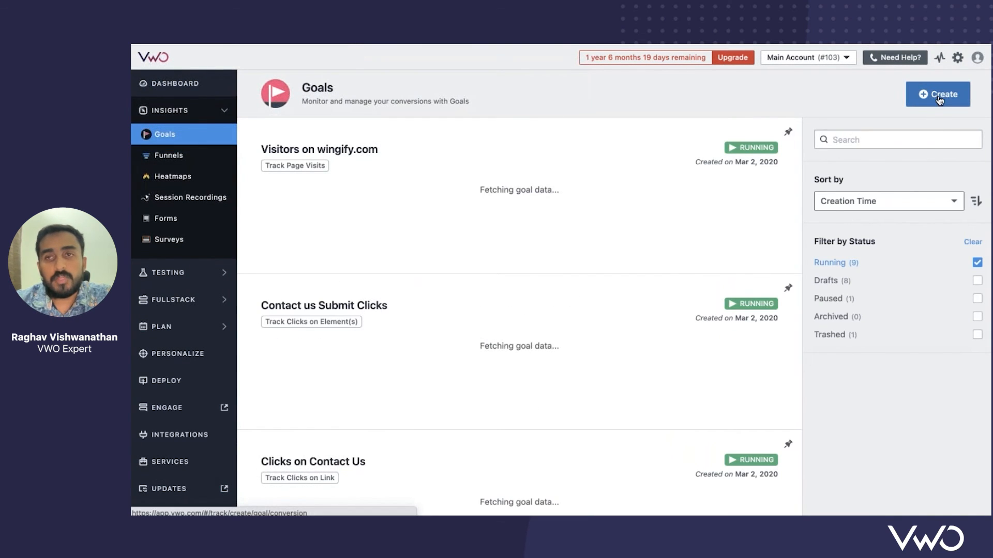
click(939, 99)
click(310, 166)
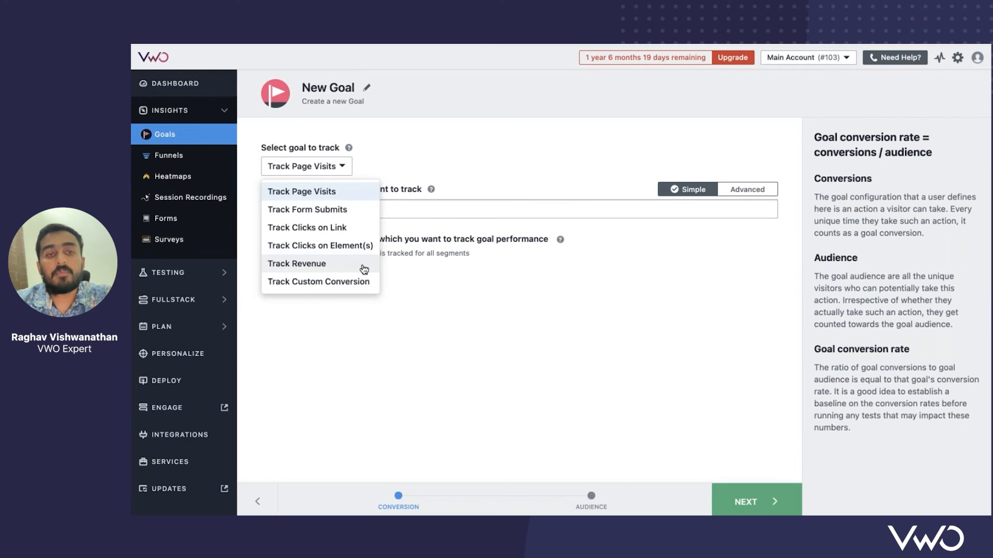
click(168, 163)
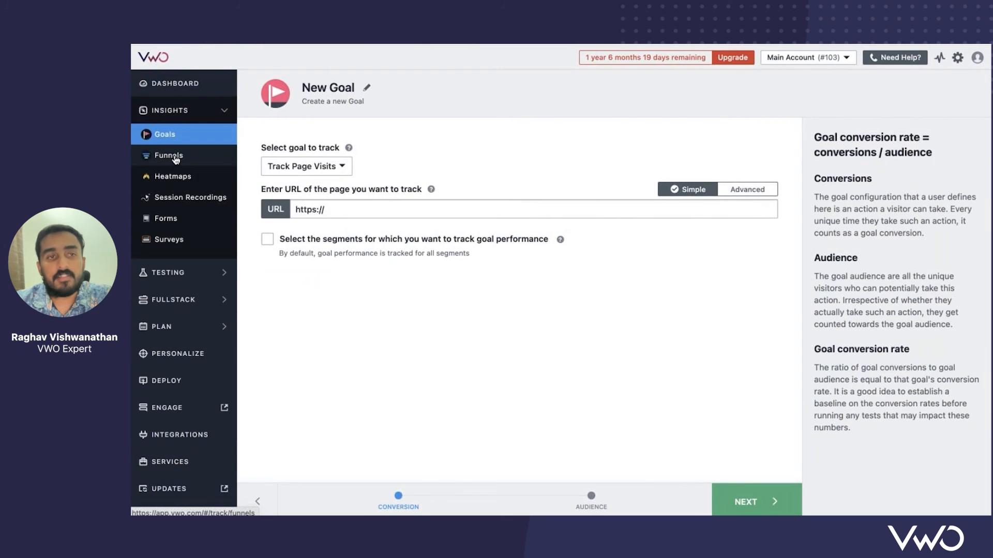
Open the Careers>Job Description funnel report and filter it by the Social Traffic visitor segment
click(176, 158)
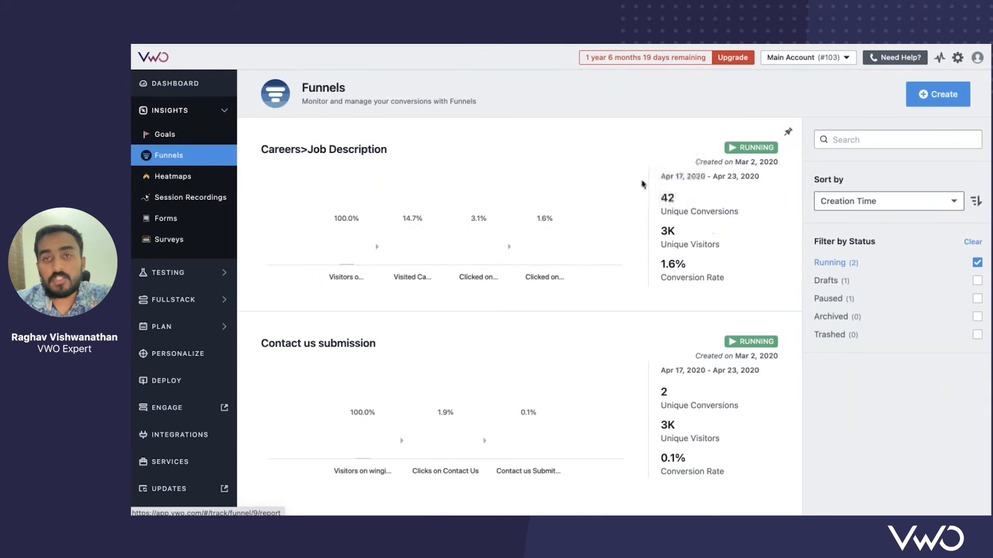
click(642, 185)
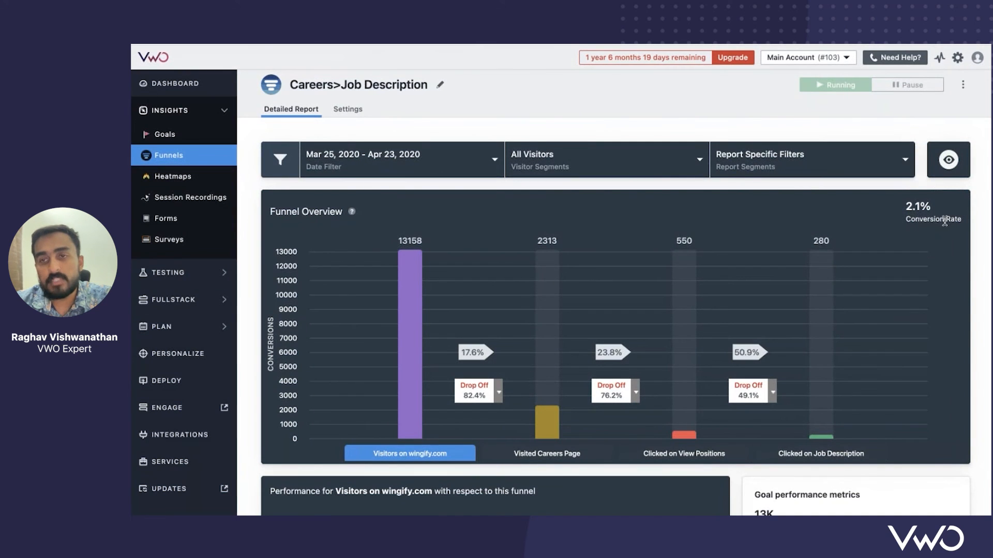
click(565, 167)
click(487, 256)
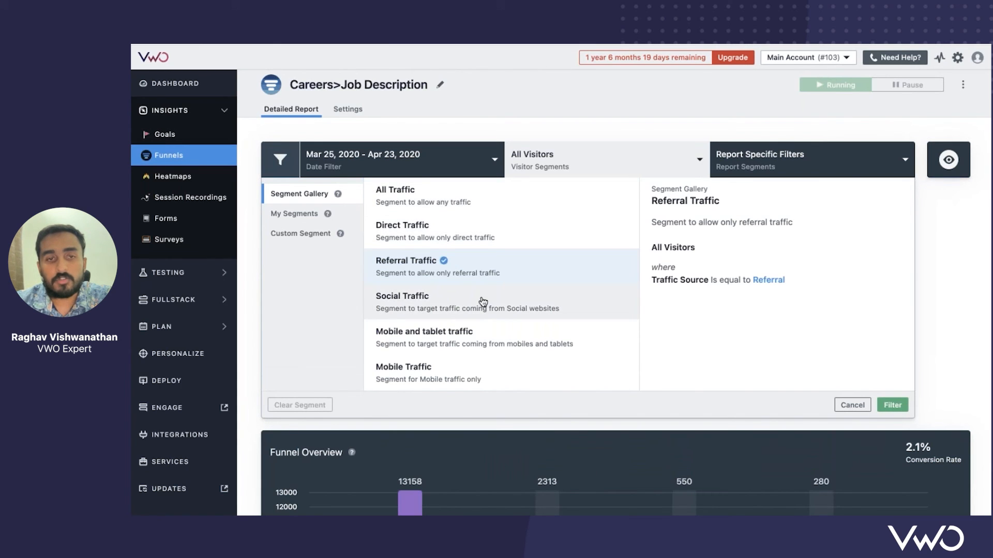
click(482, 302)
click(891, 405)
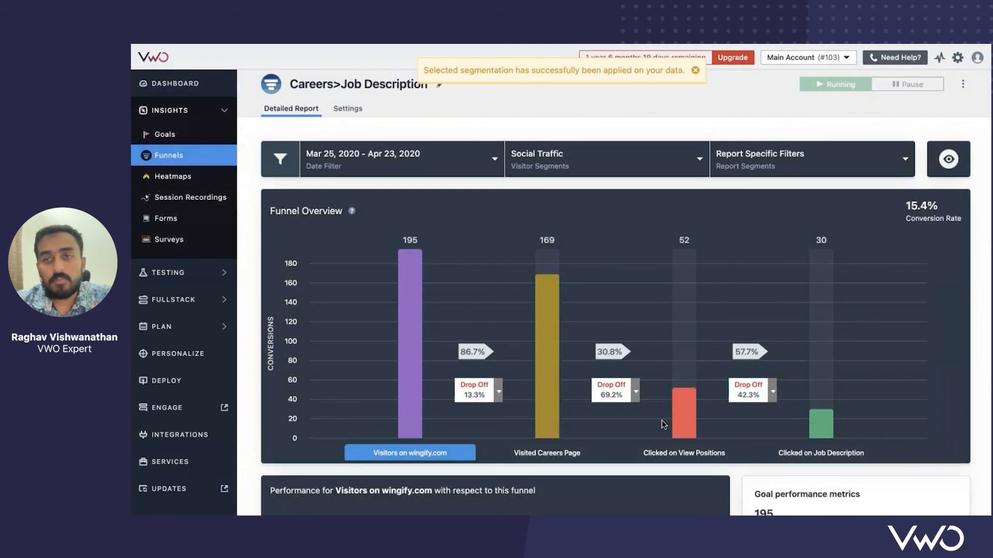
Check the heatmap and recording options for the last funnel drop-off and examine the funnel's performance chart
scroll(662, 420, down, 1)
click(773, 362)
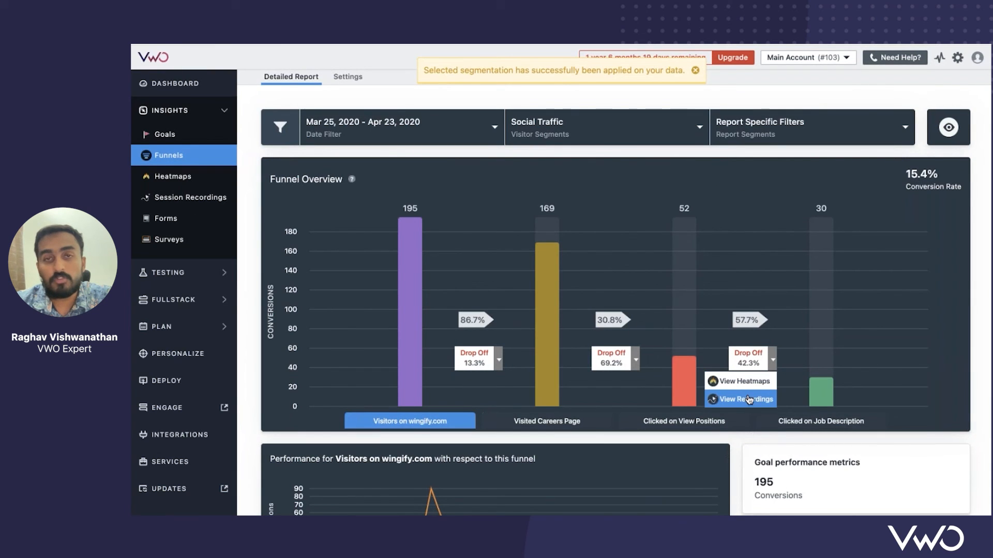
click(787, 258)
scroll(787, 258, down, 5)
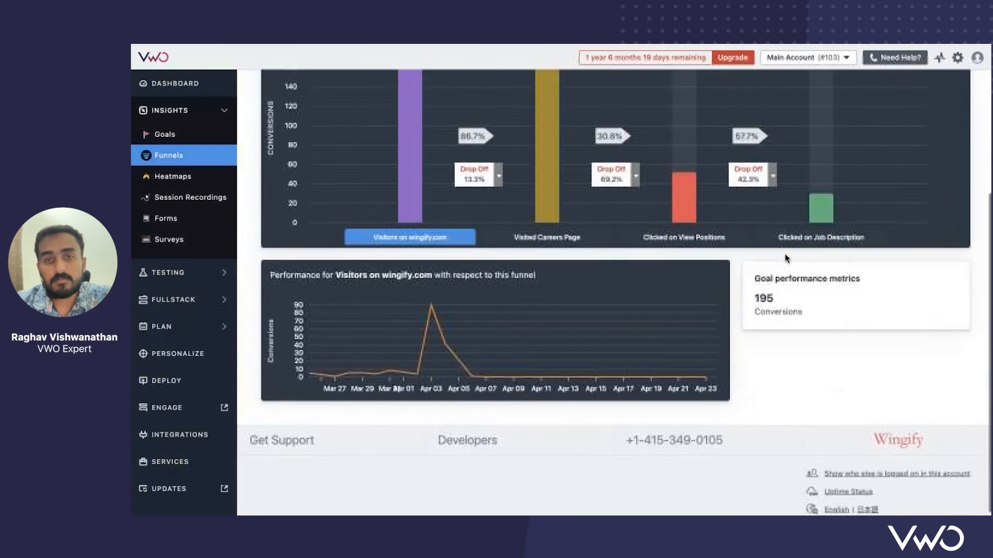
scroll(787, 258, up, 8)
scroll(787, 259, down, 2)
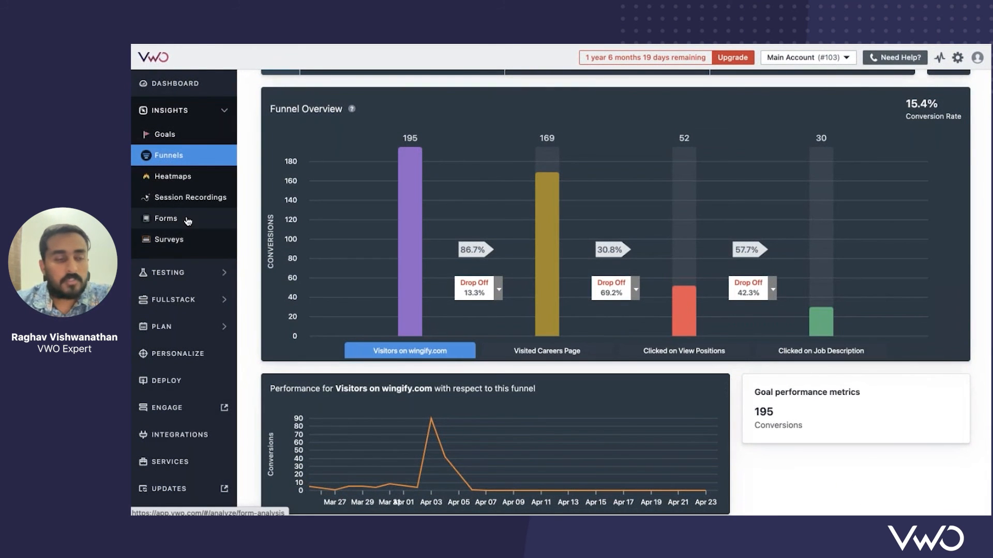
click(187, 220)
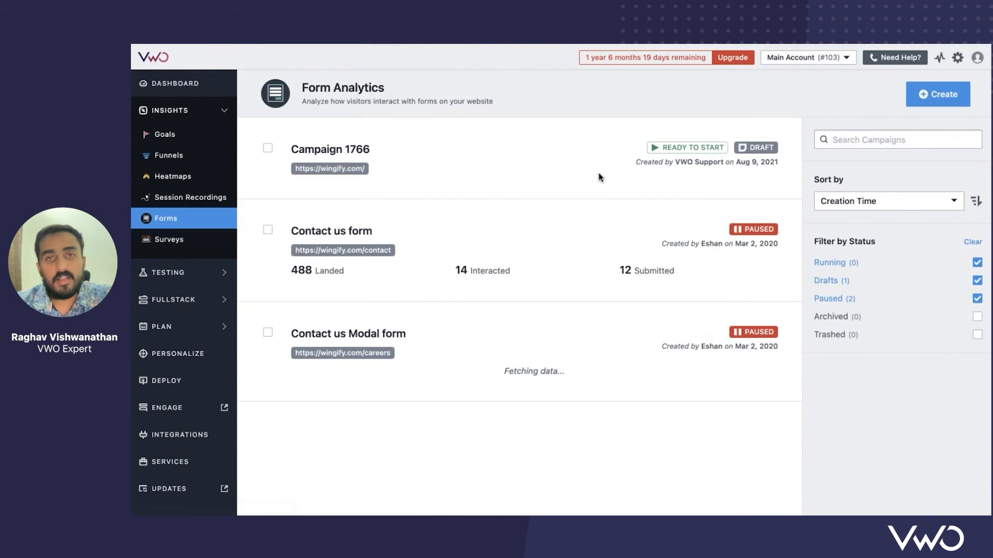
click(931, 95)
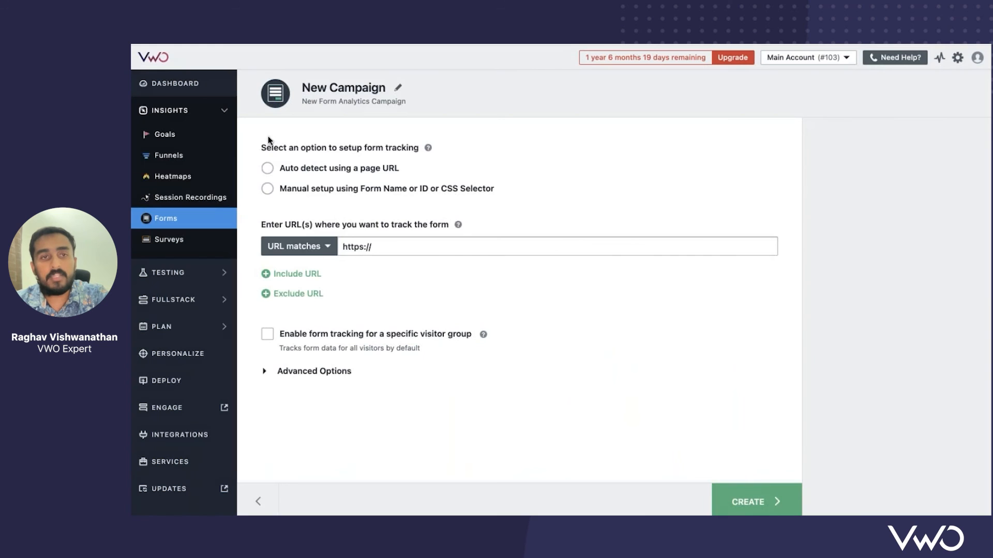
click(267, 169)
click(333, 193)
key(ctrl+a)
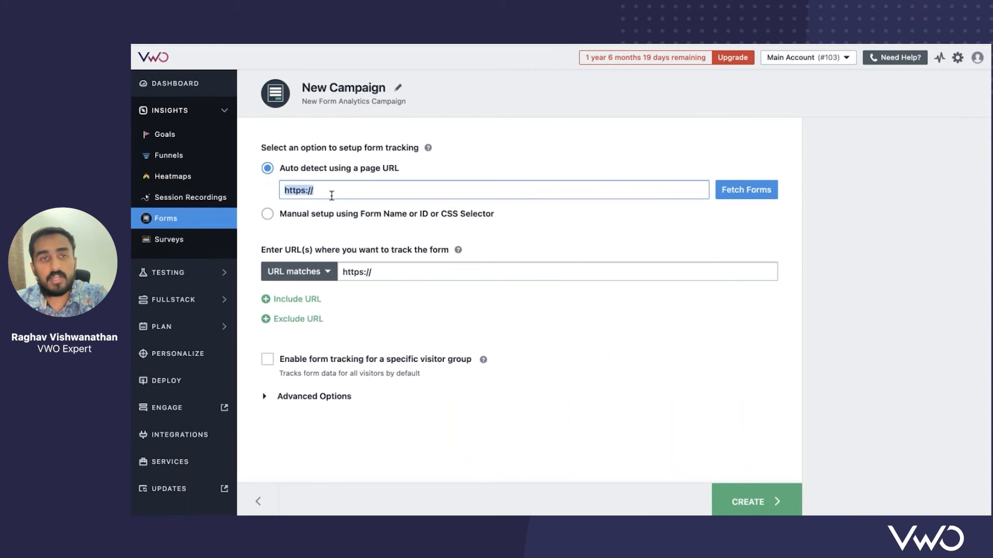
text(https://wingify.com/)
click(407, 219)
click(739, 192)
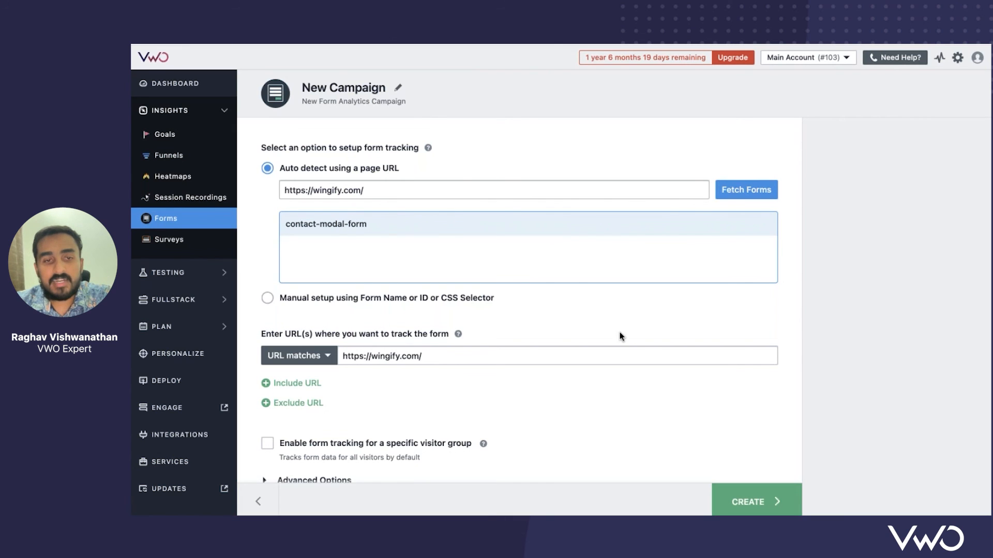
Enable form tracking for a specific visitor group, review the custom segment properties, and return to the Form Analytics overview without creating the campaign
scroll(618, 336, down, 2)
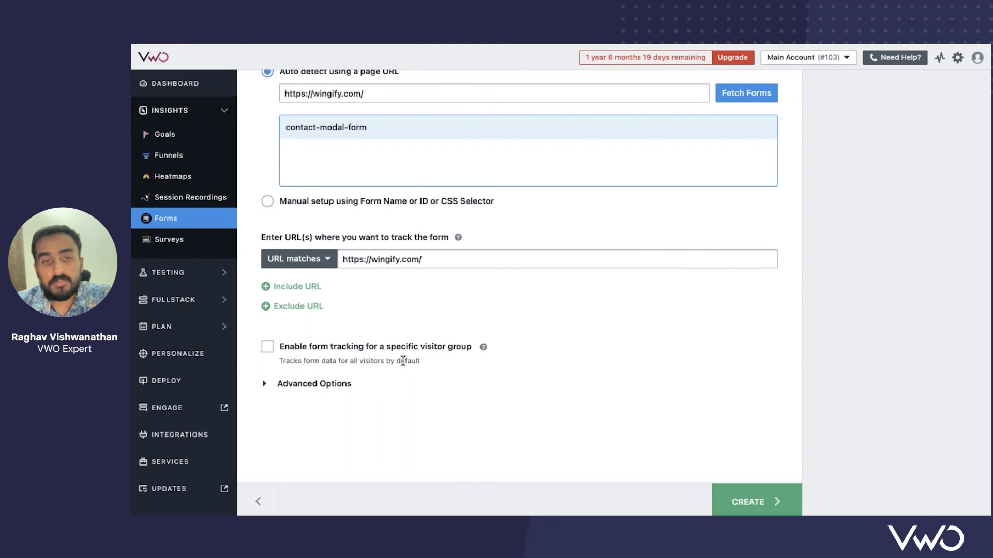
click(267, 346)
scroll(328, 360, down, 1)
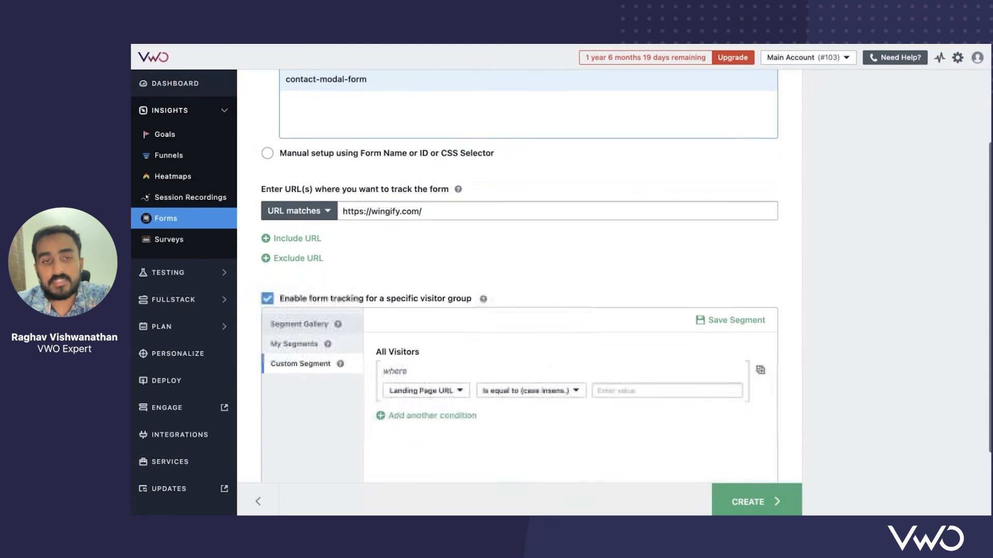
click(414, 376)
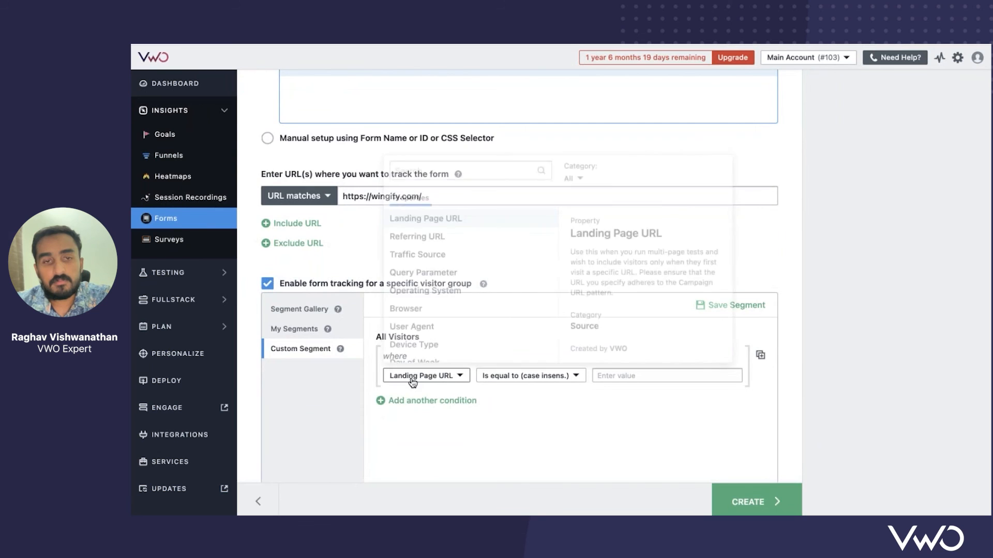
scroll(412, 383, down, 1)
scroll(424, 238, down, 3)
scroll(424, 238, up, 3)
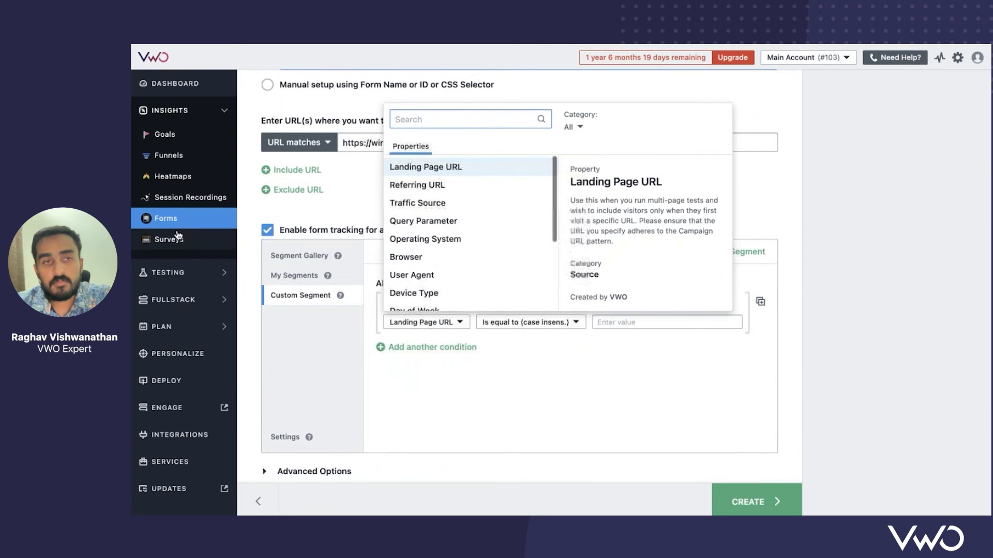
key(Escape)
click(191, 217)
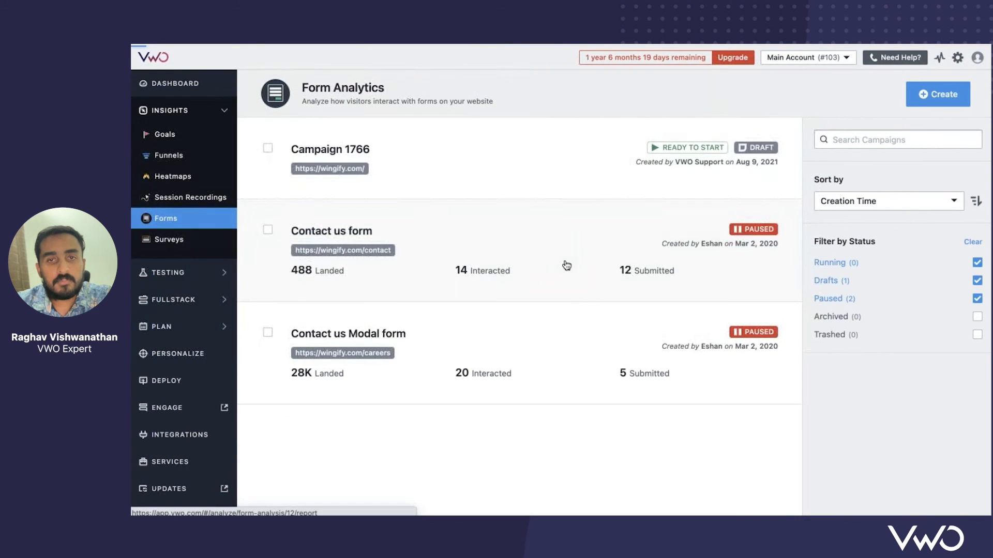
Open the Contact us form report and examine its field statistics for interaction time, hesitation time, refilled, ignored and dropped fields
click(567, 265)
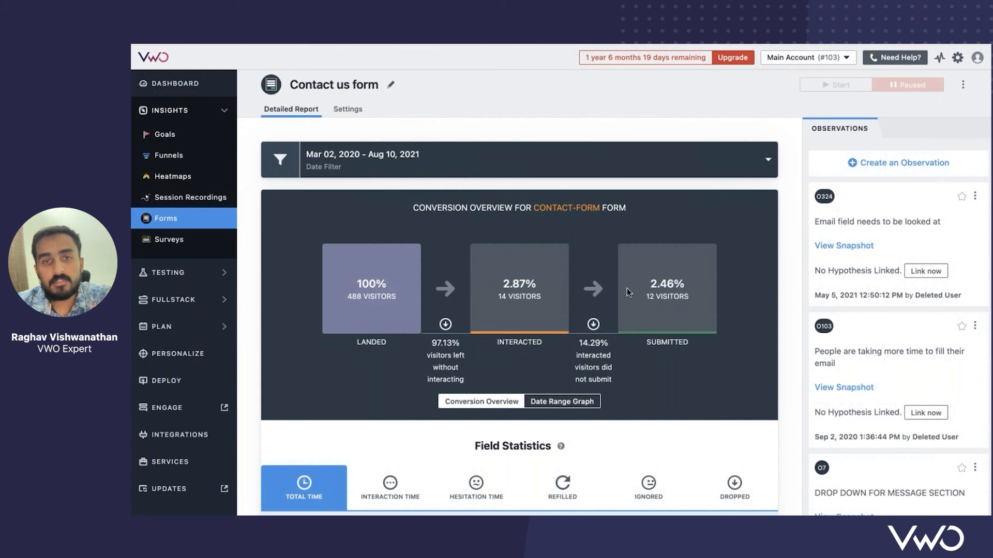
scroll(626, 289, down, 5)
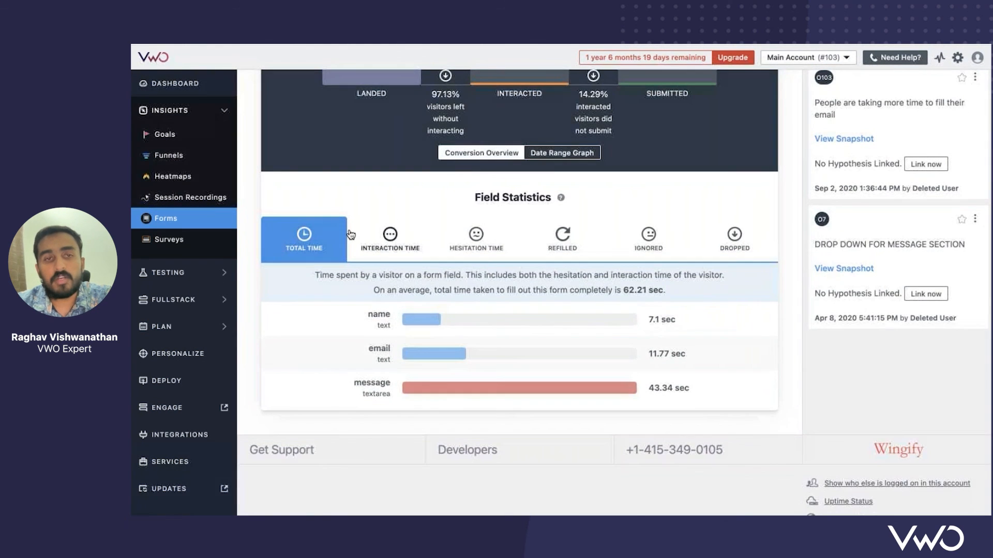
click(387, 242)
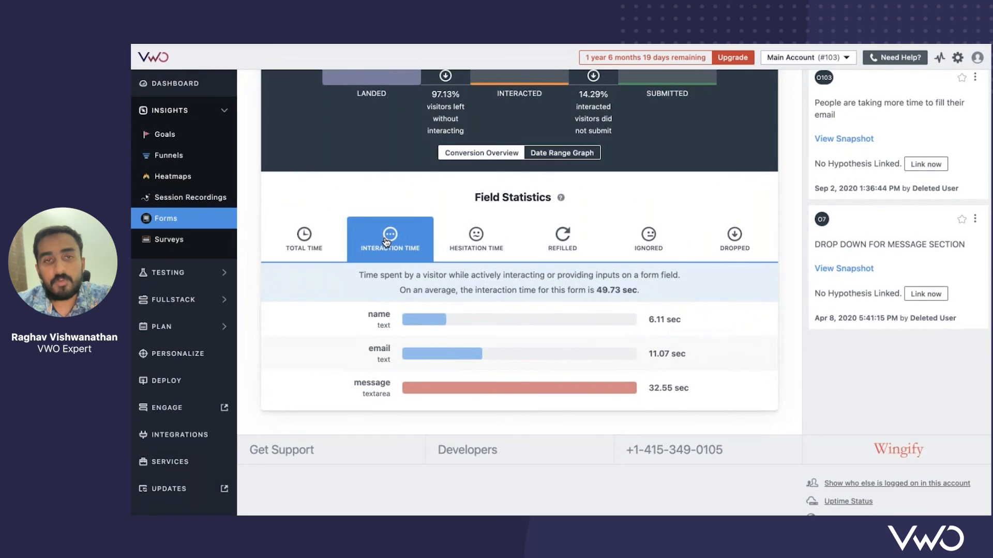
click(485, 245)
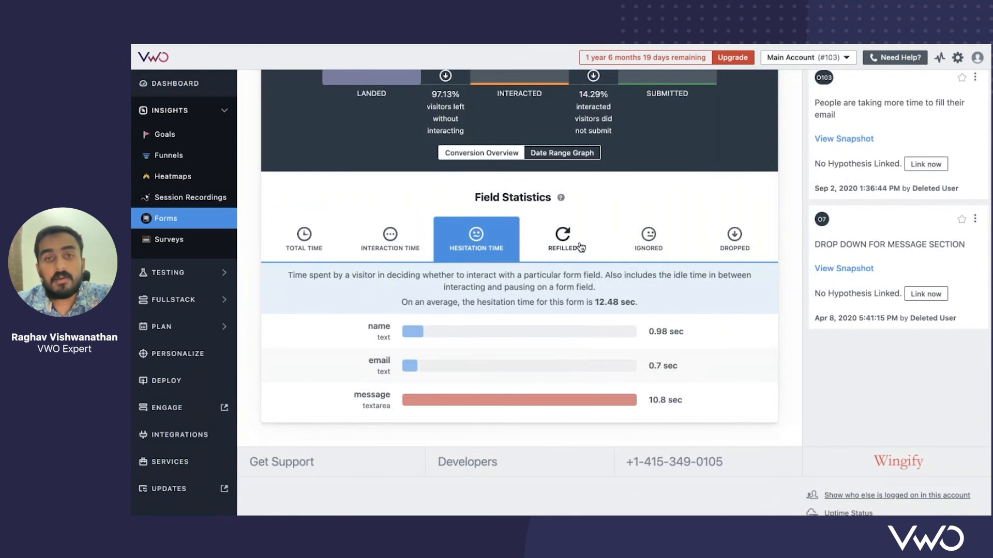
click(580, 247)
click(648, 240)
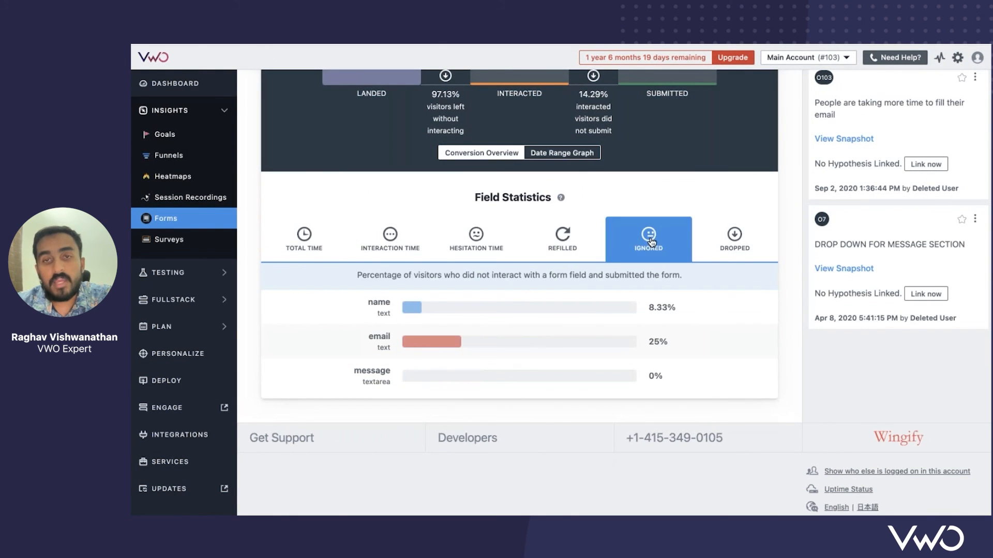
click(744, 239)
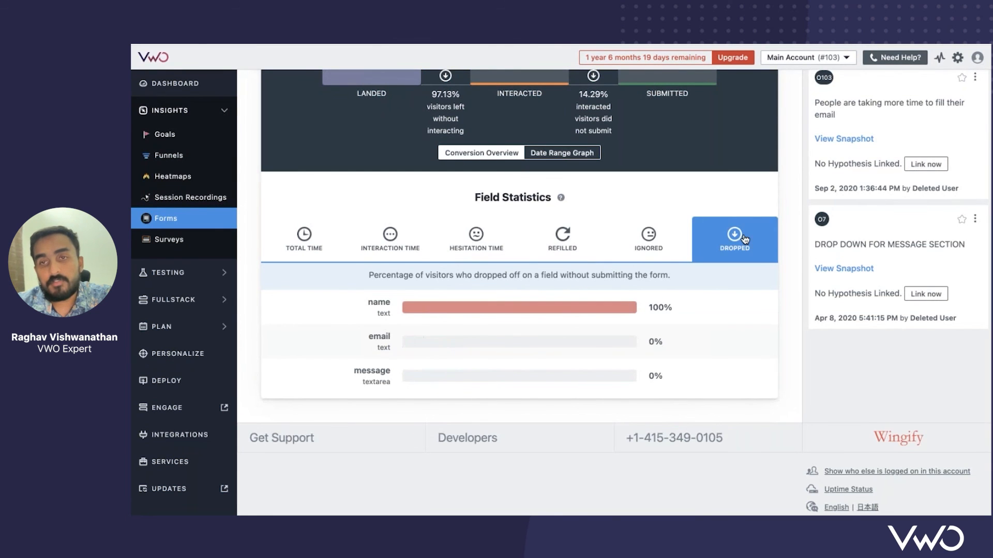
scroll(902, 118, up, 5)
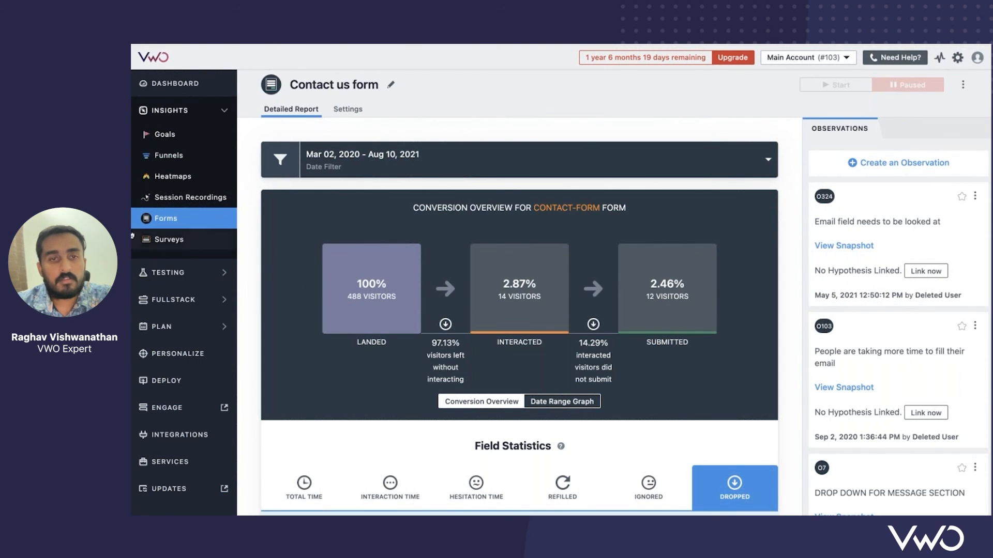
click(194, 239)
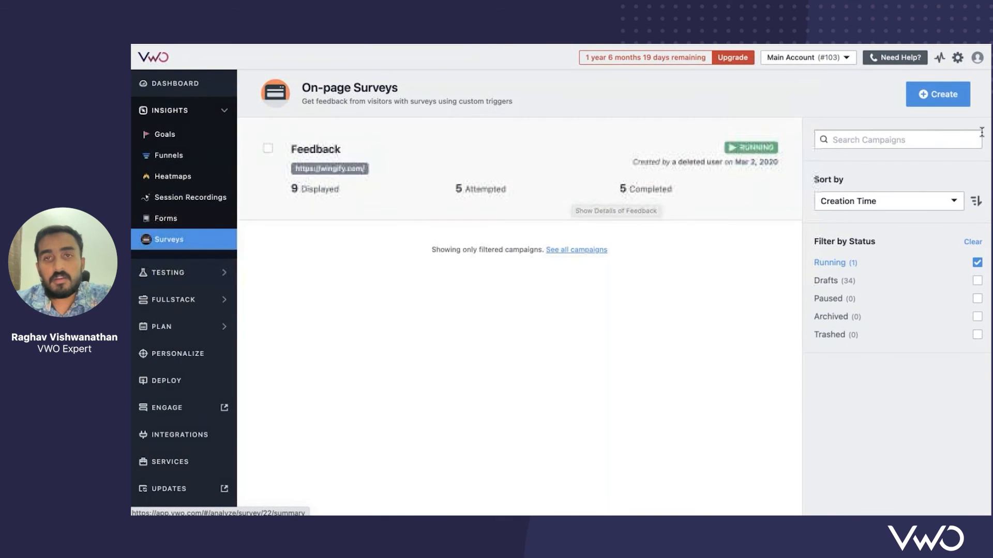
click(937, 94)
click(433, 204)
text(https://wingify.com/)
triple_click(340, 201)
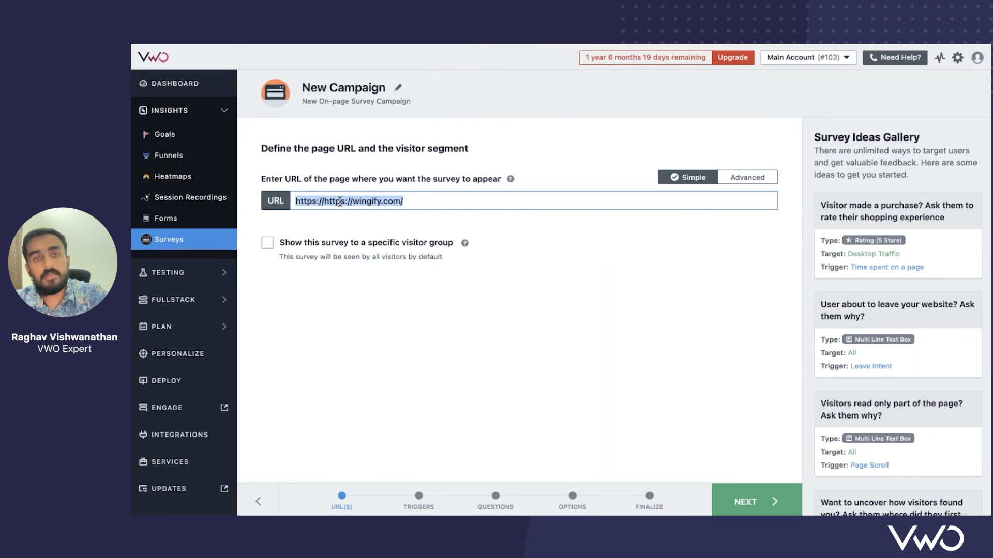
text(https://wingify.com/)
click(378, 285)
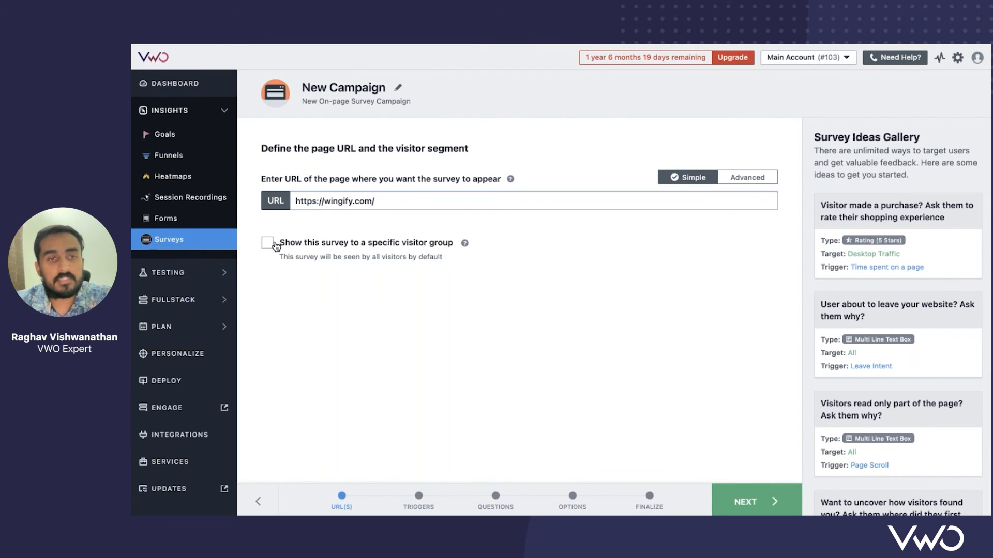
click(750, 502)
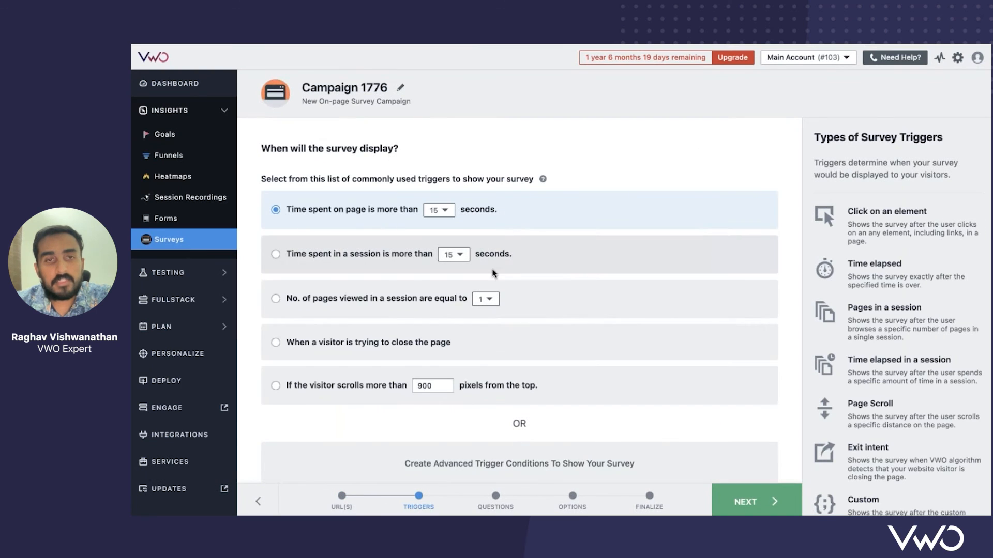
Review the survey triggers, keep time spent on page above 15 seconds, and continue to the questions
scroll(359, 259, down, 1)
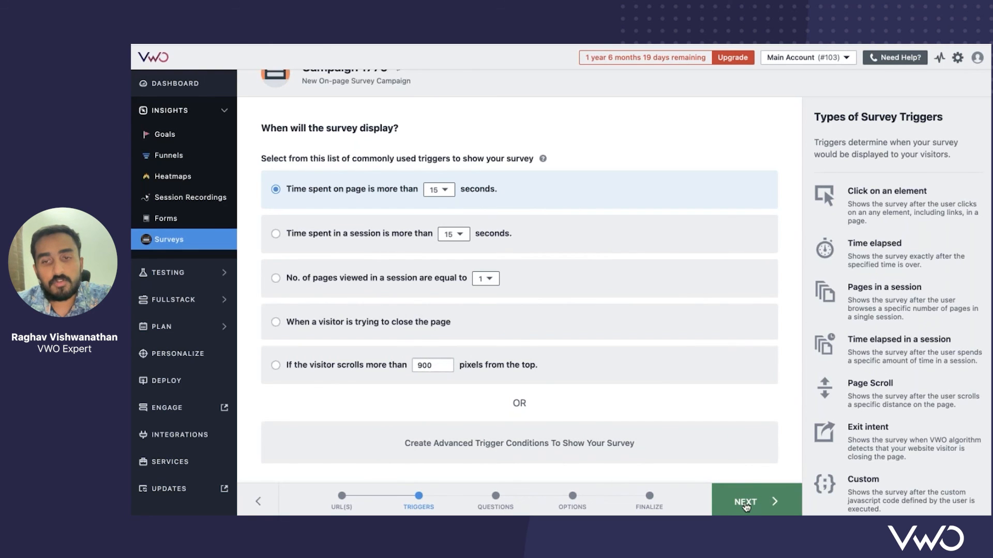
scroll(745, 507, down, 2)
scroll(754, 506, up, 3)
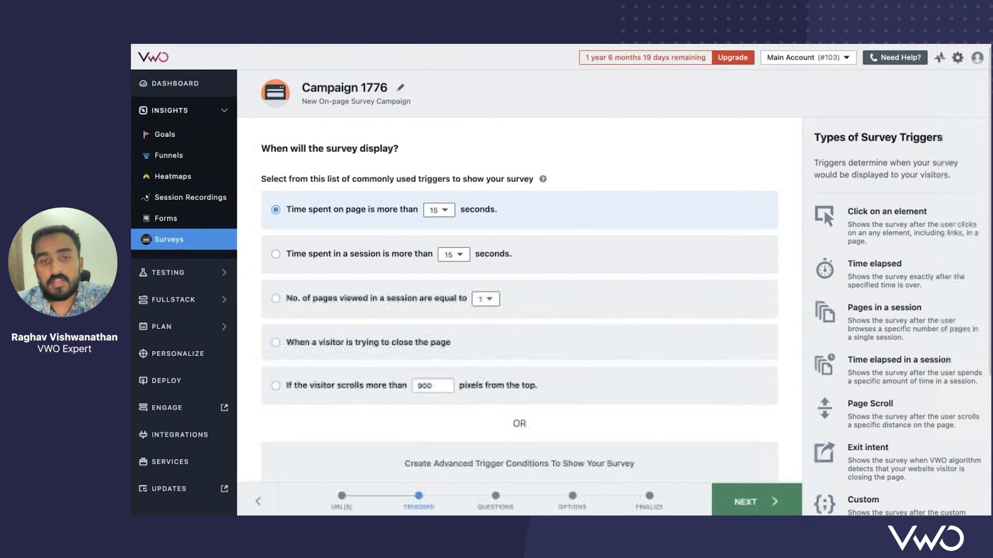
click(778, 502)
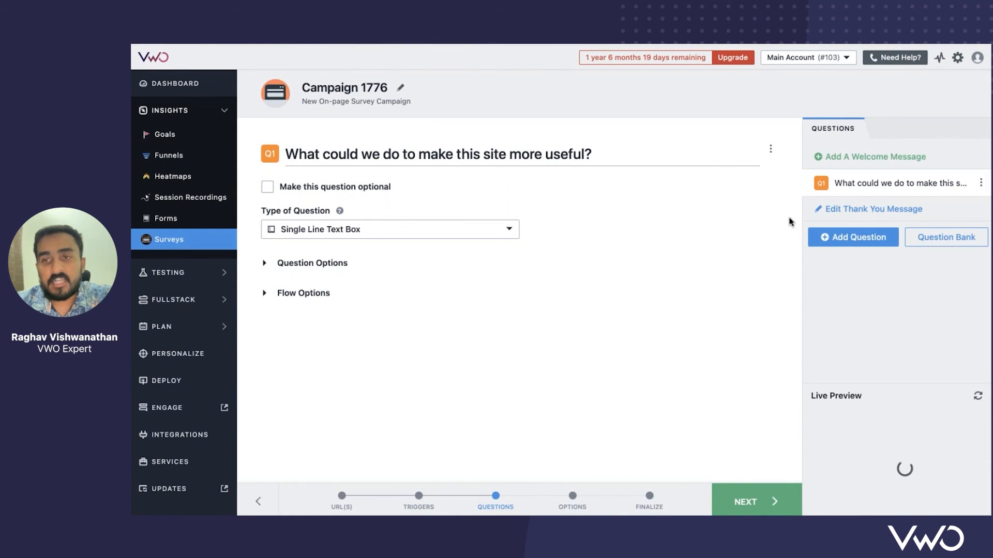
Set the first question's type to Rating (5 Stars) and review its button text and continuation choices in the flow options
click(370, 232)
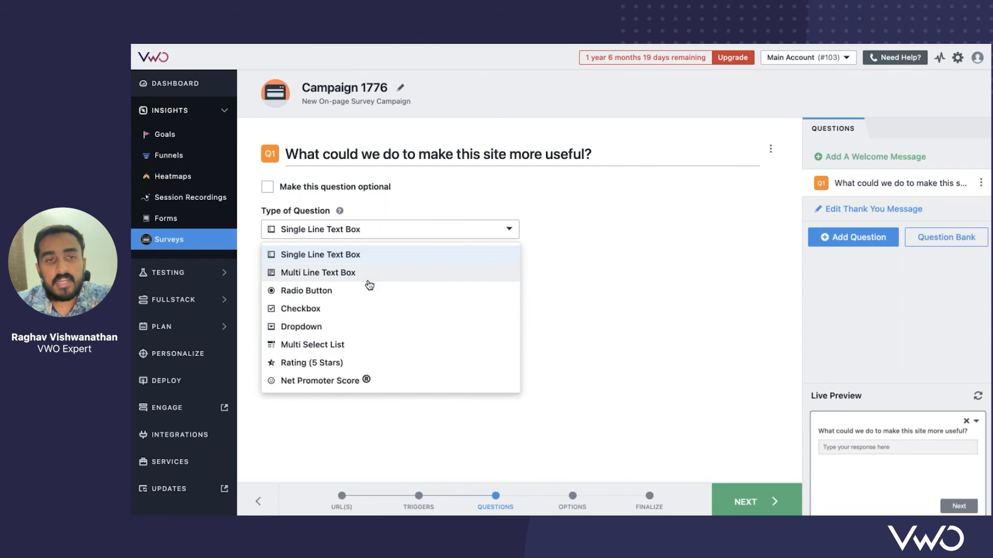
click(359, 365)
click(308, 263)
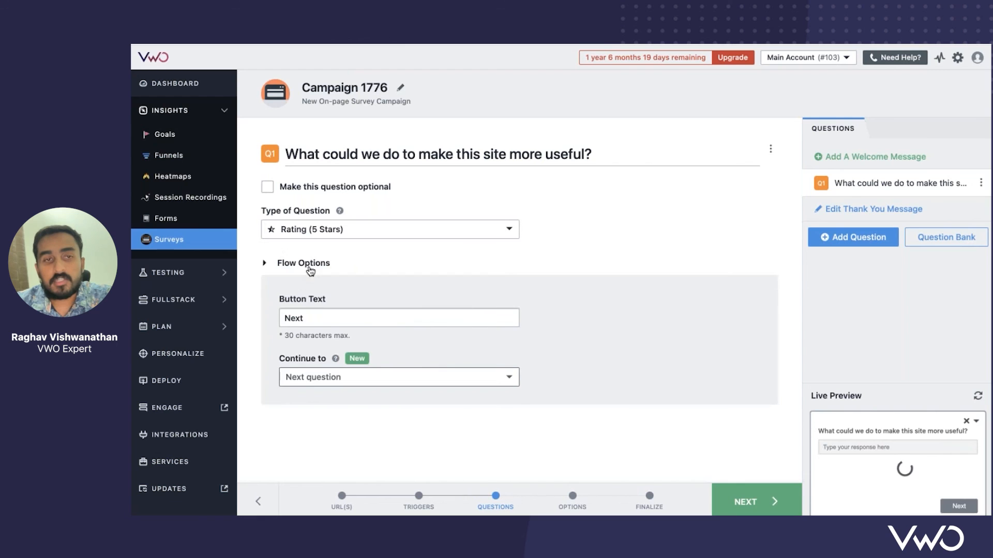
click(328, 324)
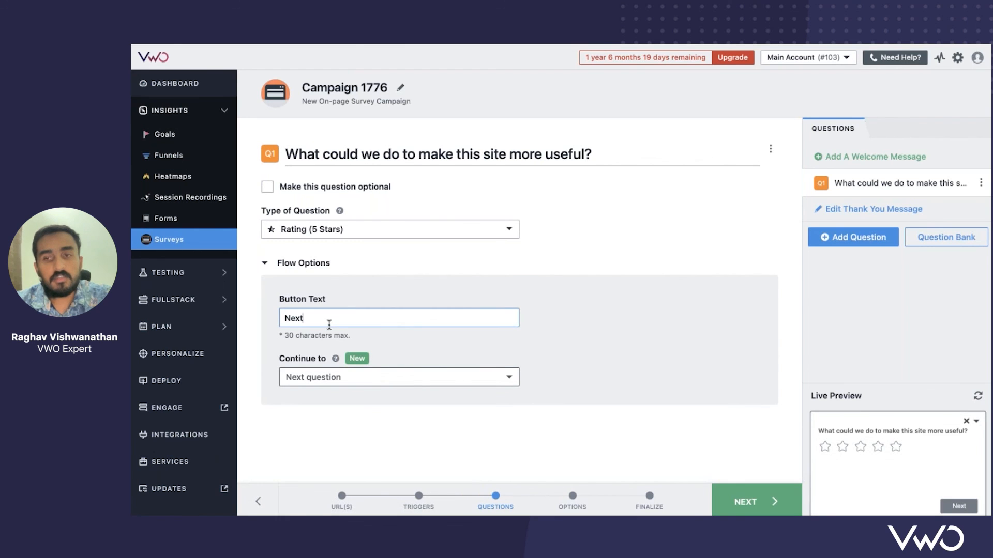
key(ctrl+a)
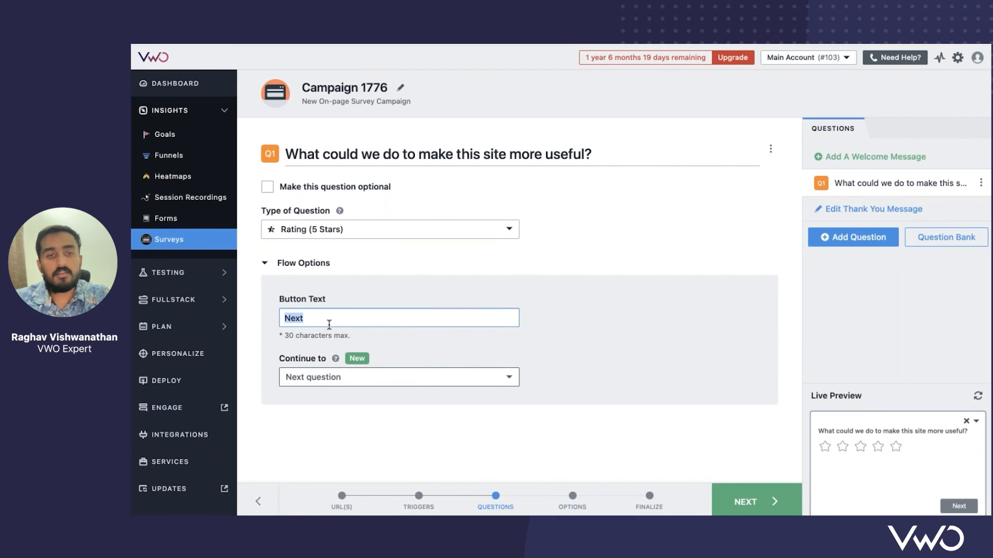
click(329, 377)
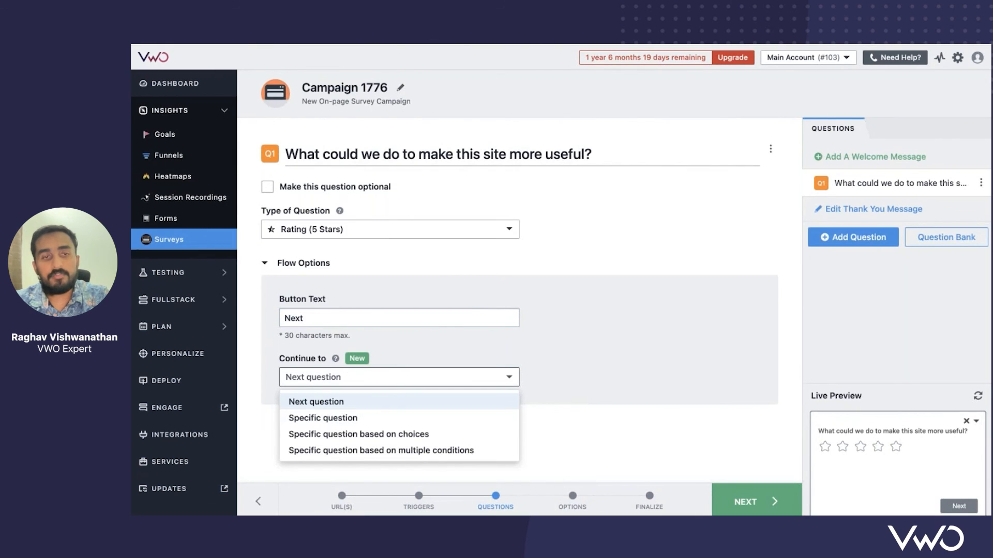
click(634, 328)
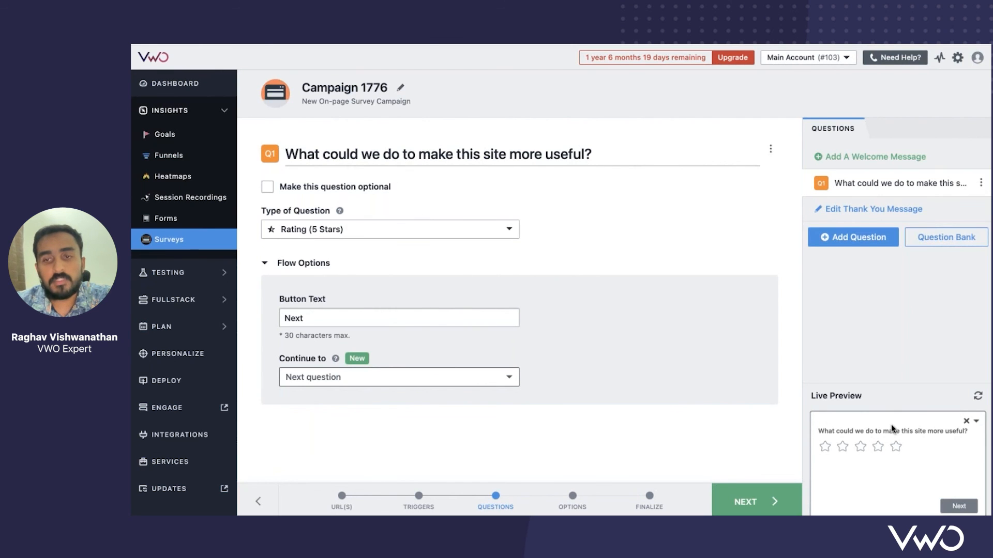
drag(592, 155, 285, 154)
text(HOw wa)
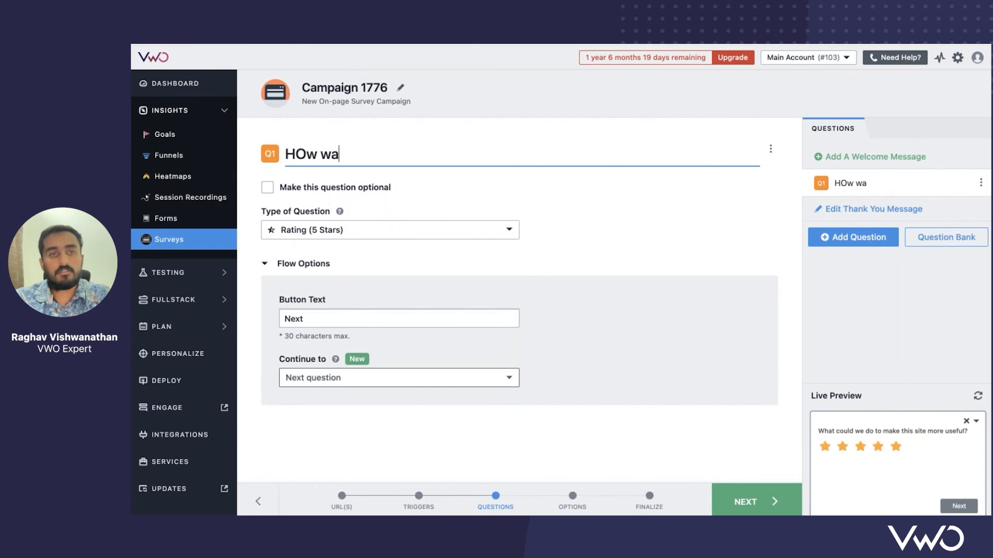
key(BackSpace)
key(BackSpace)
key(BackSpace)
text(How was the checkout )
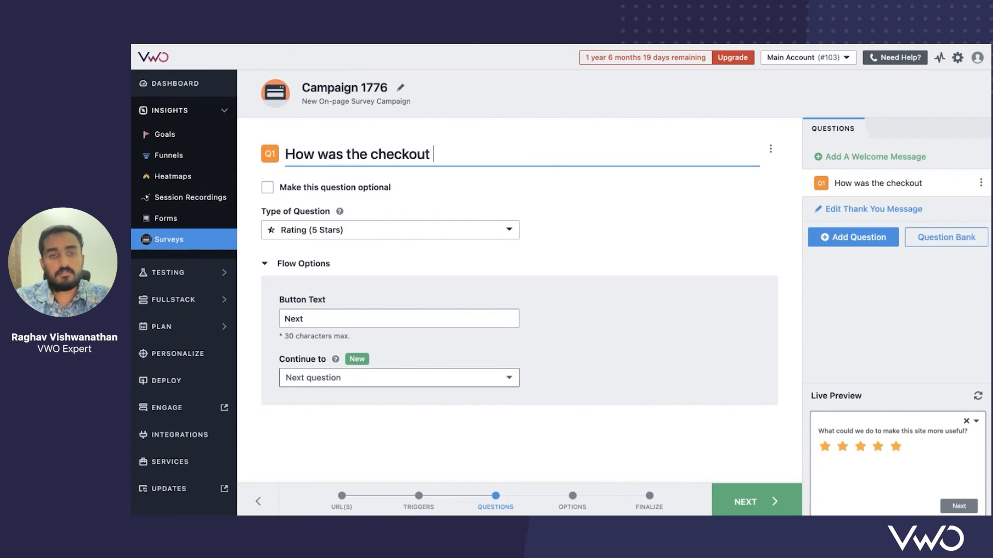
text(experience?)
Reword the first survey question as "What would you like to see more of?"
key(ctrl+a)
text(What would you like to see more of)
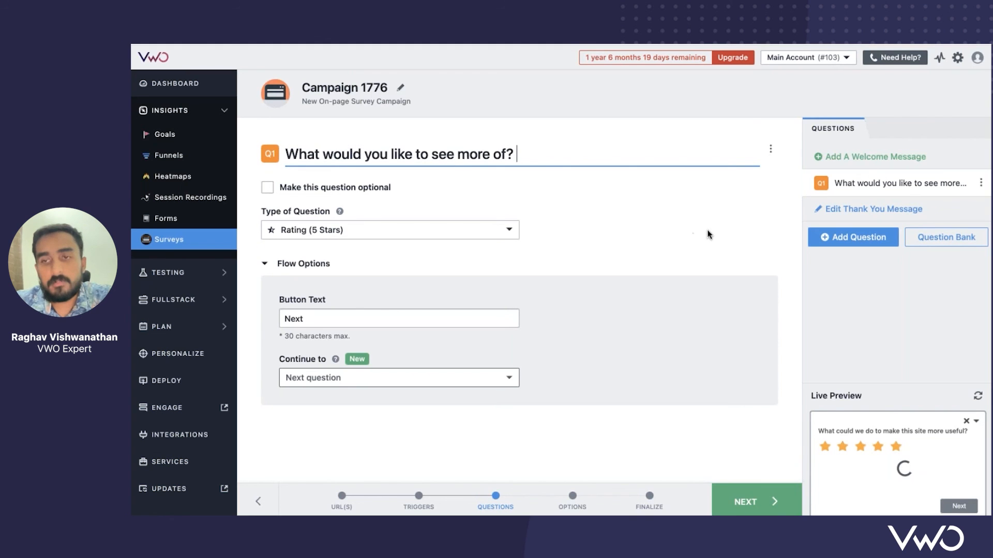
Add a second survey question of type Checkbox with the choices "Kenya Holidays" and "India Holidays"
click(855, 240)
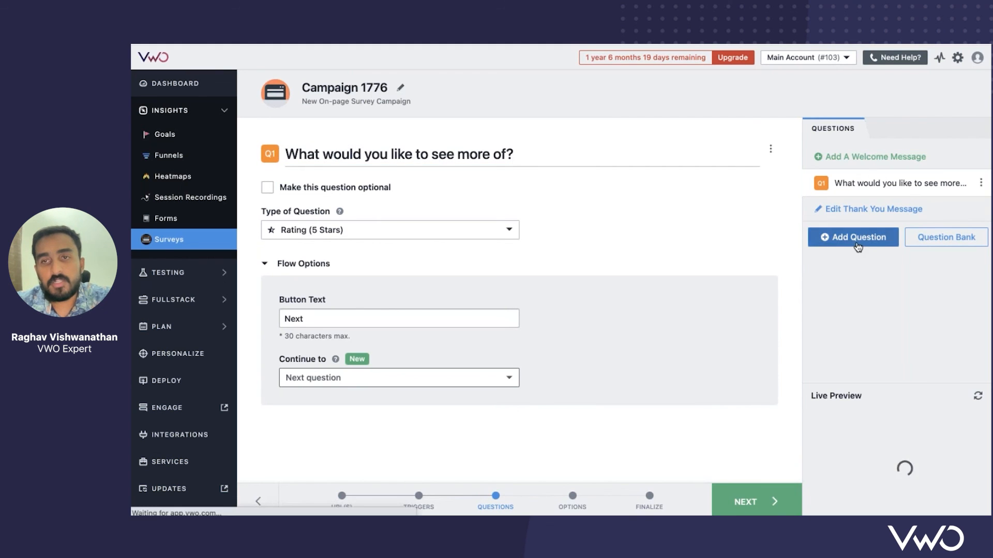
click(367, 236)
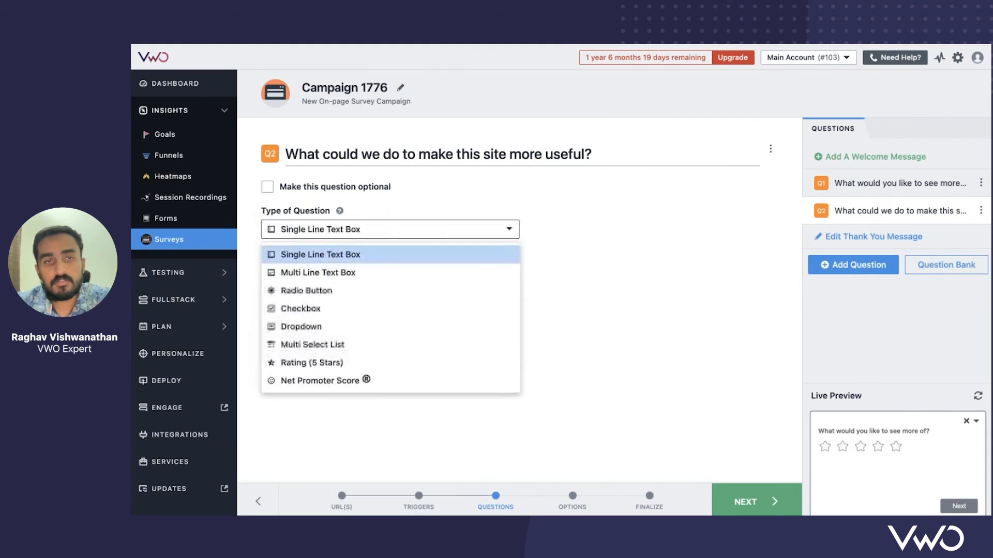
click(363, 271)
click(366, 229)
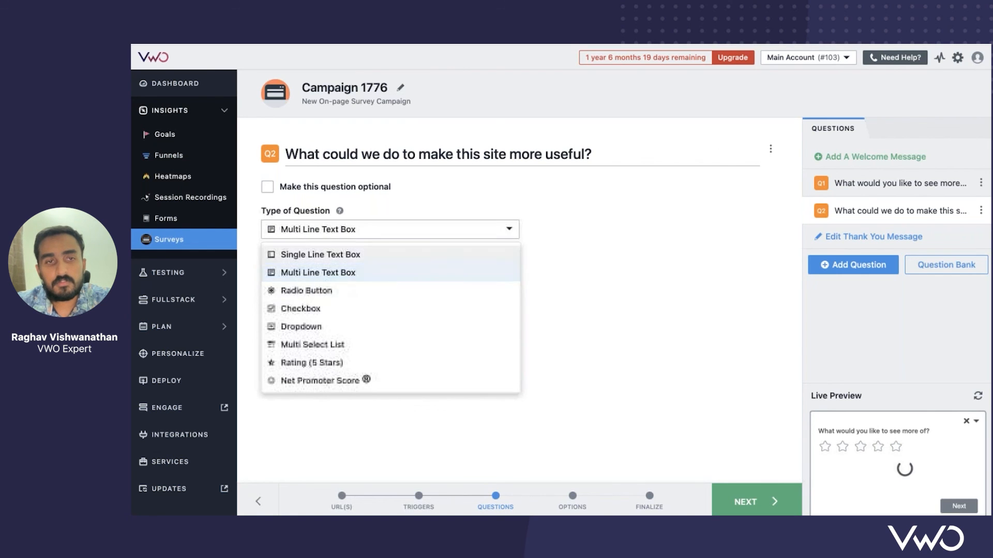
click(343, 309)
click(311, 280)
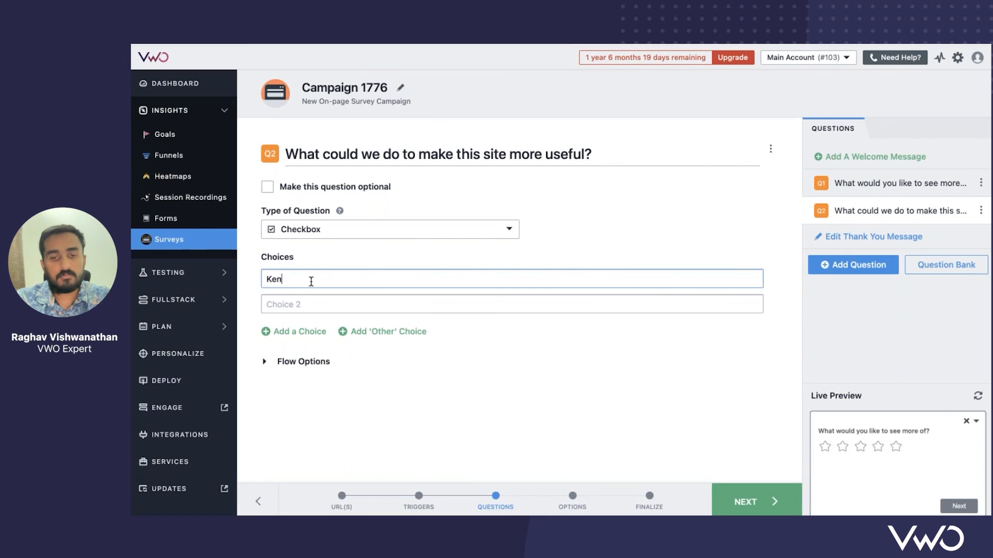
click(302, 305)
text(India Holidays)
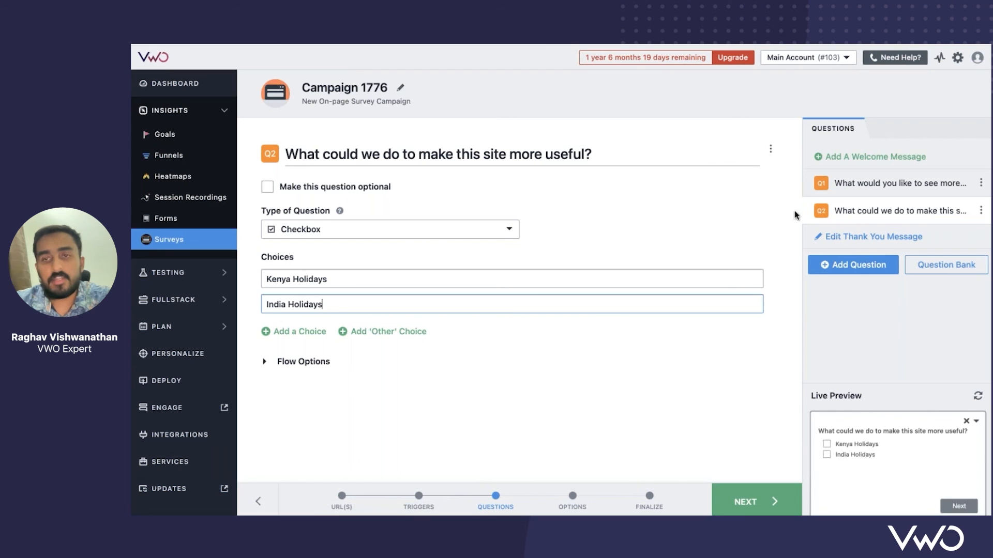
Continue to the survey's appearance options and check the position choices, keeping Right
click(743, 502)
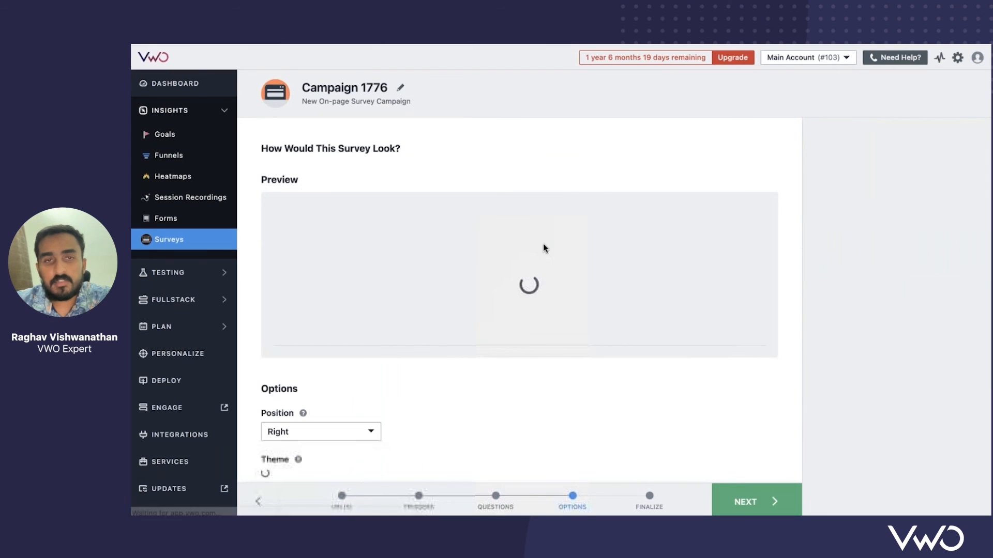
scroll(315, 227, down, 1)
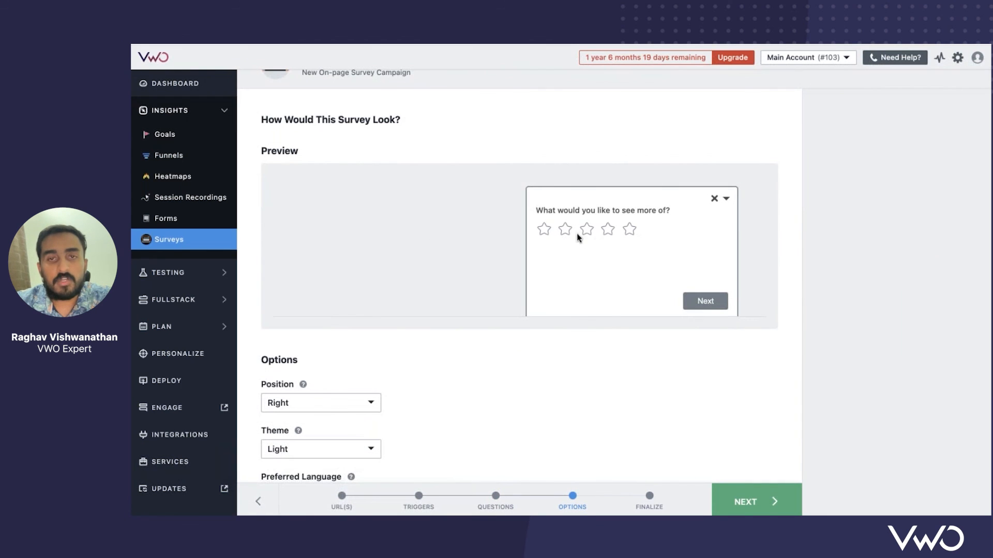
click(334, 411)
click(333, 409)
scroll(333, 410, down, 3)
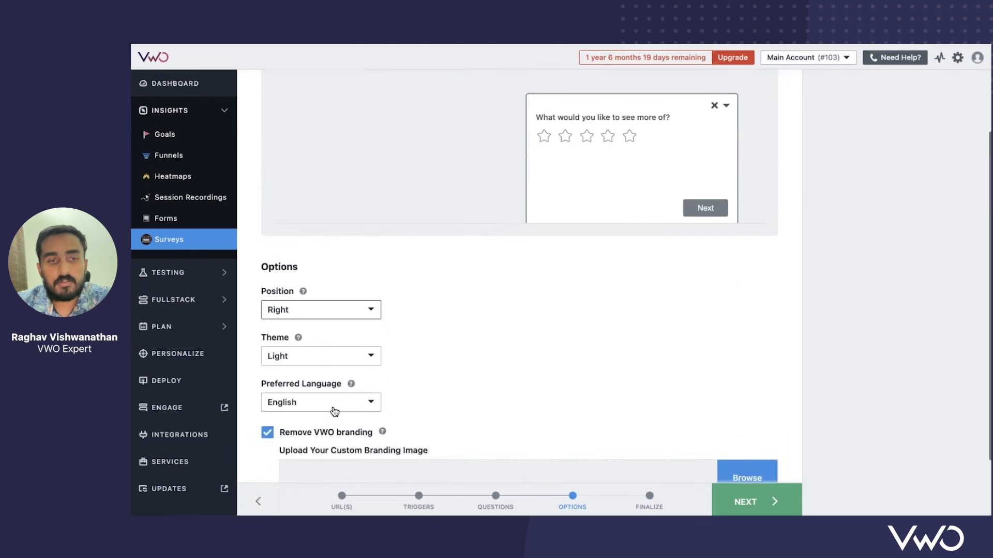
Choose New Theme for the survey and review its container and content CSS plus the language and branding options
click(320, 319)
scroll(321, 455, down, 5)
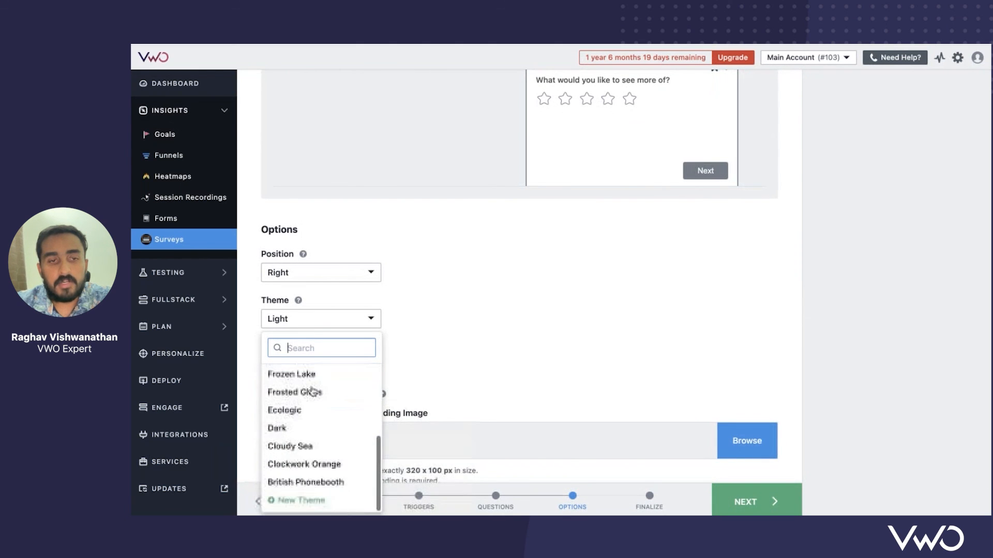
click(302, 501)
scroll(403, 321, down, 3)
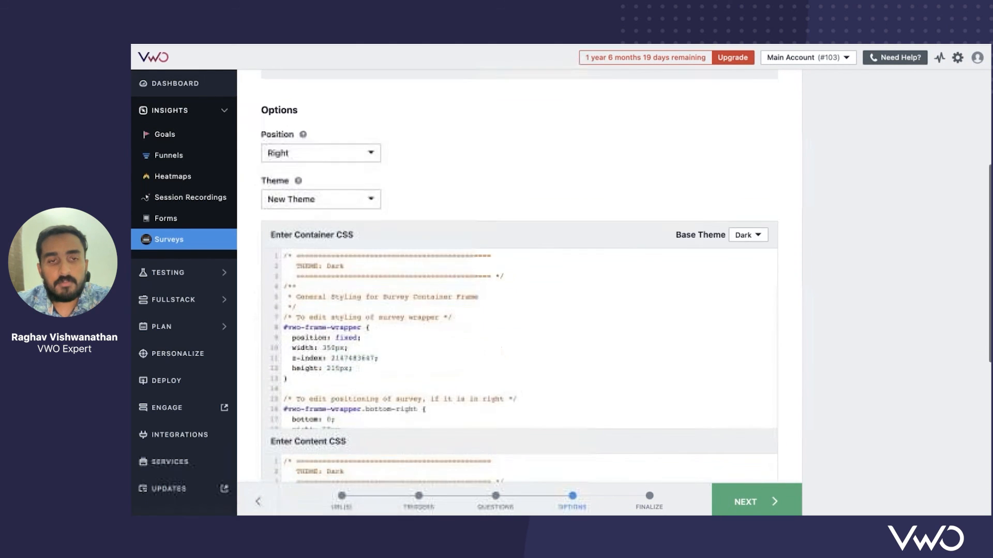
scroll(408, 285, down, 3)
scroll(406, 274, up, 3)
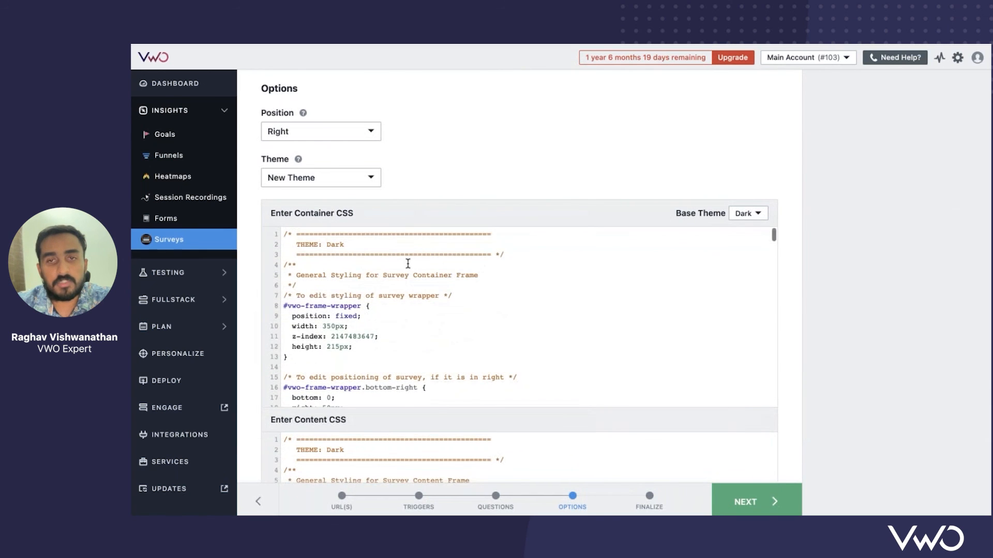
scroll(517, 279, down, 2)
scroll(455, 210, down, 3)
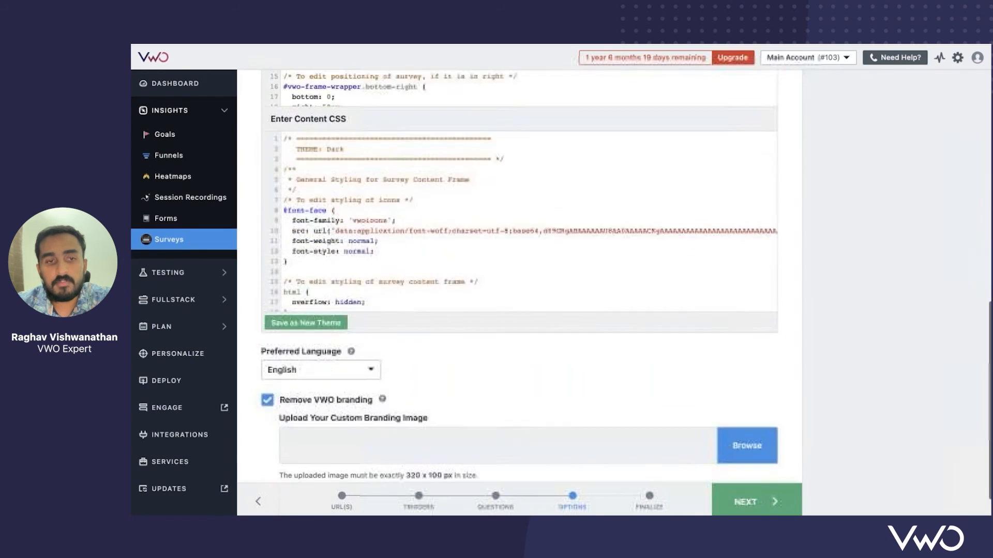
Change the survey's theme to Clockwork Orange and continue to the finalize stage
scroll(416, 270, up, 10)
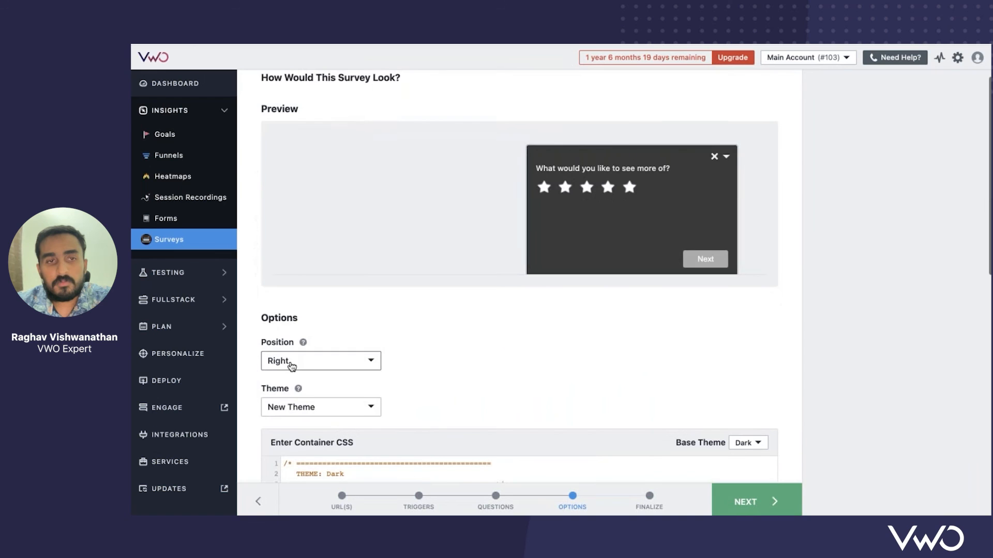
click(299, 411)
click(318, 344)
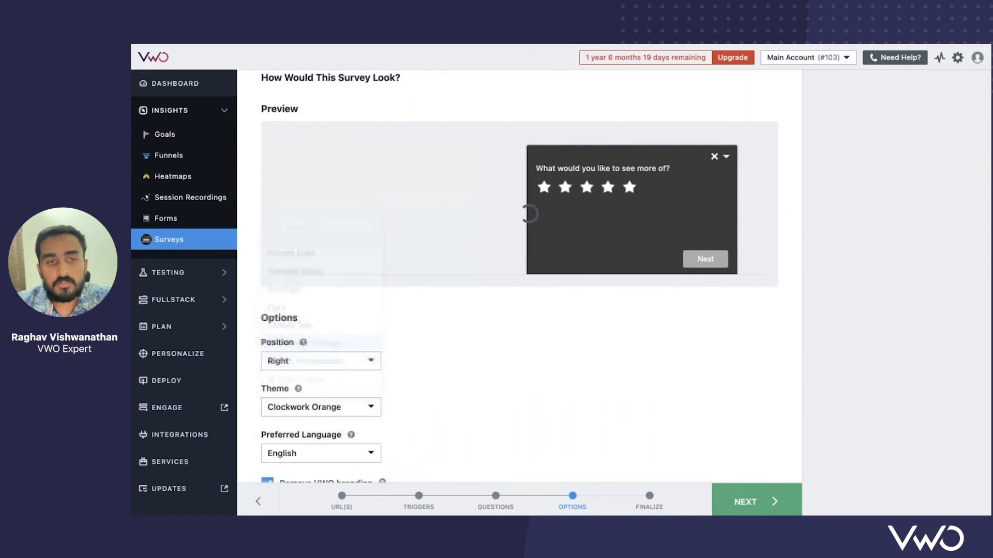
click(745, 502)
Check the survey's traffic split, keeping it at 100%, and enable scheduling for the campaign
scroll(507, 323, down, 2)
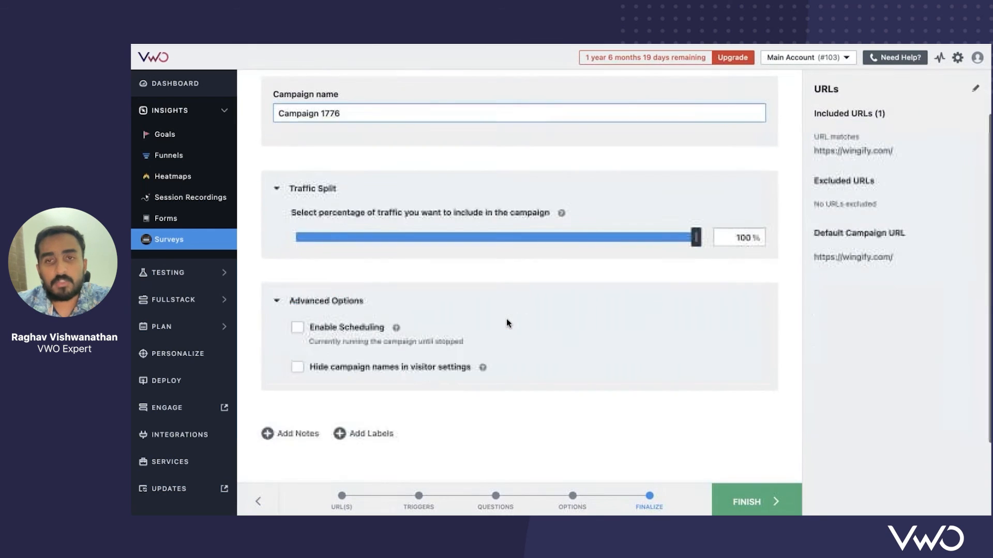
scroll(518, 322, up, 1)
mouse_move(694, 299)
mouse_down()
mouse_move(440, 299)
mouse_move(696, 299)
mouse_up()
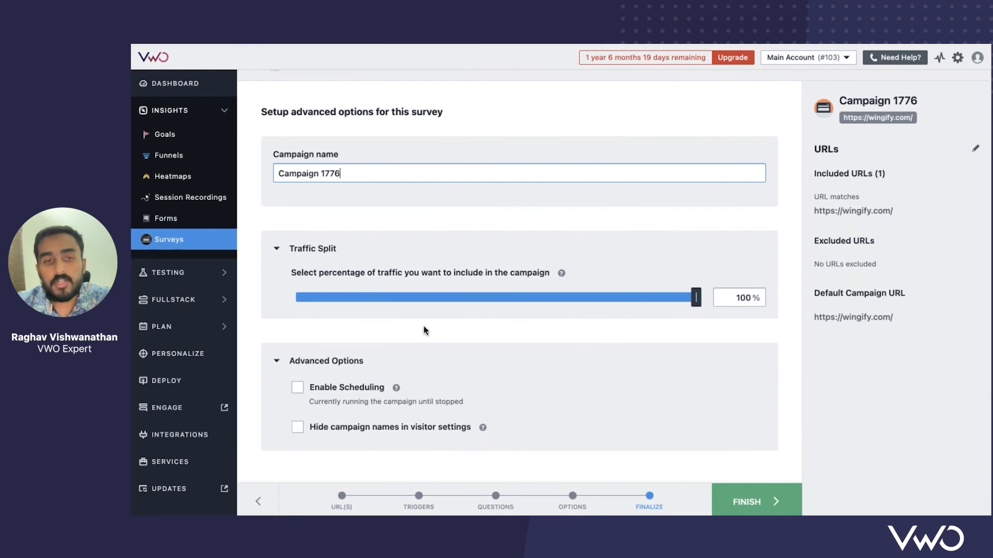
click(297, 389)
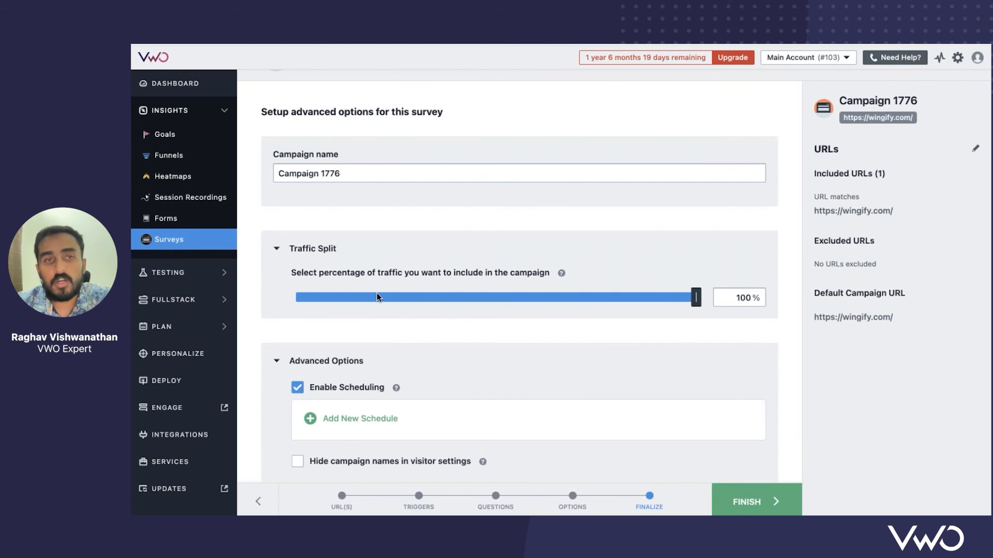
scroll(377, 296, down, 3)
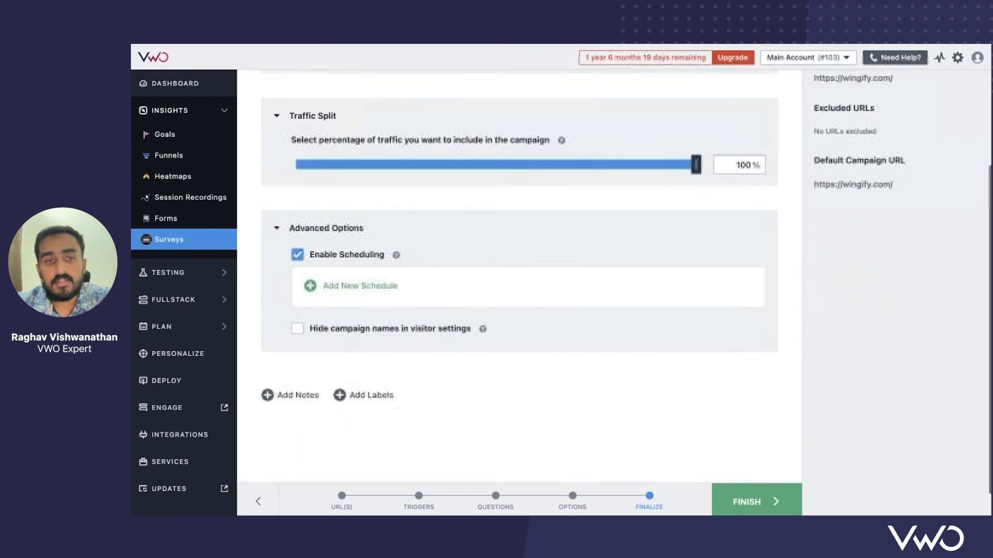
Return to the on-page surveys list and open the Feedback survey's detailed report to examine the responses and Net Promoter Score question
click(176, 239)
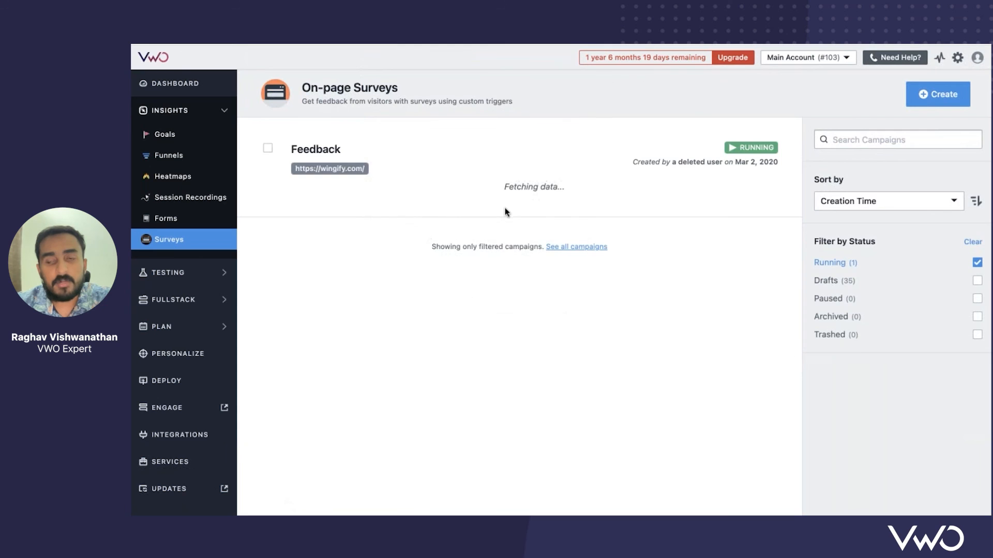
click(576, 191)
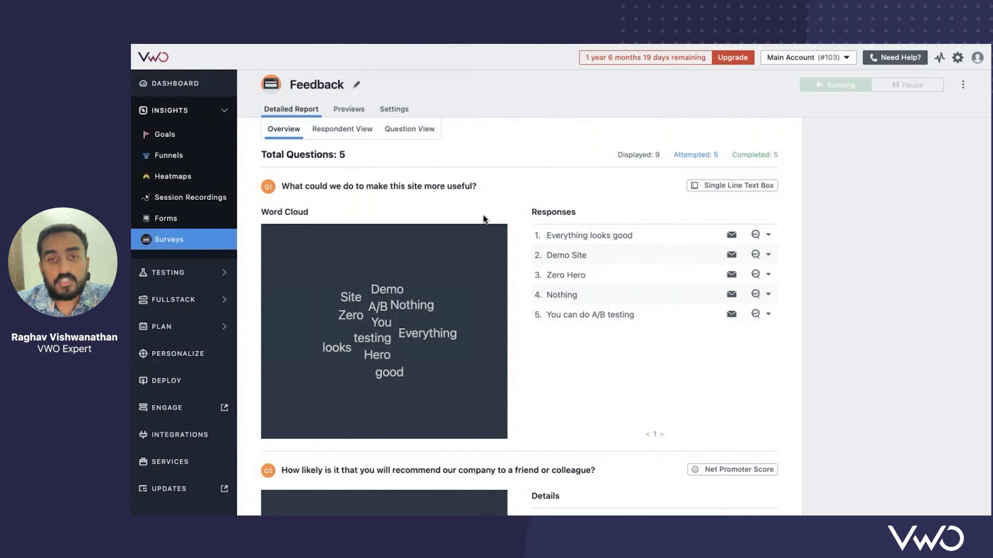
scroll(526, 290, down, 7)
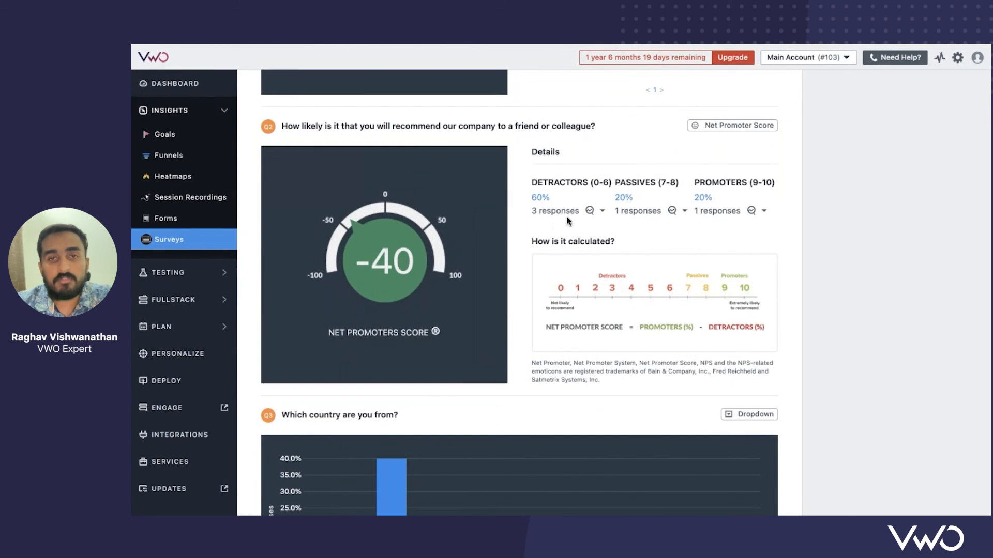
View the session recordings of the Net Promoter Score detractors, play the first recording, and return to the filtered recordings list
click(603, 212)
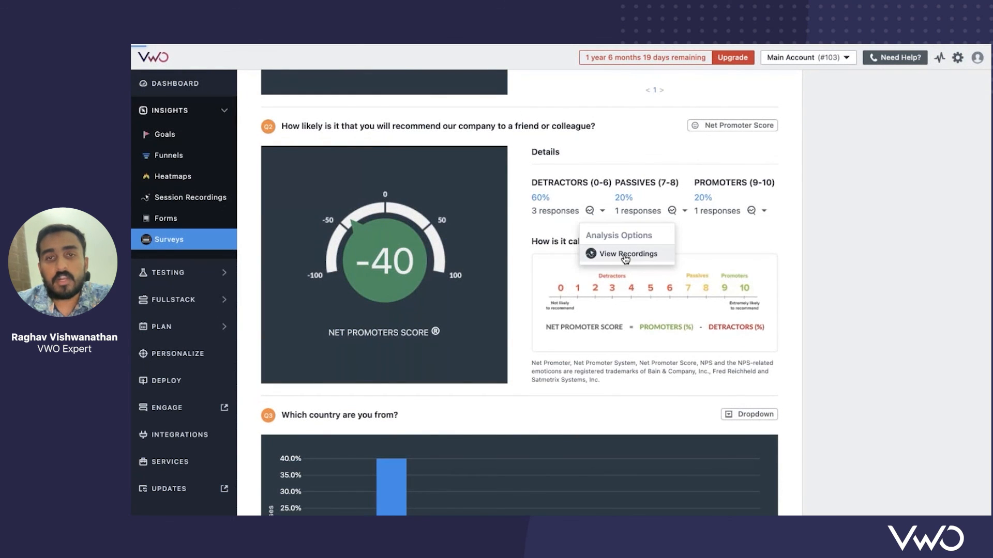
click(625, 256)
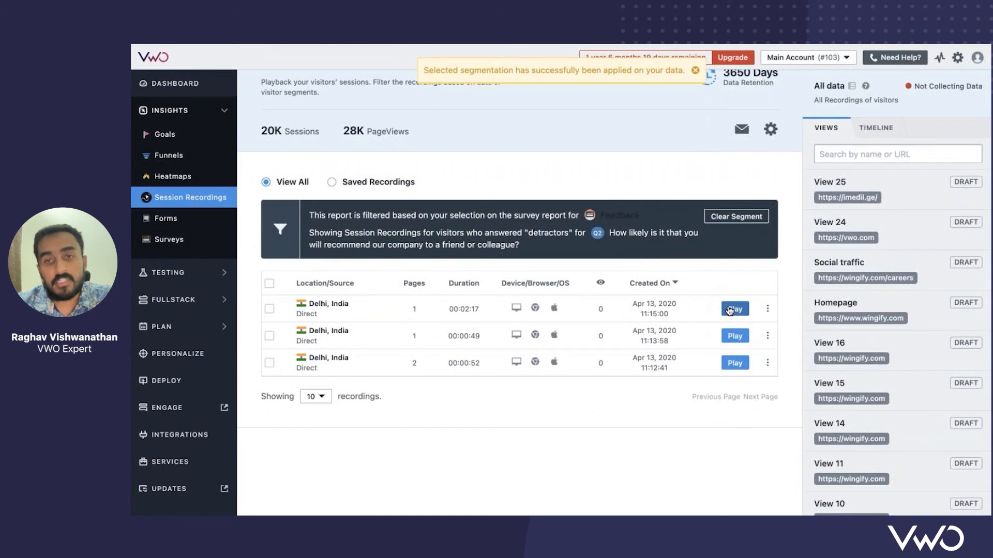
click(729, 309)
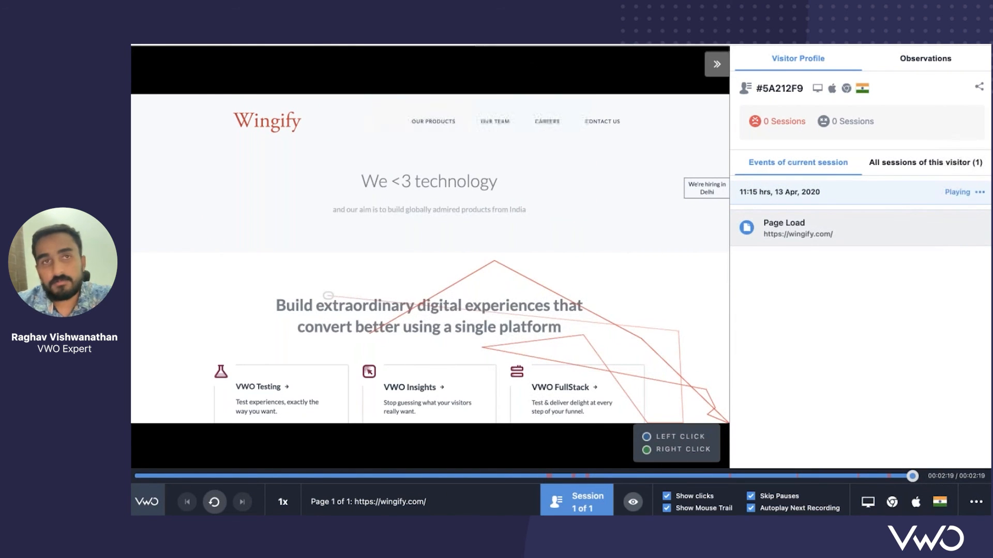
key(Escape)
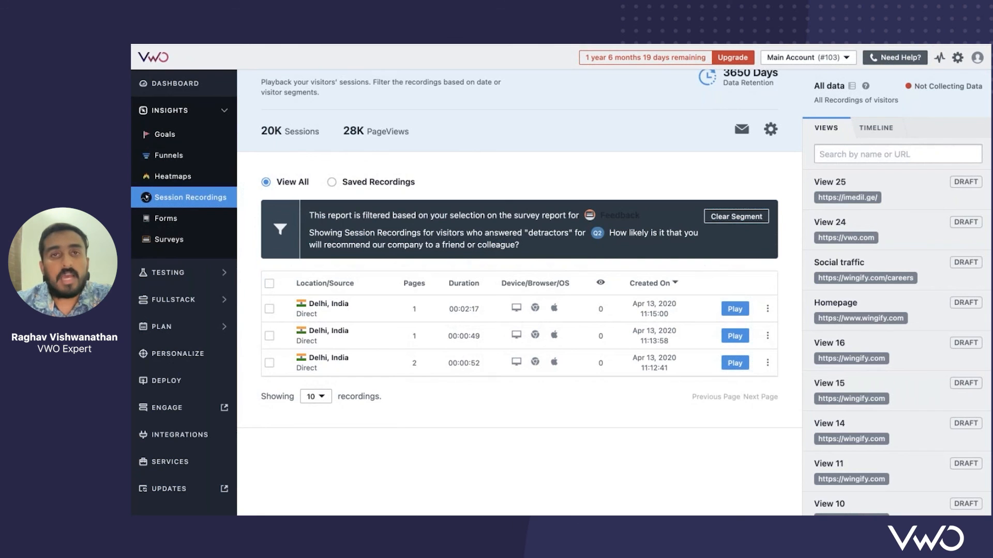
scroll(427, 182, up, 3)
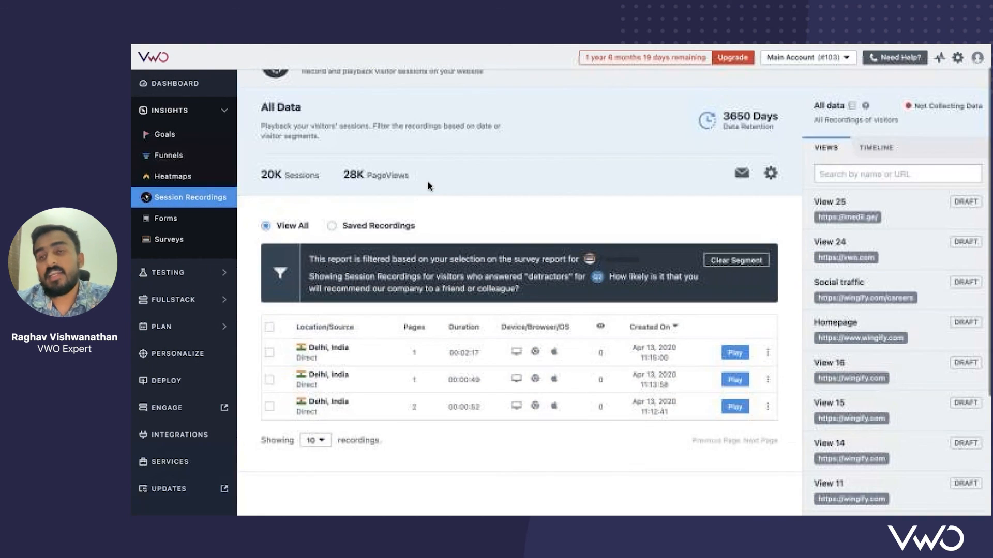